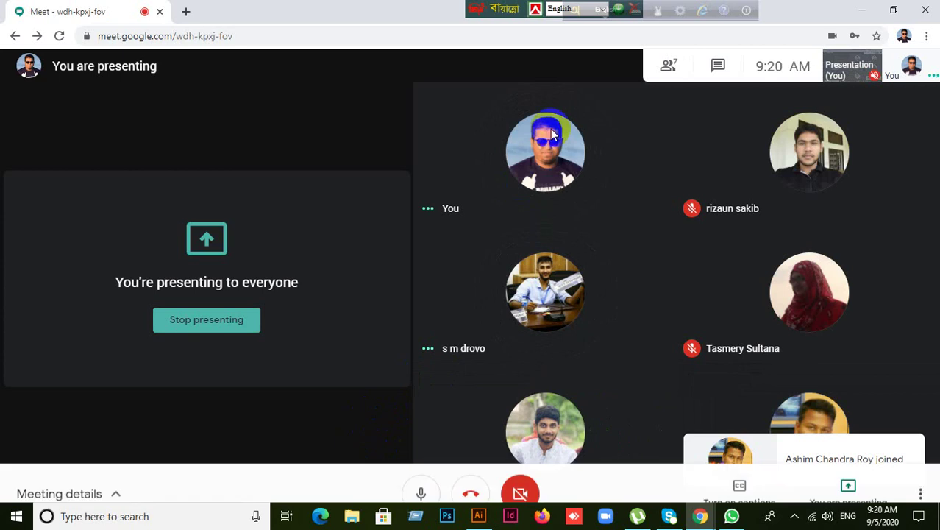
Step: Minimize the Chrome window showing the Google Meet call to reveal the desktop
click(861, 13)
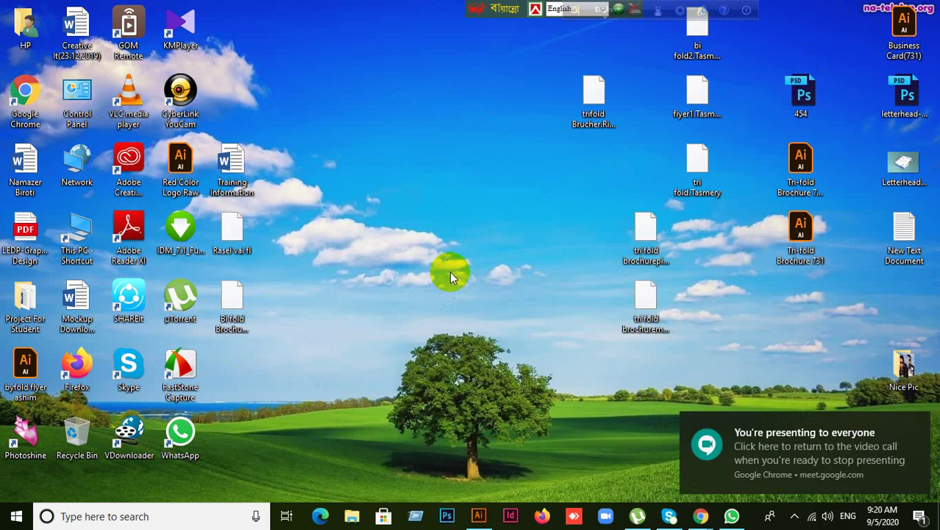
Step: Open the 'trifold Brucher.Rizaun' desktop file in Illustrator via its taskbar icon
click(662, 250)
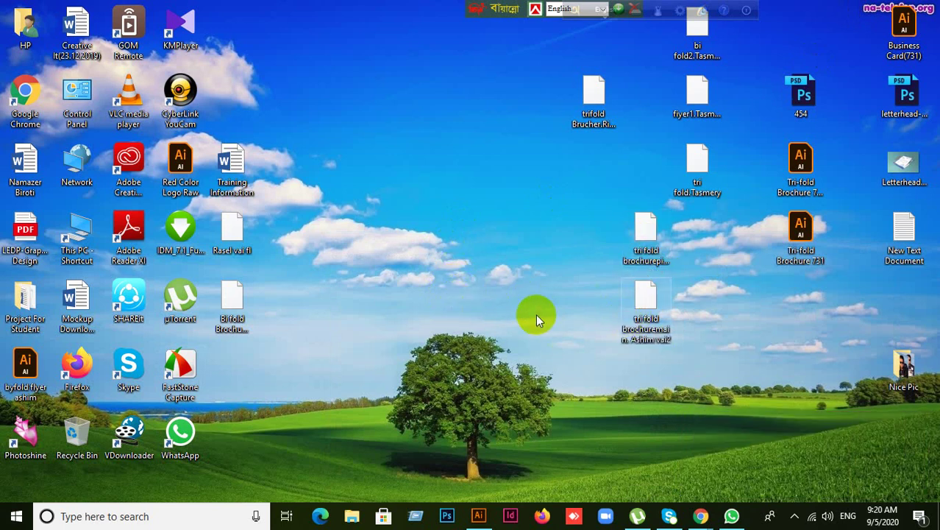
click(690, 175)
click(603, 127)
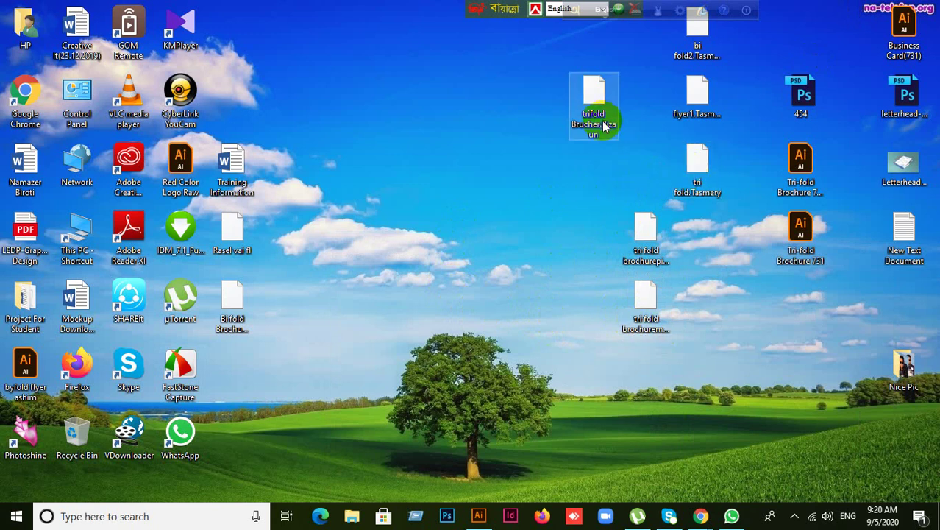
drag(603, 116, 478, 350)
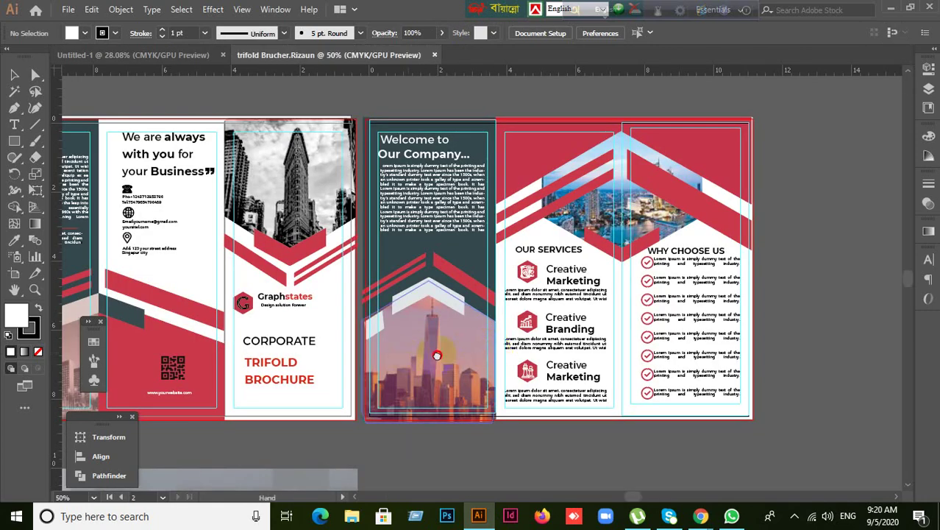
Step: Pan and zoom around the brochure to inspect the About Us panel and contact details
drag(438, 360, 604, 323)
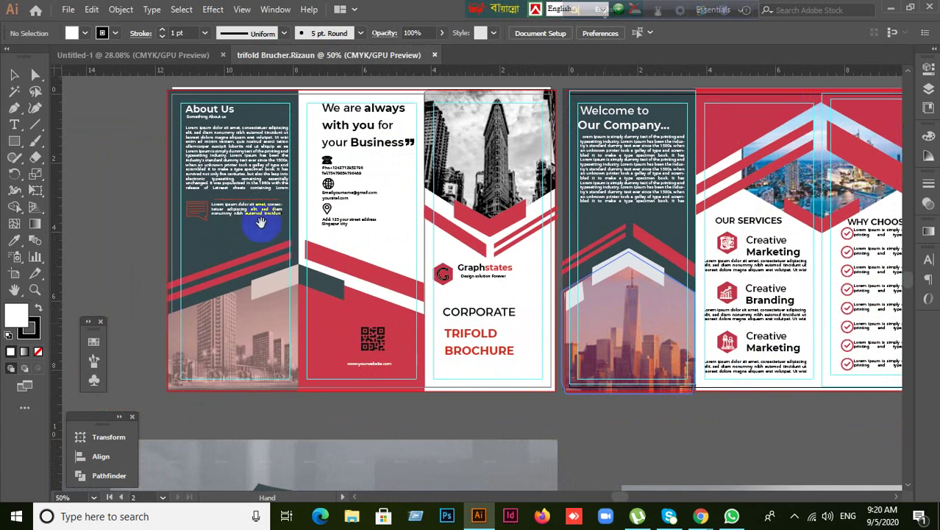
scroll(250, 178, up, 2)
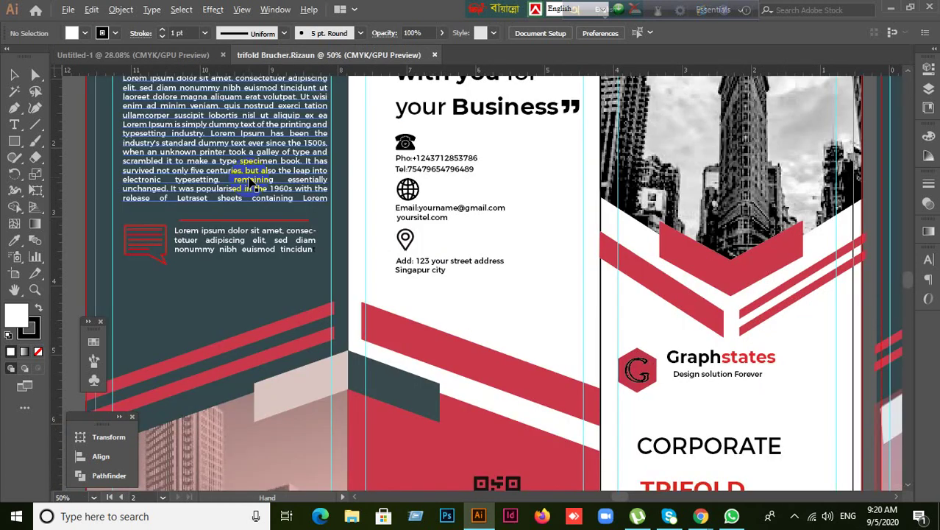
scroll(250, 182, down, 1)
scroll(413, 279, up, 2)
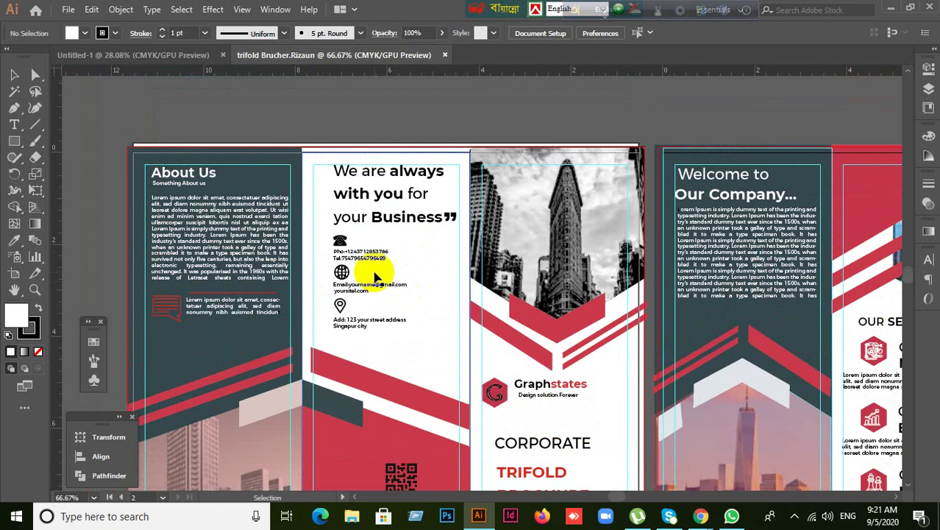
scroll(375, 276, up, 1)
scroll(374, 276, down, 1)
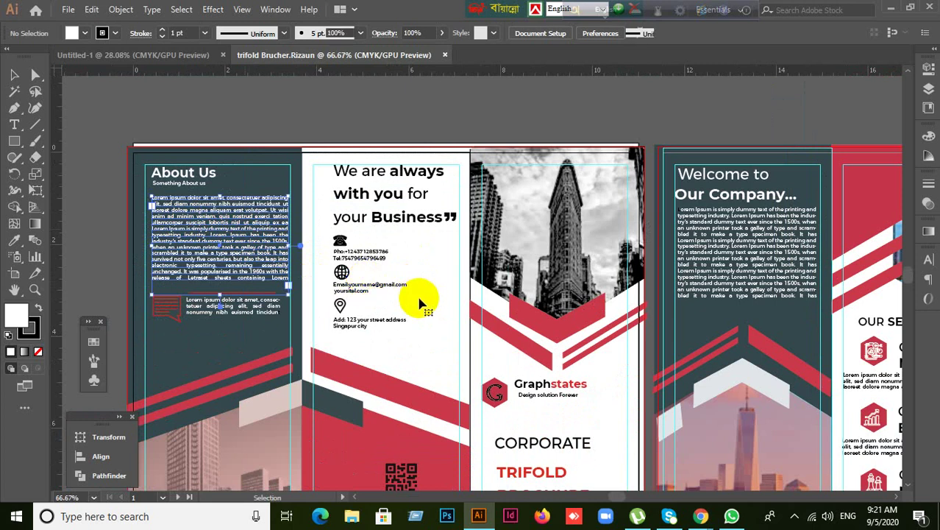
scroll(252, 110, down, 2)
scroll(311, 318, down, 1)
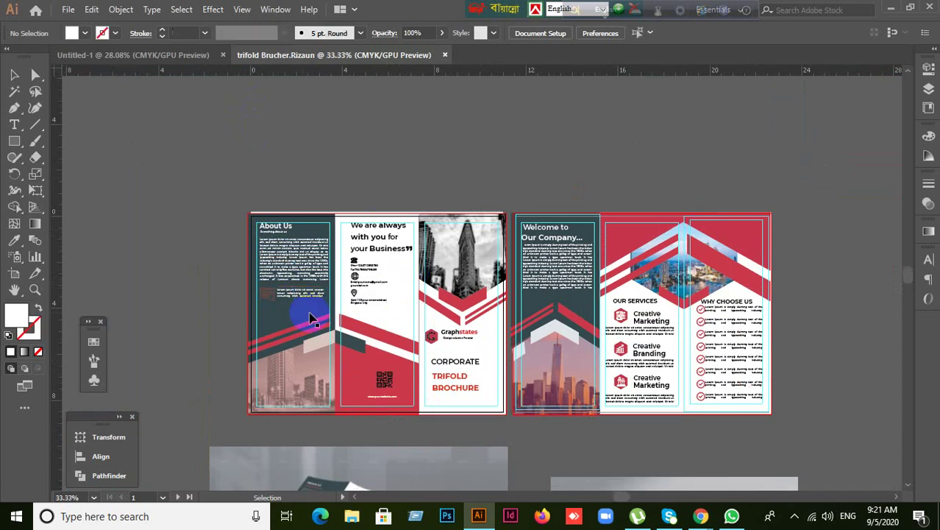
scroll(347, 325, up, 1)
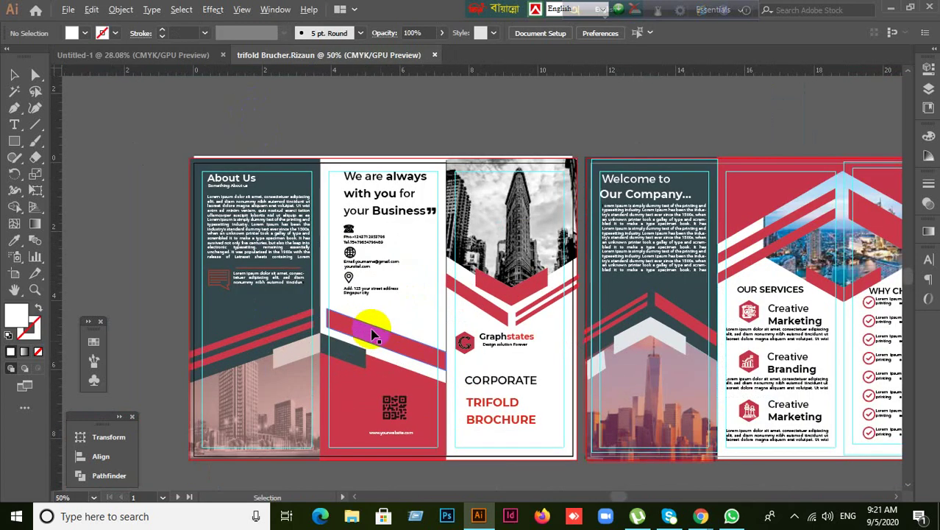
scroll(415, 392, up, 1)
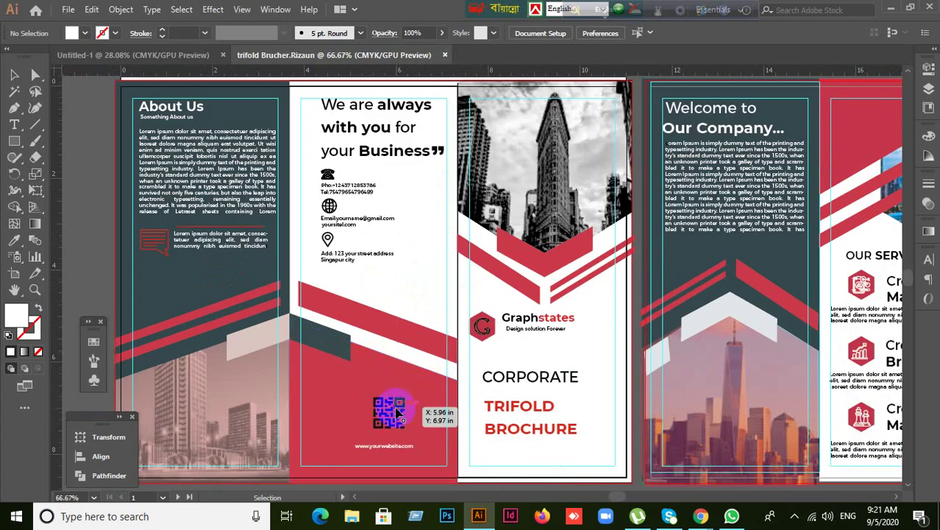
Step: Select the QR code group and pan to view the brochure mockups below
click(397, 416)
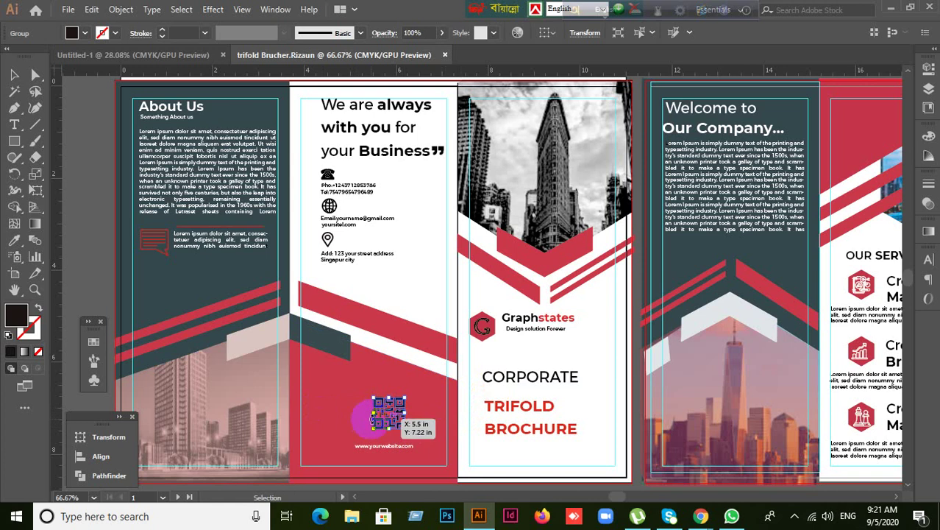
scroll(466, 370, down, 1)
drag(499, 425, 539, 147)
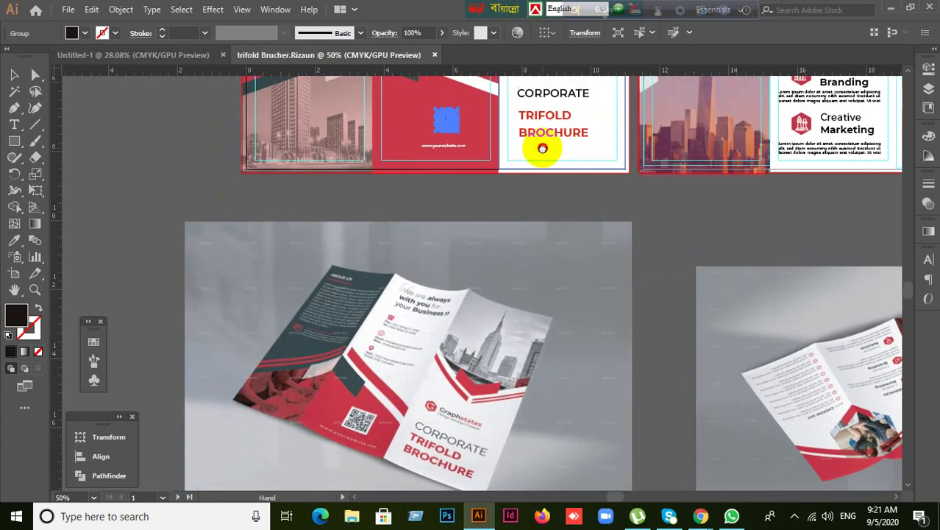
click(212, 191)
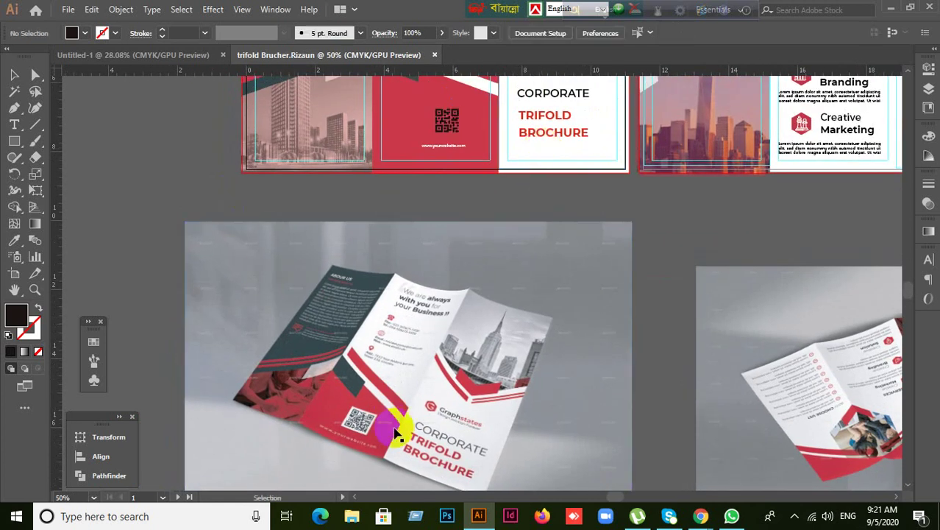
click(444, 127)
click(331, 210)
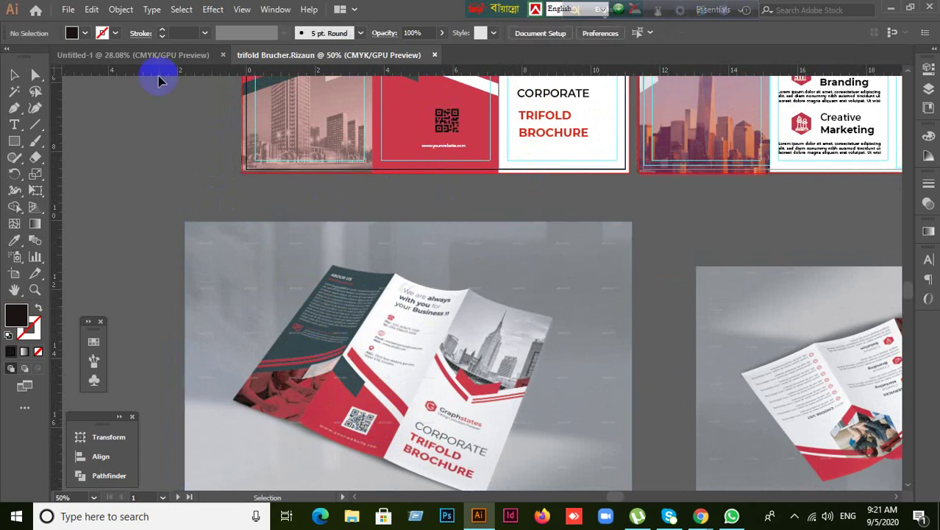
Step: Draw a black square over the QR code, then undo it
click(14, 141)
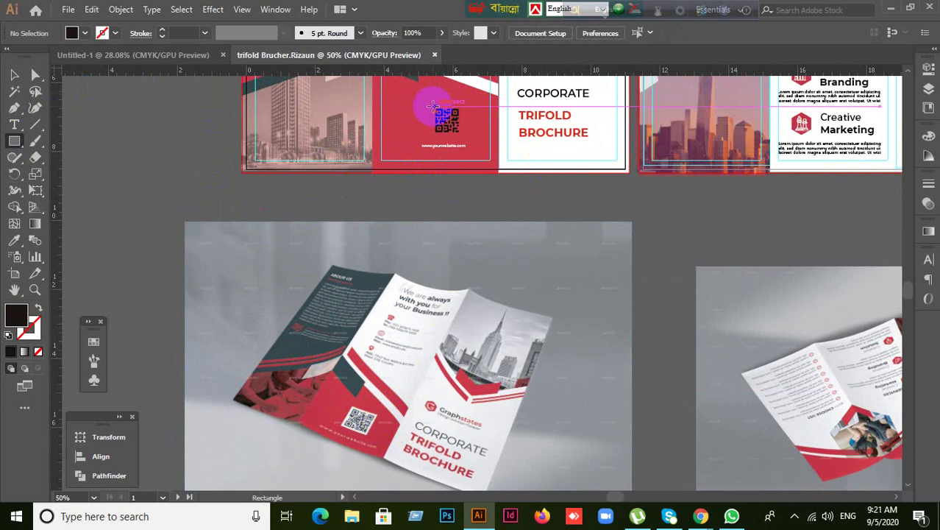
drag(429, 103, 464, 136)
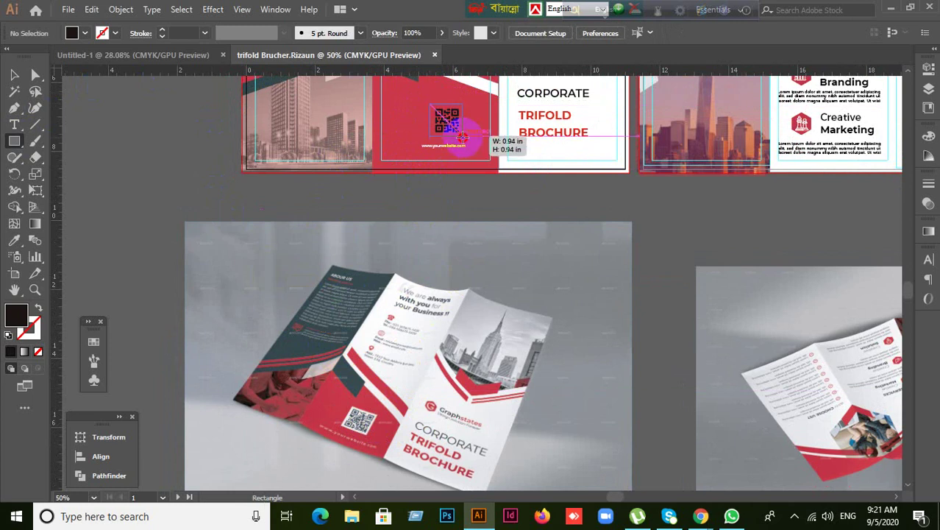
drag(462, 137, 462, 137)
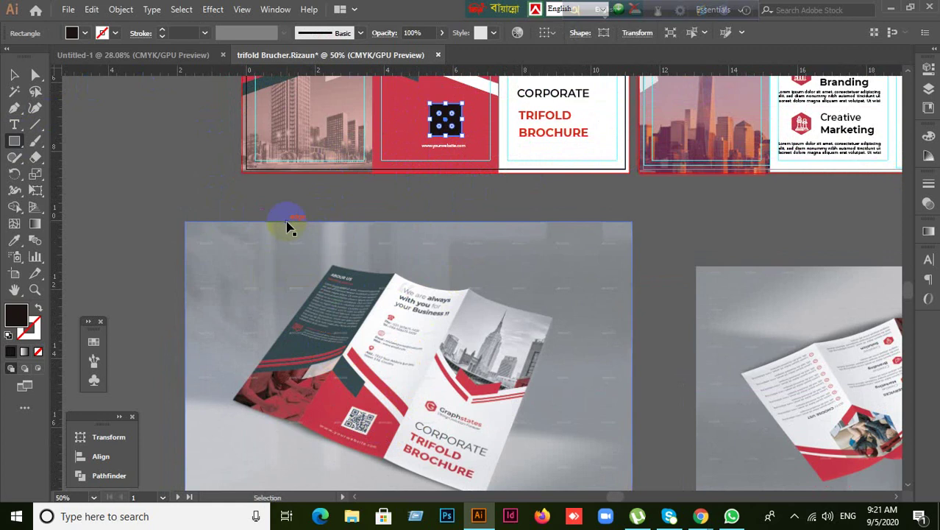
key(ctrl+z)
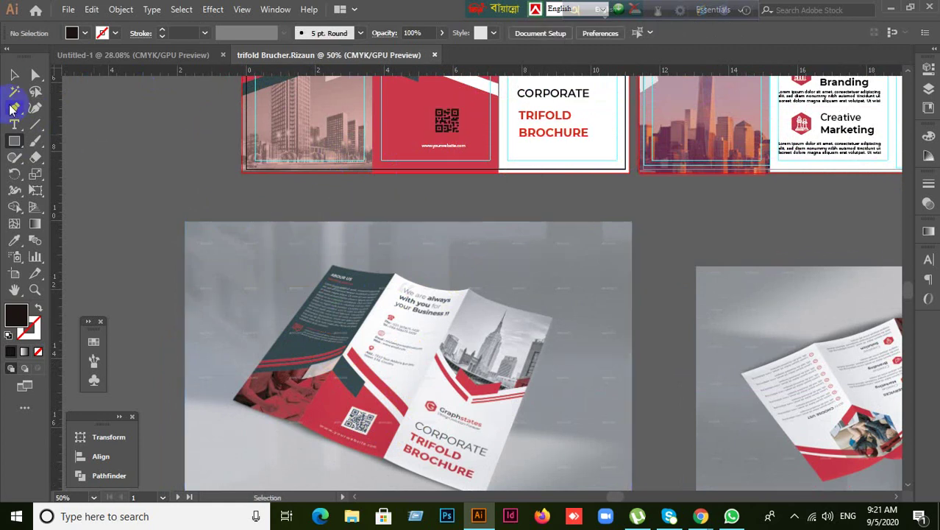
Step: Reselect the QR code and start drawing a new covering square over it
click(14, 74)
click(455, 120)
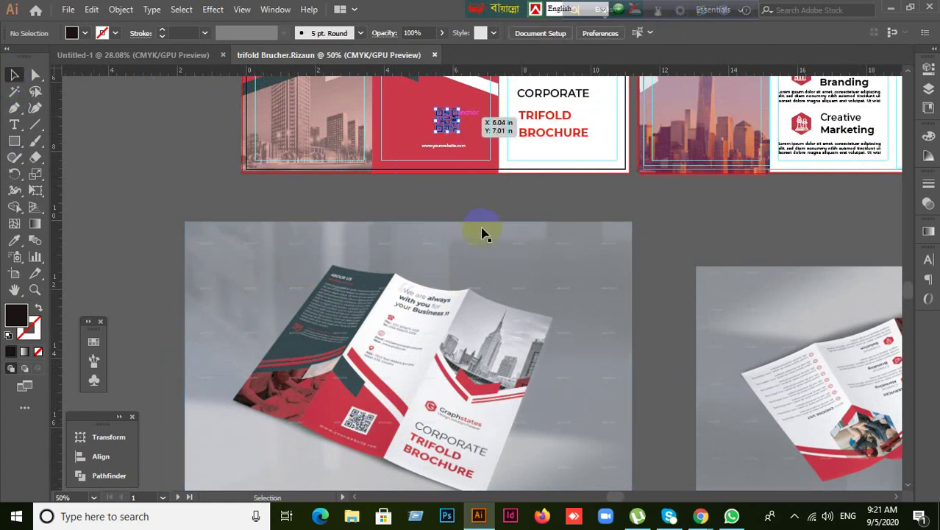
click(472, 204)
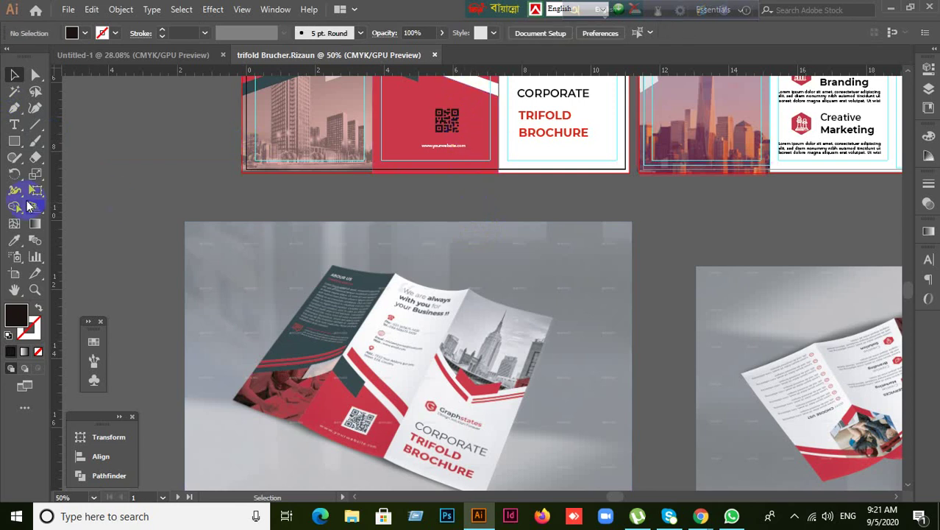
drag(409, 102, 465, 140)
Step: Fill the square covering the QR code with white (#ffffff)
click(27, 318)
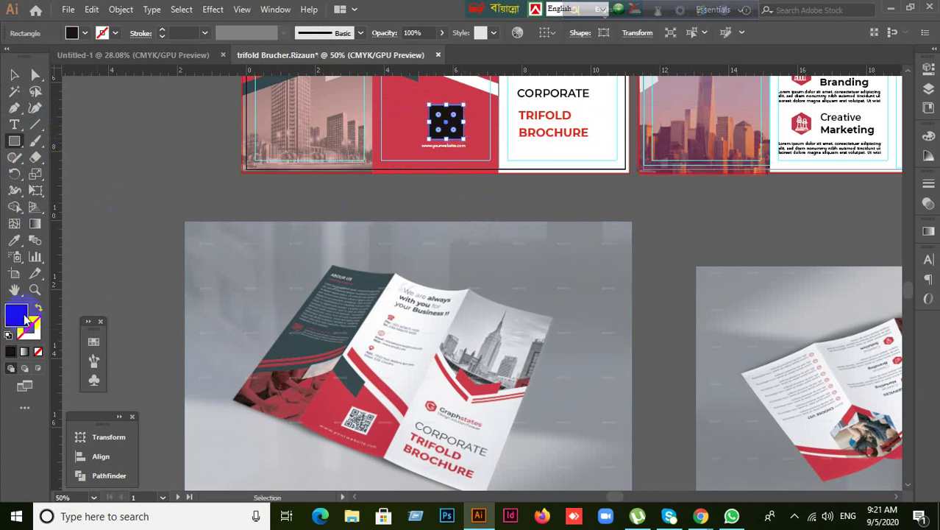
double_click(24, 317)
mouse_move(604, 317)
mouse_down()
mouse_move(563, 119)
mouse_move(548, 96)
mouse_up()
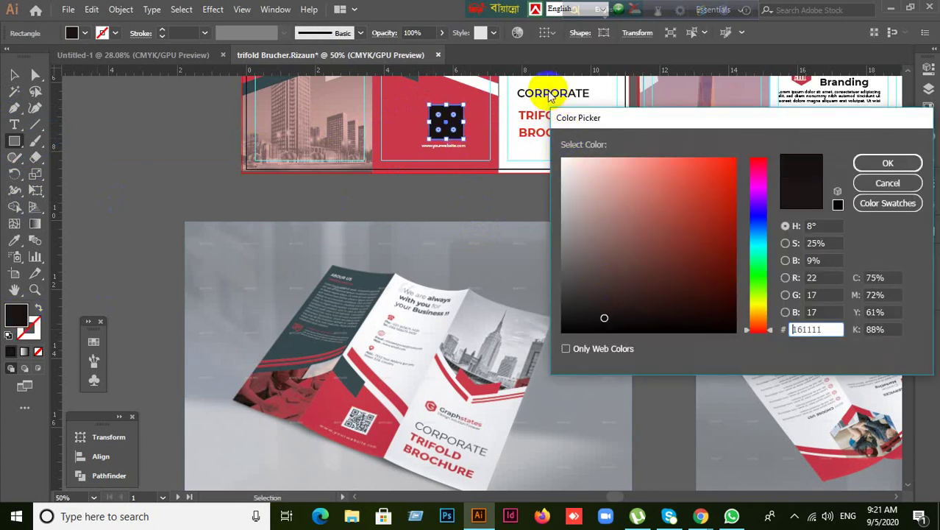
drag(579, 168, 551, 140)
click(906, 165)
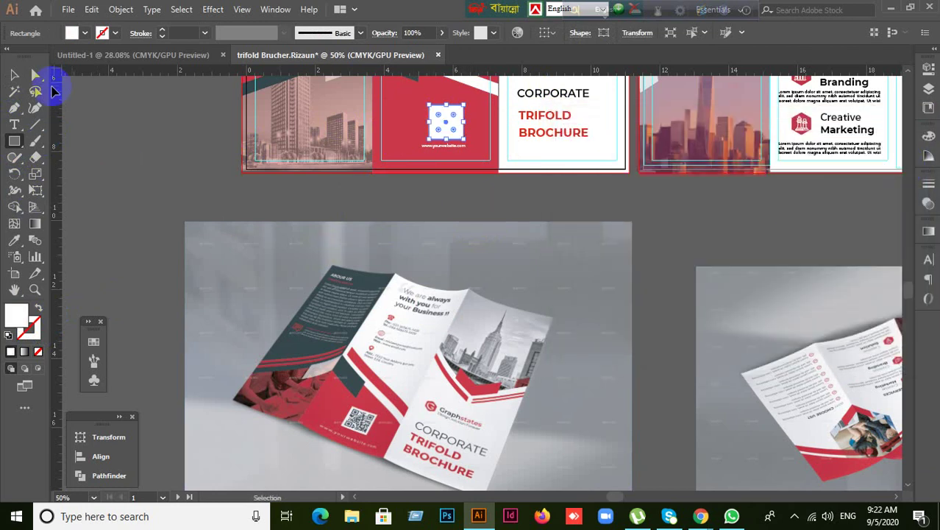
click(14, 74)
Step: Admit the waiting participant to the Meet call, then return to Illustrator
mouse_move(702, 517)
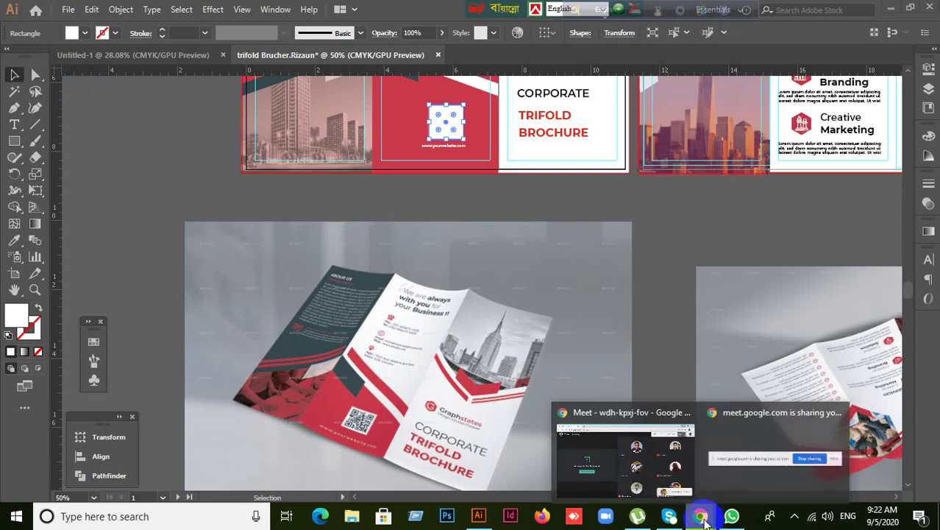
click(665, 487)
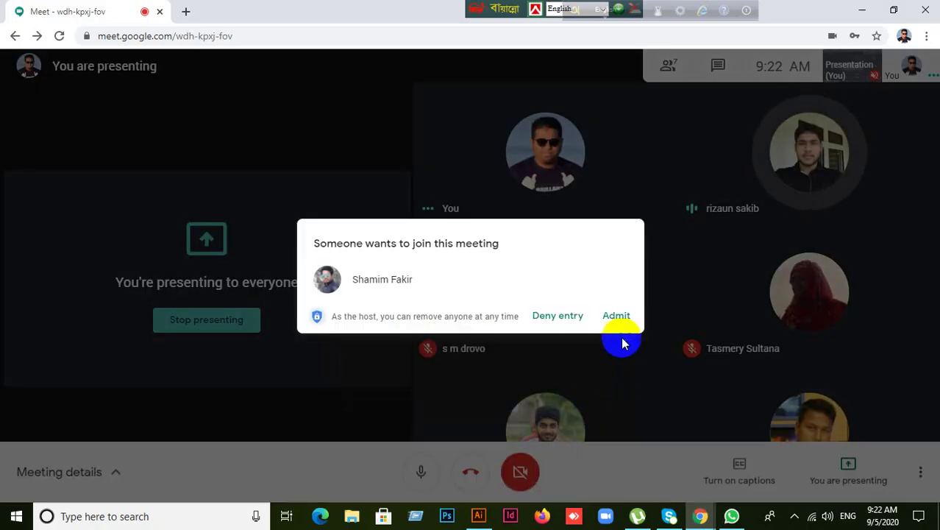
click(624, 315)
click(477, 517)
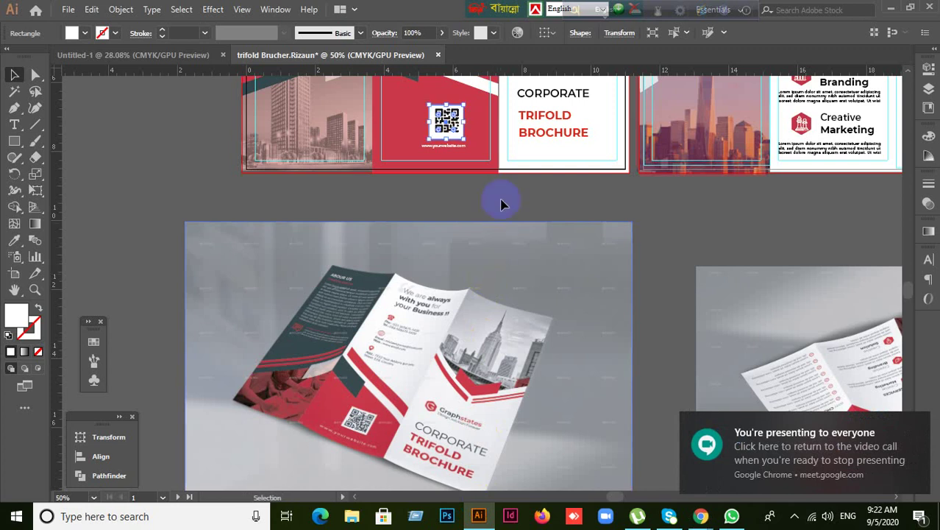
scroll(447, 143, up, 3)
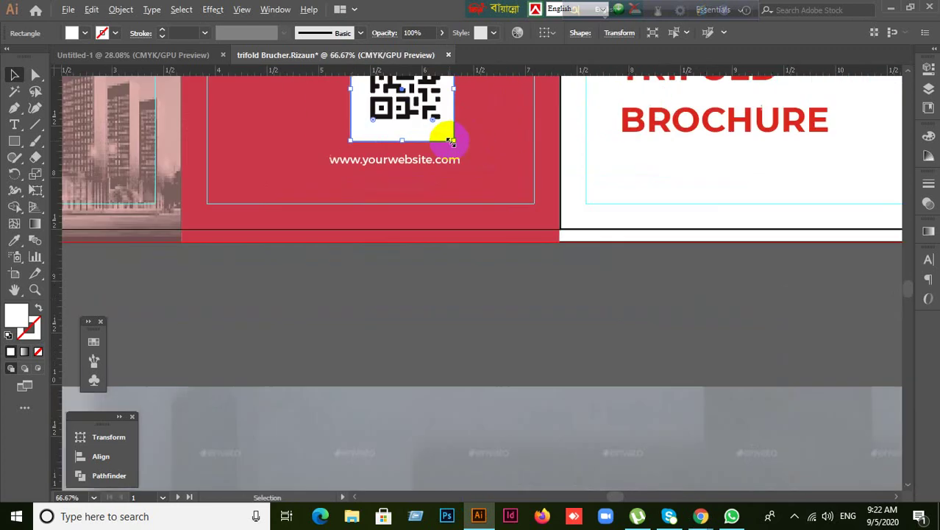
scroll(466, 126, up, 2)
click(448, 245)
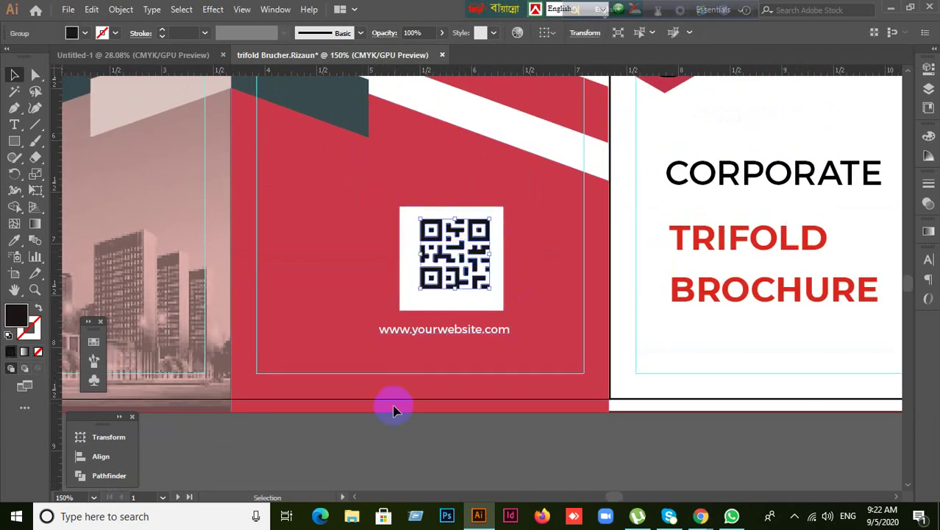
click(357, 295)
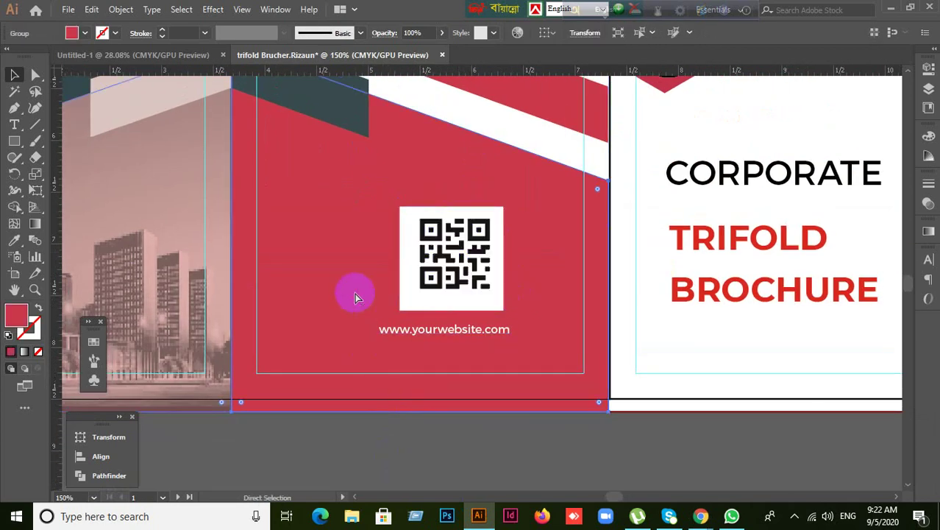
scroll(434, 470, down, 1)
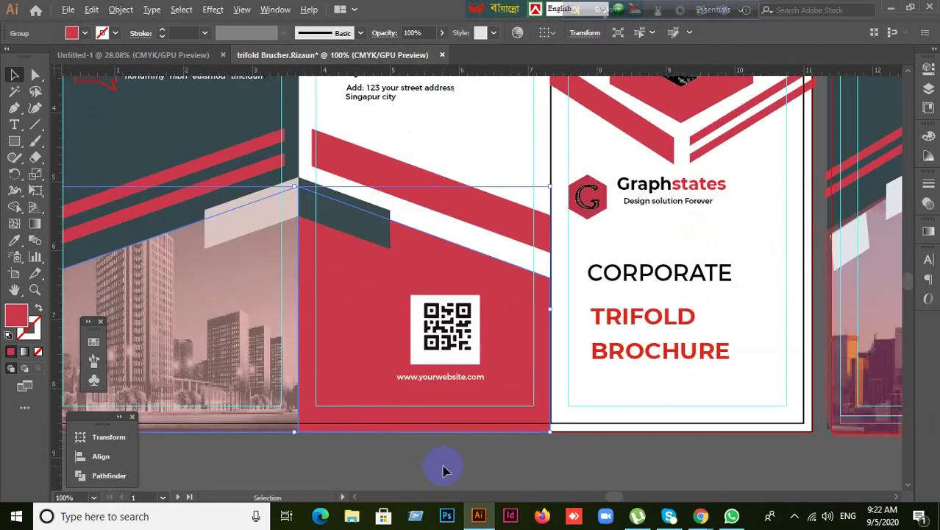
click(529, 459)
scroll(535, 457, down, 1)
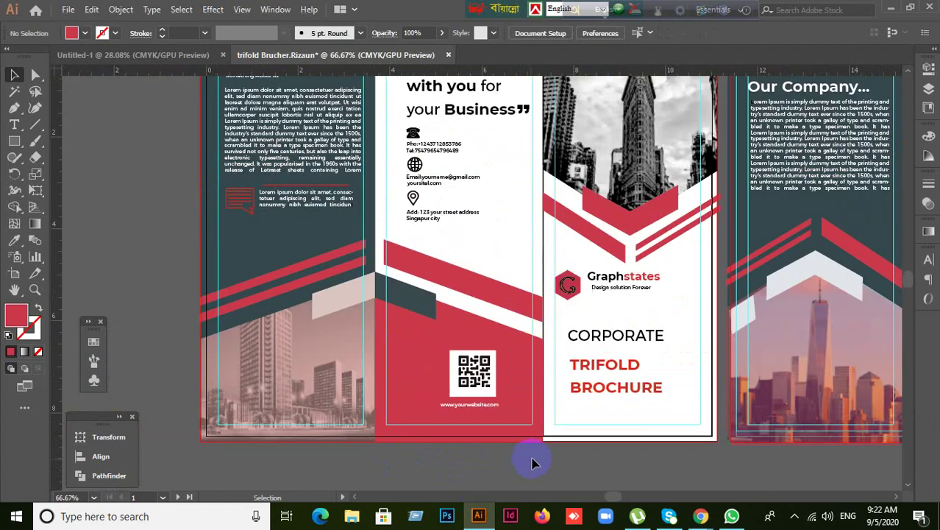
drag(624, 403, 556, 430)
click(361, 309)
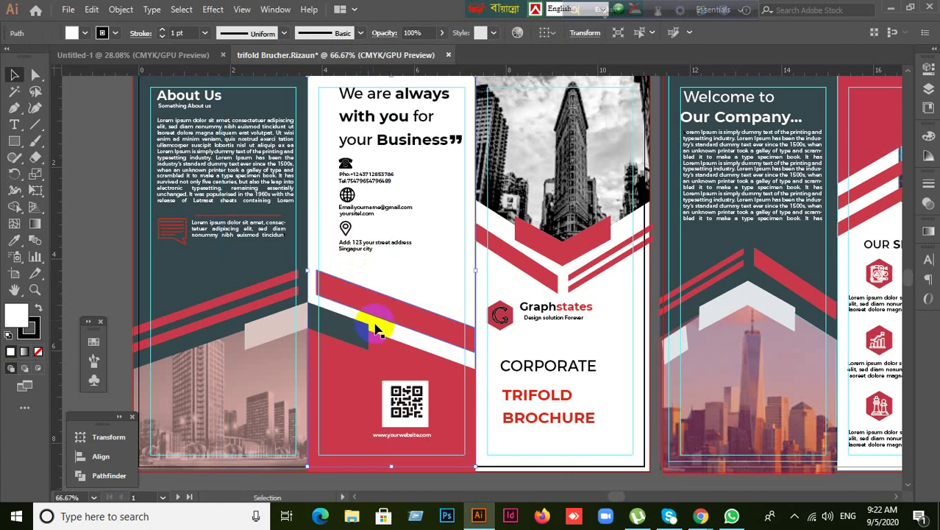
right_click(416, 269)
click(123, 236)
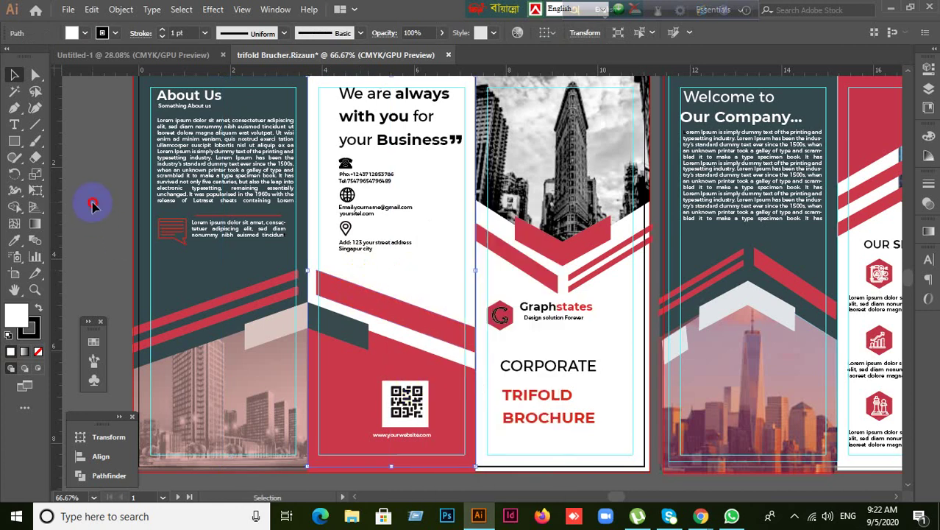
Step: Select the yoursitel.com contact text and then the phone icon
right_click(434, 274)
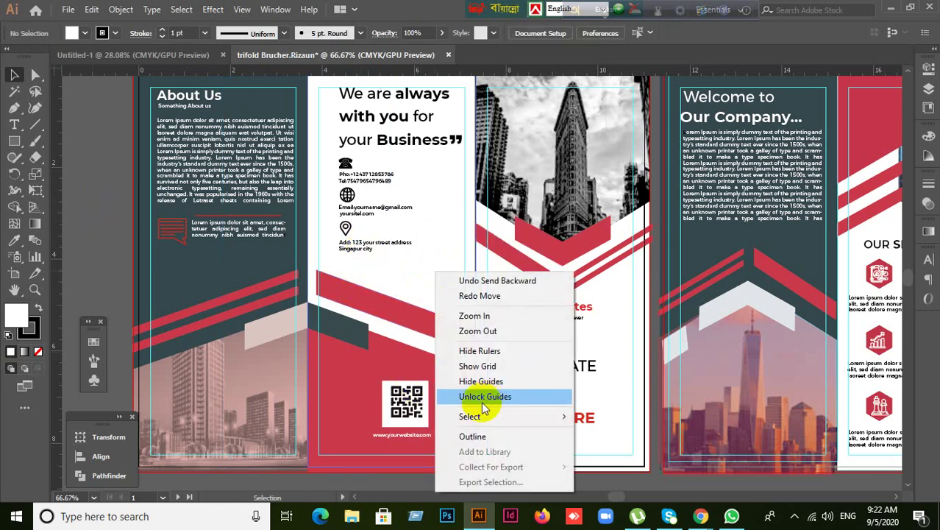
click(142, 241)
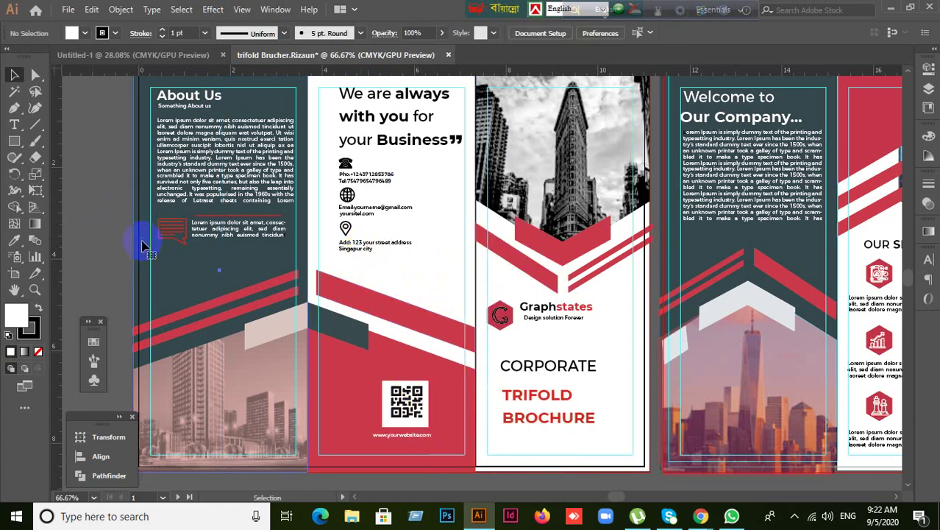
click(364, 217)
scroll(406, 277, up, 2)
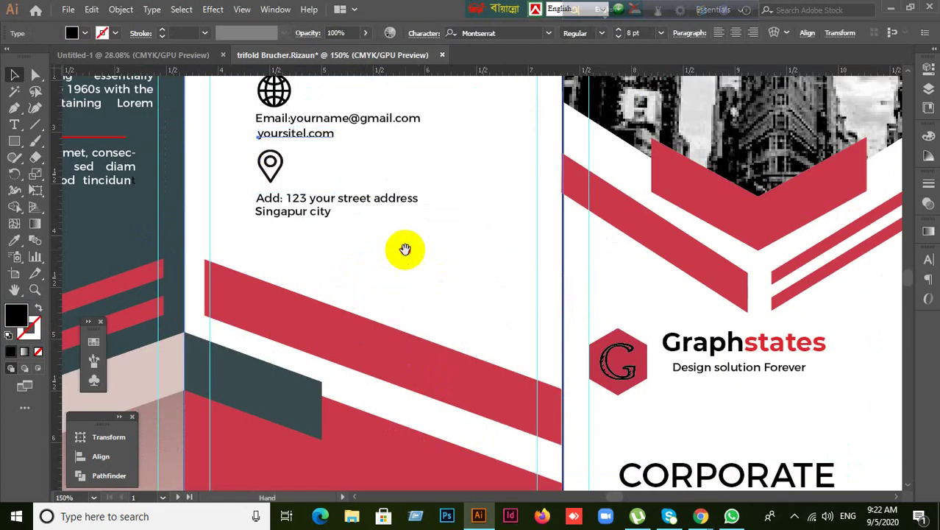
drag(406, 250, 453, 391)
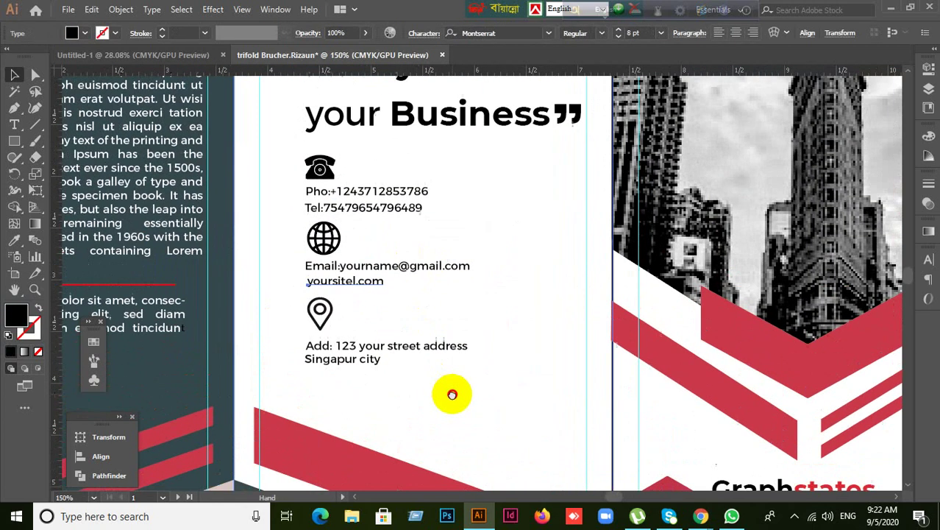
click(328, 170)
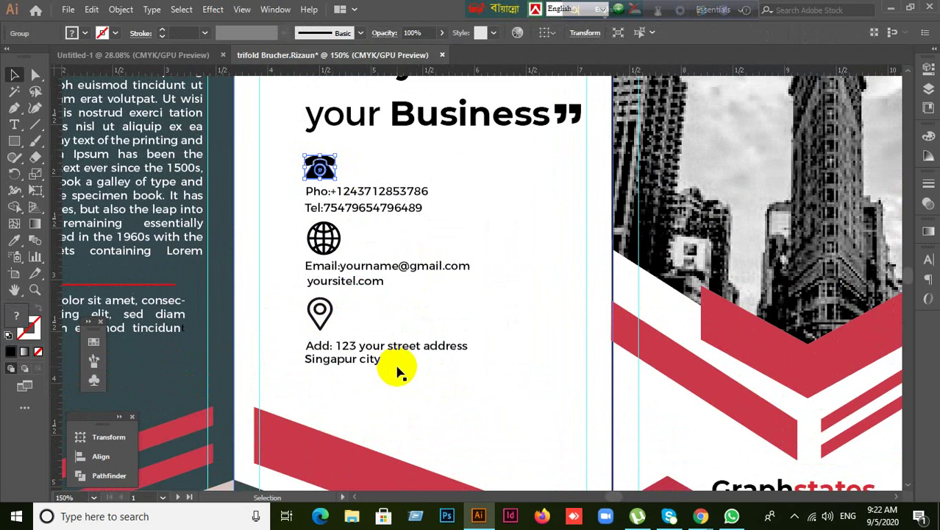
scroll(398, 372, down, 1)
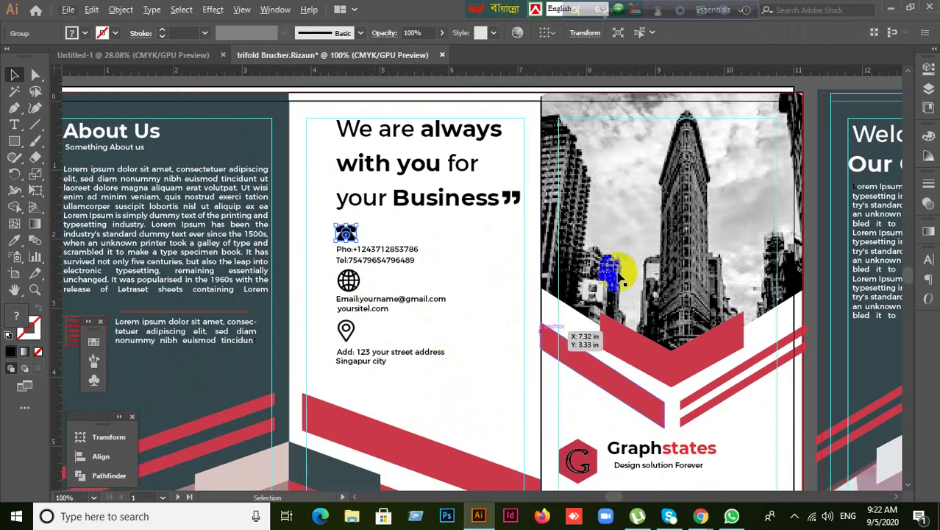
Step: Delete the black-and-white building photo from the Graphstates cover panel
key(space)
drag(416, 151, 199, 209)
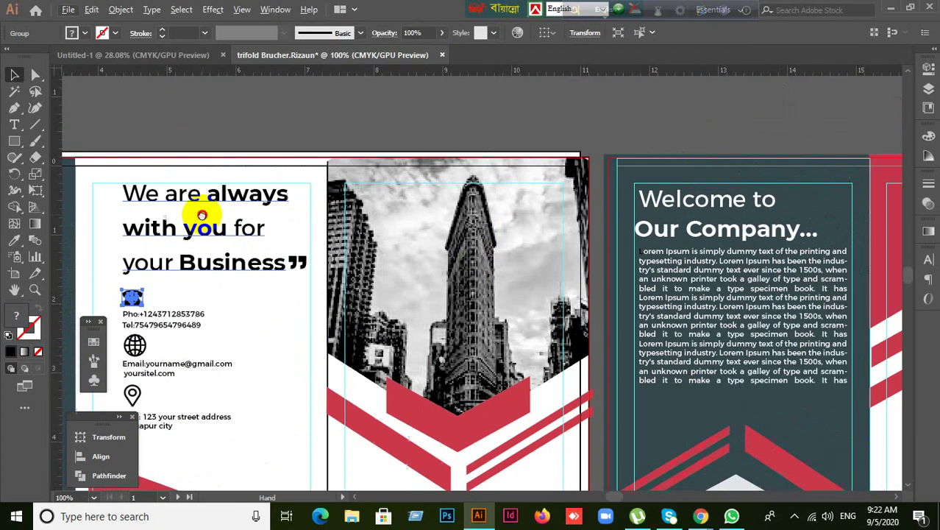
drag(445, 199, 242, 193)
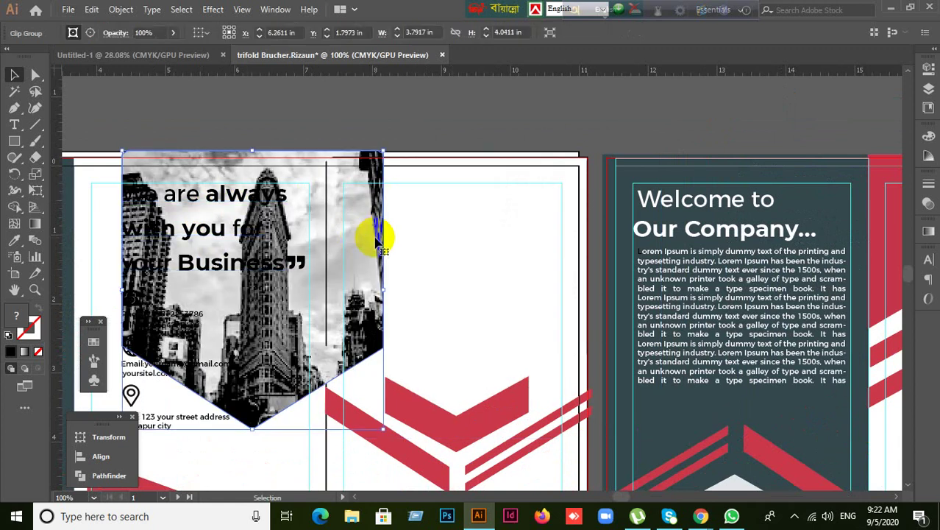
key(ctrl+z)
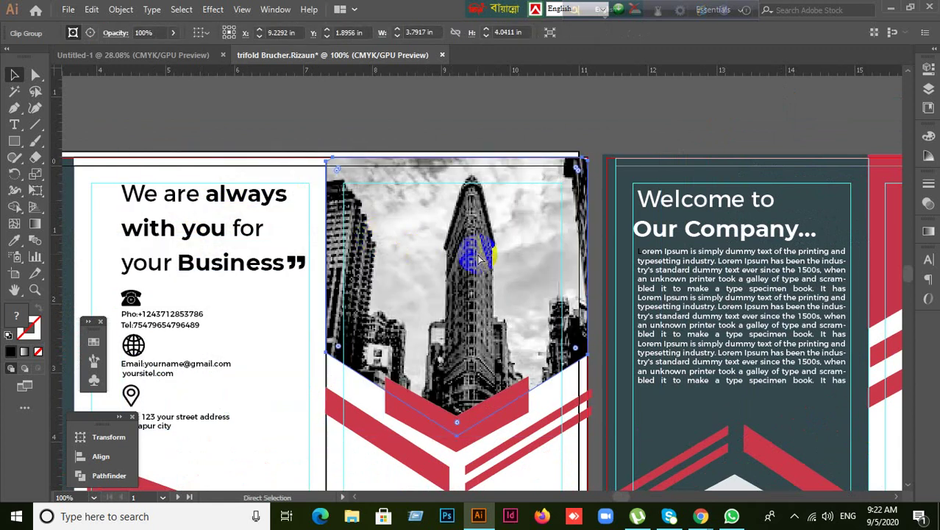
key(Delete)
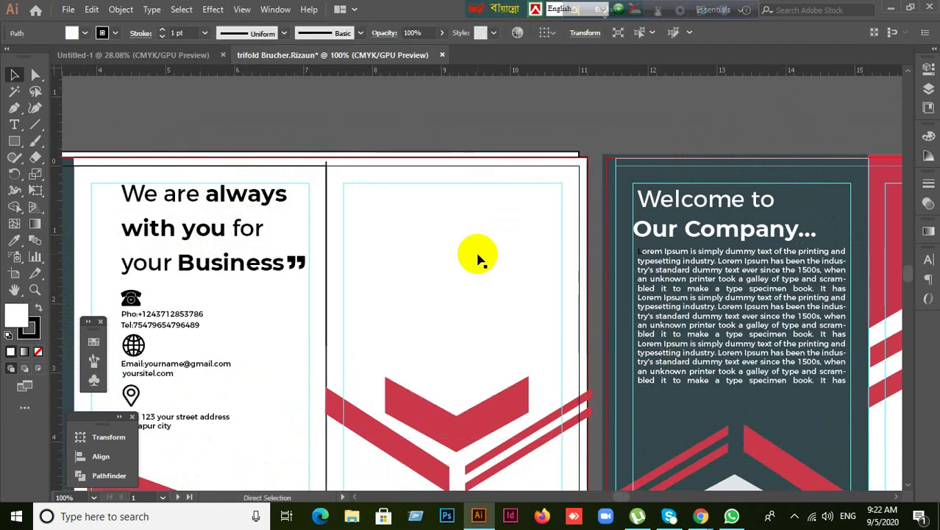
Step: Zoom out and delete the red chevron stripes from the top of the cover
key(ctrl+minus)
scroll(492, 294, down, 5)
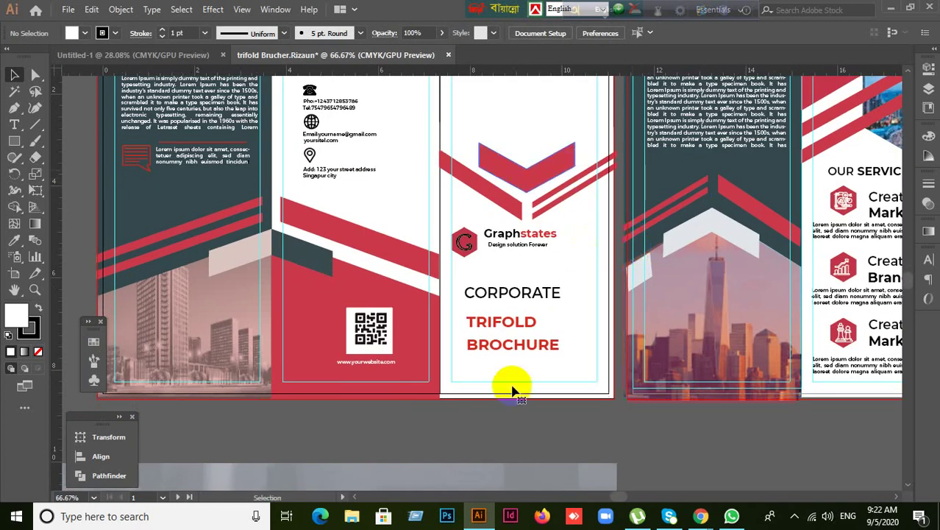
click(519, 188)
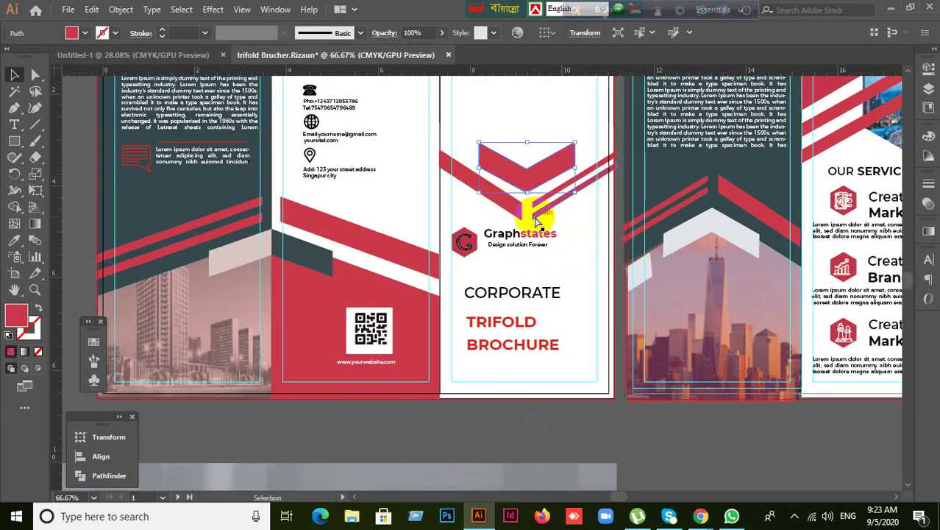
key(Delete)
click(520, 213)
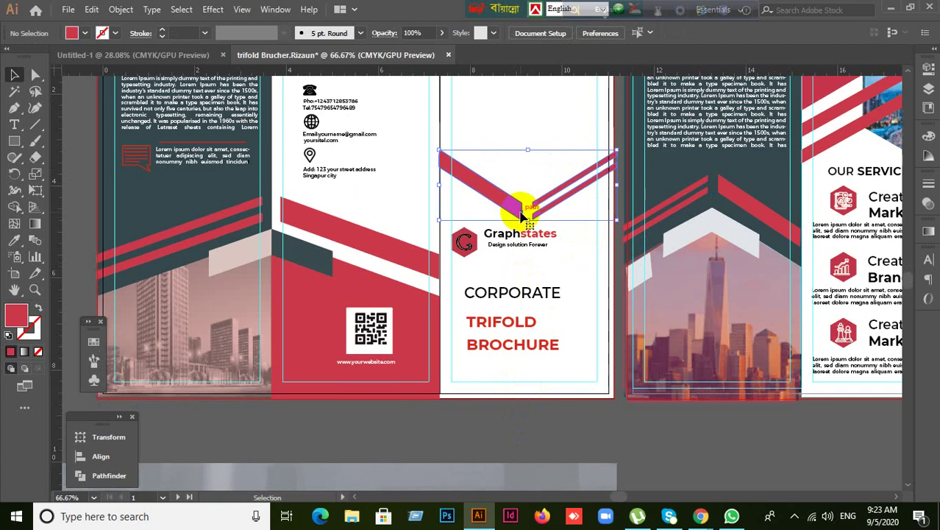
key(Delete)
Step: Delete the restored photo and chevron remaining on the cover panel
drag(573, 372, 615, 432)
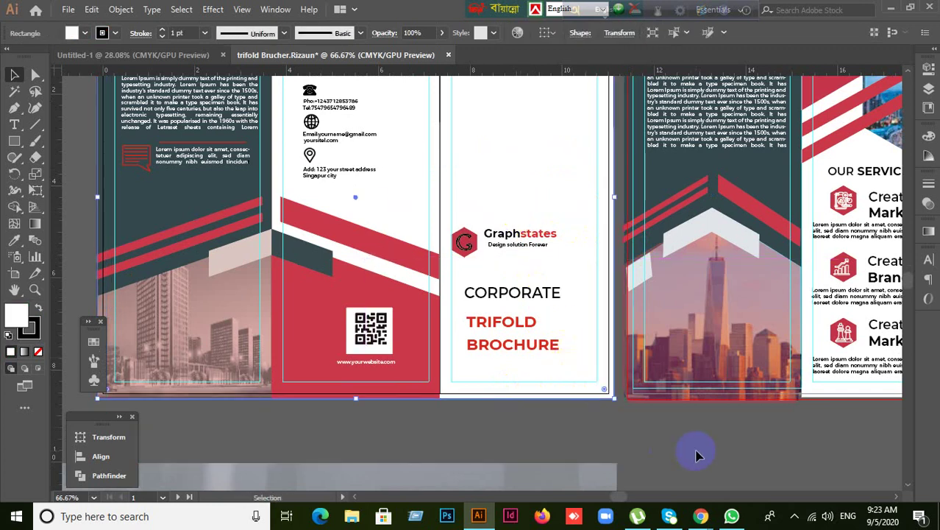
key(a)
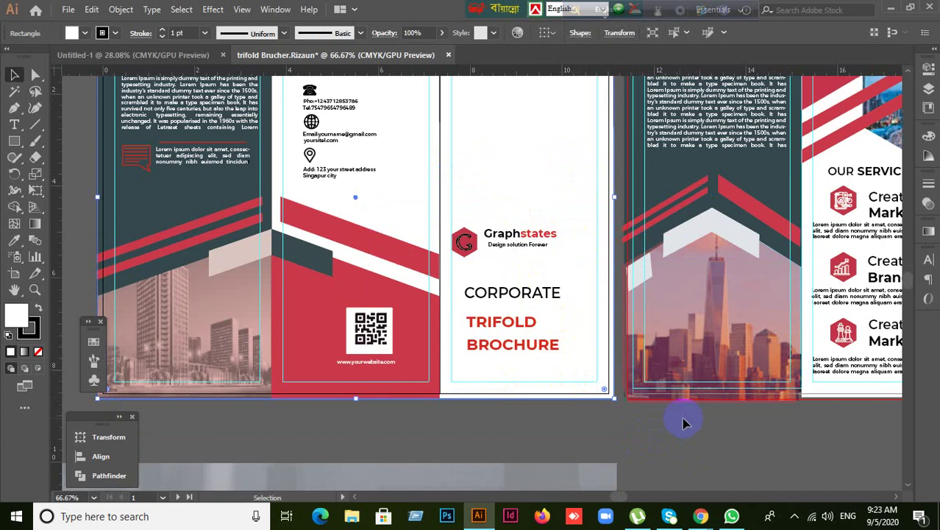
key(ctrl+z)
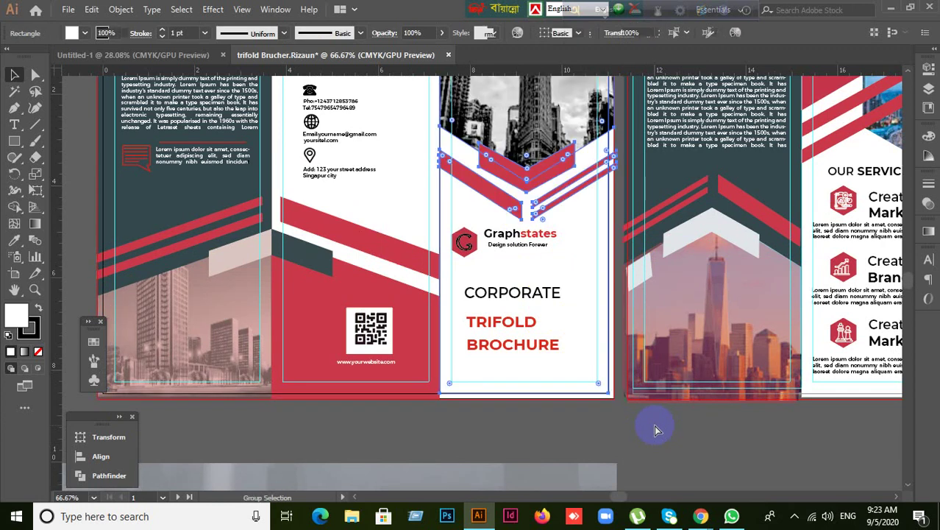
scroll(657, 395, up, 1)
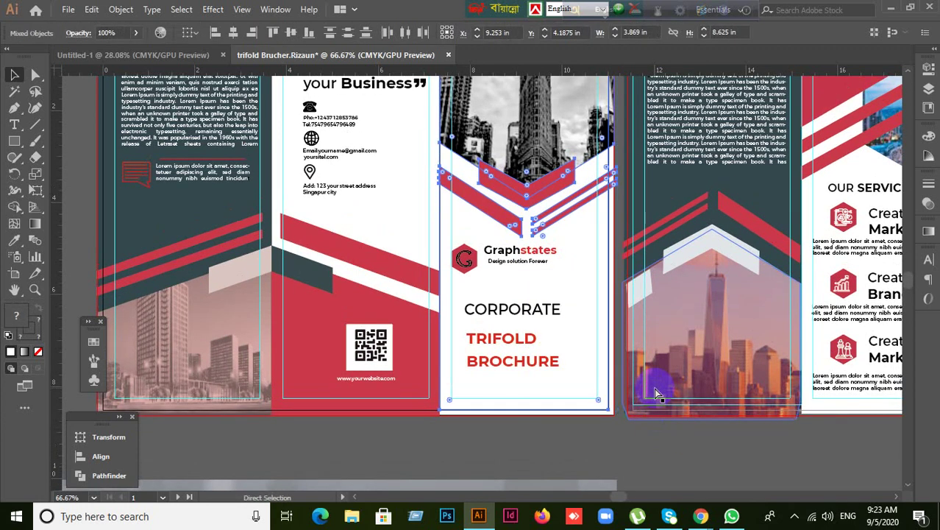
key(Delete)
click(500, 401)
Step: Delete the TRIFOLD BROCHURE and CORPORATE headings from the cover
drag(508, 368, 517, 424)
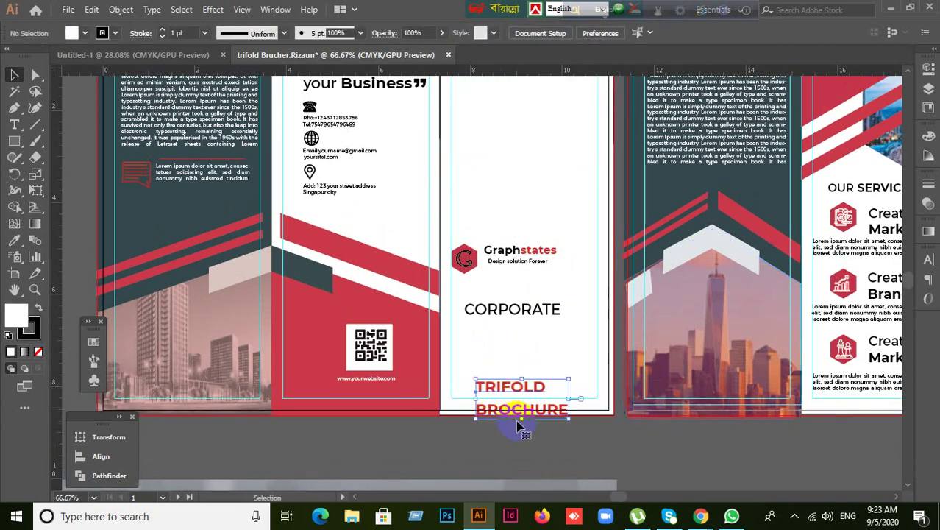
key(ctrl+z)
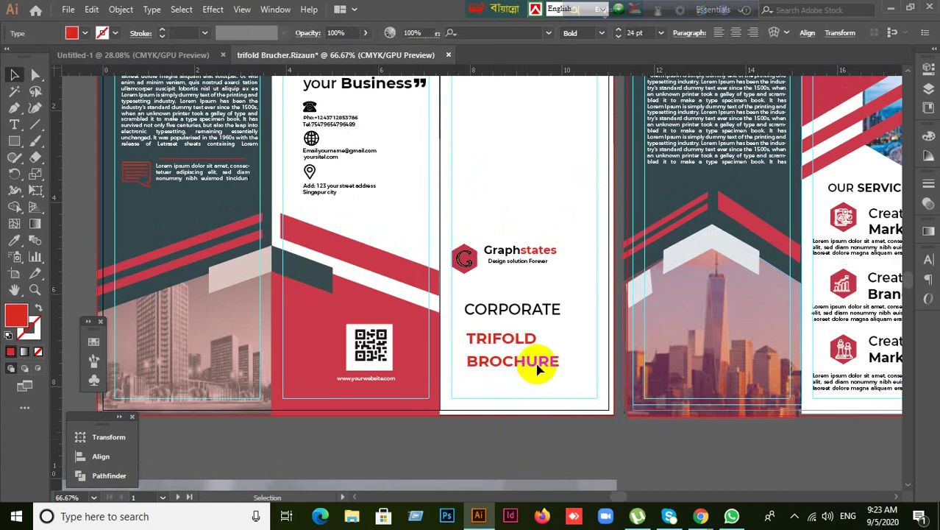
key(Delete)
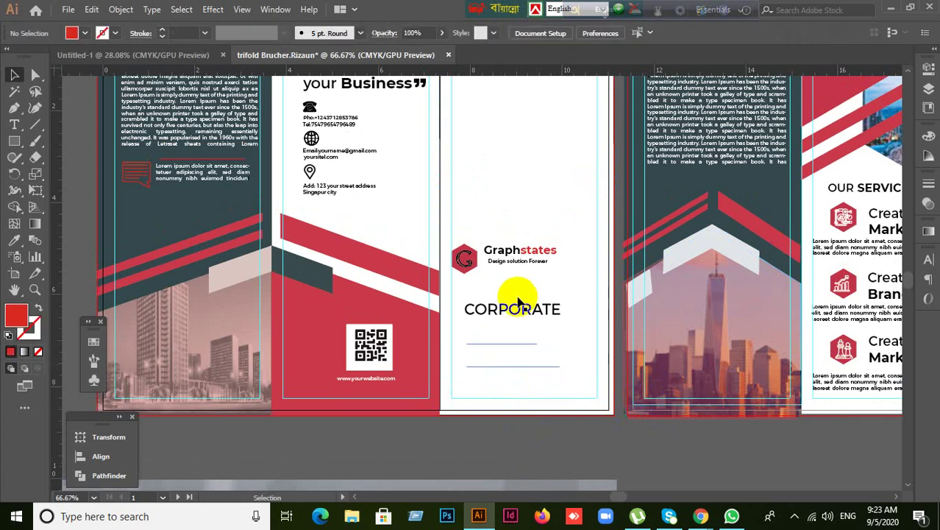
click(517, 309)
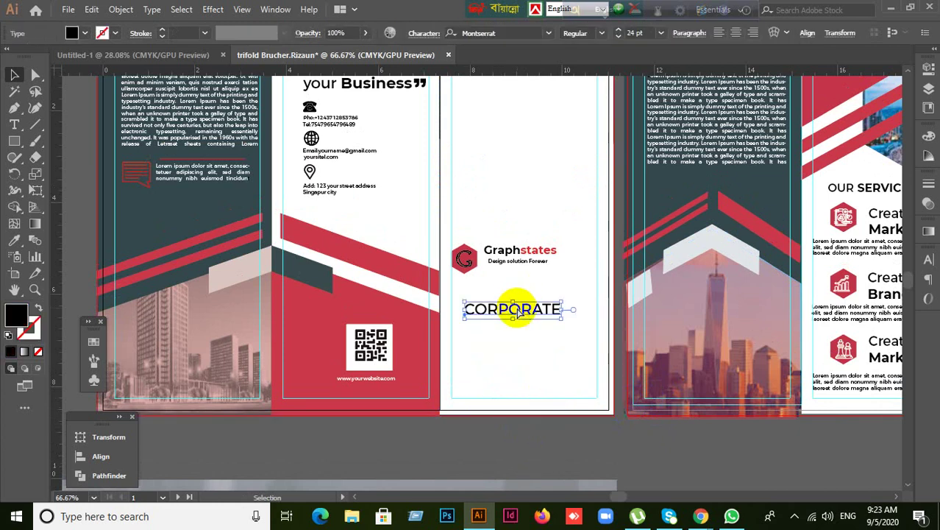
key(Delete)
Step: Delete the Graphstates name and move the hexagon logo to the left
scroll(556, 361, down, 5)
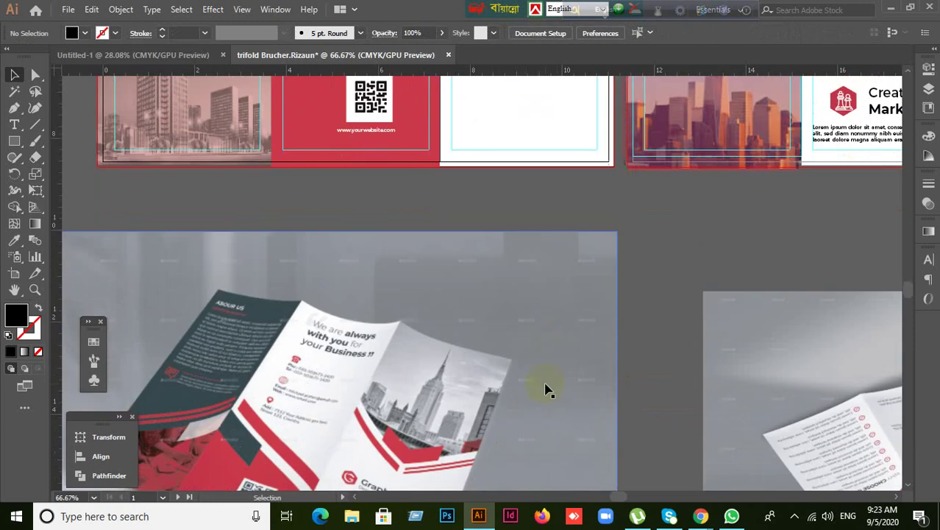
scroll(335, 416, down, 2)
scroll(420, 353, up, 5)
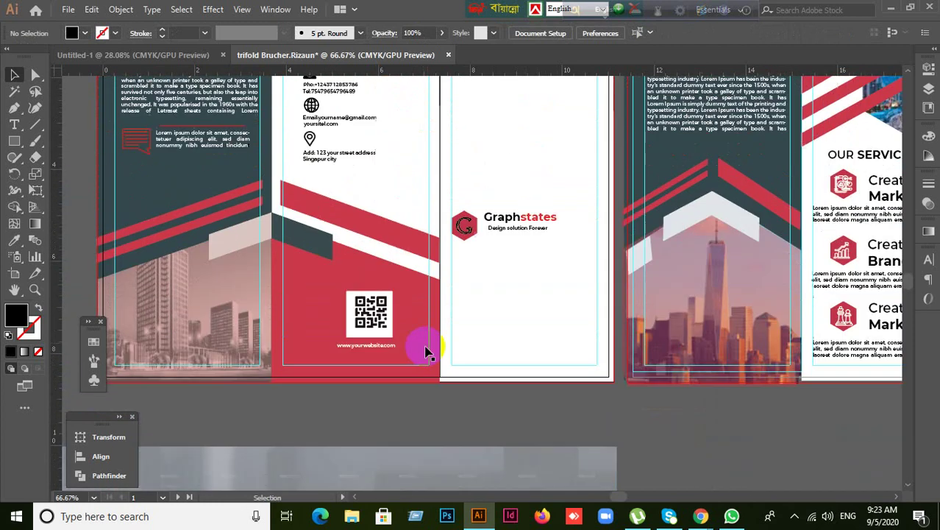
click(541, 220)
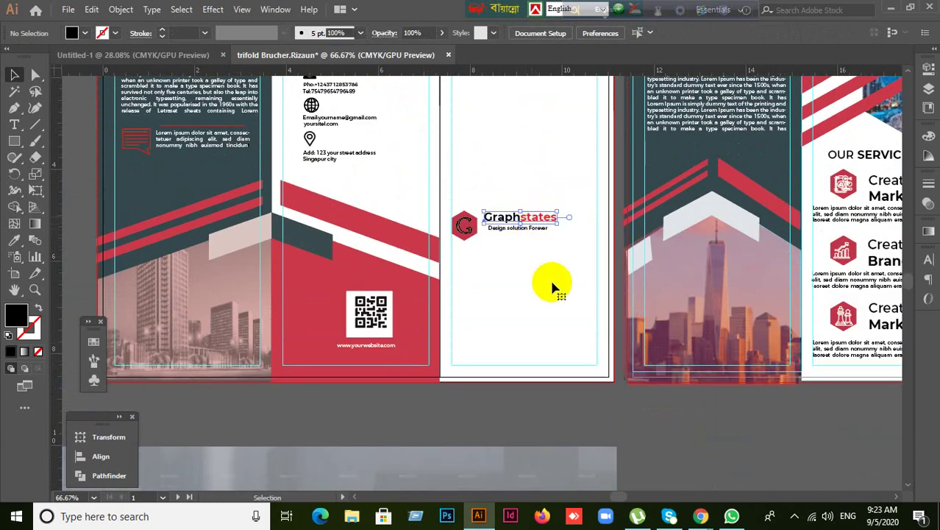
key(Delete)
drag(462, 226, 283, 254)
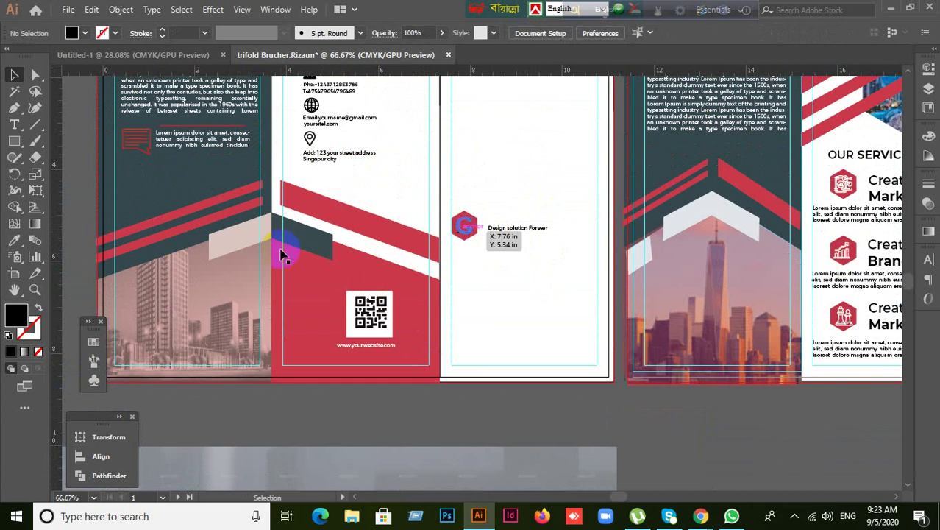
scroll(283, 254, up, 1)
scroll(311, 216, up, 4)
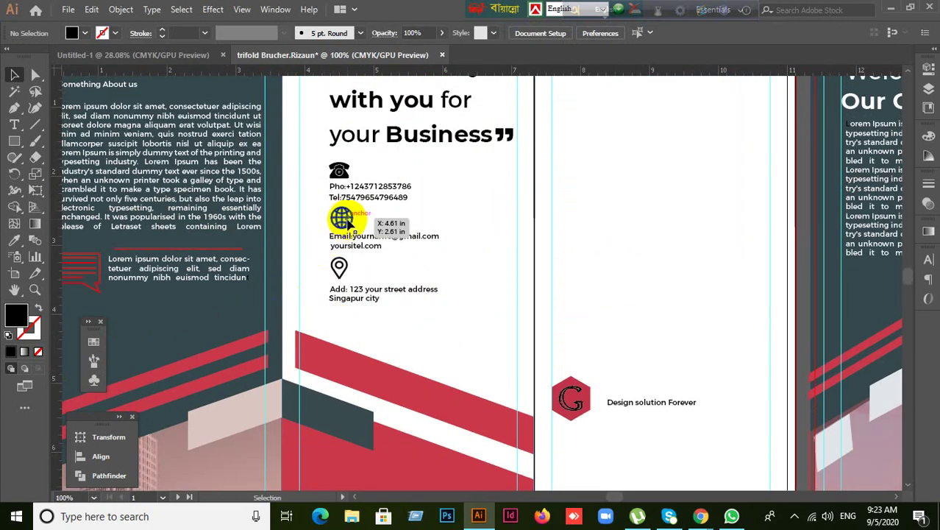
click(344, 220)
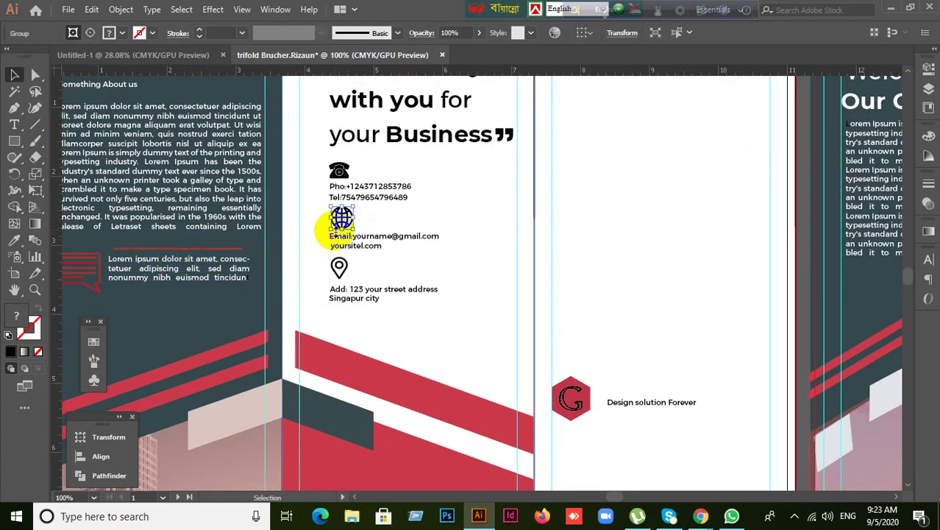
drag(34, 74, 78, 76)
click(327, 212)
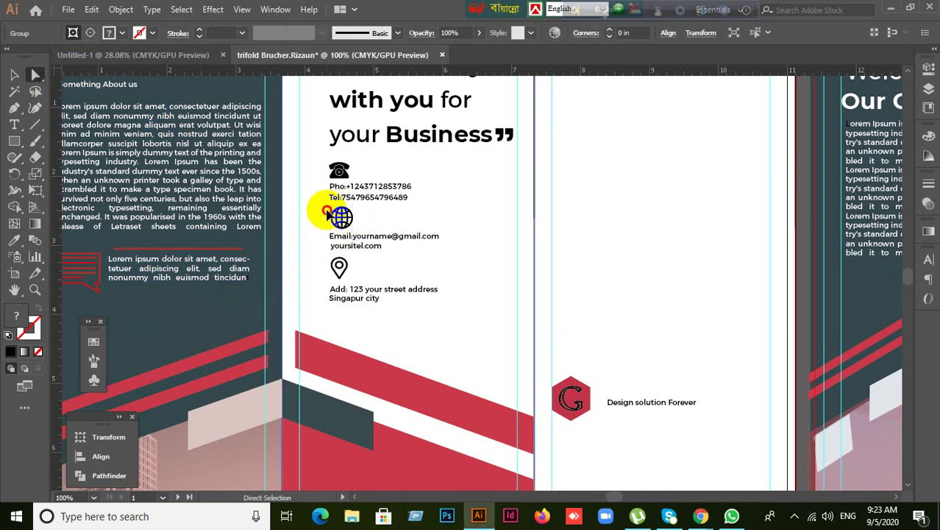
click(14, 74)
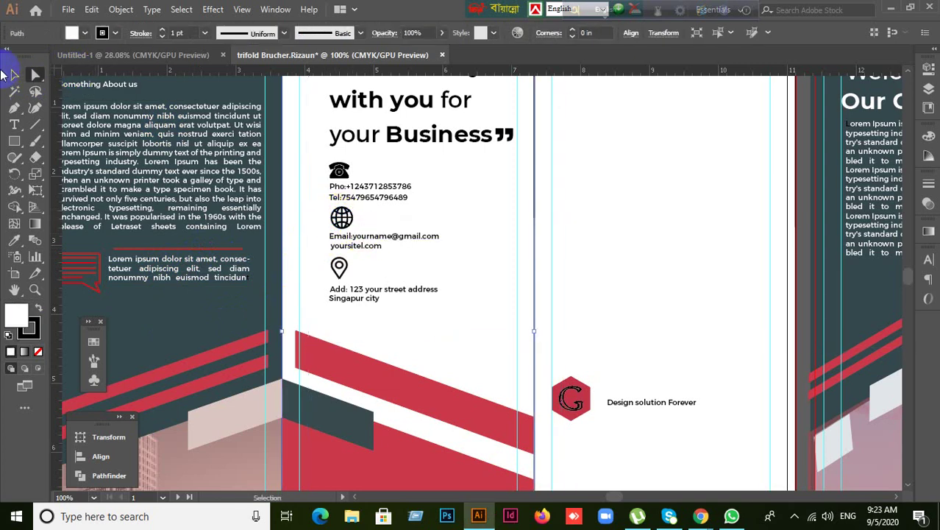
click(486, 271)
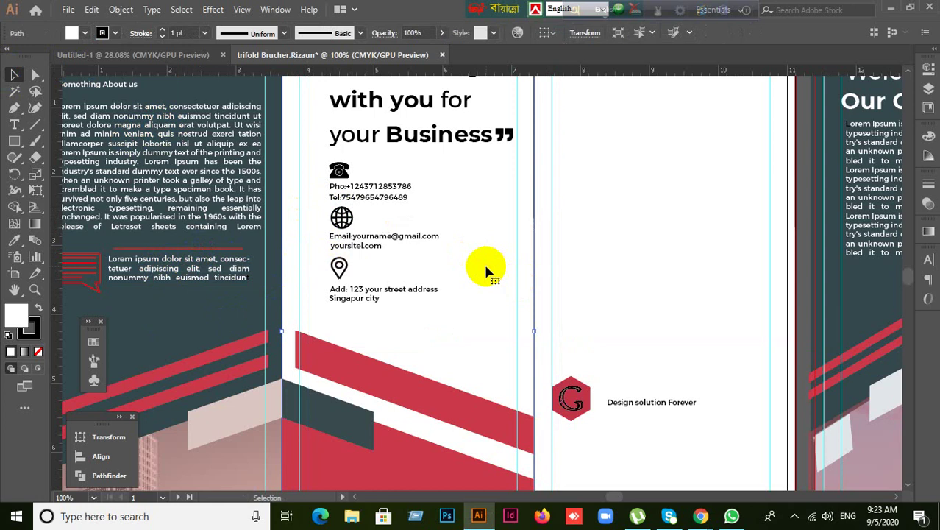
key(ctrl+shift+a)
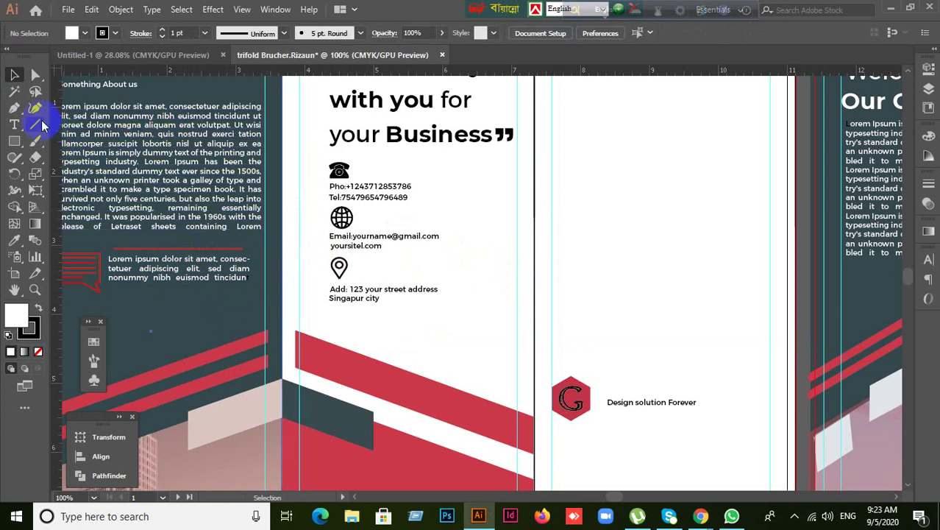
right_click(37, 75)
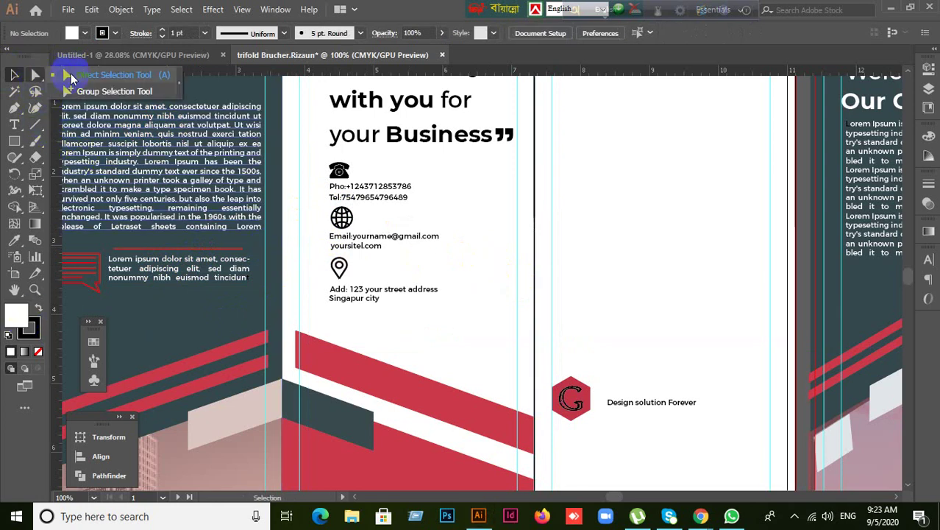
click(71, 74)
drag(319, 207, 361, 242)
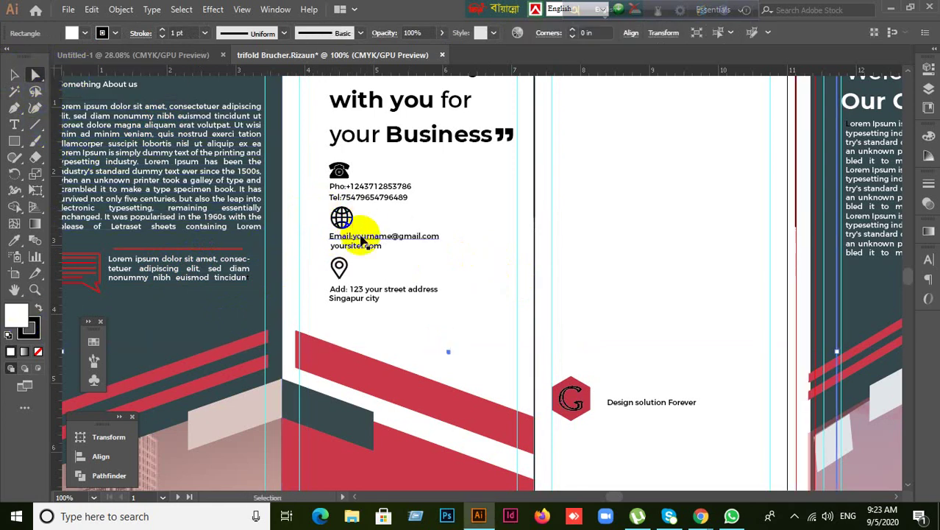
click(14, 74)
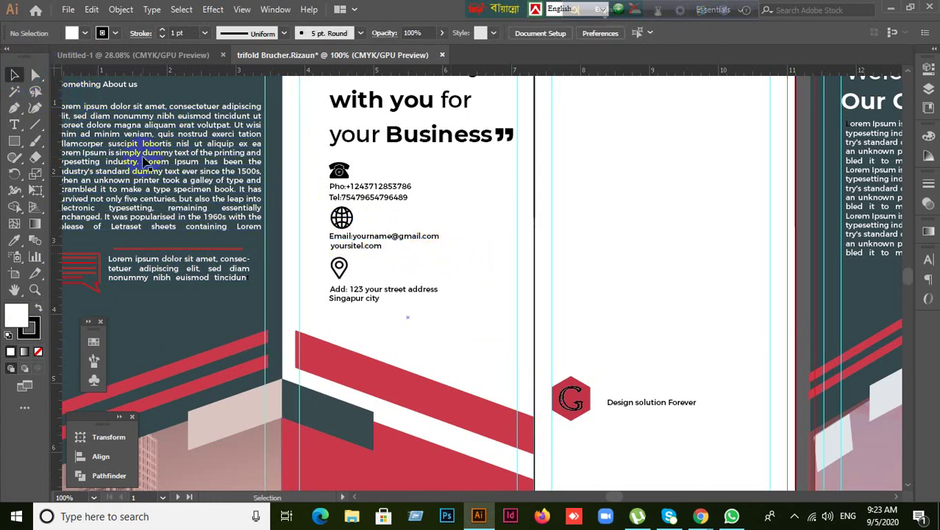
click(35, 74)
click(72, 77)
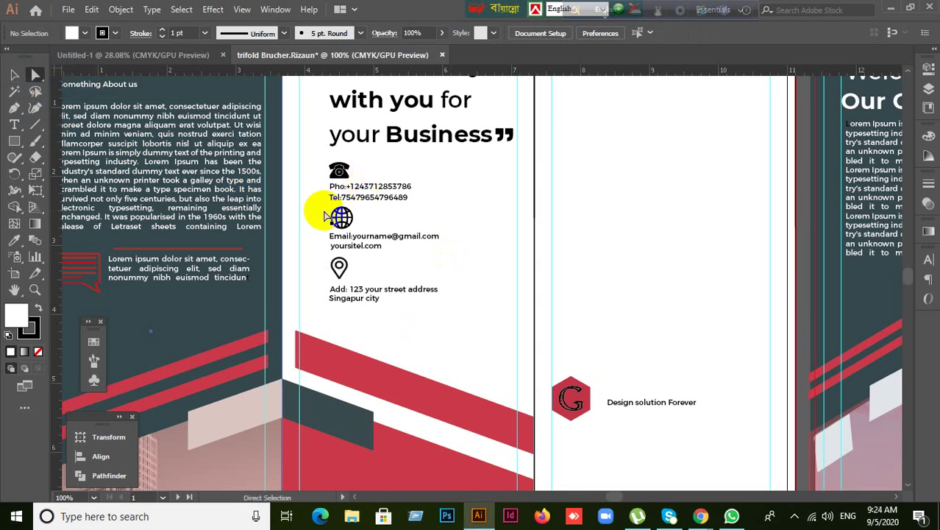
click(390, 256)
key(a)
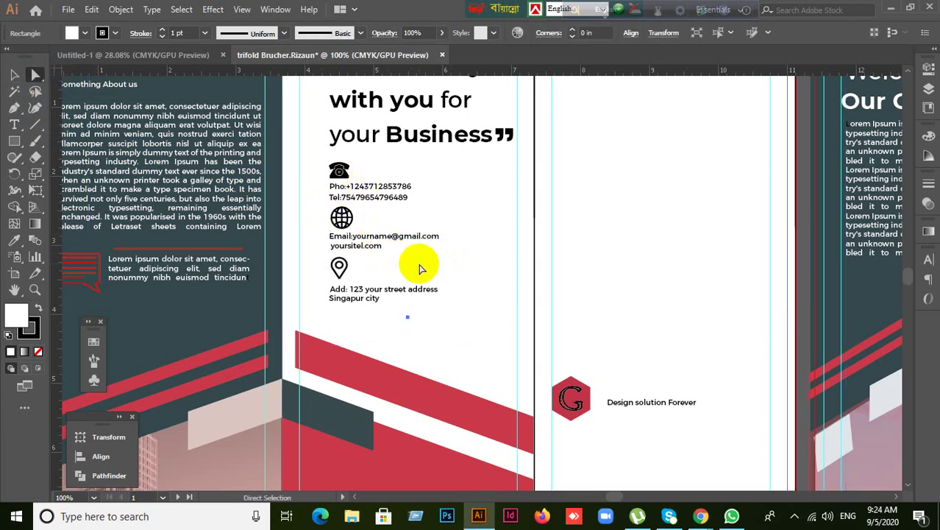
click(420, 268)
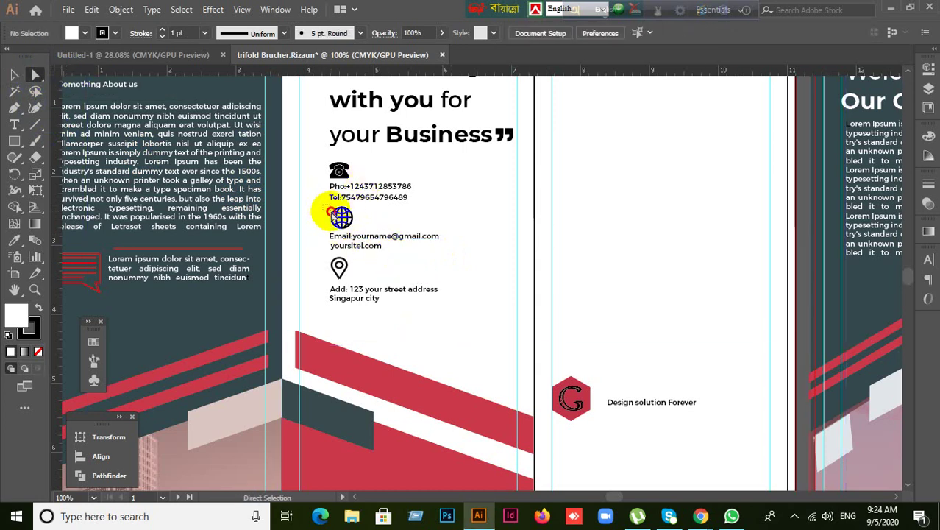
click(358, 234)
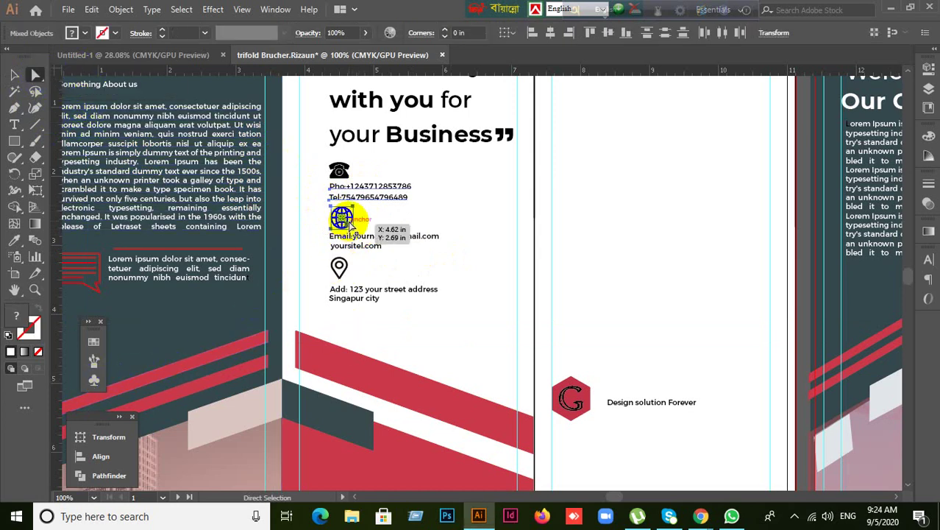
click(388, 225)
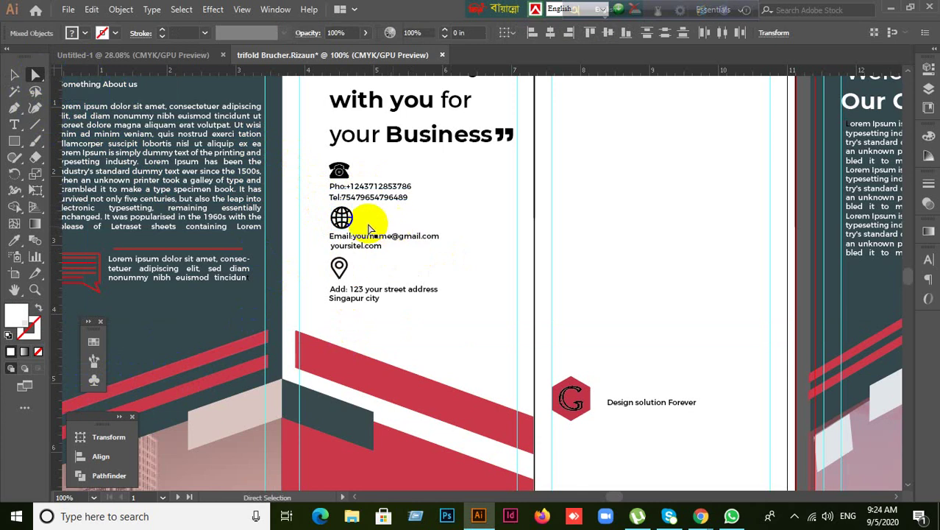
scroll(341, 222, up, 3)
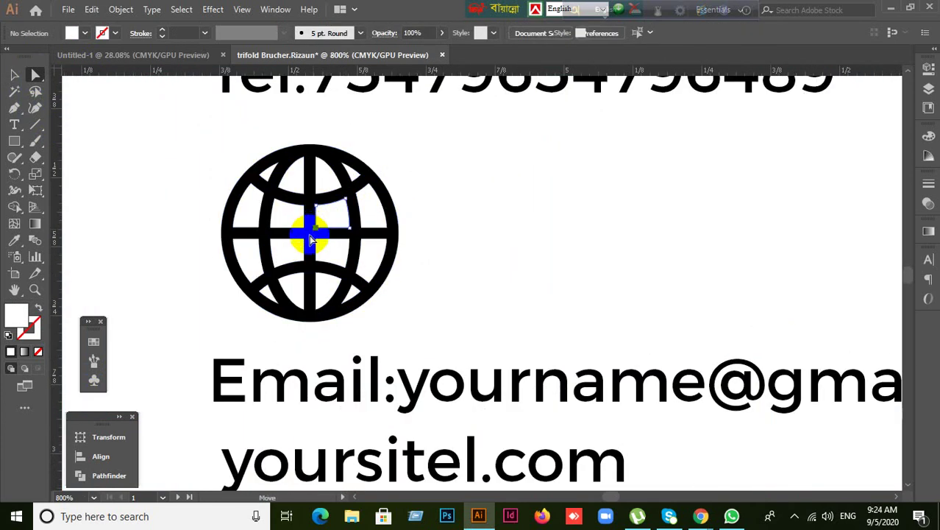
Step: Select all of the globe's anchor points and check the Color panel options
click(314, 234)
drag(201, 160, 406, 296)
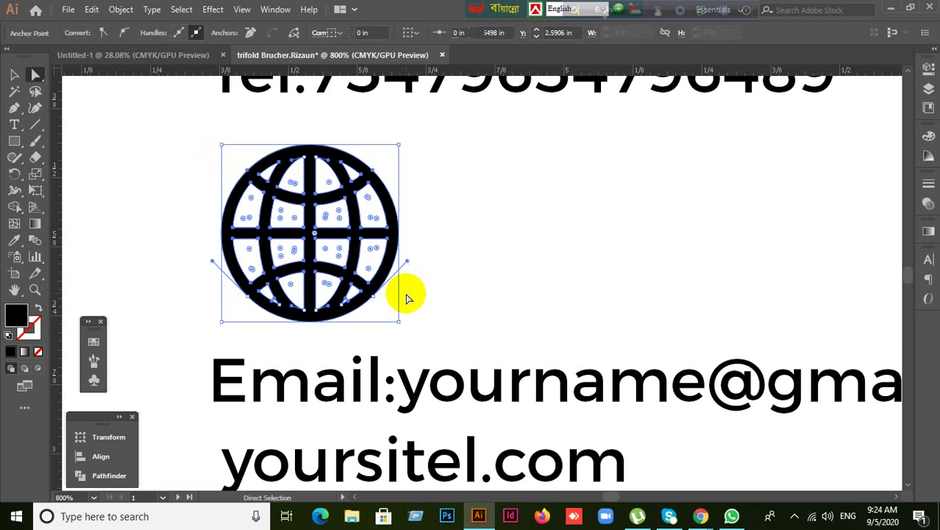
right_click(360, 292)
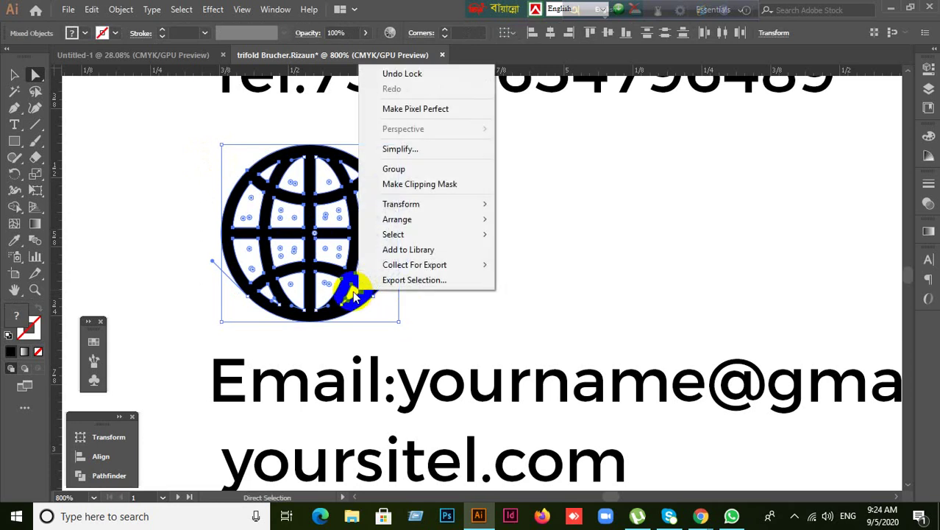
click(336, 301)
click(204, 158)
drag(204, 158, 397, 283)
click(928, 141)
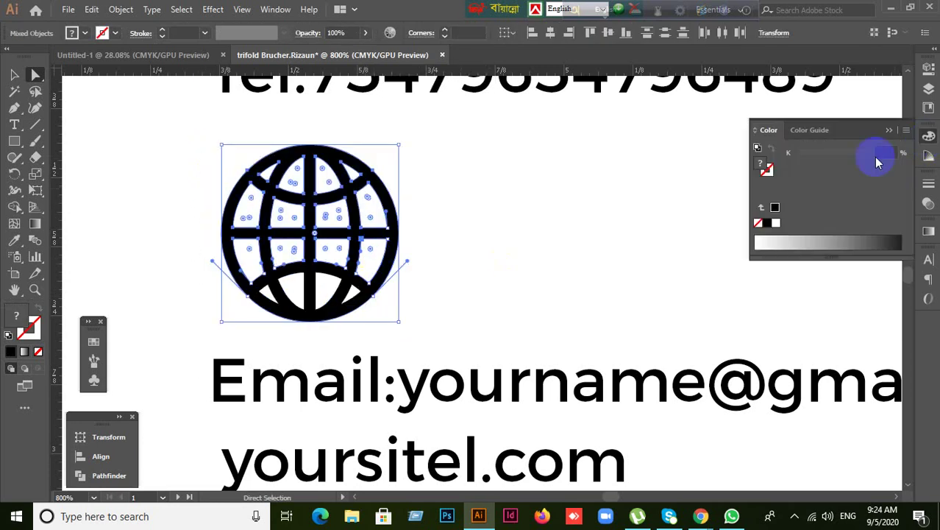
click(906, 133)
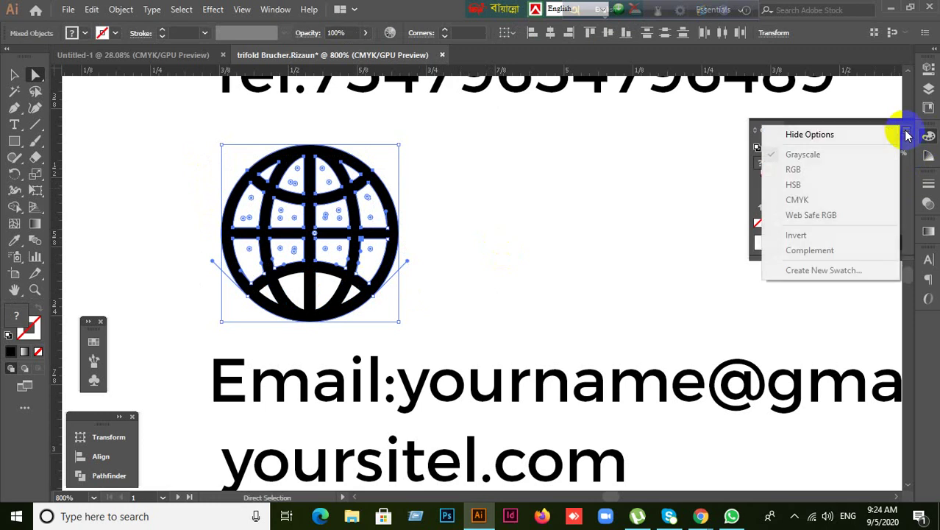
click(906, 133)
Step: Select the globe icon on its own with the Selection tool
click(15, 75)
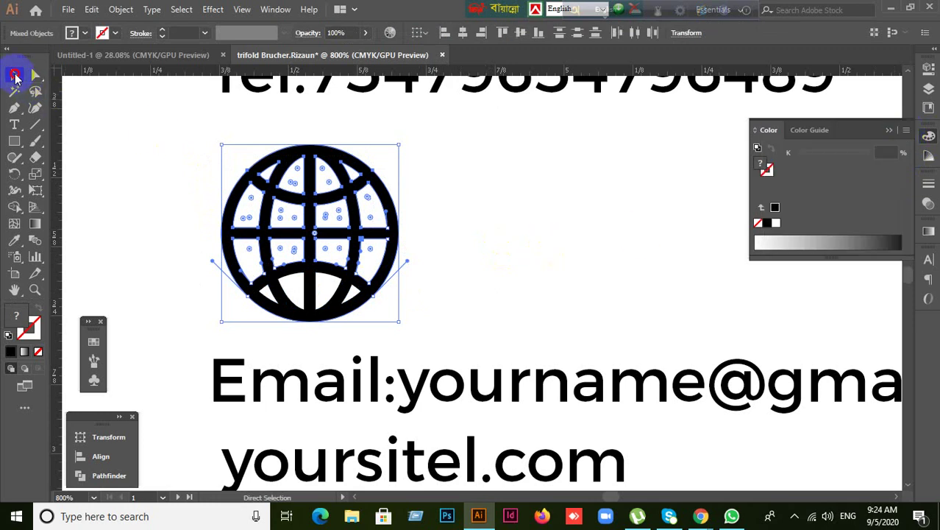
click(471, 248)
scroll(542, 234, down, 1)
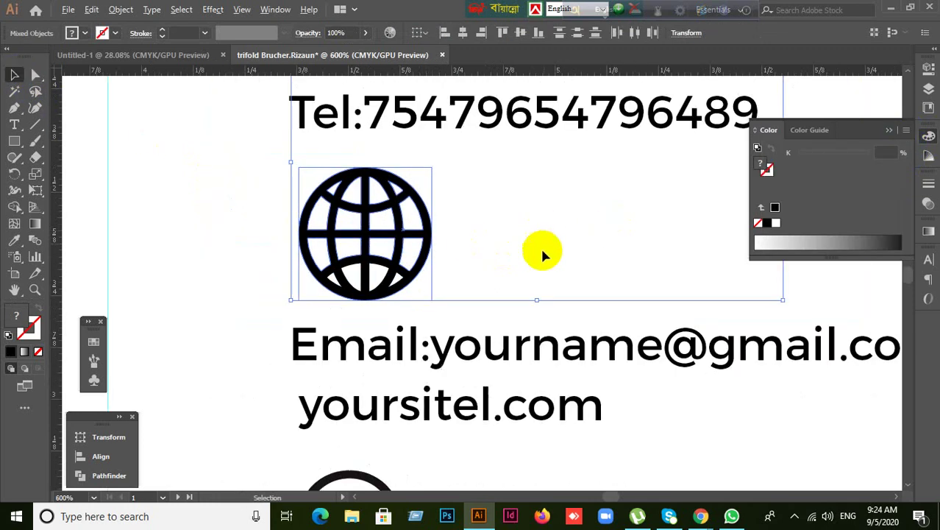
click(634, 406)
click(401, 281)
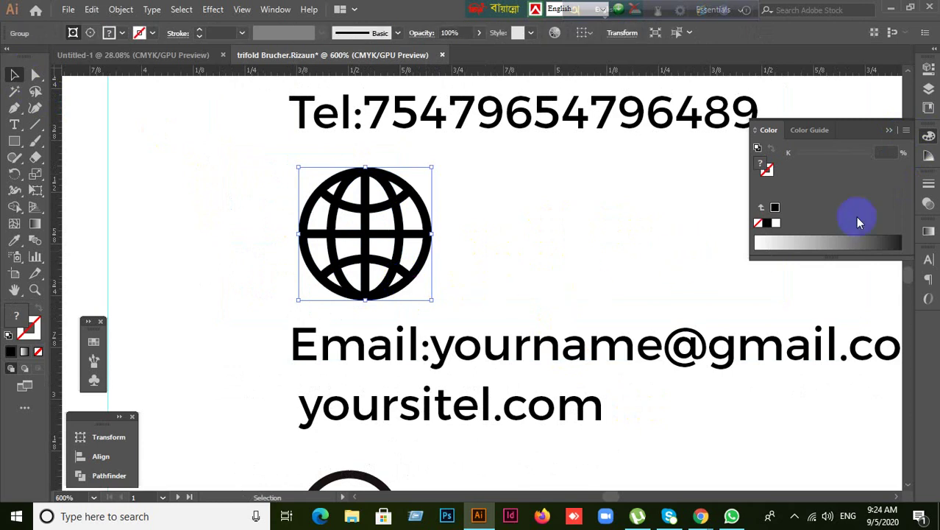
click(906, 130)
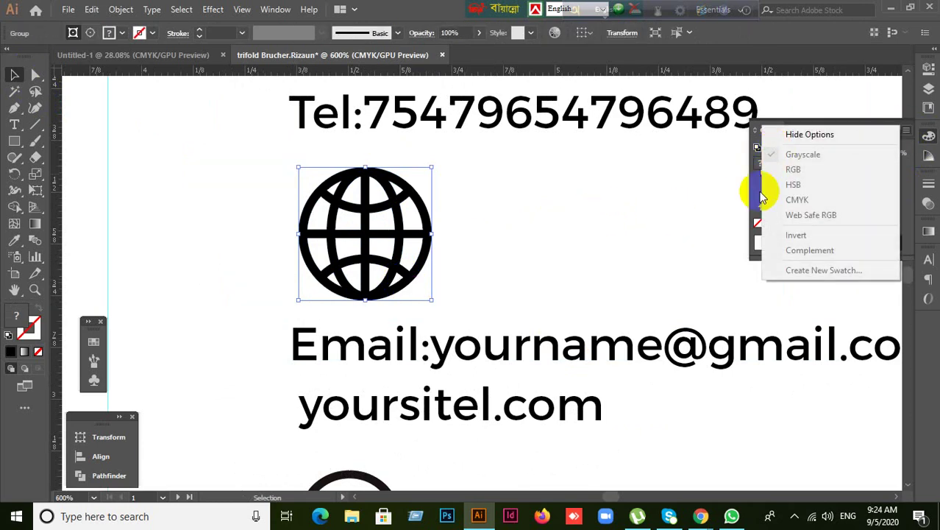
click(542, 232)
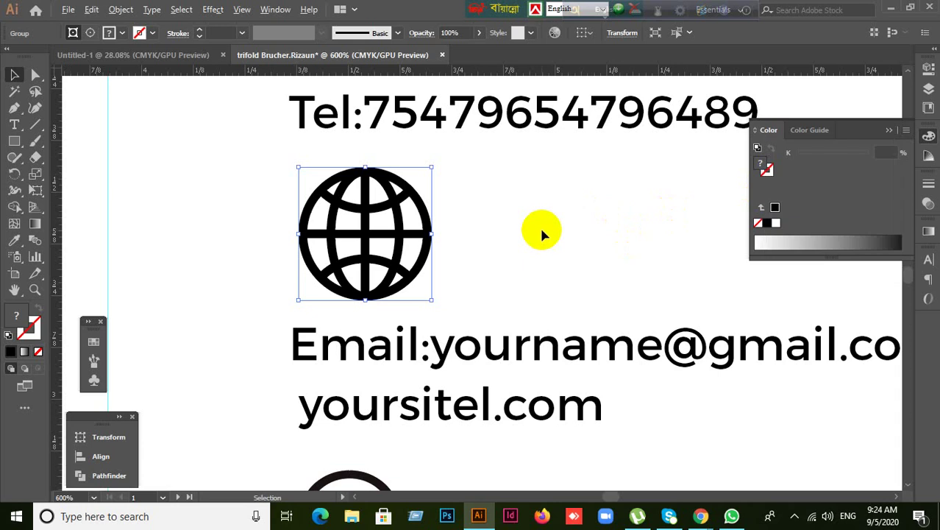
Step: Ungroup the globe icon and release its clipping mask
right_click(347, 252)
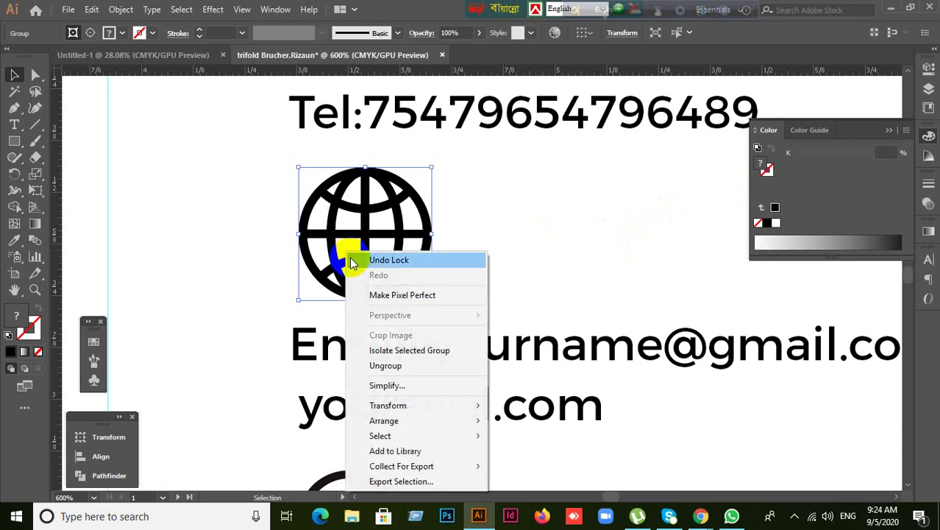
click(387, 364)
click(474, 270)
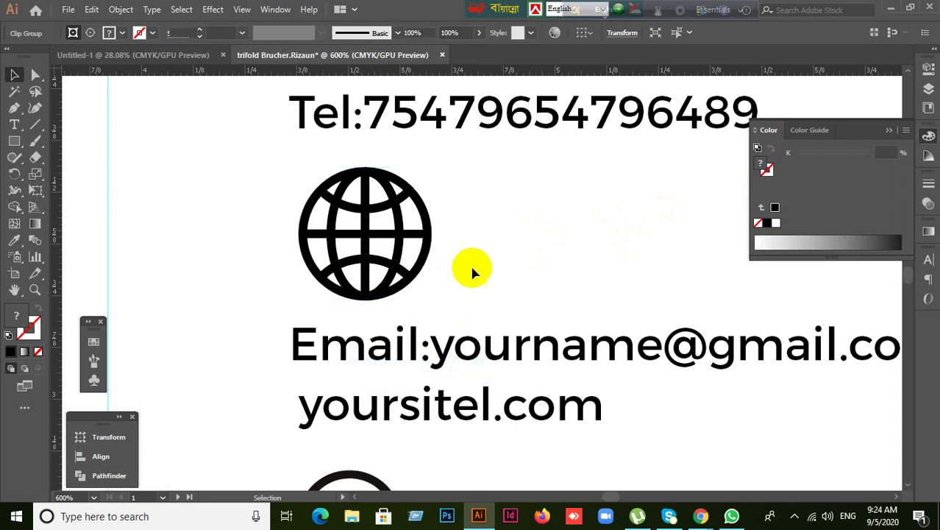
click(418, 272)
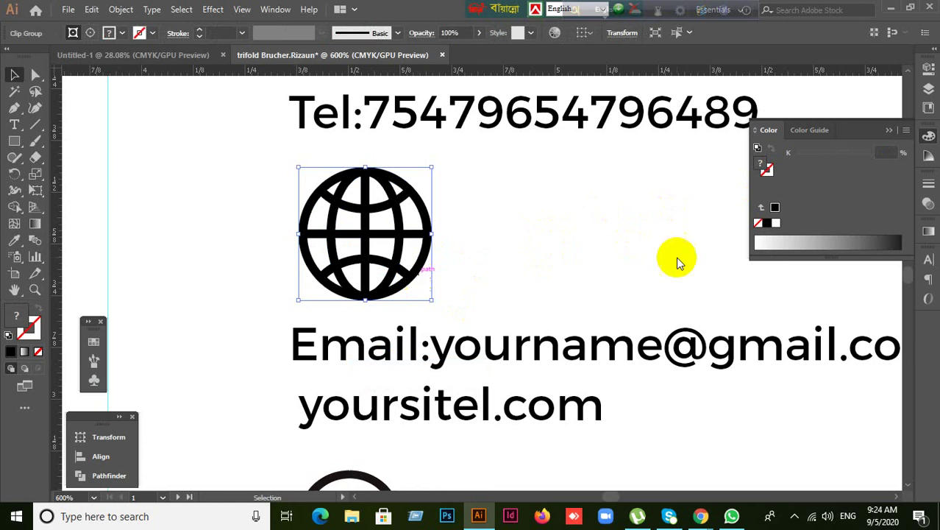
click(905, 131)
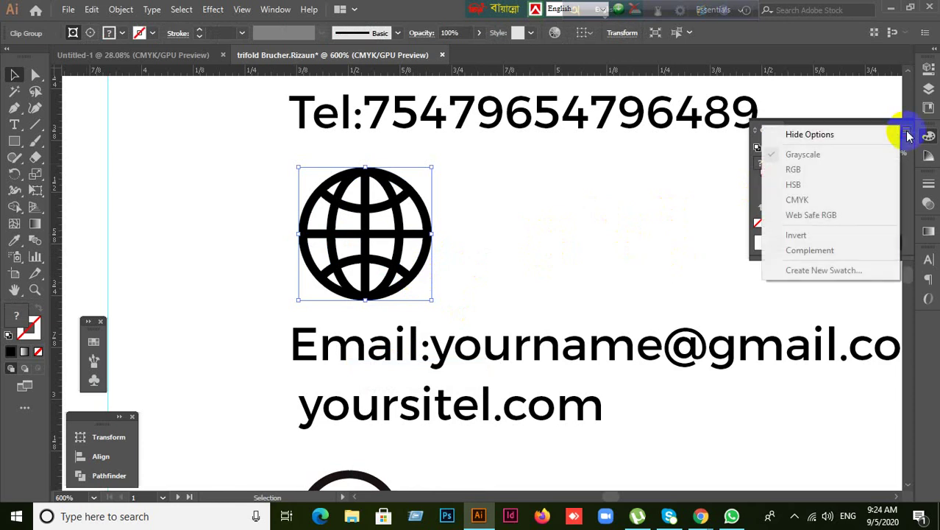
click(907, 134)
right_click(335, 271)
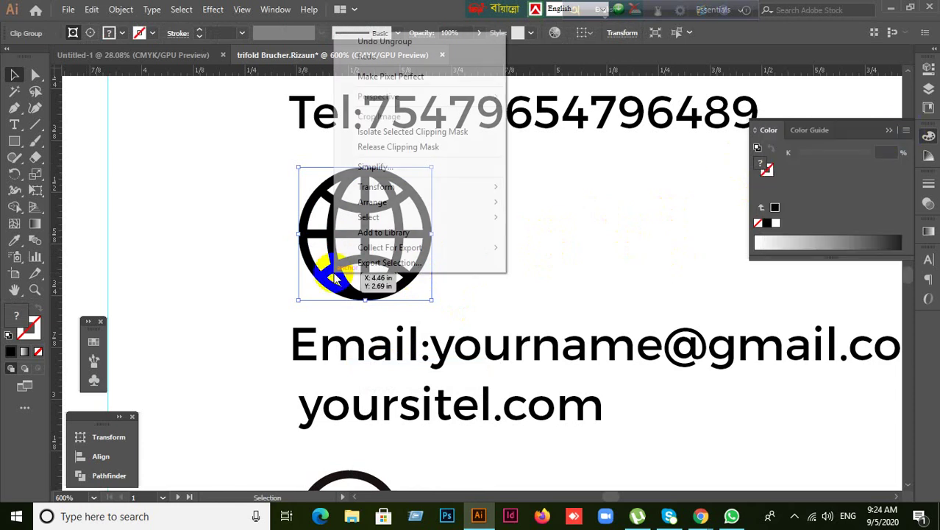
click(398, 147)
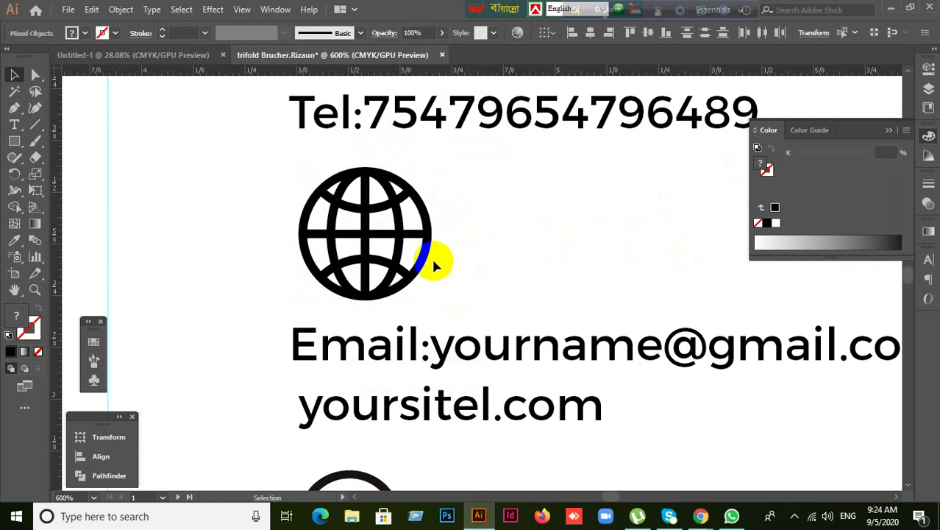
Step: Release the globe's compound path and recombine it with Ctrl+8
click(416, 270)
right_click(413, 274)
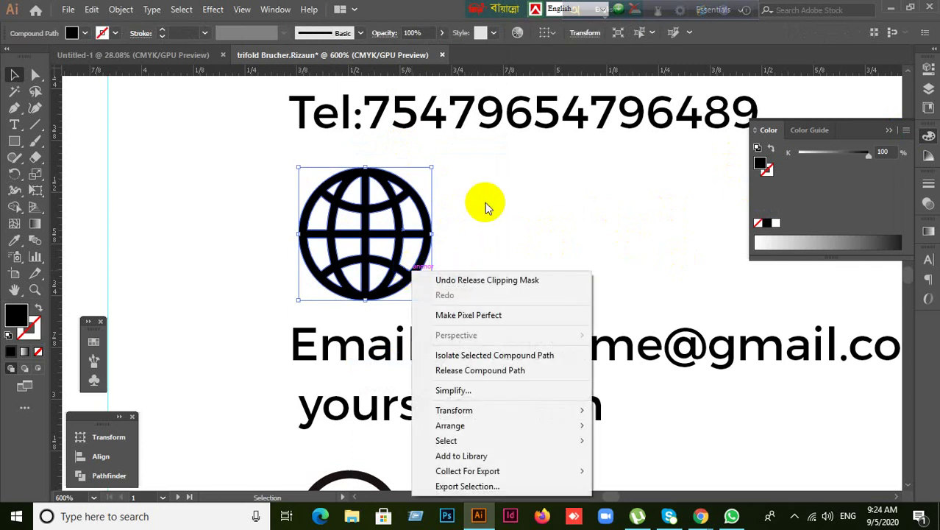
click(505, 370)
key(ctrl+8)
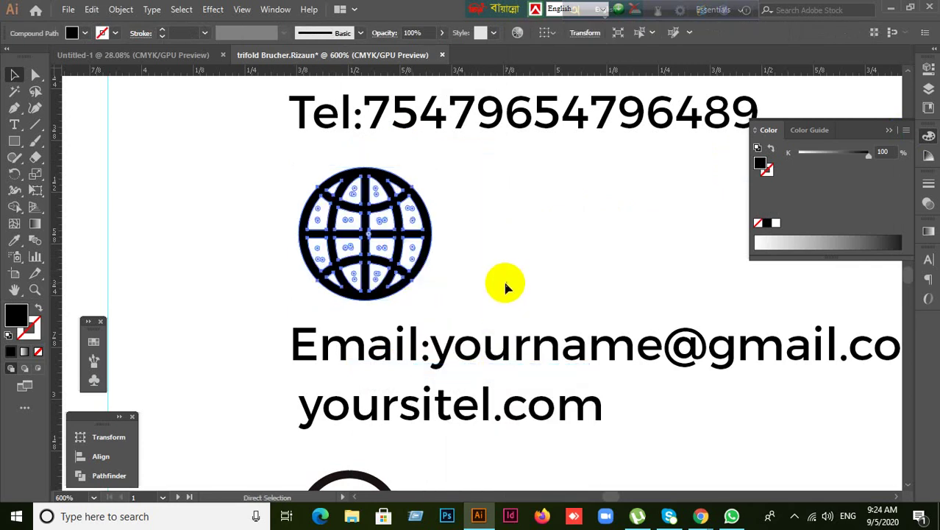
click(905, 131)
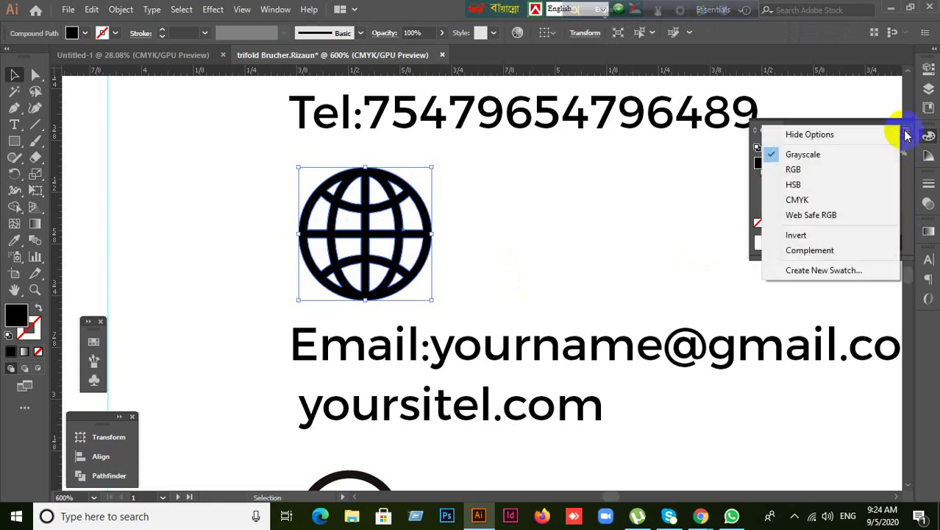
click(663, 223)
Step: Switch the Color panel to CMYK and fill the globe with bright red
scroll(659, 228, down, 2)
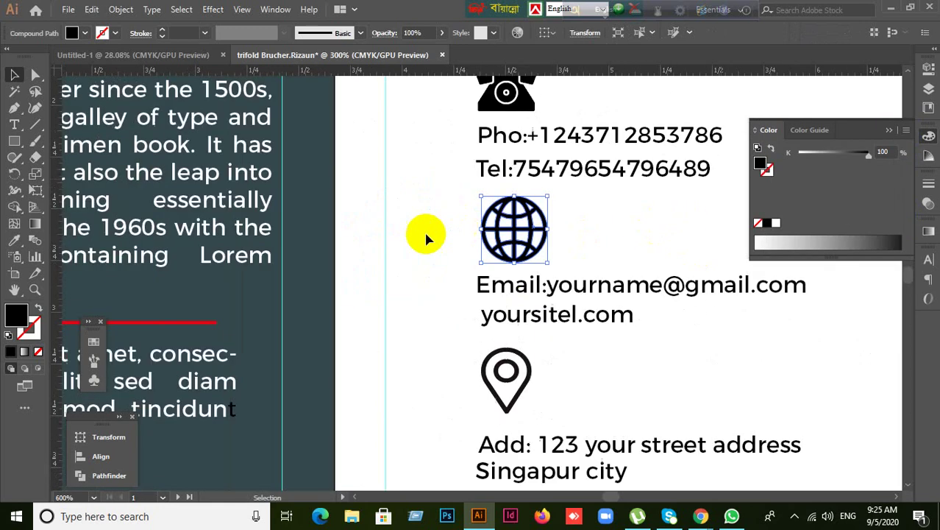
click(906, 138)
click(815, 200)
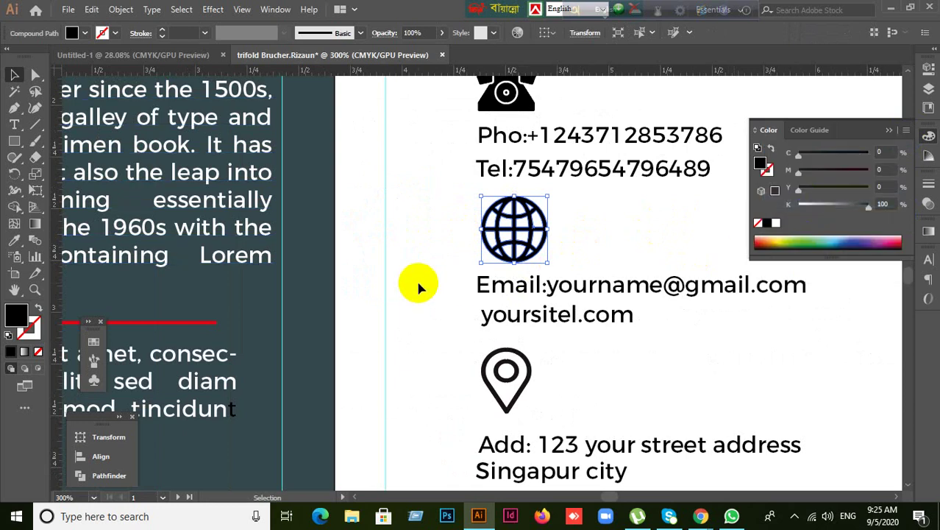
double_click(13, 318)
drag(692, 211, 713, 161)
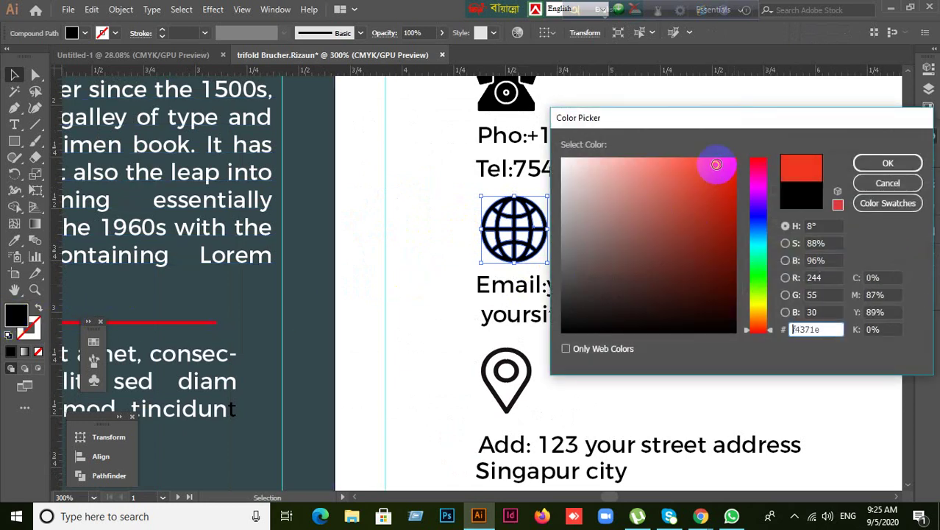
click(879, 164)
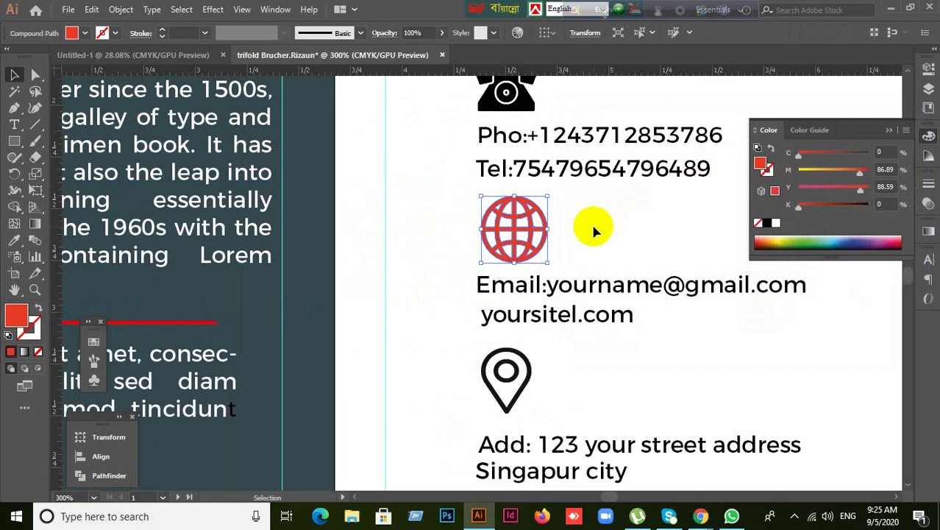
Step: Match the globe's fill to the brochure's red stripe with the Eyedropper
scroll(553, 259, down, 5)
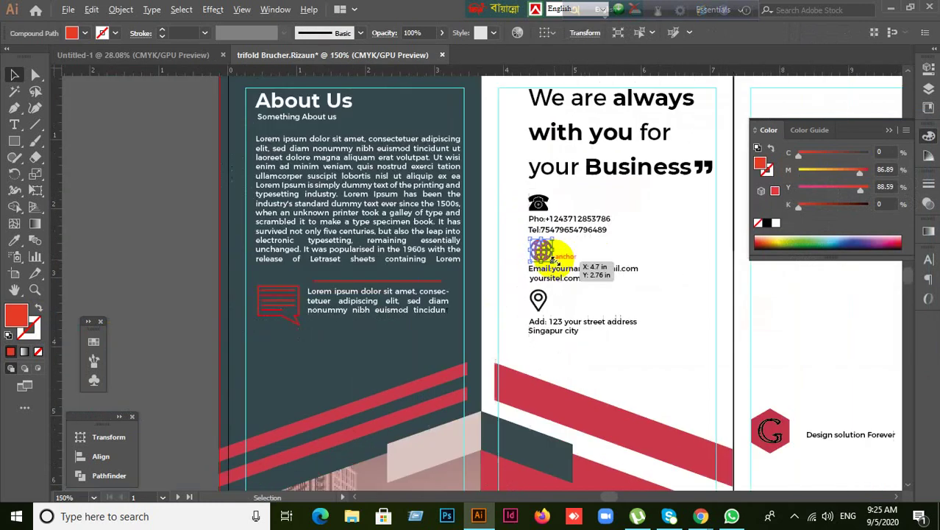
click(14, 240)
scroll(561, 282, up, 3)
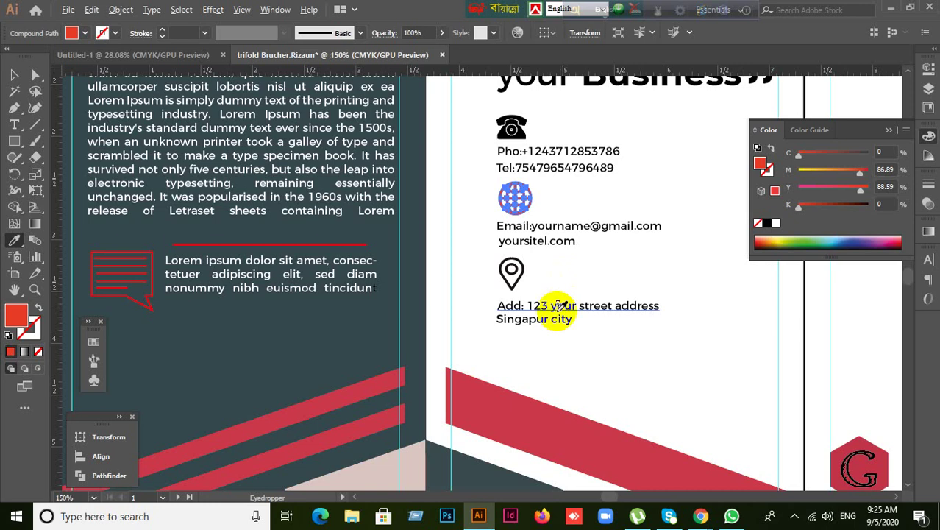
click(525, 415)
click(16, 75)
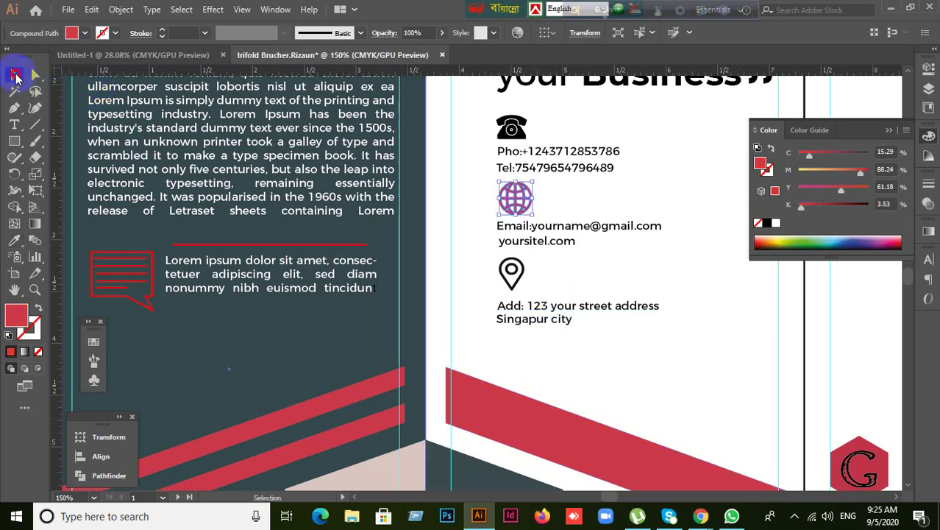
click(607, 196)
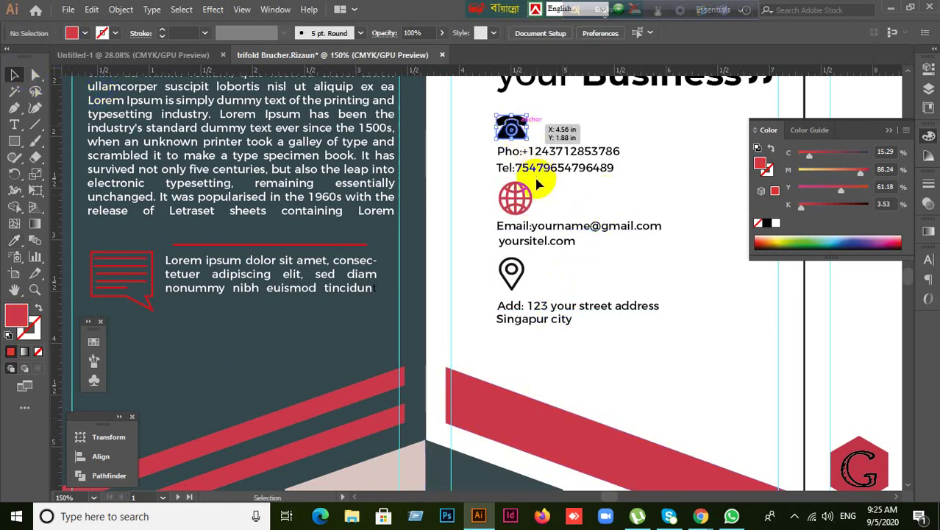
click(515, 127)
scroll(564, 117, up, 2)
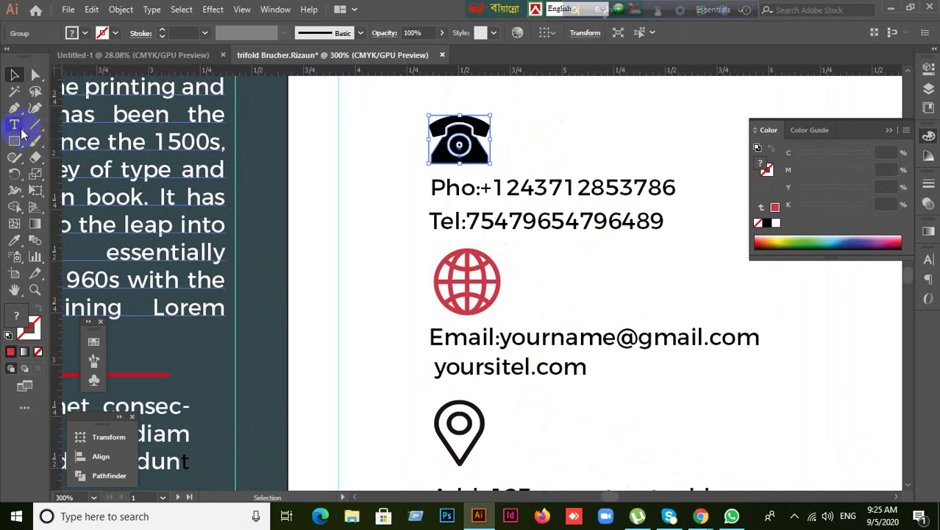
click(15, 241)
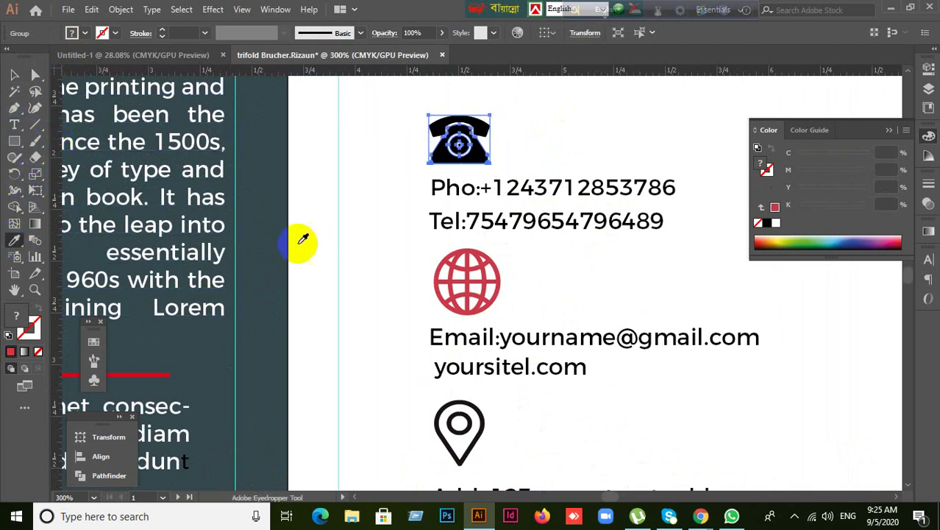
click(478, 252)
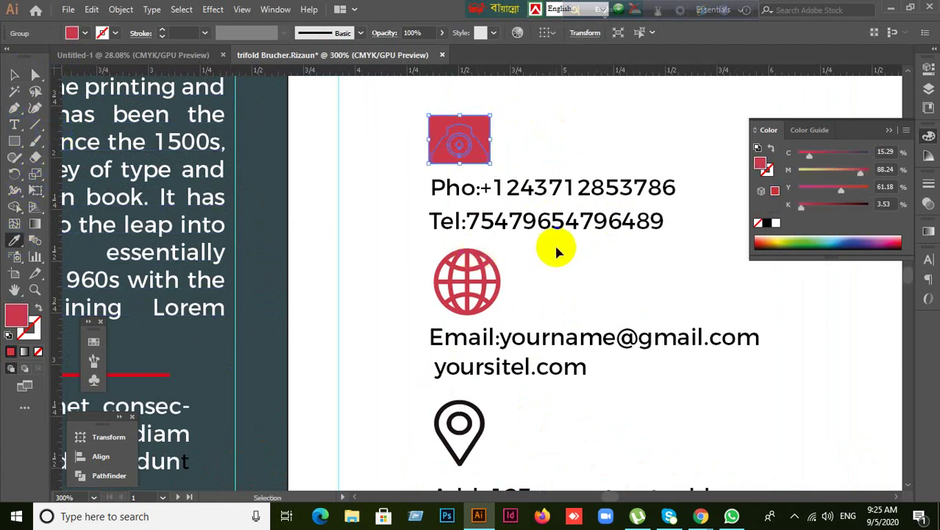
key(ctrl+z)
click(28, 73)
click(15, 75)
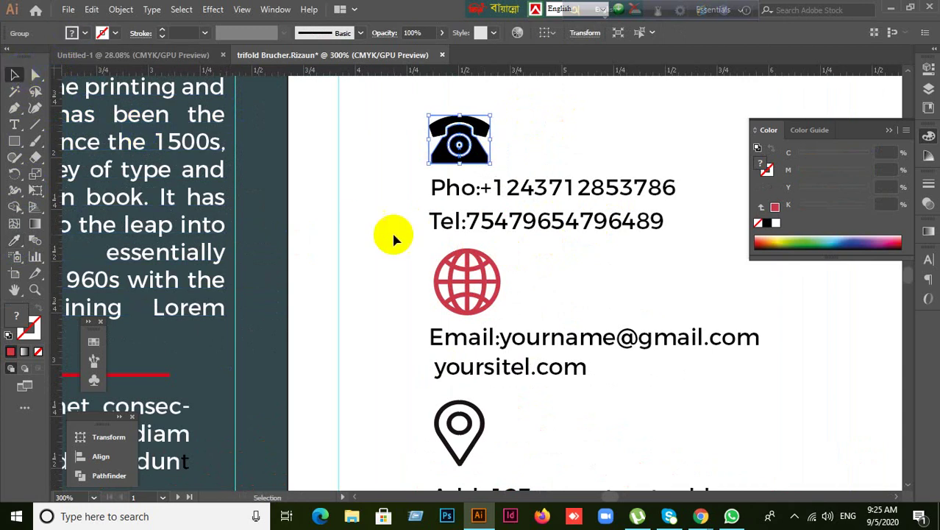
click(399, 176)
click(444, 155)
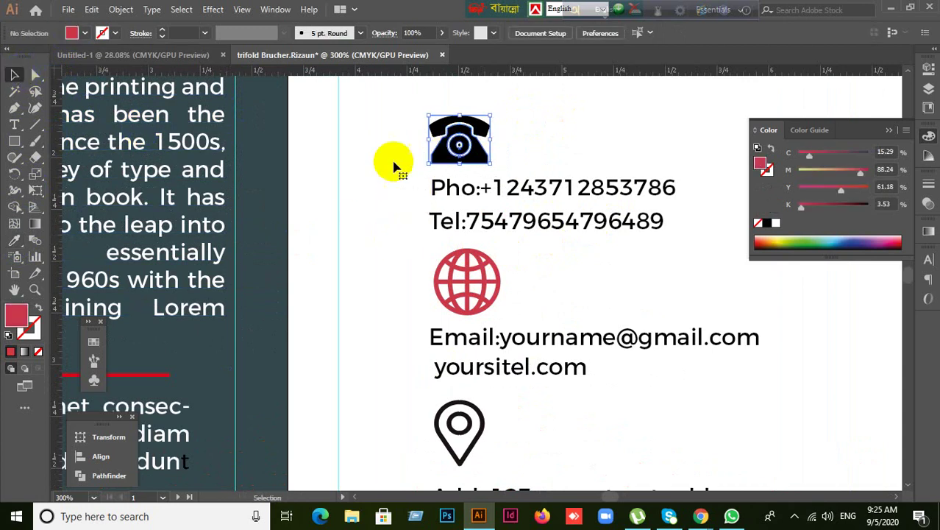
click(37, 76)
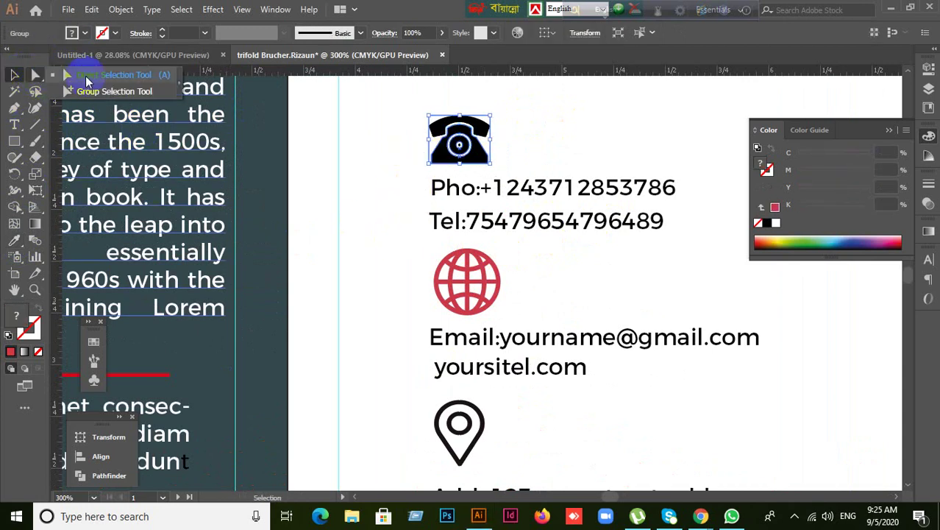
click(418, 140)
click(458, 147)
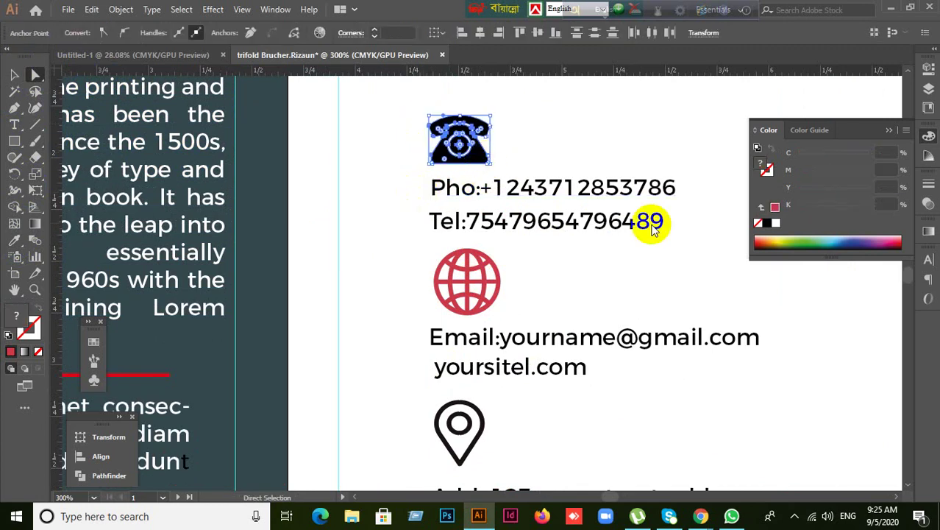
click(797, 233)
key(ctrl+z)
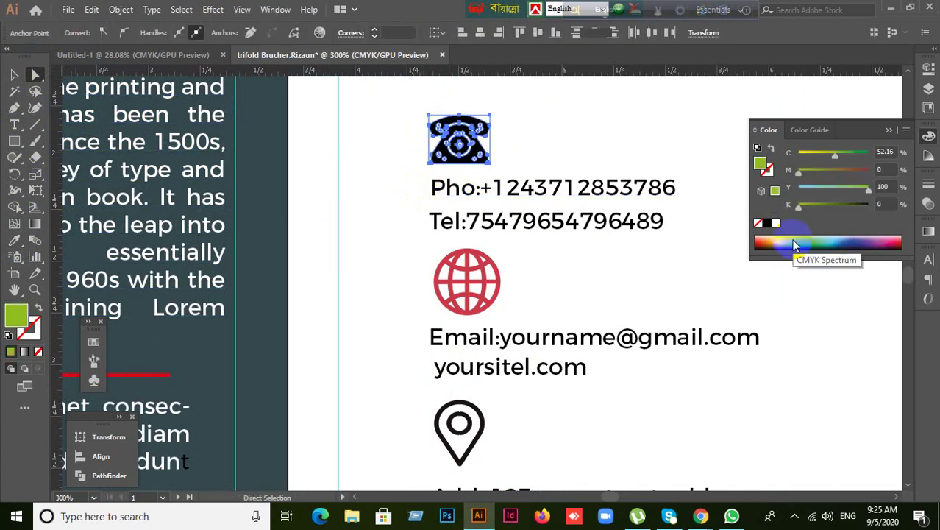
click(15, 75)
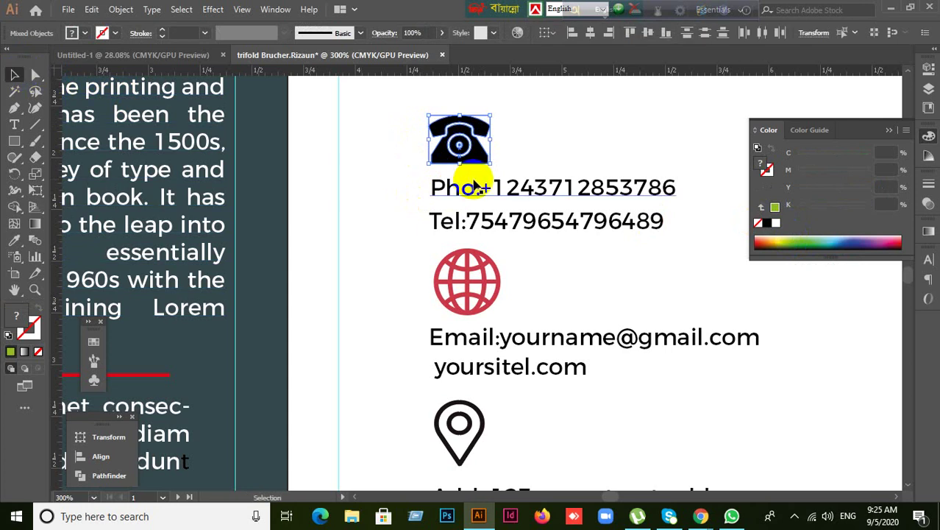
right_click(469, 163)
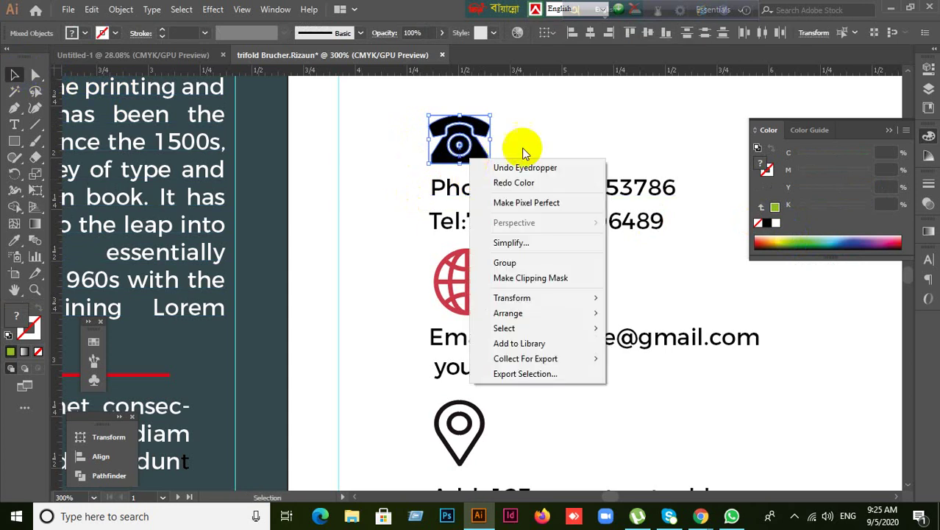
click(594, 109)
right_click(471, 145)
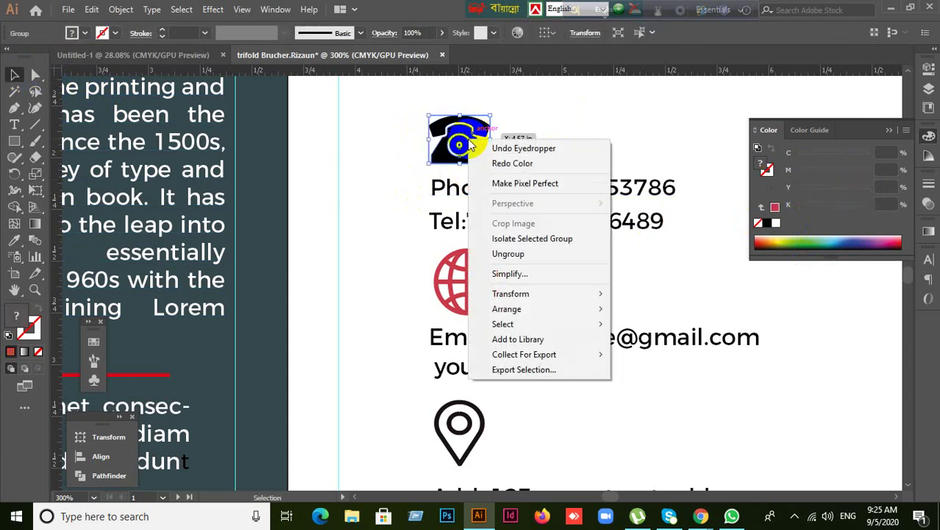
click(504, 237)
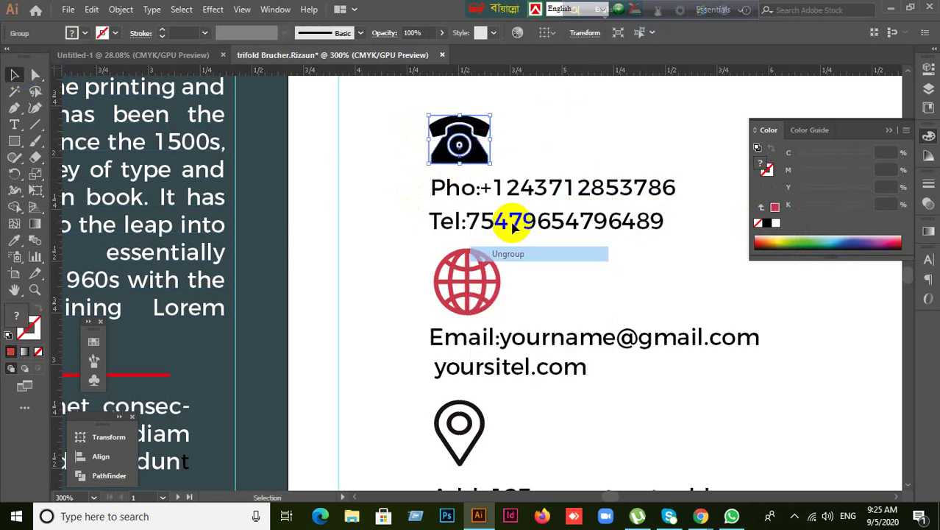
click(480, 150)
click(522, 140)
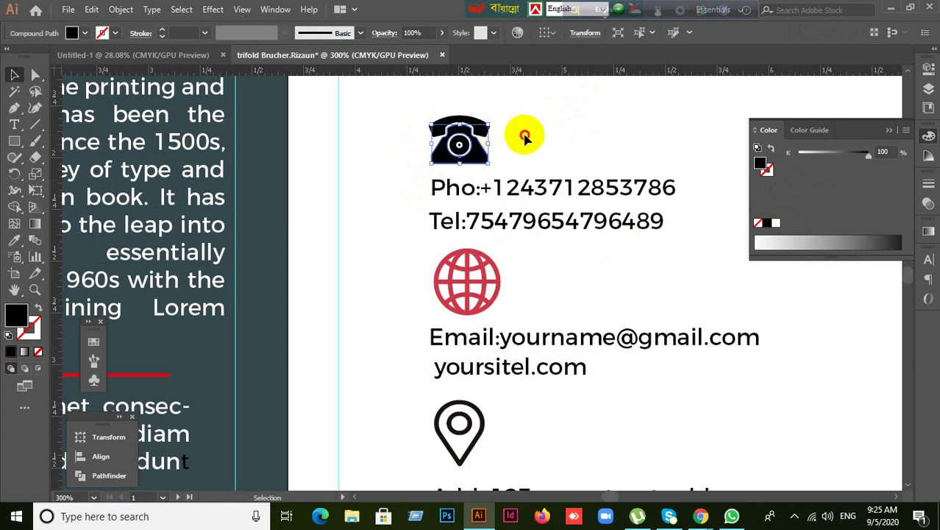
click(478, 122)
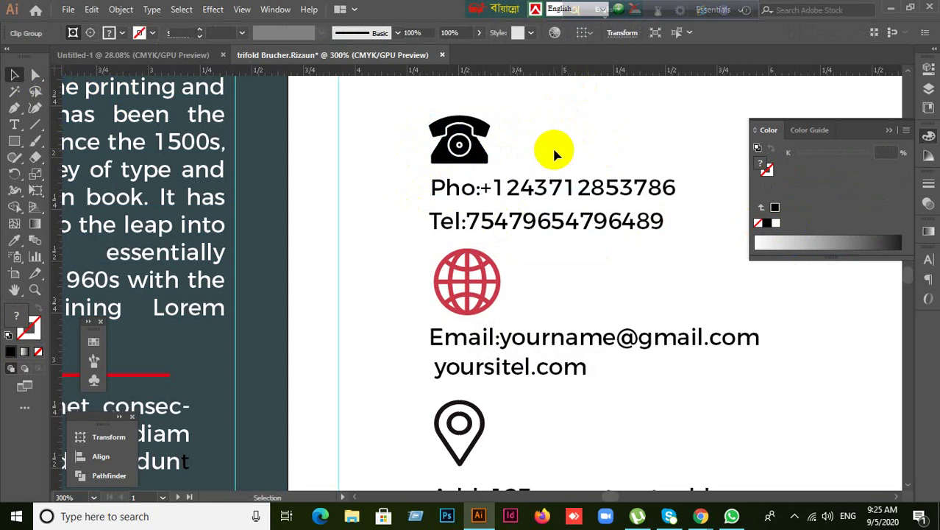
click(500, 144)
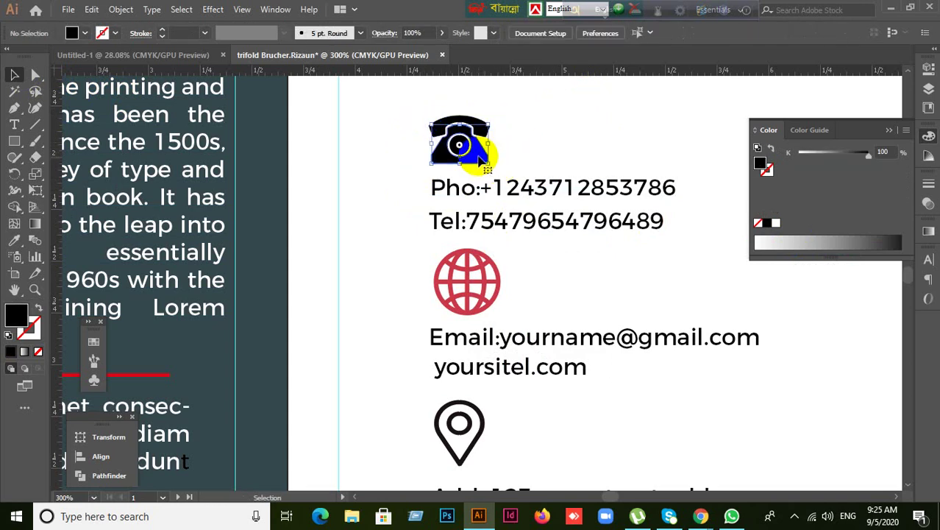
click(482, 160)
click(471, 143)
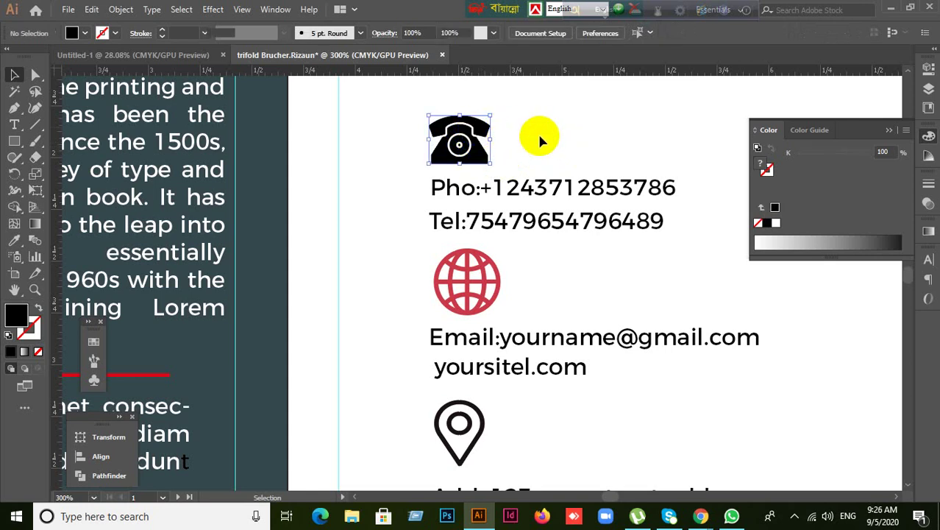
click(407, 116)
Step: Merge and expand the phone icon's parts with Pathfinder, then undo both
drag(408, 115, 467, 155)
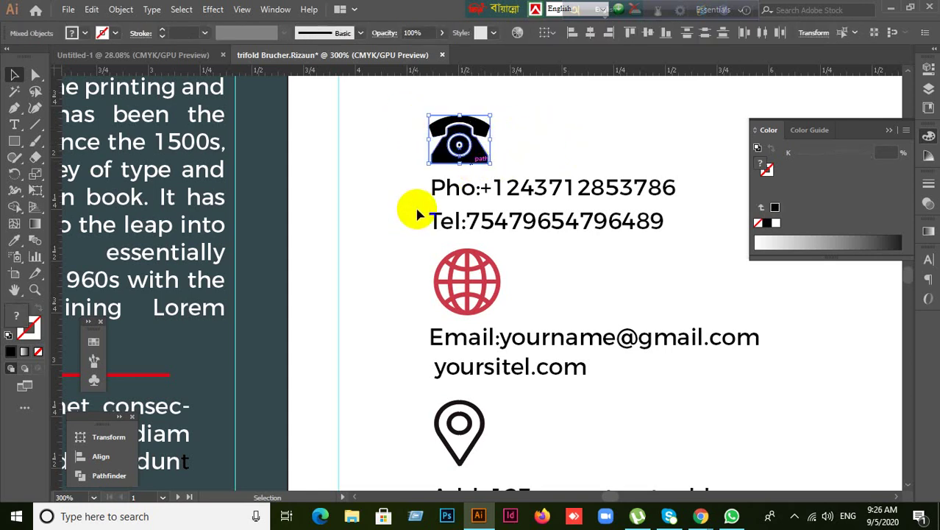
click(102, 476)
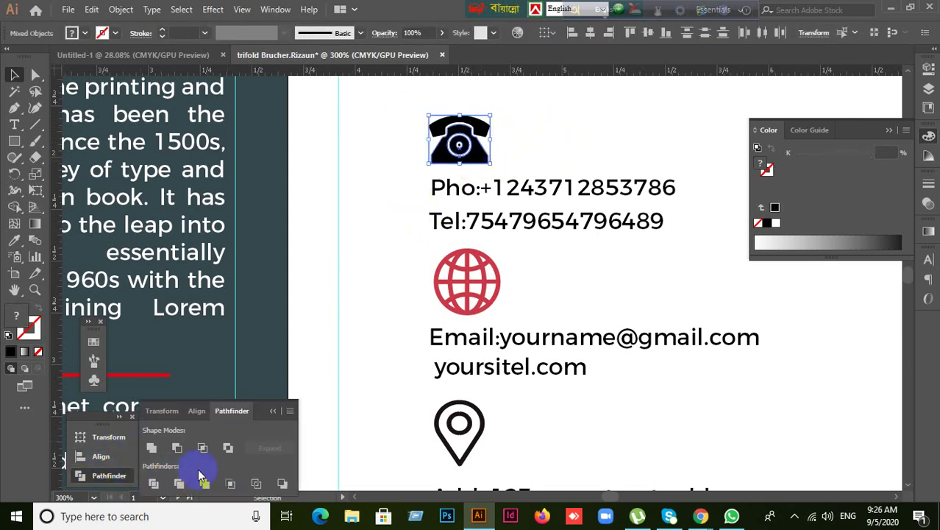
click(151, 450)
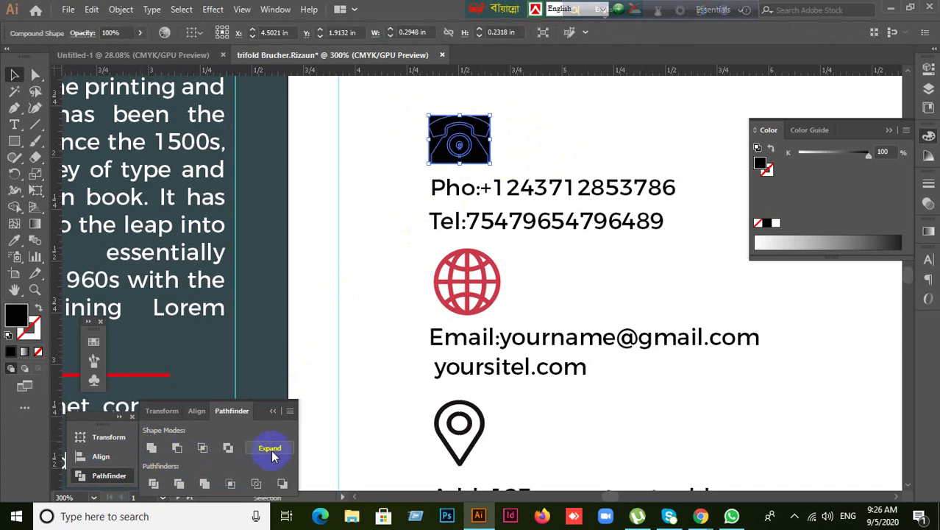
click(269, 449)
key(ctrl+z)
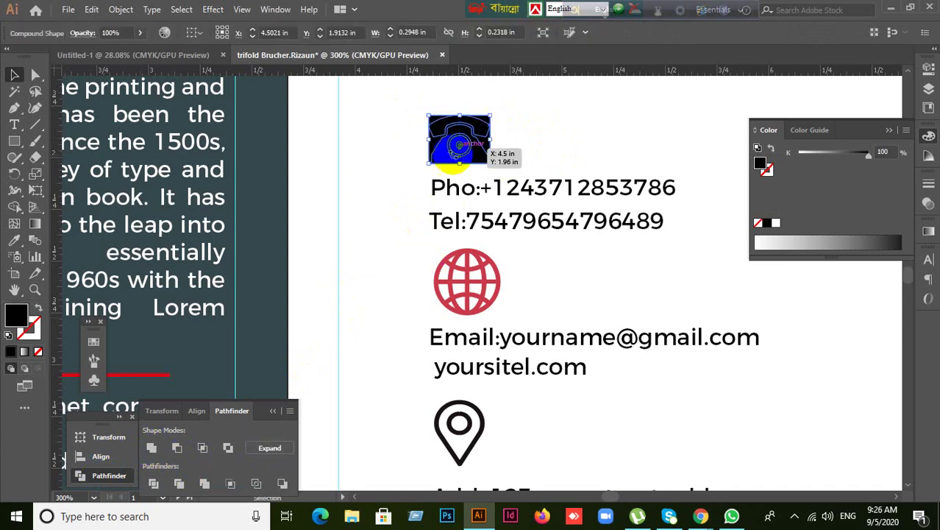
key(ctrl+z)
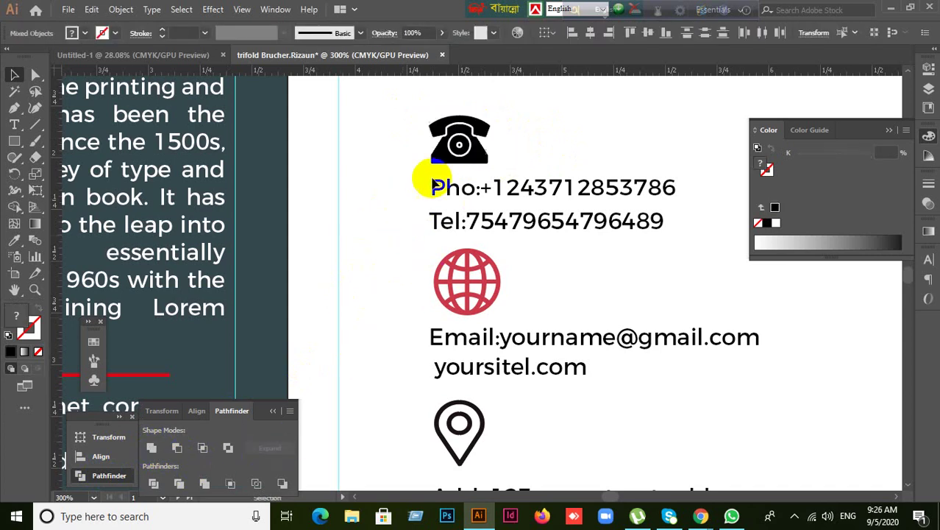
Step: Reselect the black phone icon above the phone numbers and release its compound path
click(424, 115)
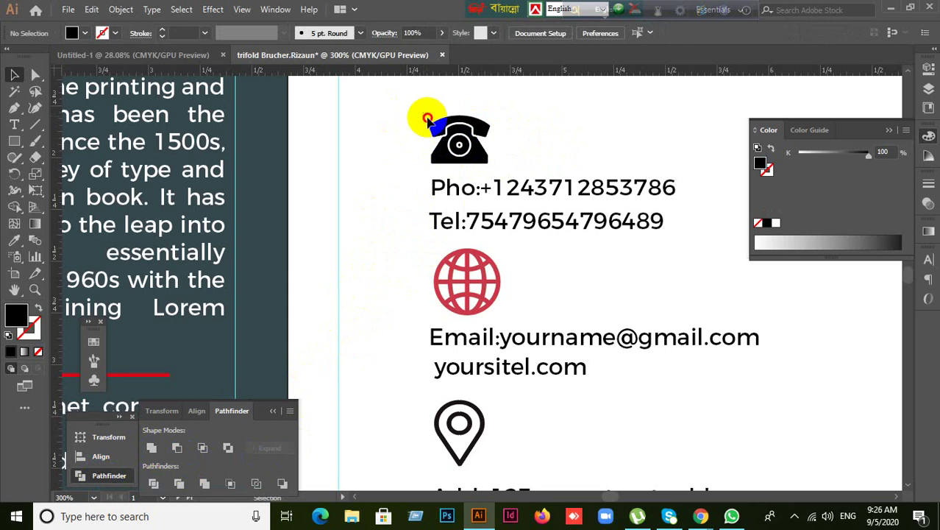
drag(427, 120, 456, 156)
right_click(448, 147)
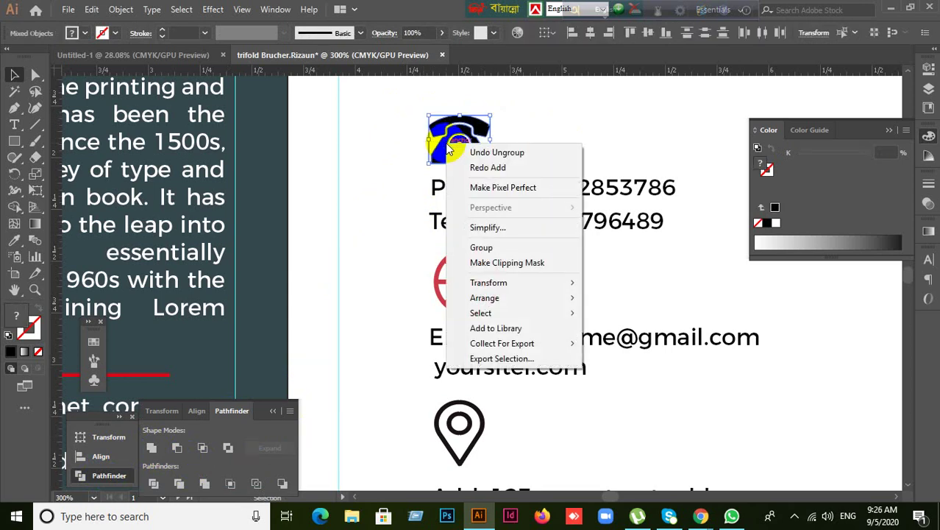
click(630, 105)
click(414, 149)
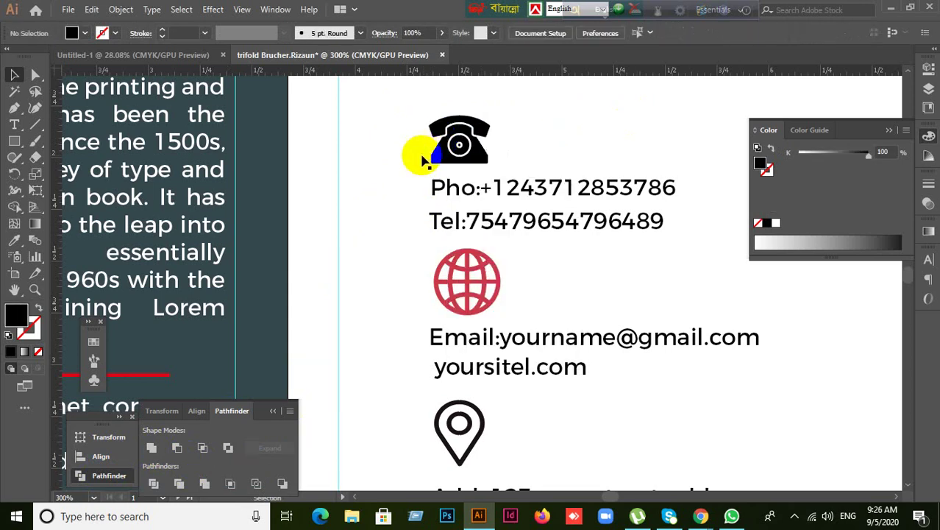
right_click(464, 152)
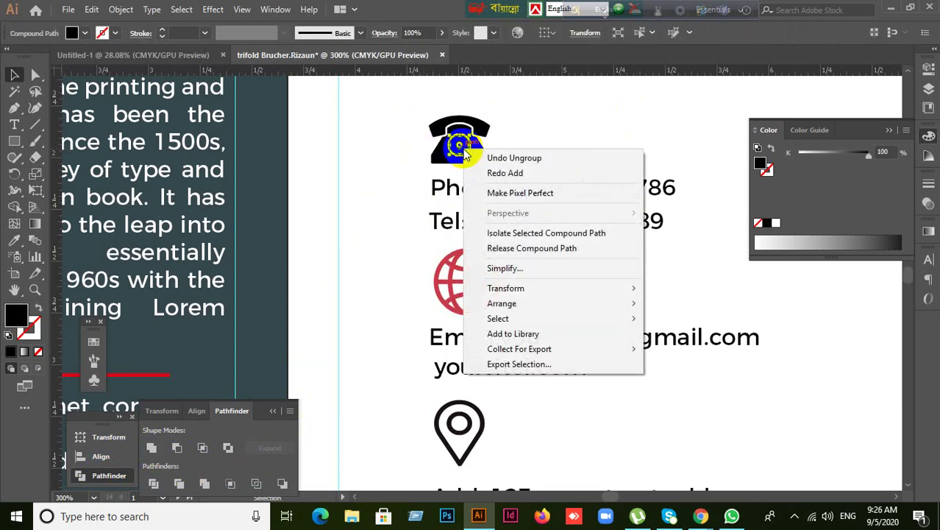
click(526, 251)
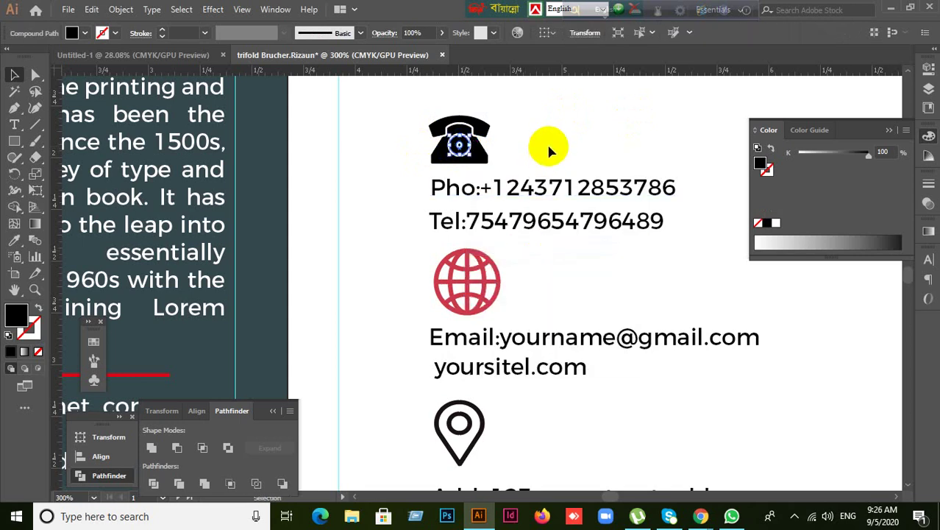
scroll(479, 149, up, 5)
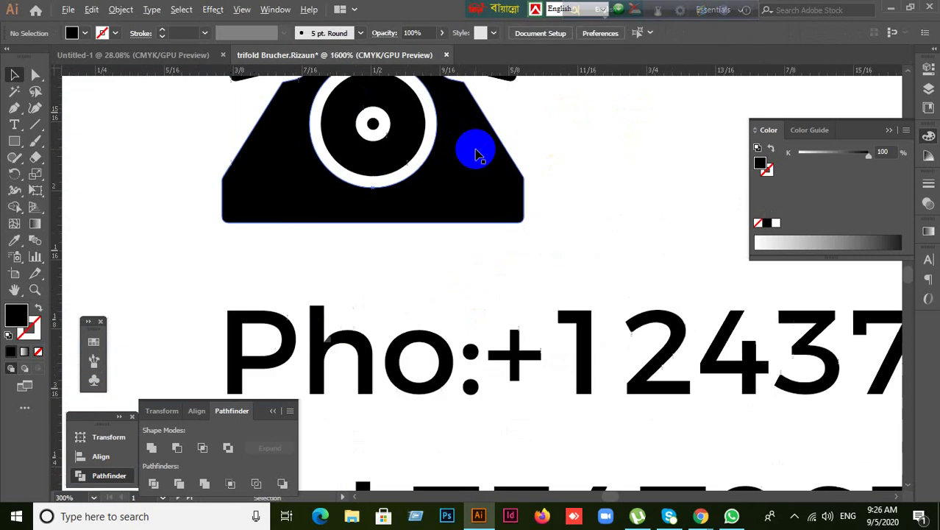
Step: Ungroup the telephone icon into its separate parts
click(373, 126)
right_click(374, 127)
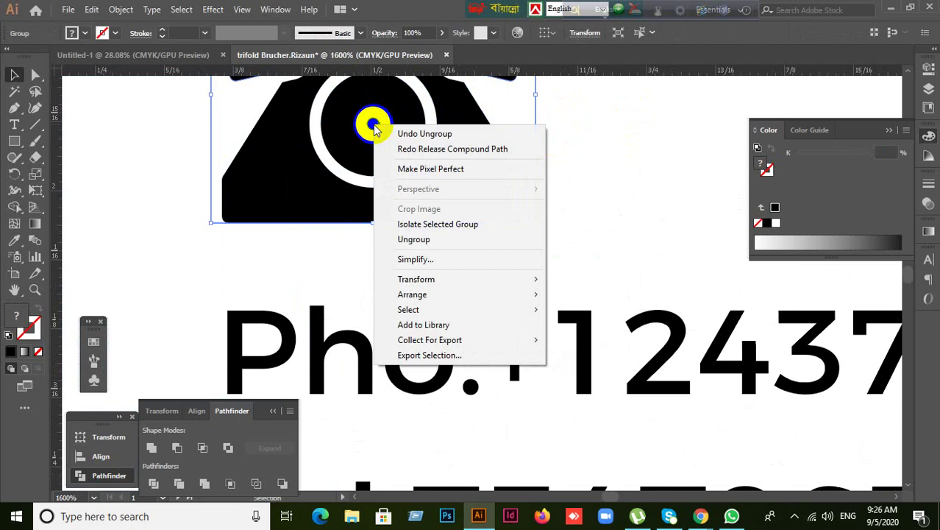
click(413, 239)
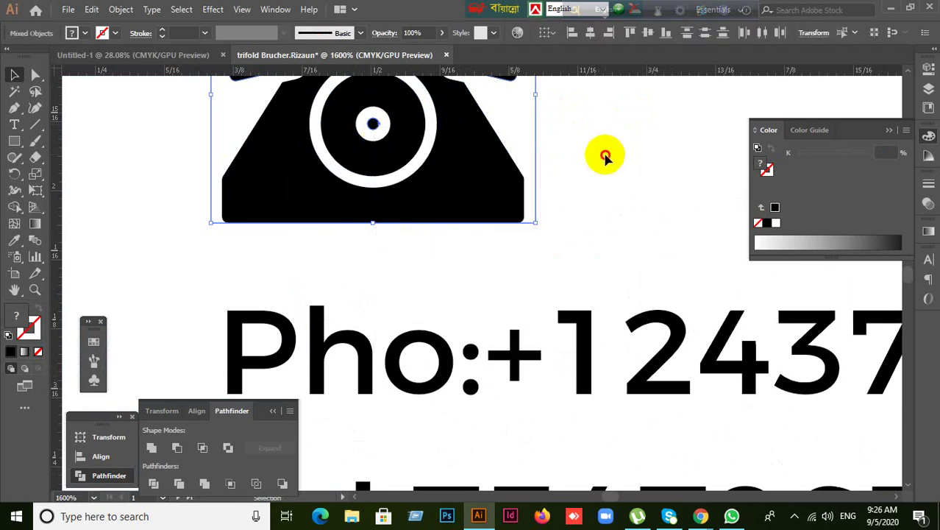
click(605, 153)
Step: Select the dial dot, phone body and handset individually, then handset and body together
click(373, 123)
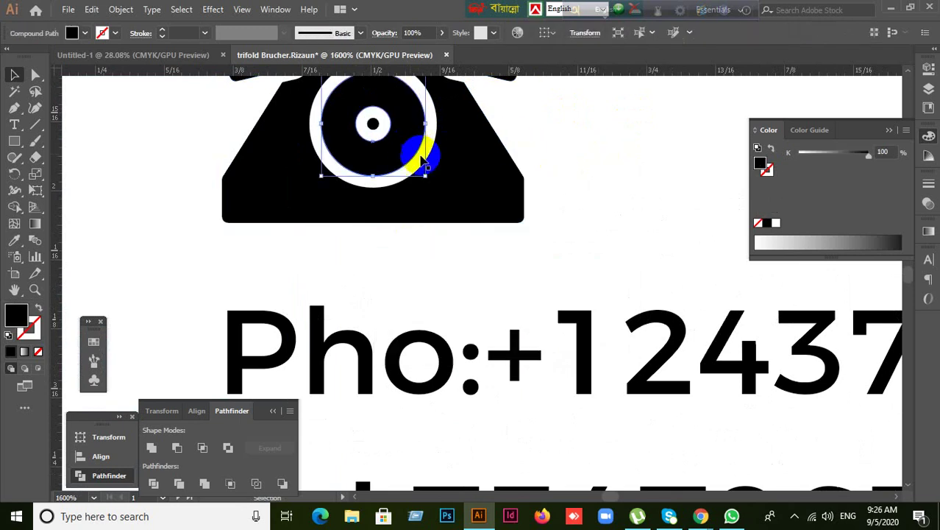
click(409, 209)
scroll(545, 209, up, 2)
scroll(545, 209, up, 2)
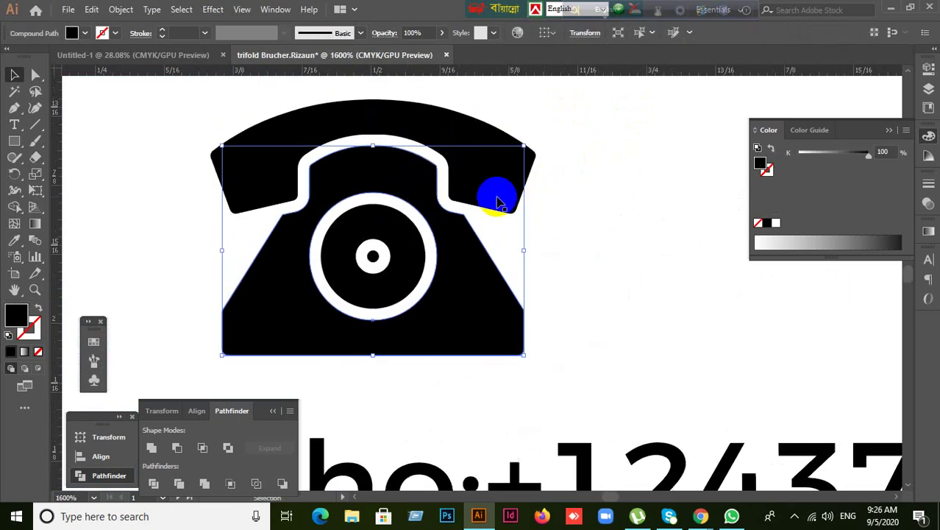
click(491, 194)
click(468, 313)
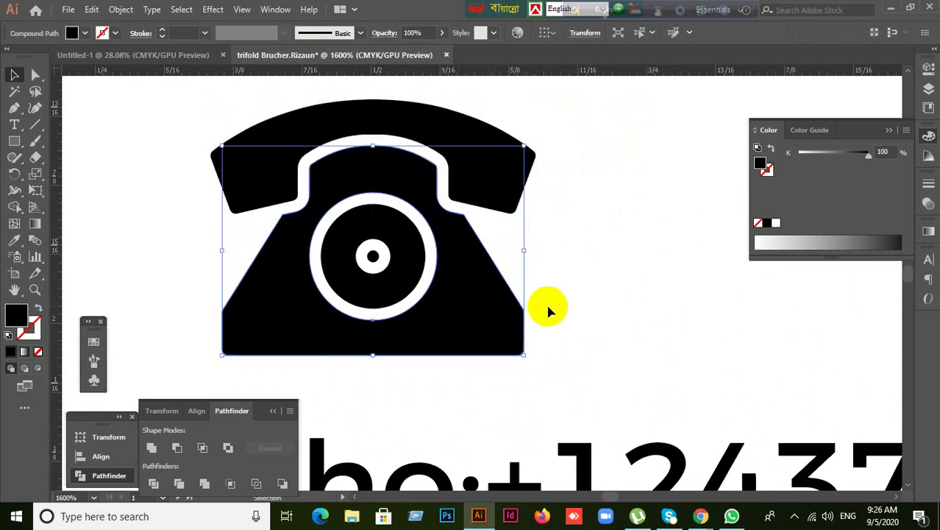
scroll(550, 303, down, 1)
drag(363, 201, 486, 324)
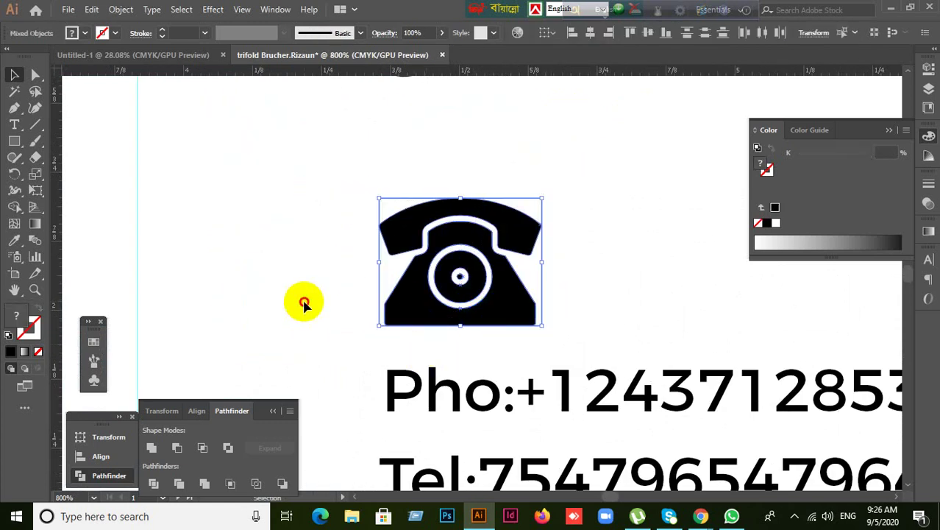
Step: Reselect the phone body, dial and handset pieces to sort out which parts exist
click(431, 294)
click(417, 252)
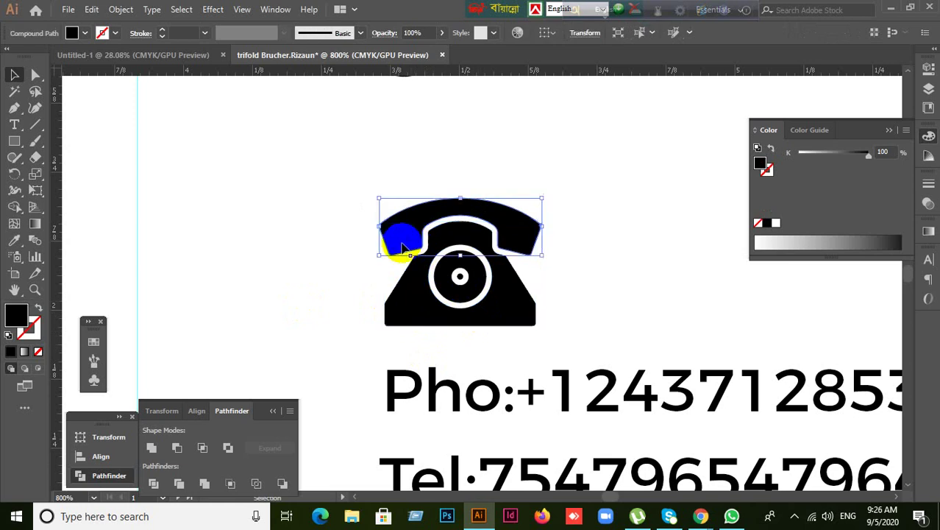
click(366, 265)
click(440, 291)
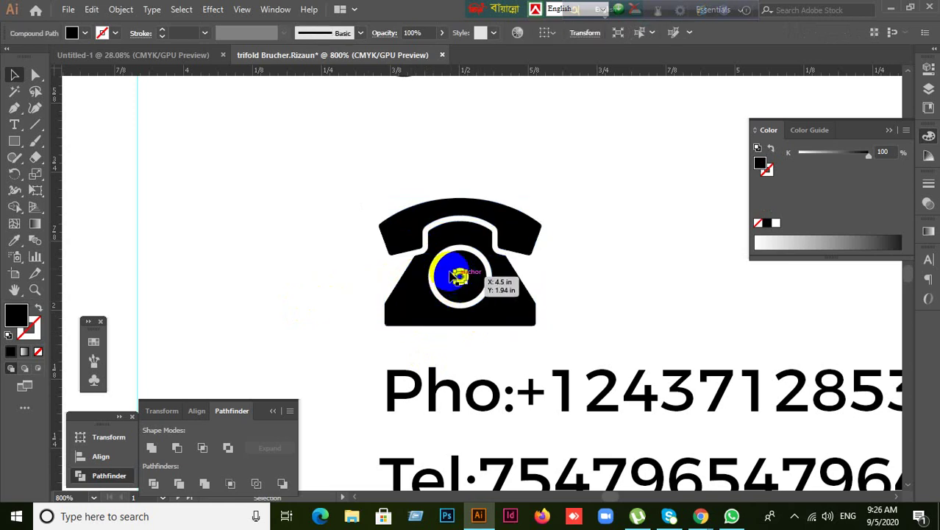
drag(350, 207, 491, 329)
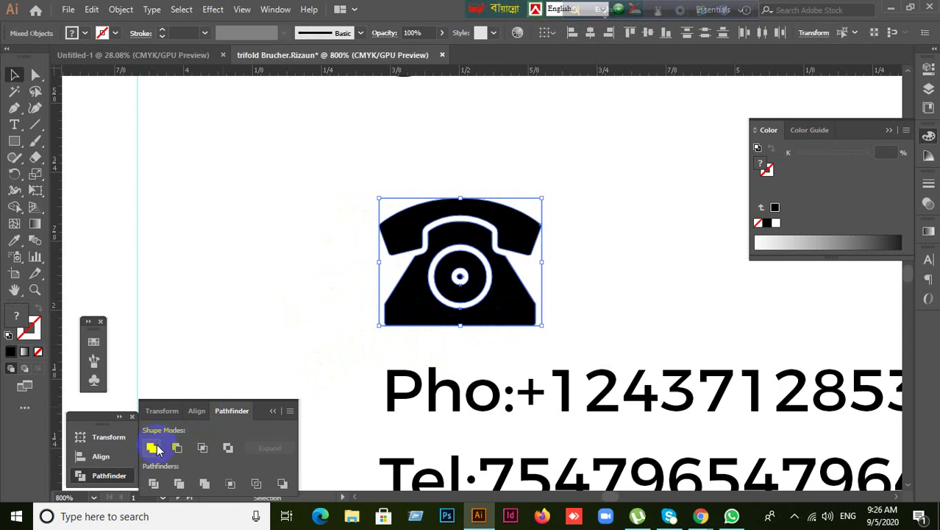
click(230, 277)
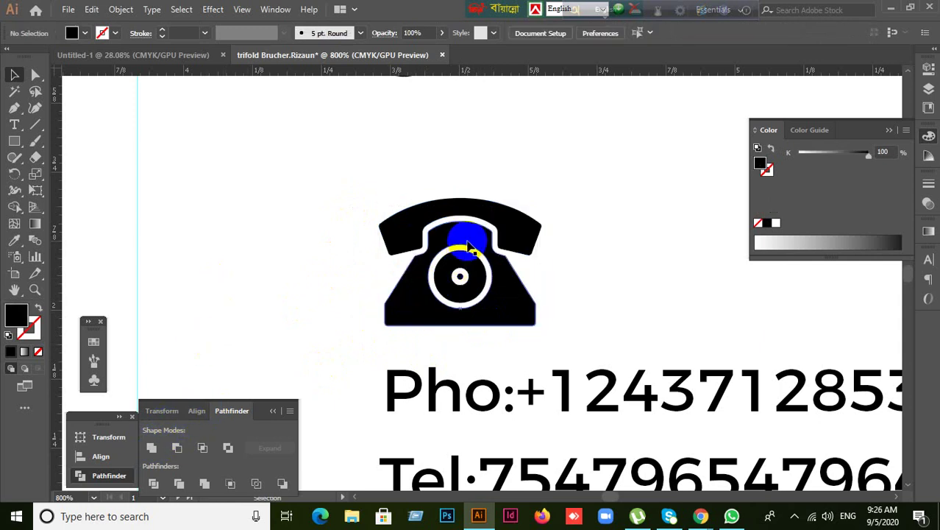
drag(468, 244, 488, 221)
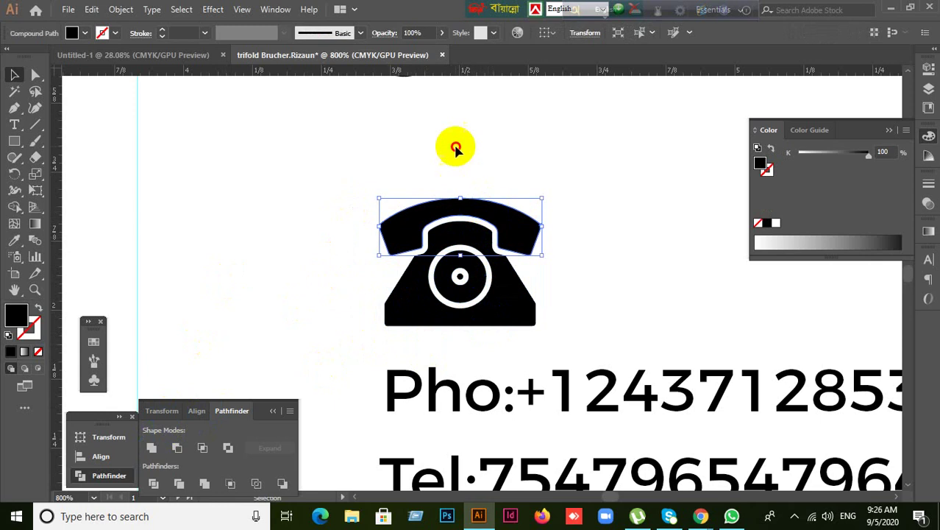
click(374, 204)
click(439, 270)
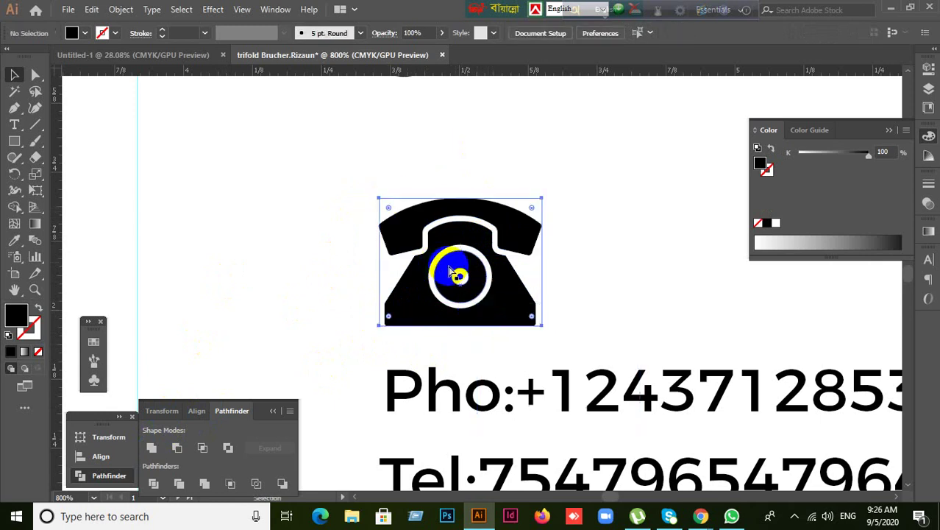
click(585, 283)
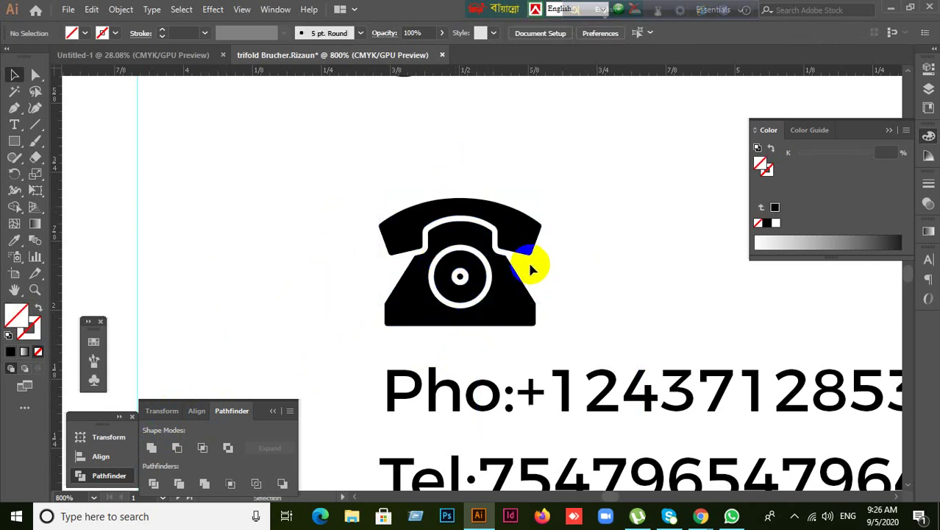
click(531, 262)
click(562, 269)
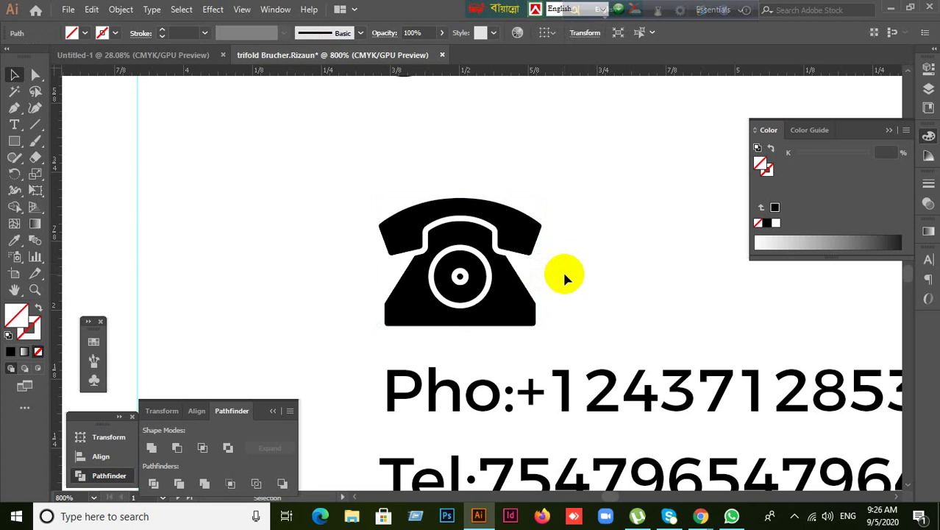
click(515, 295)
click(622, 274)
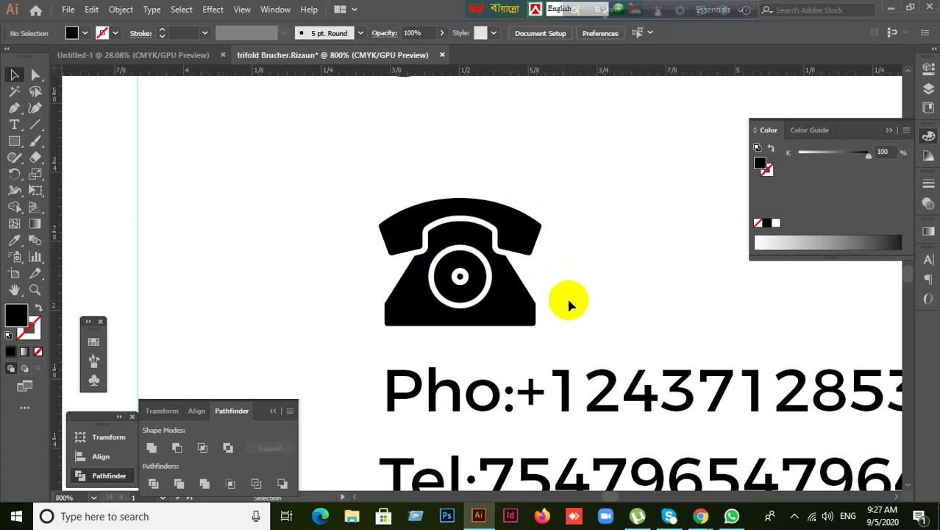
click(549, 272)
Step: In Outline view, try deleting the phone body outline, then restore it and return to Preview
key(ctrl+y)
drag(520, 315, 619, 310)
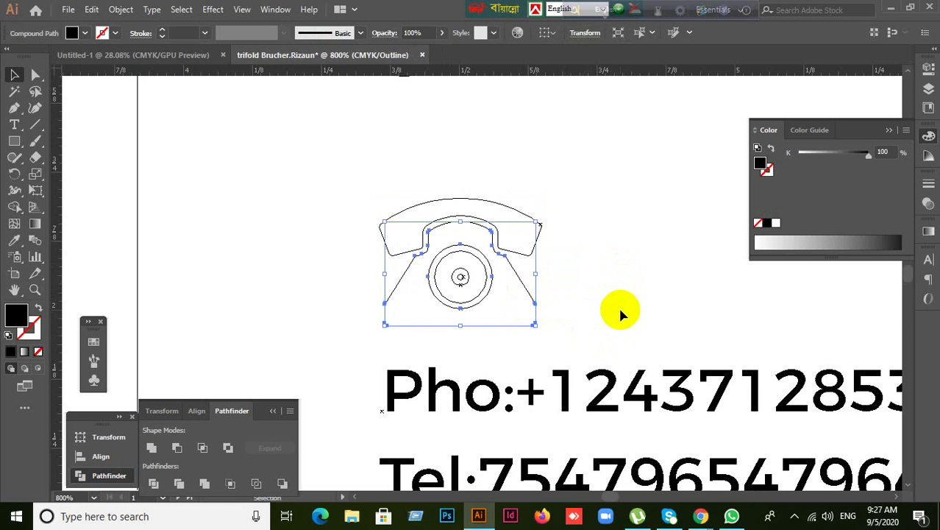
key(Delete)
key(ctrl+z)
click(618, 311)
key(ctrl+y)
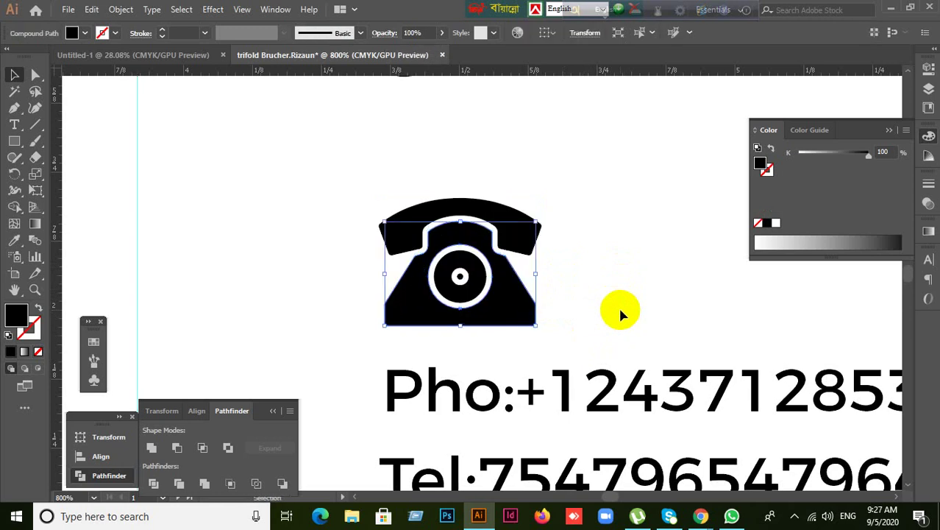
Step: Select the whole telephone and apply Pathfinder Unite and Expand
click(501, 316)
click(503, 233)
shift+click(487, 325)
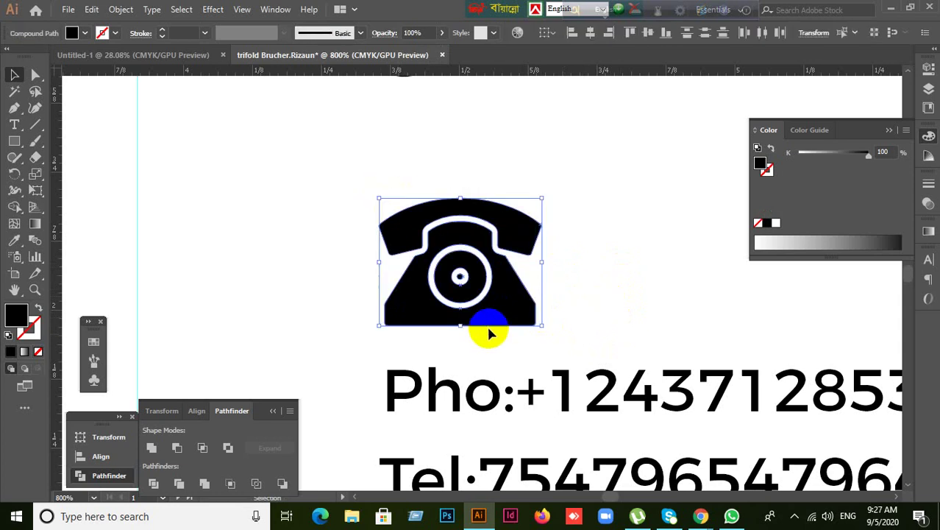
click(152, 448)
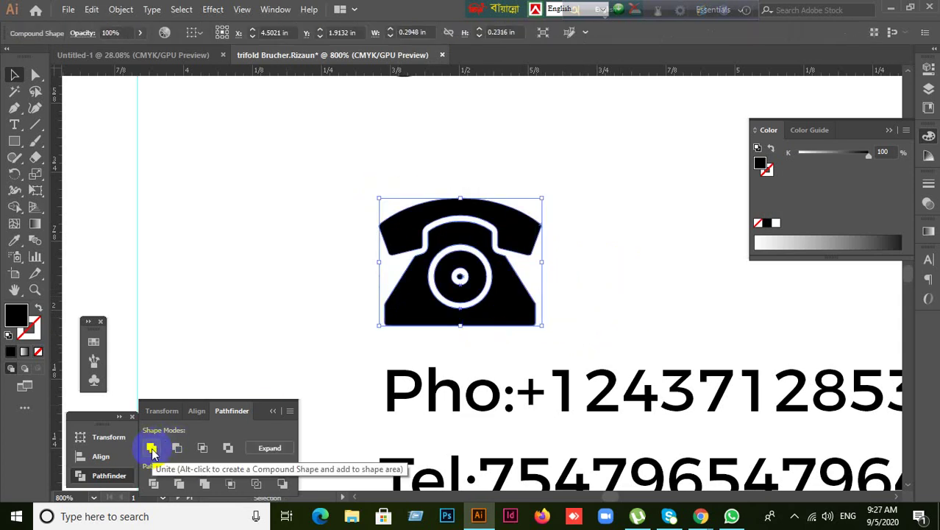
click(272, 447)
click(345, 353)
Step: With the merged telephone selected, switch the Color panel sliders to CMYK
click(486, 318)
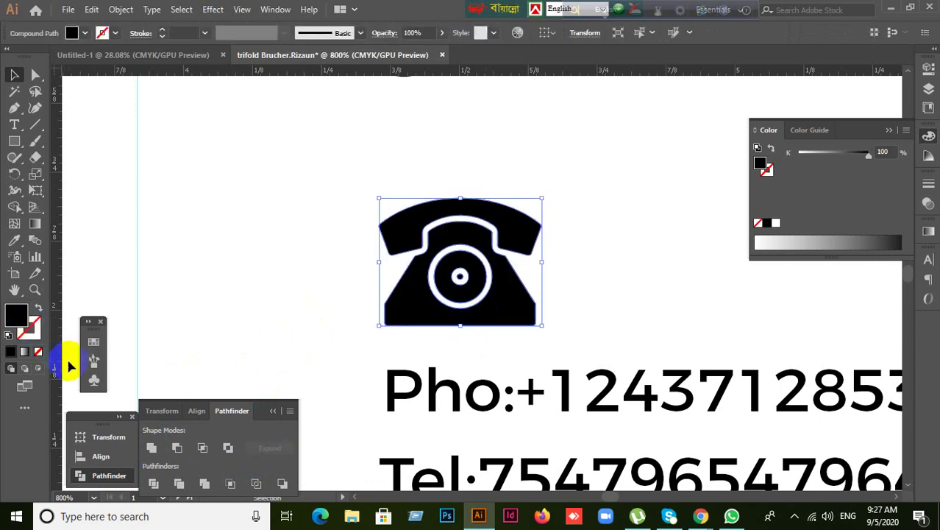
click(906, 130)
click(797, 199)
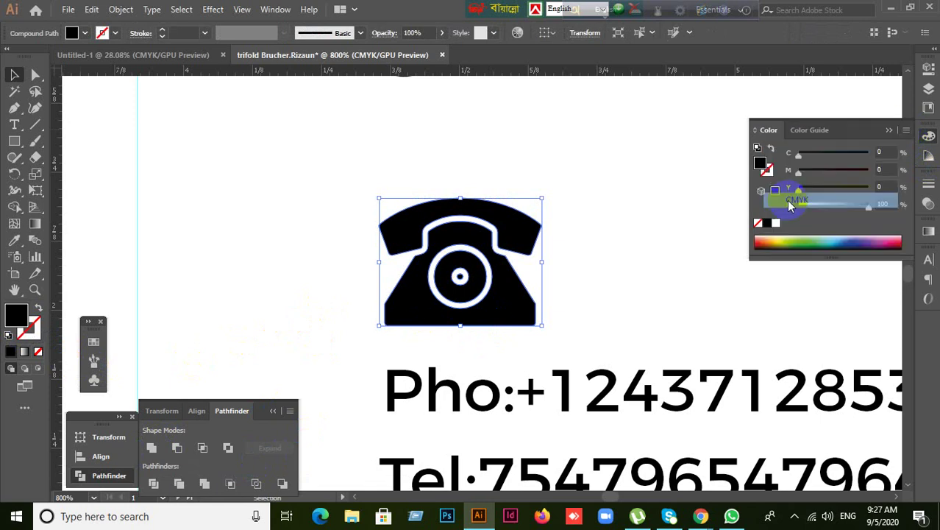
Step: Fill the telephone with the brochure stripe's red using the Eyedropper
click(22, 318)
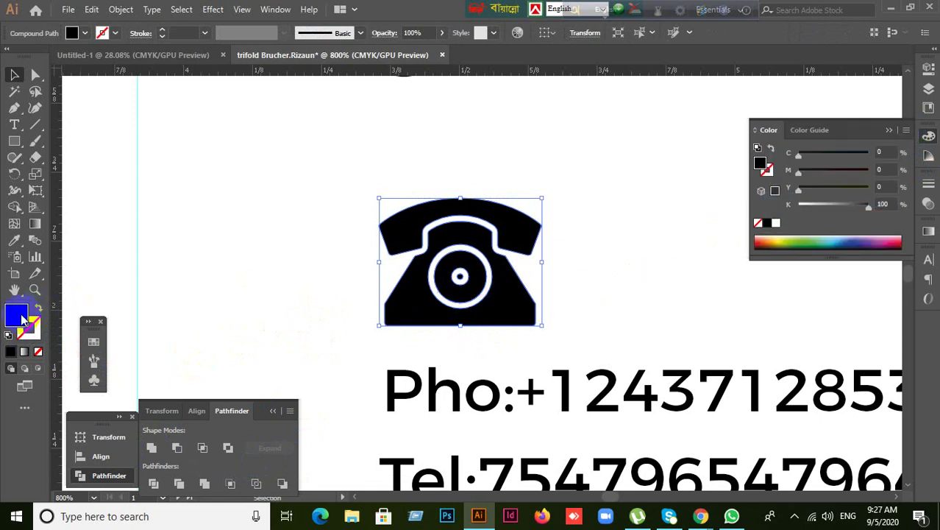
scroll(263, 310, down, 3)
mouse_move(426, 390)
mouse_down()
mouse_move(598, 97)
mouse_move(522, 176)
mouse_up()
scroll(528, 175, down, 1)
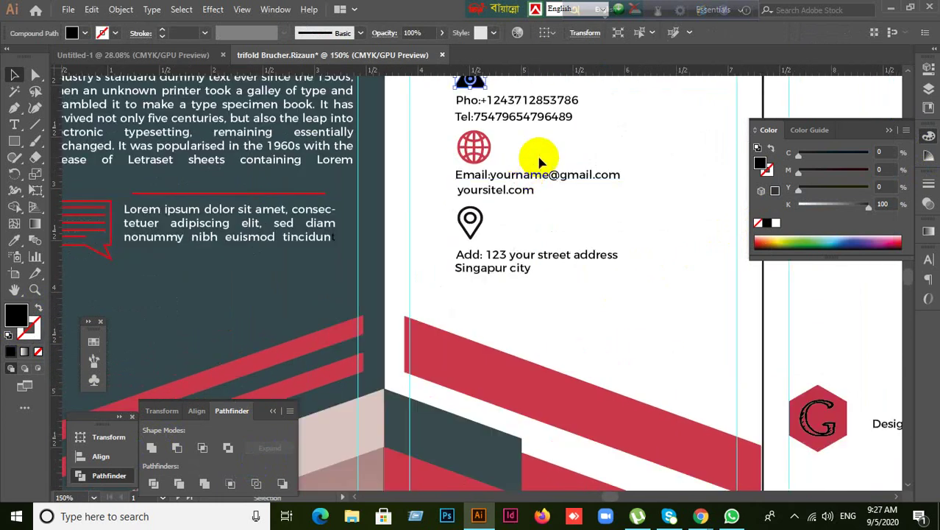
click(16, 240)
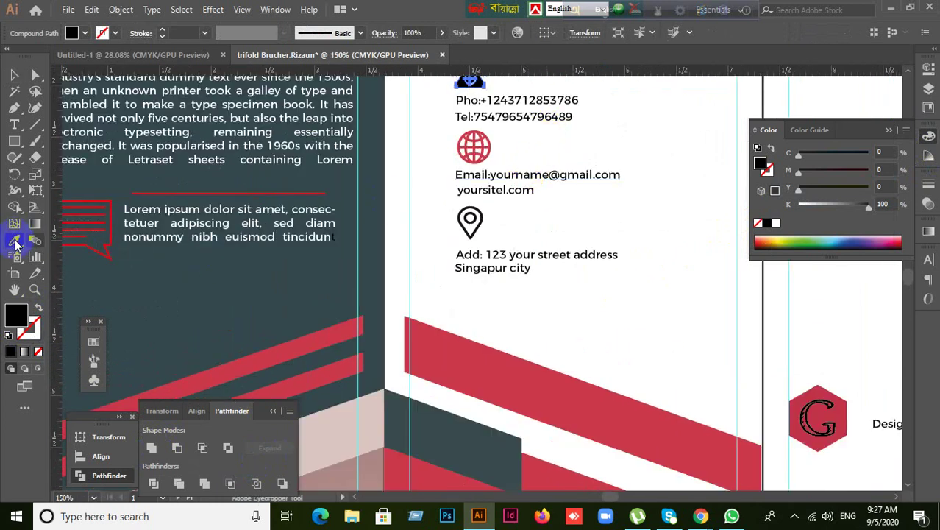
click(478, 373)
scroll(510, 369, up, 2)
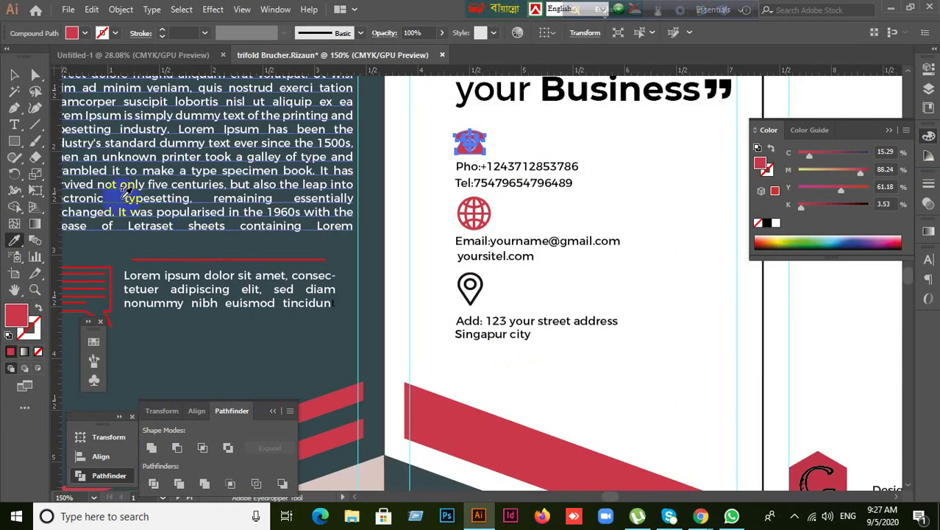
click(14, 75)
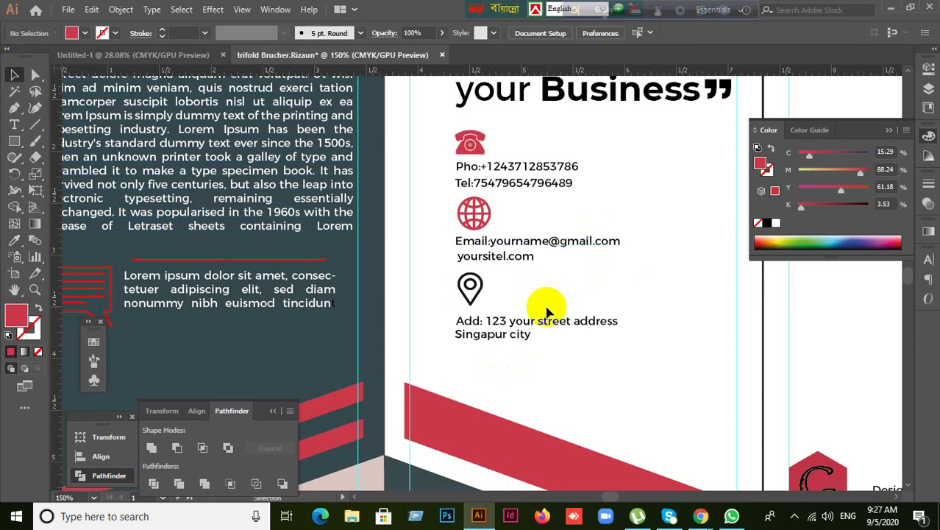
Step: Ungroup the location pin icon
click(473, 290)
right_click(476, 293)
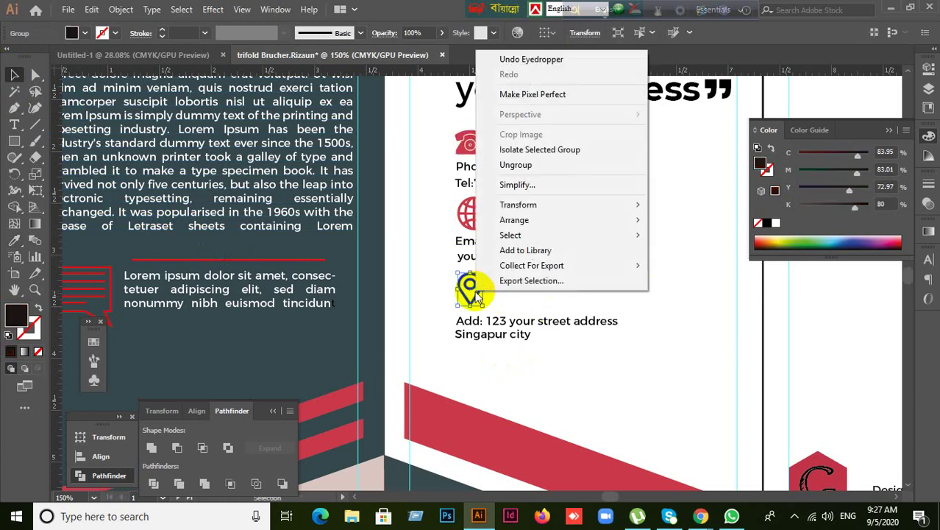
click(533, 168)
click(509, 296)
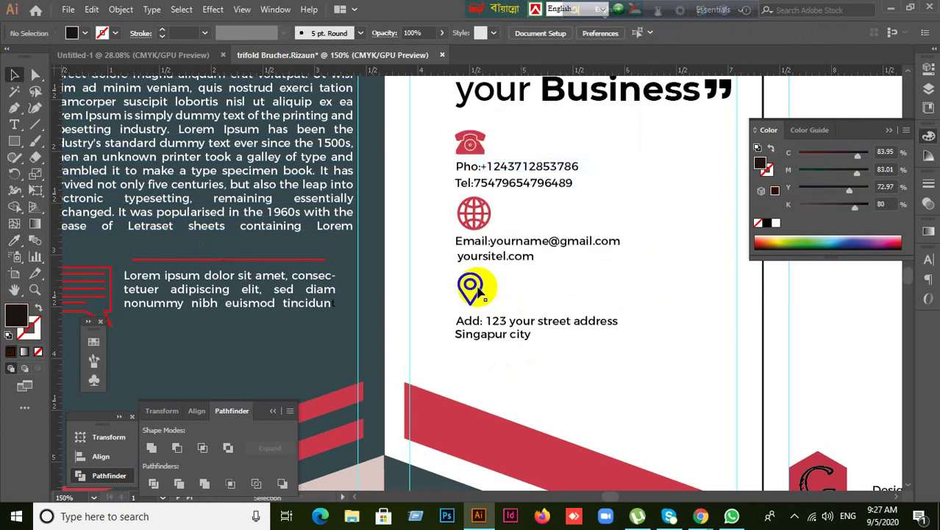
Step: Select the whole location pin and merge its parts with Pathfinder Unite
click(474, 289)
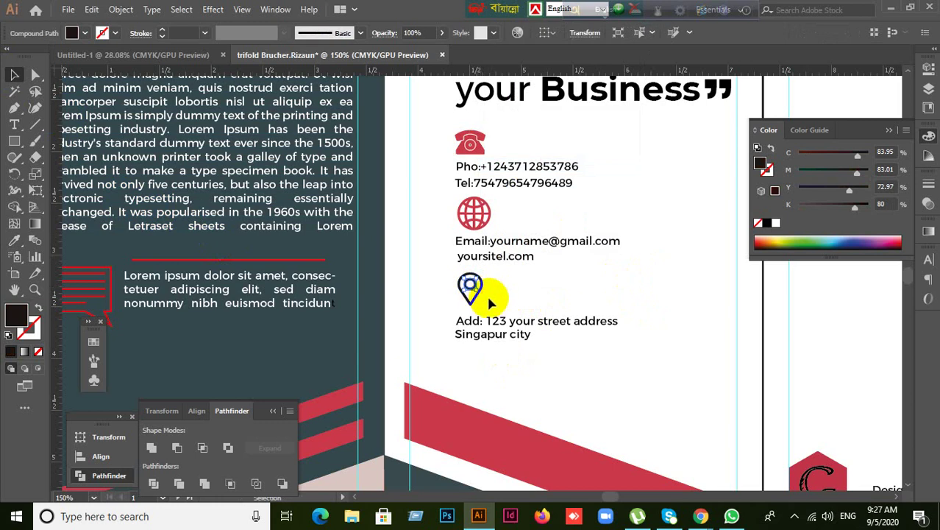
shift+click(487, 300)
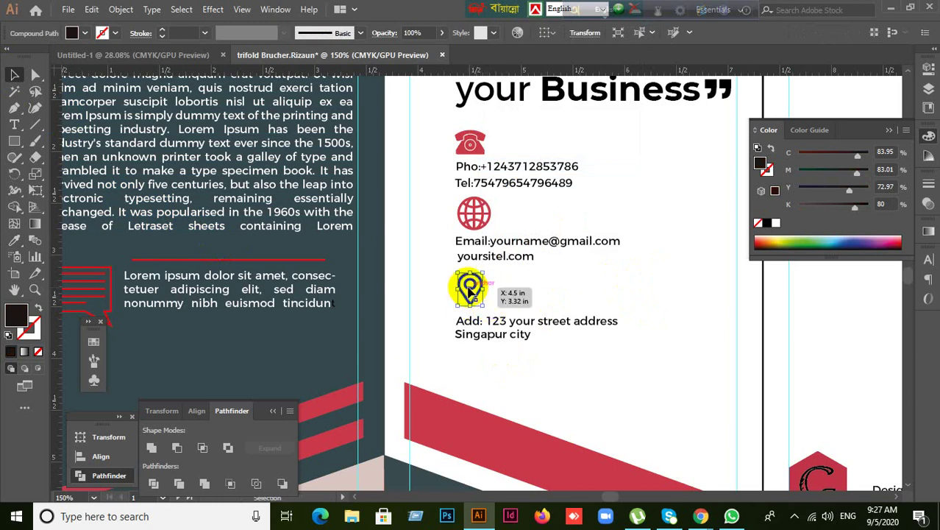
click(539, 289)
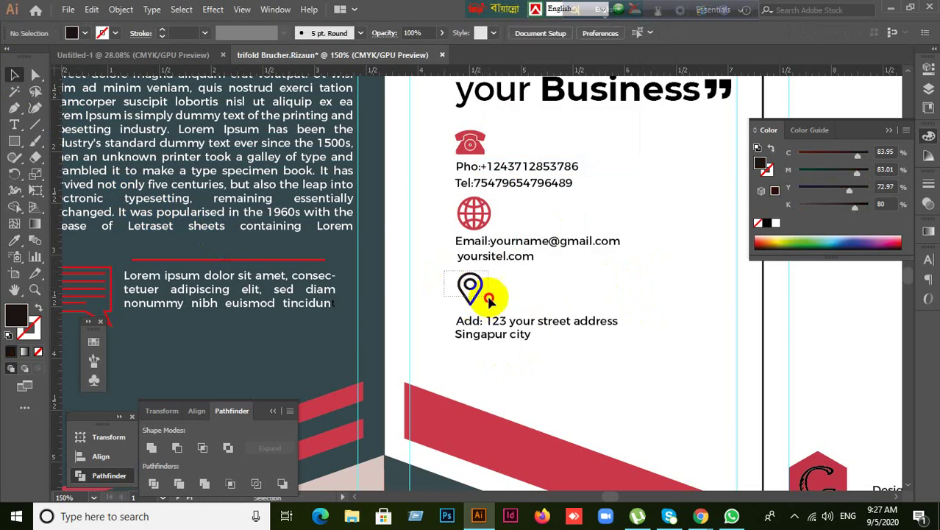
click(500, 299)
click(670, 317)
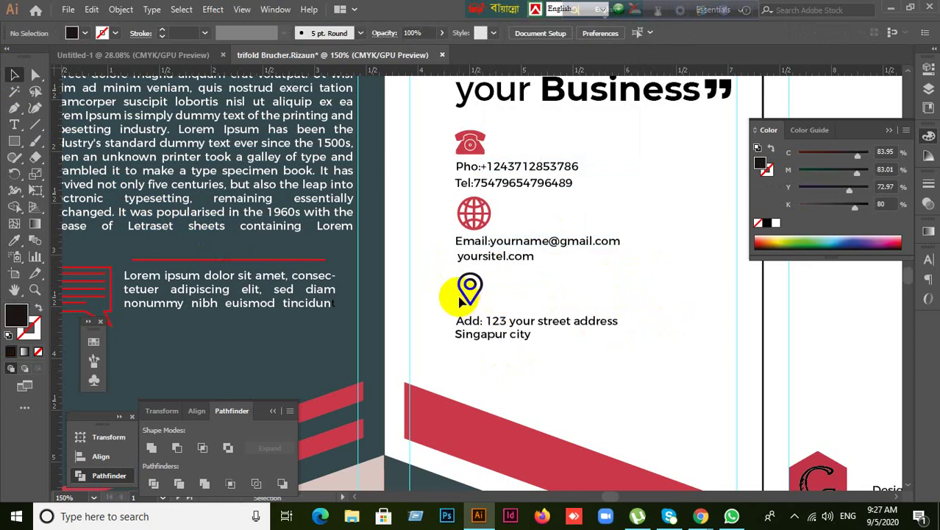
click(474, 286)
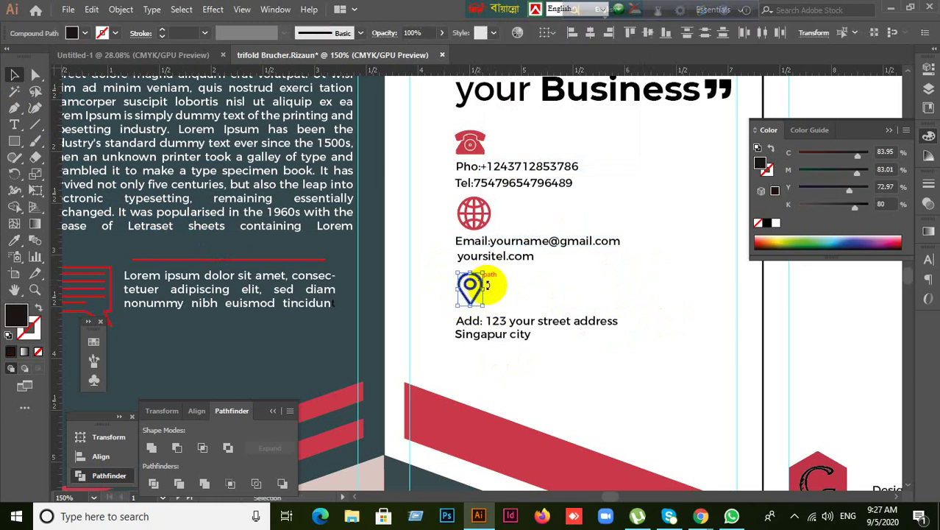
click(154, 450)
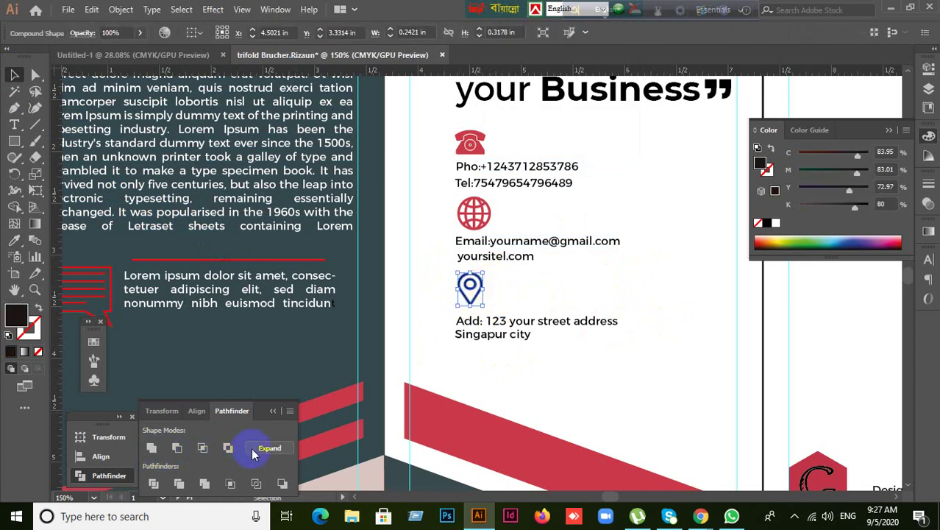
click(515, 279)
click(473, 289)
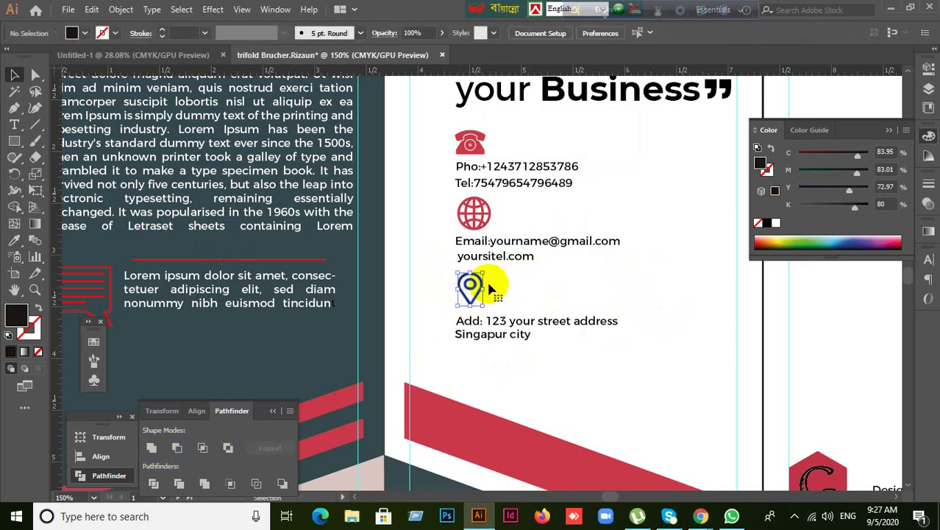
Step: Eyedrop the brochure's red into the merged pin, then zoom out to the whole brochure
click(15, 241)
click(465, 411)
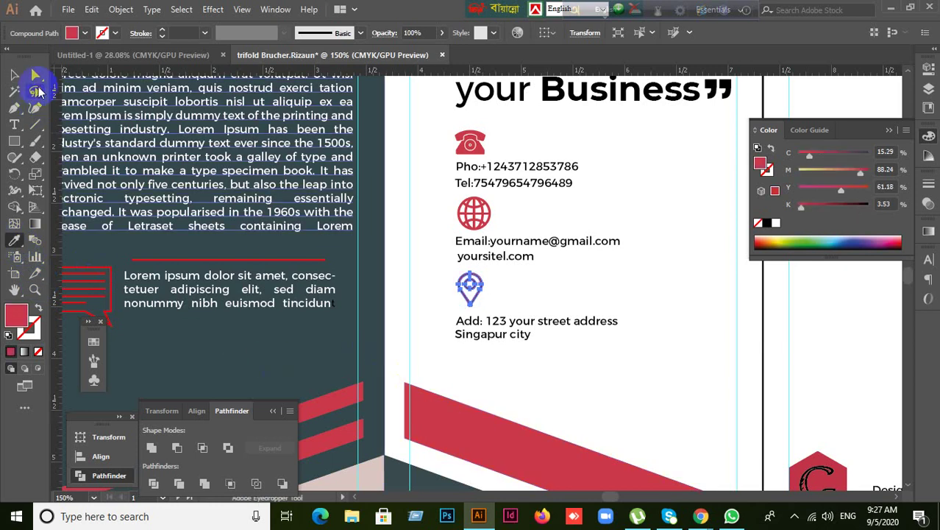
click(15, 74)
click(624, 378)
key(ctrl+1)
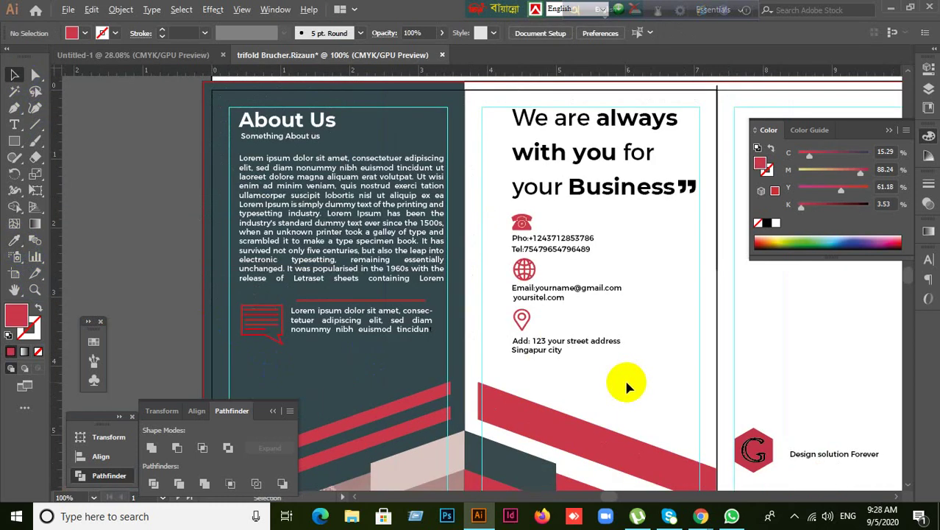
key(ctrl+minus)
key(ctrl+plus)
key(ctrl+plus)
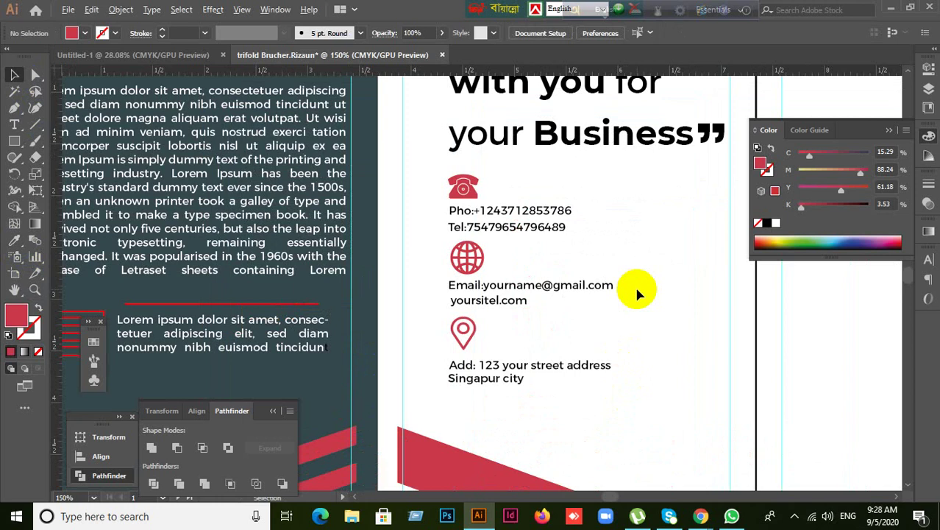
click(494, 230)
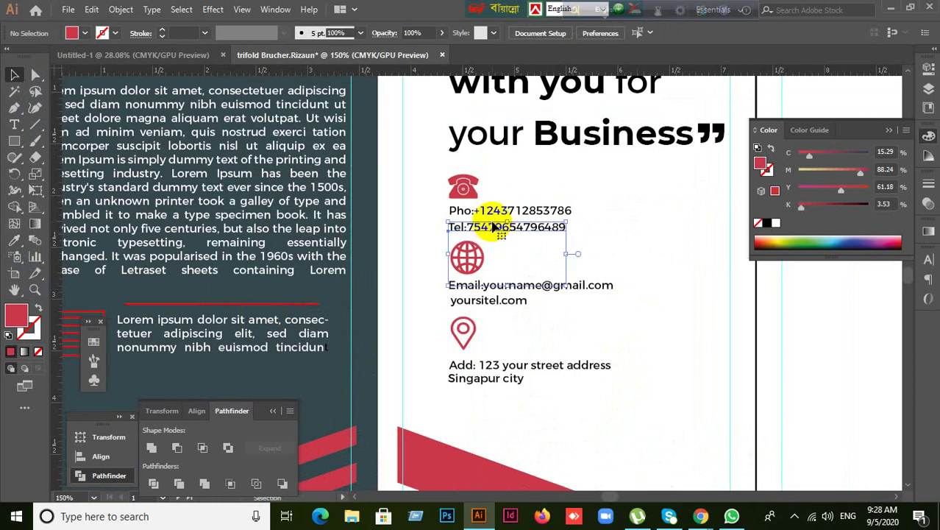
click(567, 261)
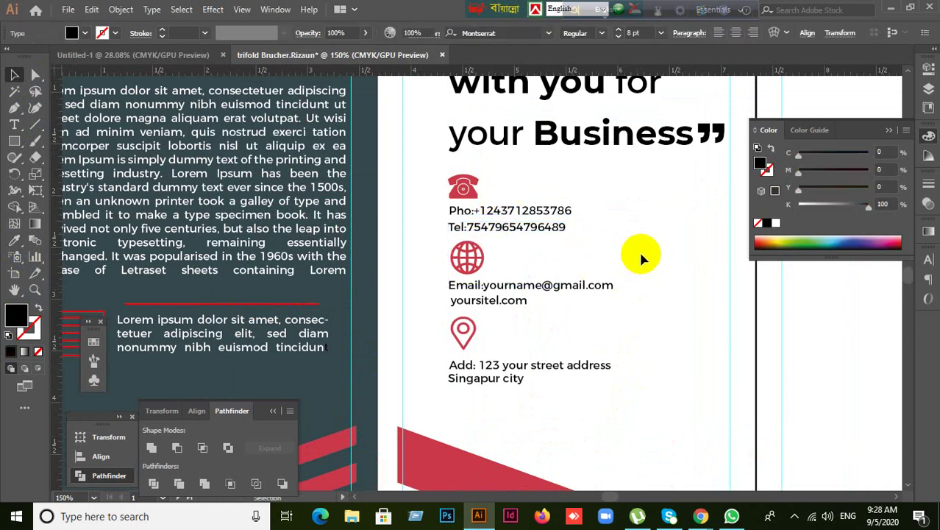
click(518, 233)
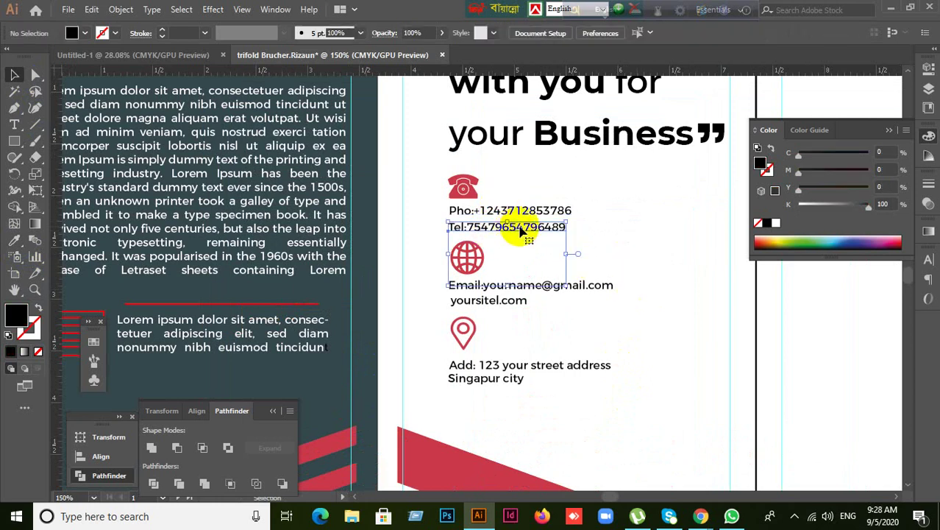
click(616, 247)
click(541, 210)
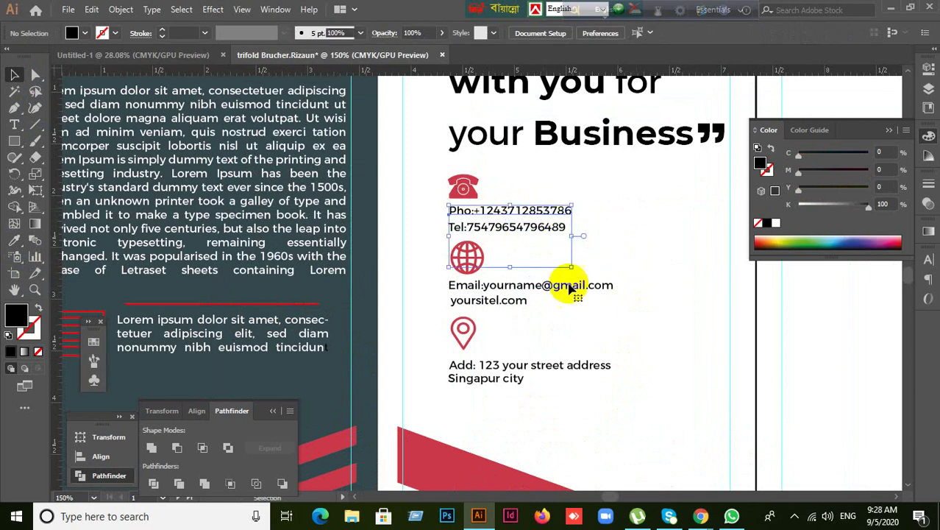
key(ctrl+equal)
key(ctrl+equal)
key(ctrl+equal)
mouse_move(386, 327)
mouse_down()
mouse_move(384, 269)
mouse_move(393, 266)
mouse_move(409, 300)
mouse_move(384, 326)
mouse_up()
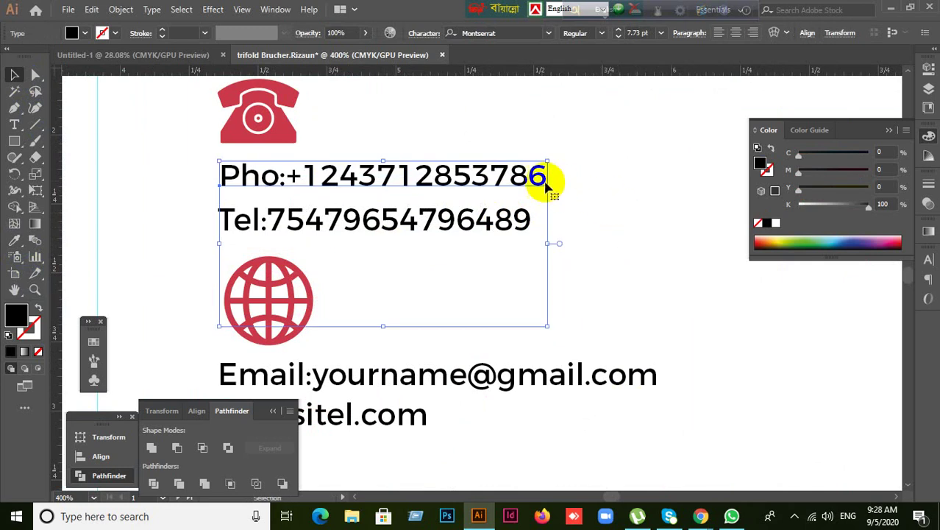
key(ctrl+minus)
drag(682, 269, 679, 237)
click(440, 162)
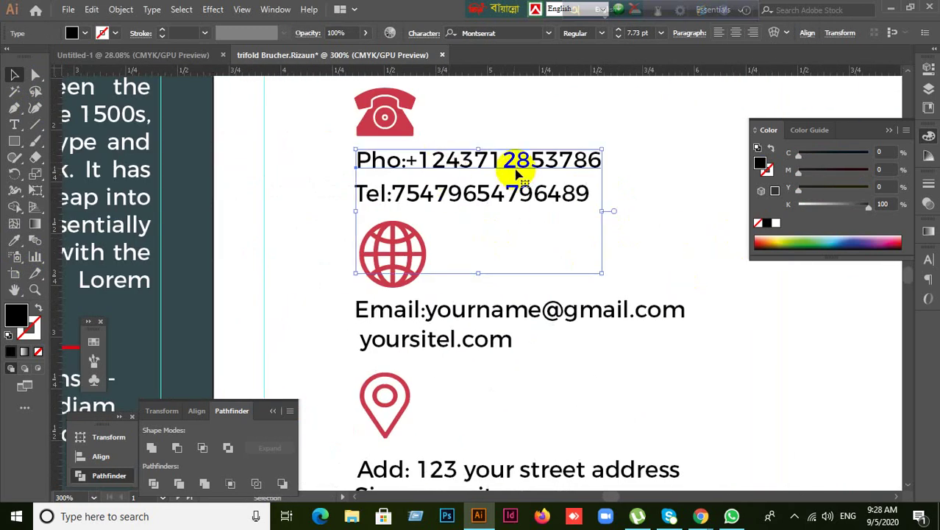
double_click(597, 163)
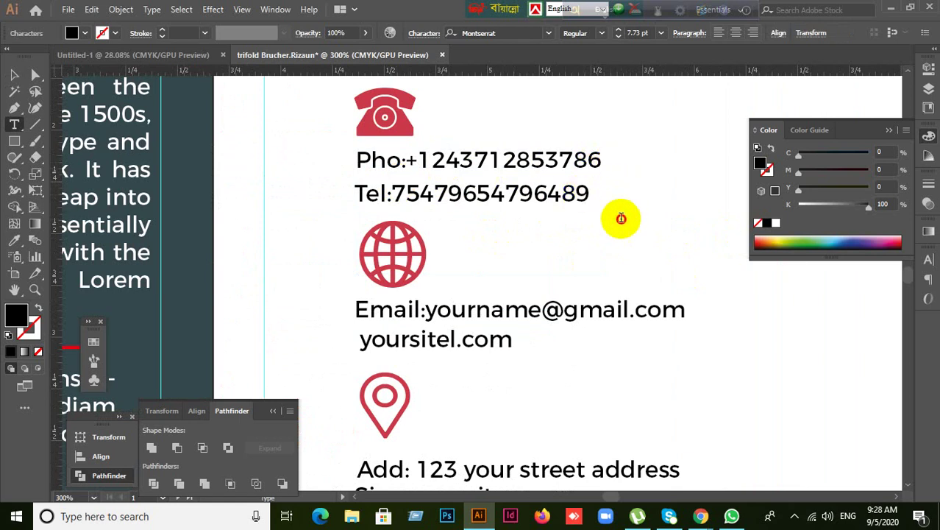
key(shift+Left)
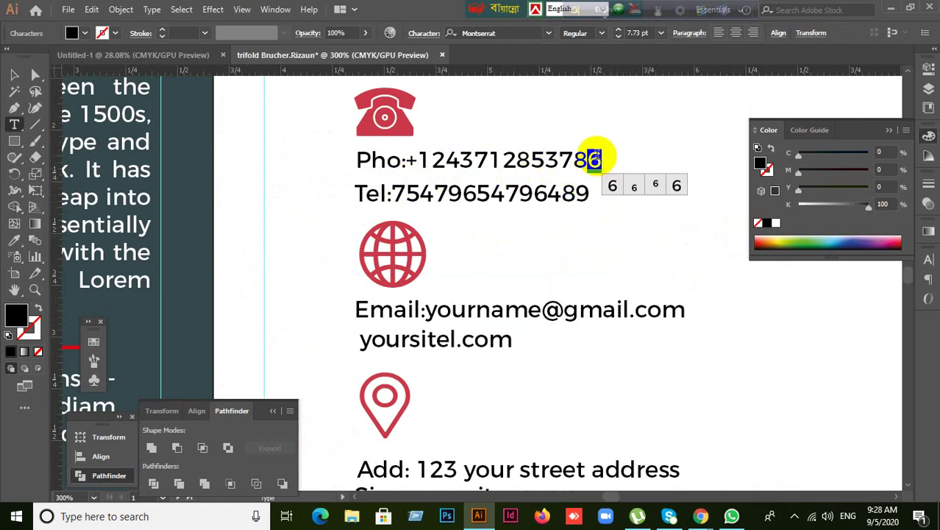
click(598, 157)
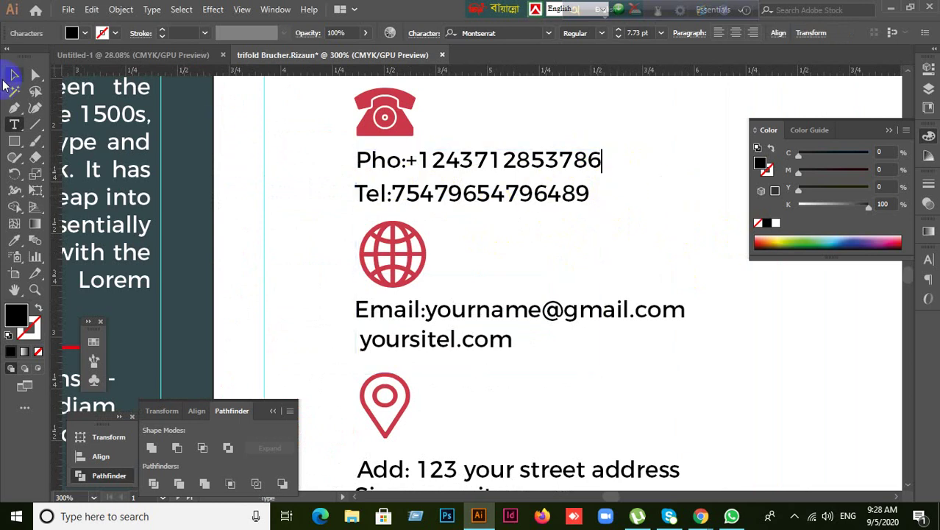
key(Escape)
click(324, 174)
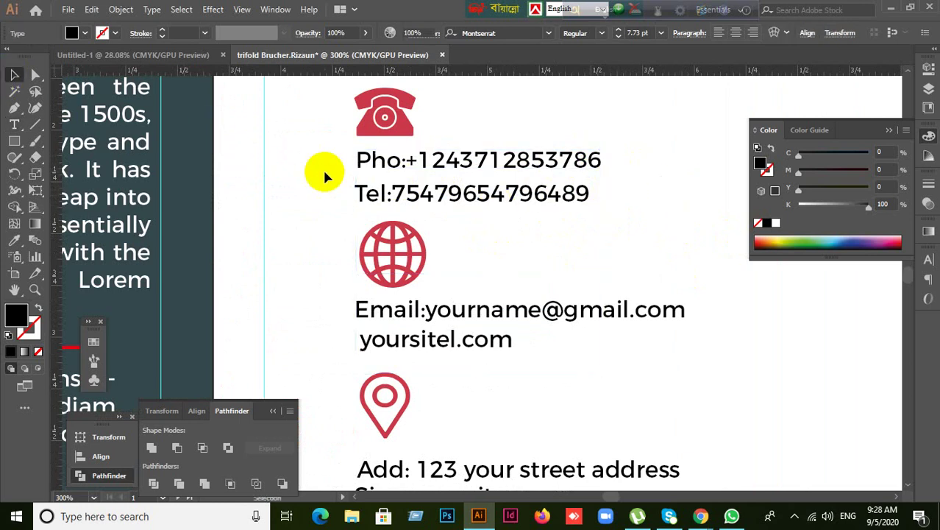
click(504, 310)
click(588, 159)
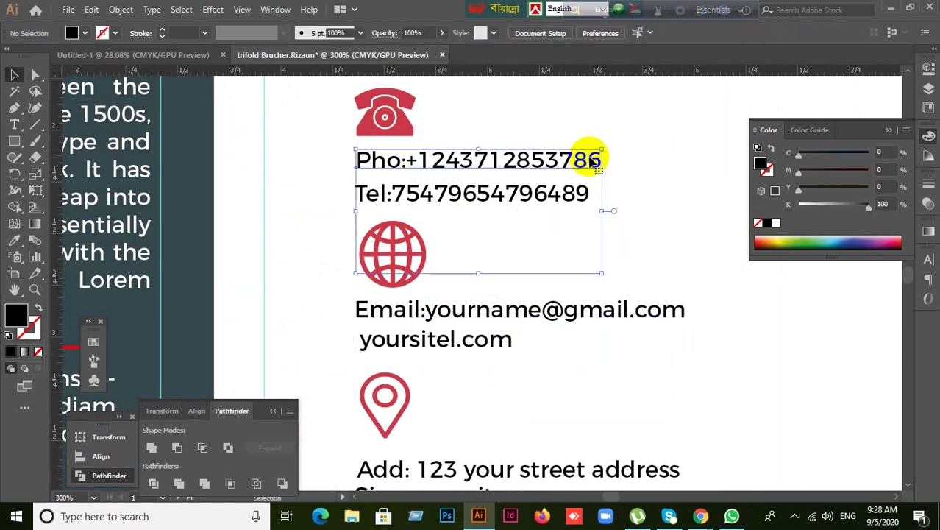
drag(561, 162, 531, 161)
click(594, 168)
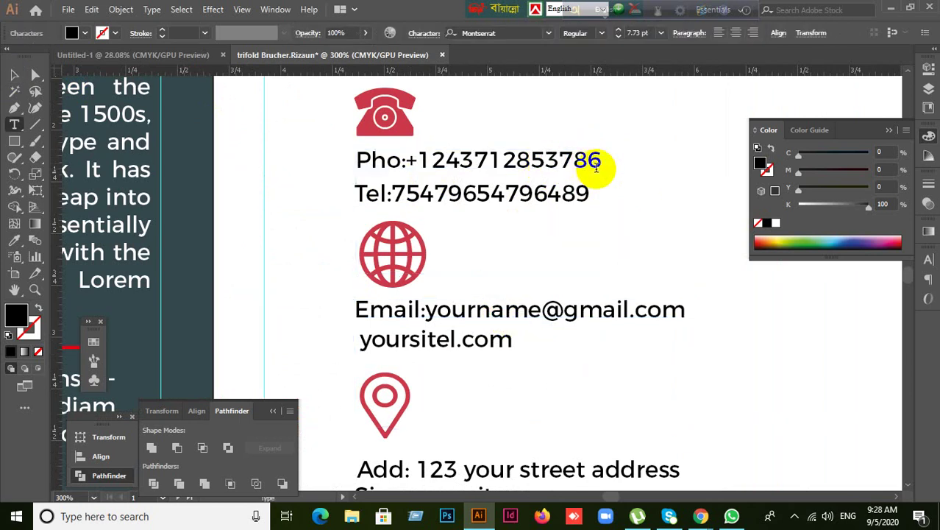
drag(371, 163, 361, 169)
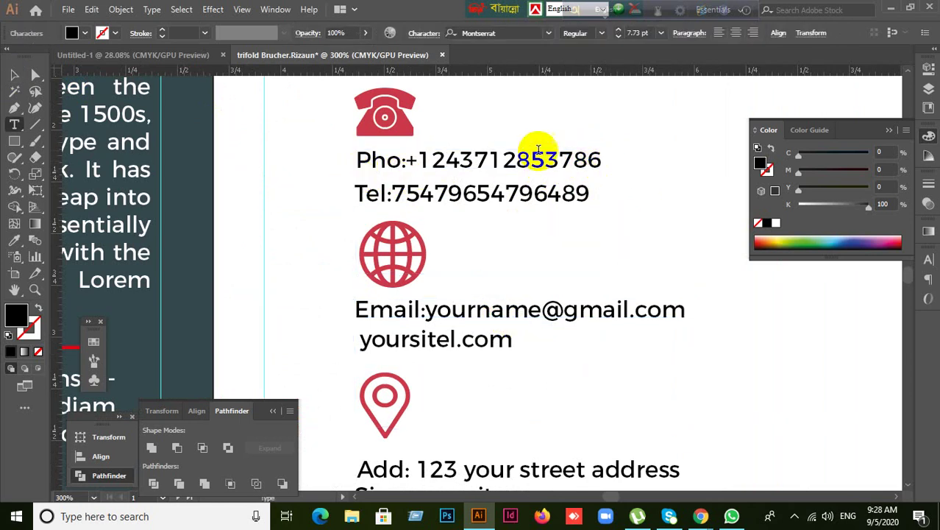
drag(584, 154, 567, 166)
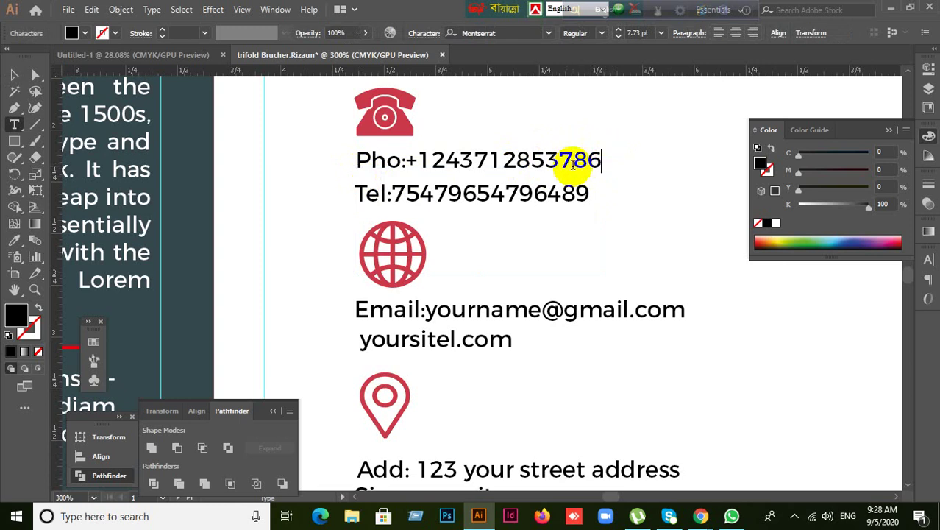
click(14, 74)
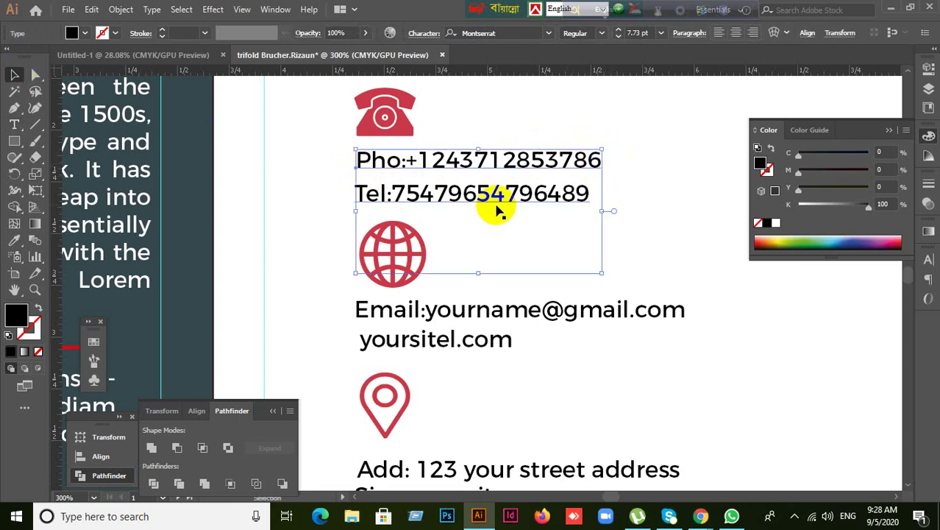
click(514, 234)
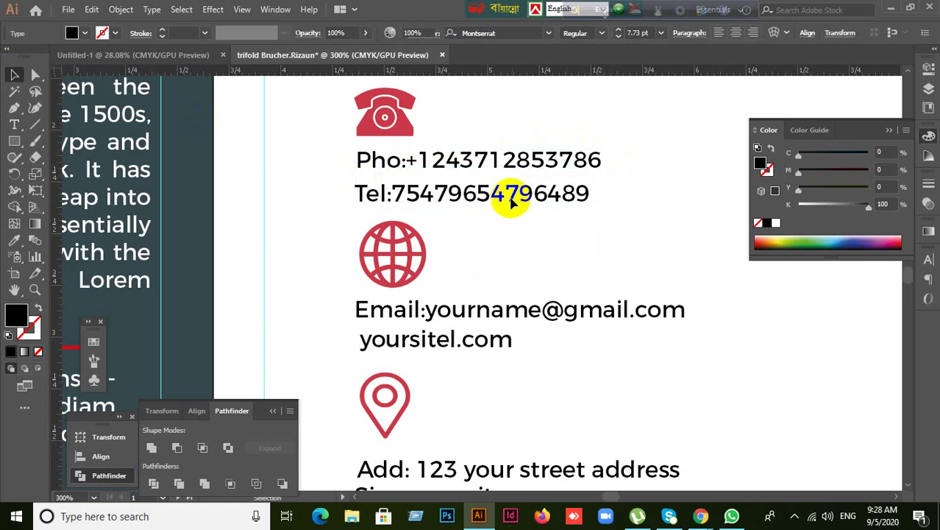
click(577, 159)
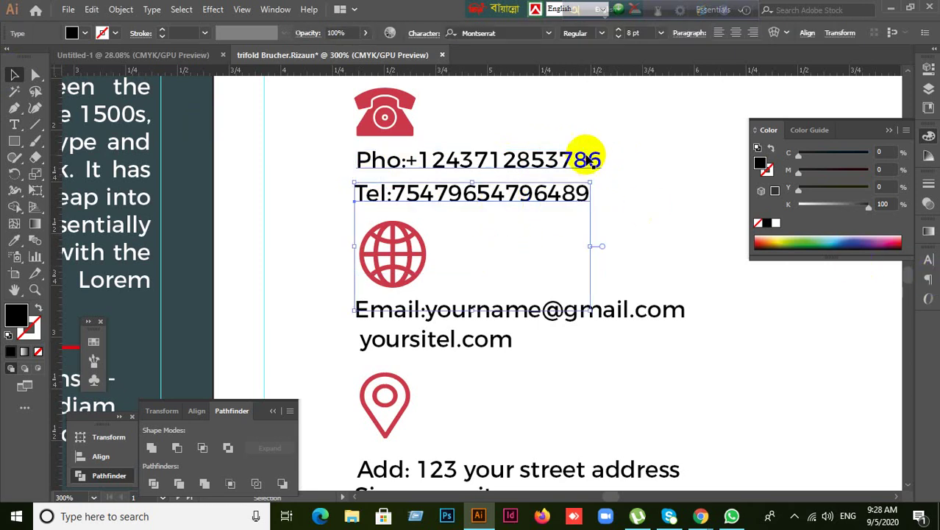
Step: In the Character panel, set the phone text's leading to Auto and fit its frame
click(929, 264)
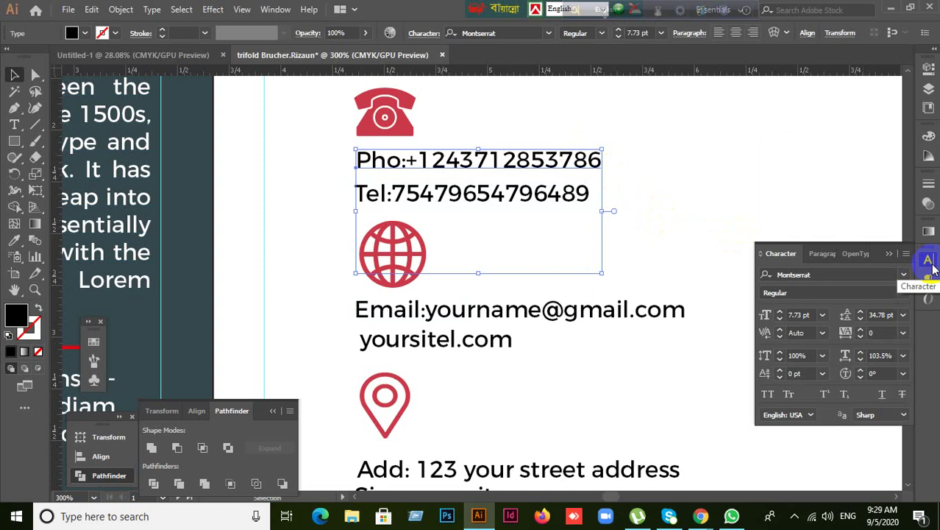
click(904, 316)
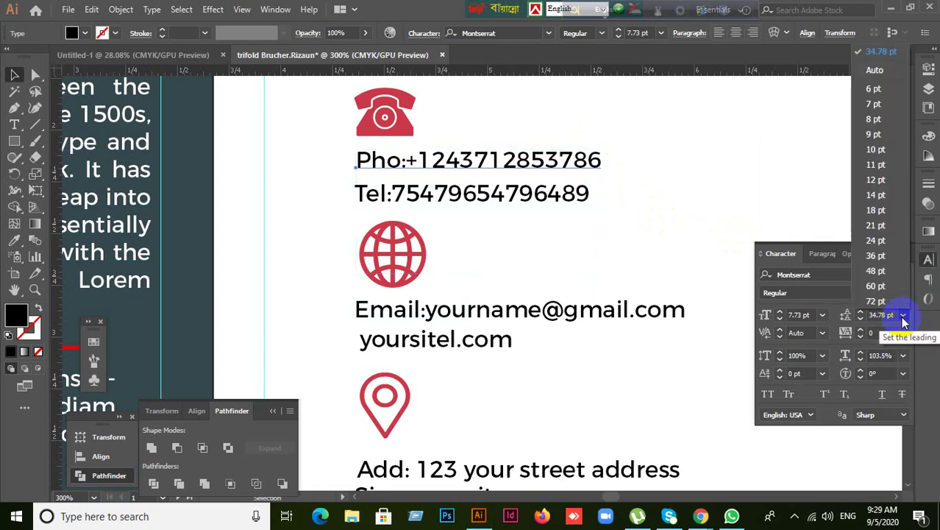
click(883, 69)
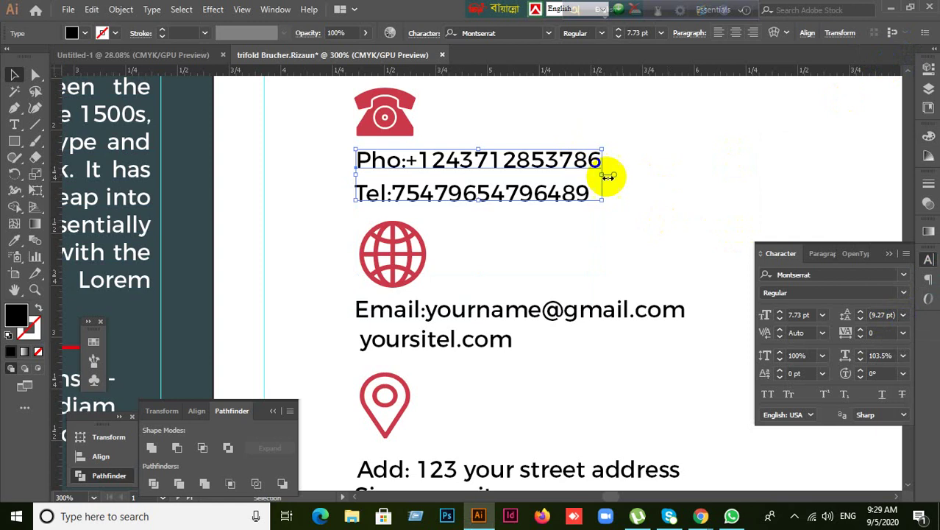
mouse_move(477, 200)
mouse_down()
mouse_move(466, 195)
mouse_move(476, 183)
mouse_move(478, 200)
mouse_up()
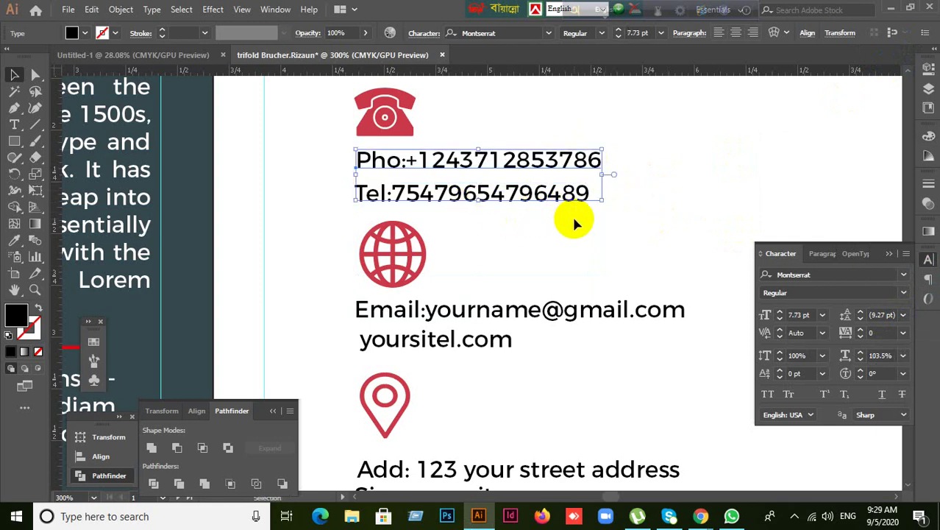
click(903, 316)
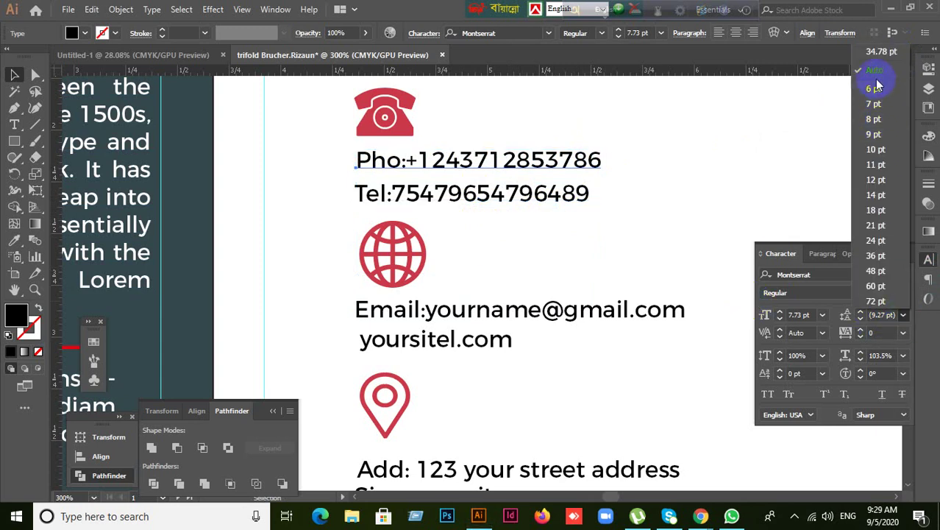
click(722, 185)
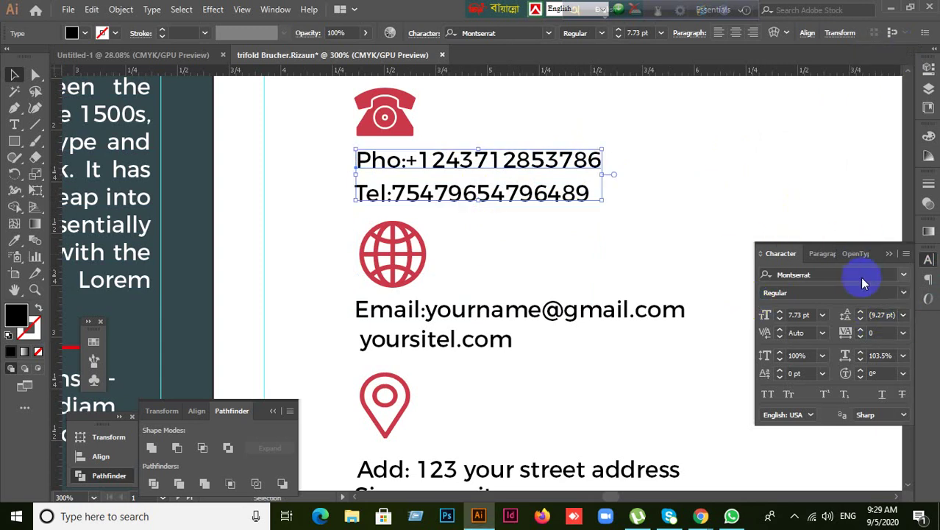
drag(591, 160, 603, 168)
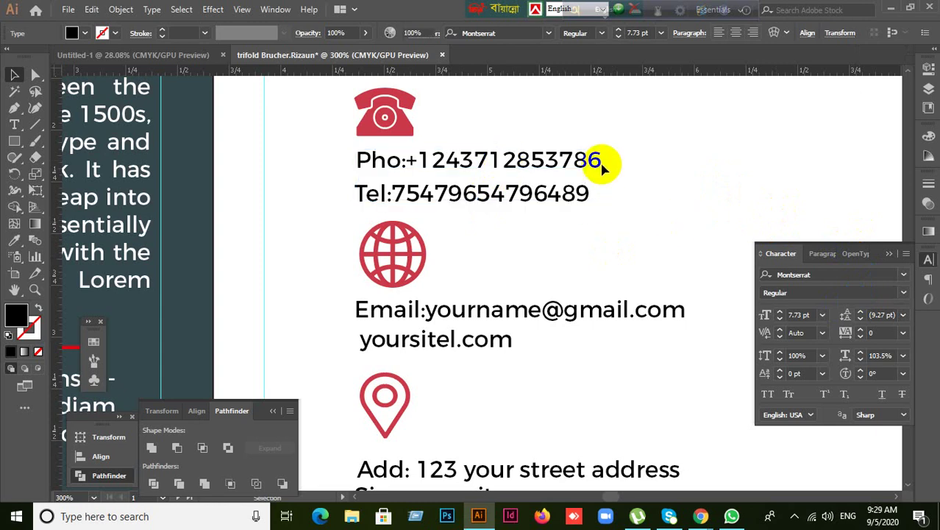
key(Escape)
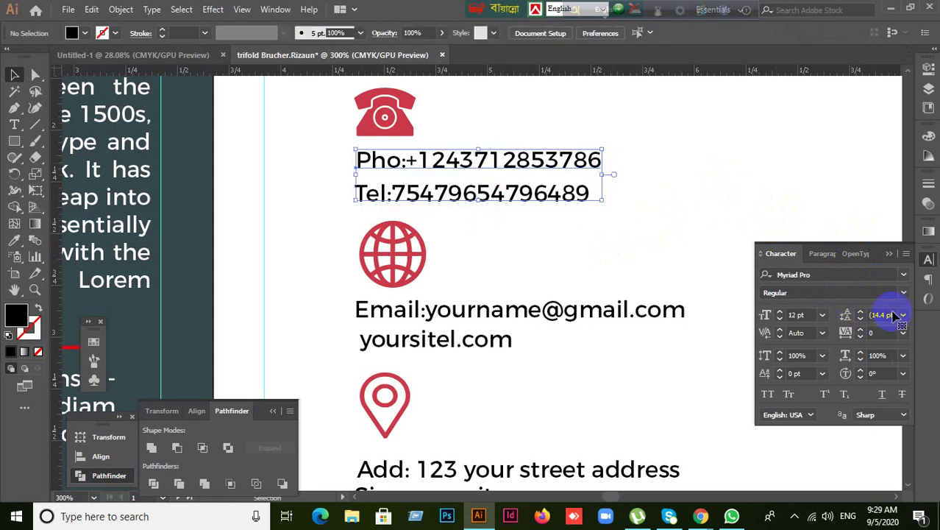
Step: Set the Pho line's leading to 0.1 pt
click(902, 315)
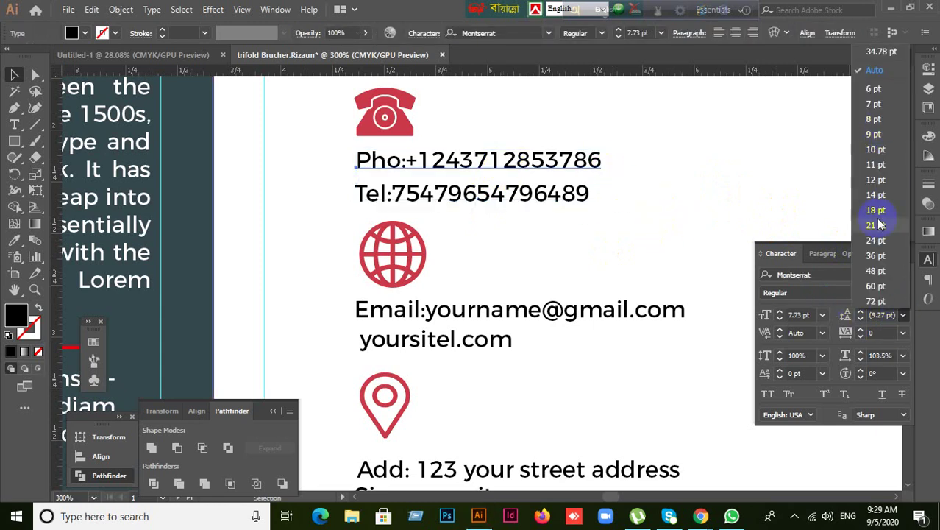
click(843, 292)
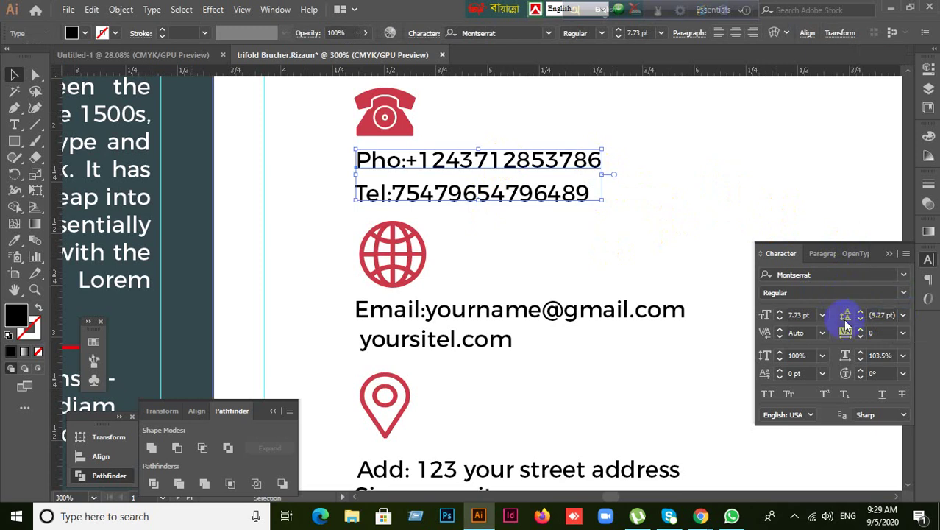
click(902, 315)
click(902, 315)
click(890, 314)
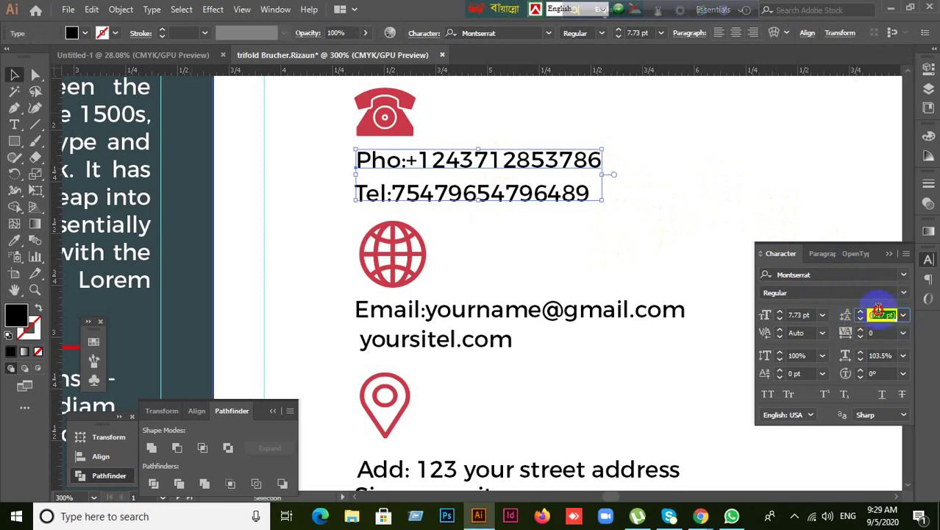
text(0.1)
key(Return)
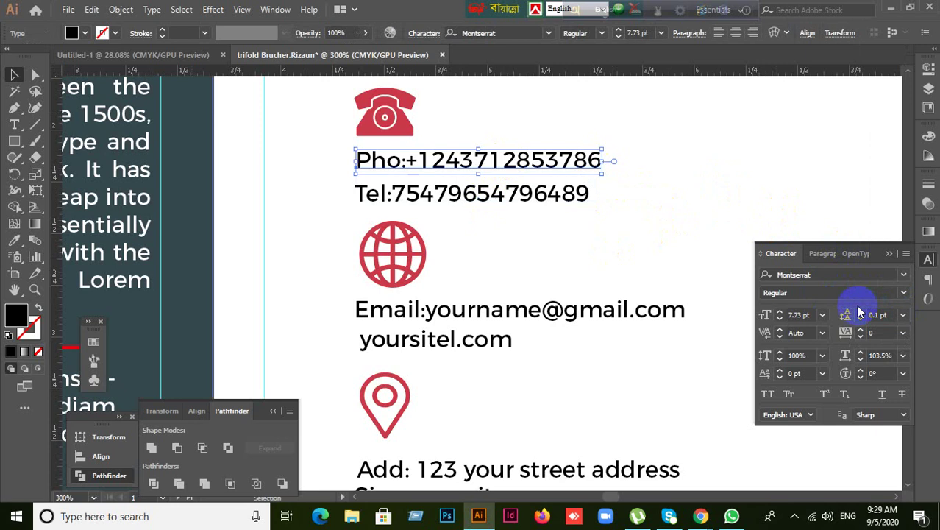
click(597, 211)
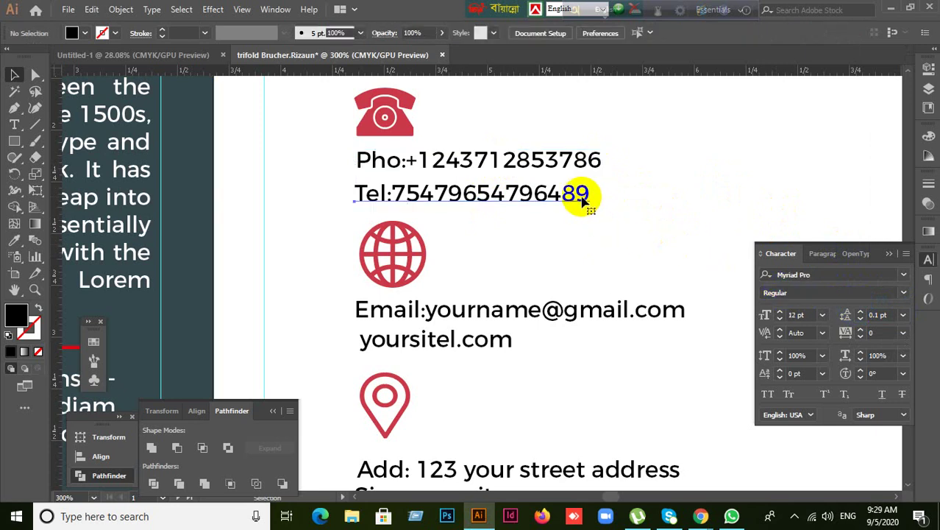
Step: Set the Tel line's leading to 0.1 pt
click(587, 195)
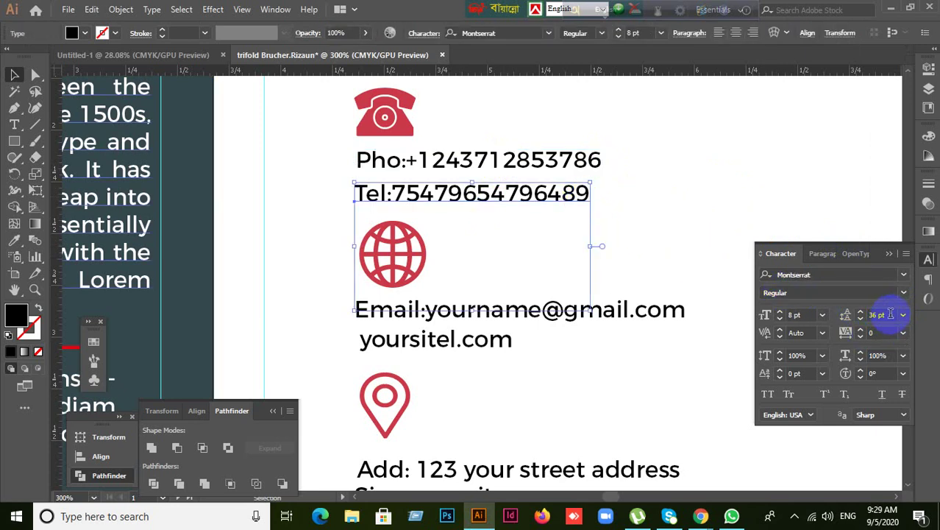
click(890, 314)
text(0.1)
key(Return)
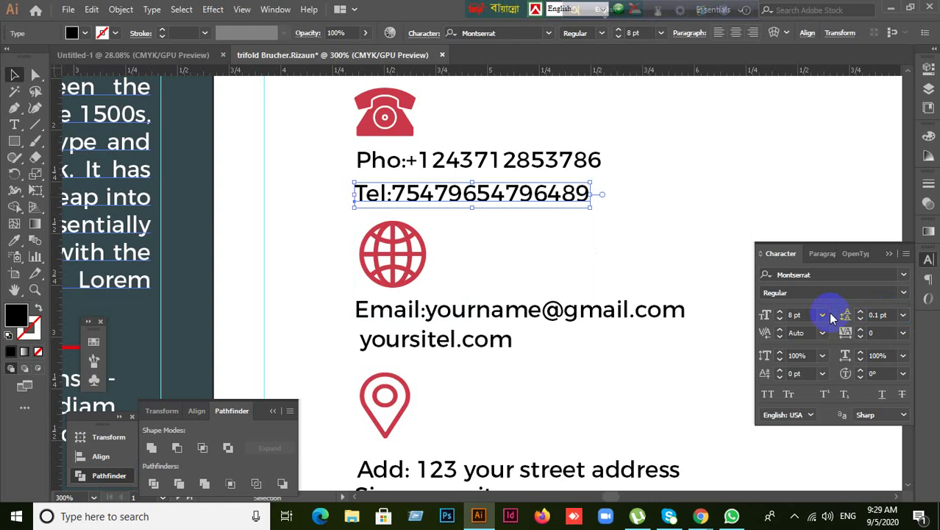
click(597, 211)
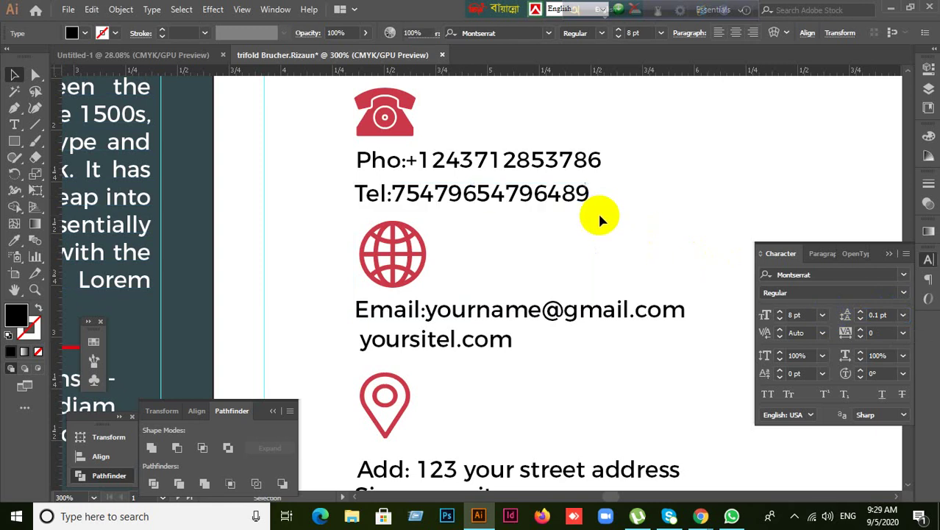
Step: Give the Email and yoursitel.com lines 0.1 pt leading as well
click(506, 162)
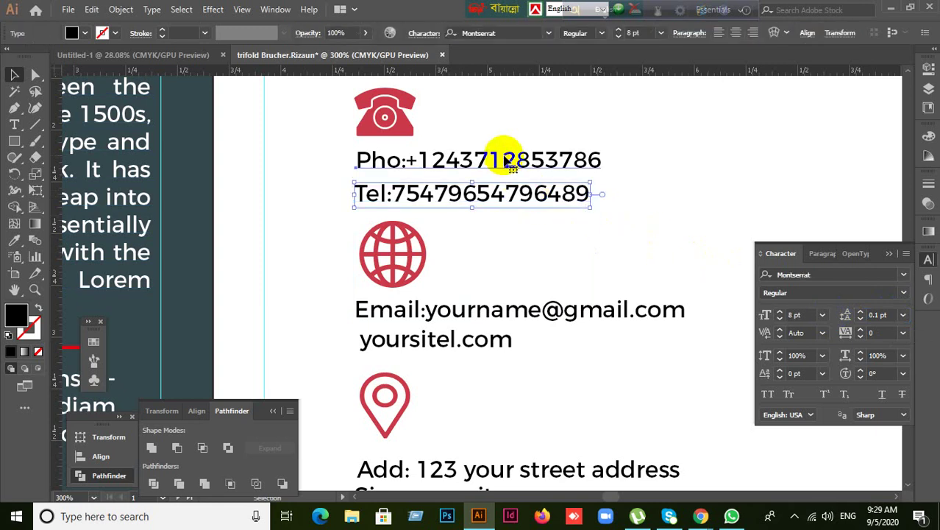
click(526, 308)
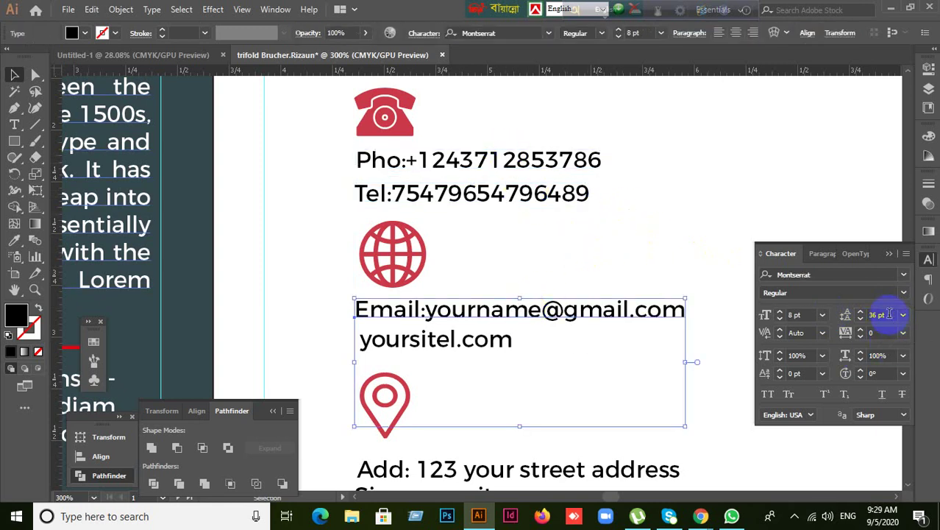
text(0.1)
key(Return)
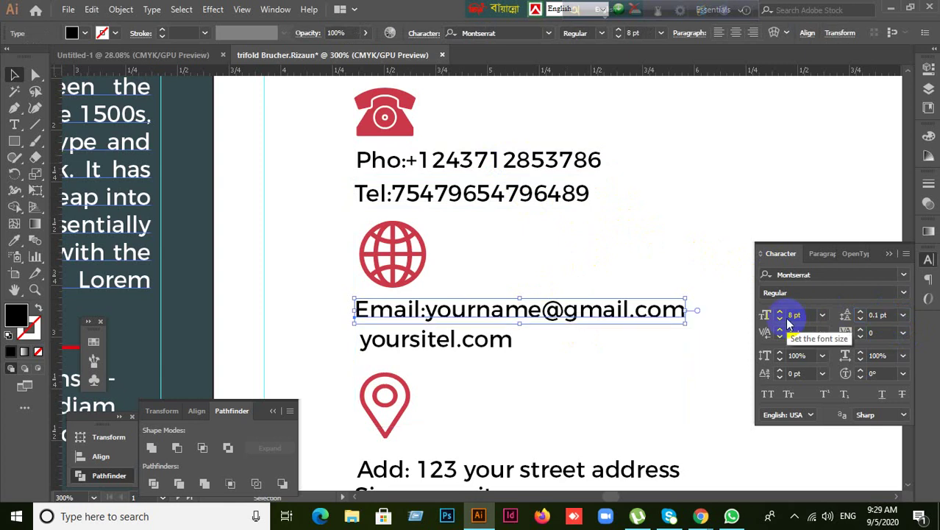
click(496, 344)
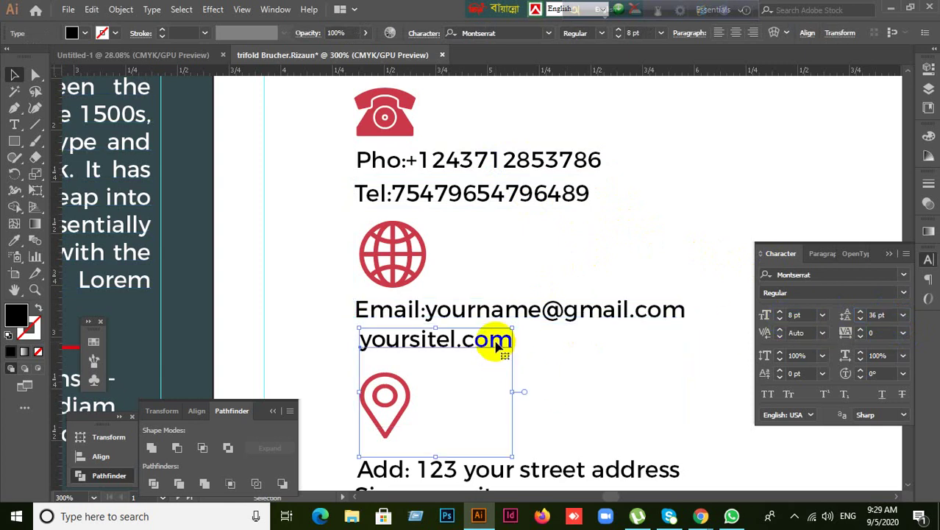
click(879, 315)
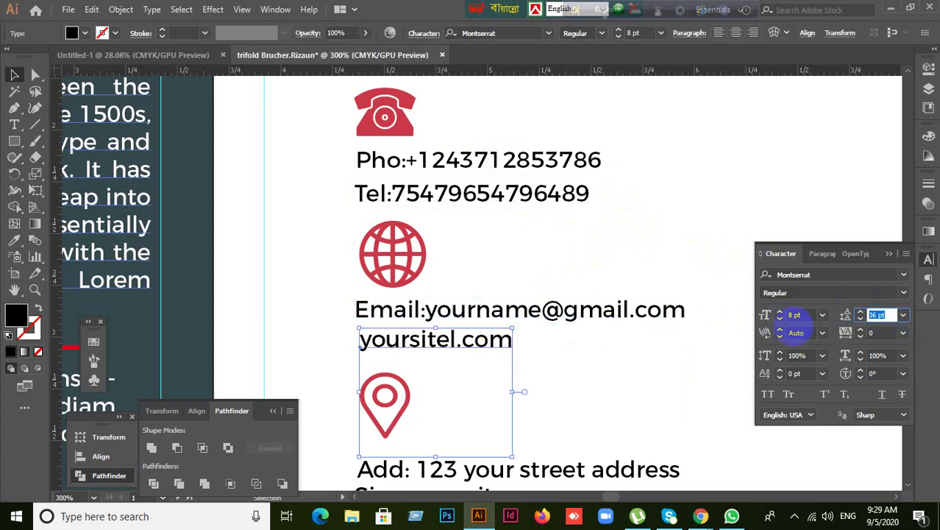
text(0.1)
key(Return)
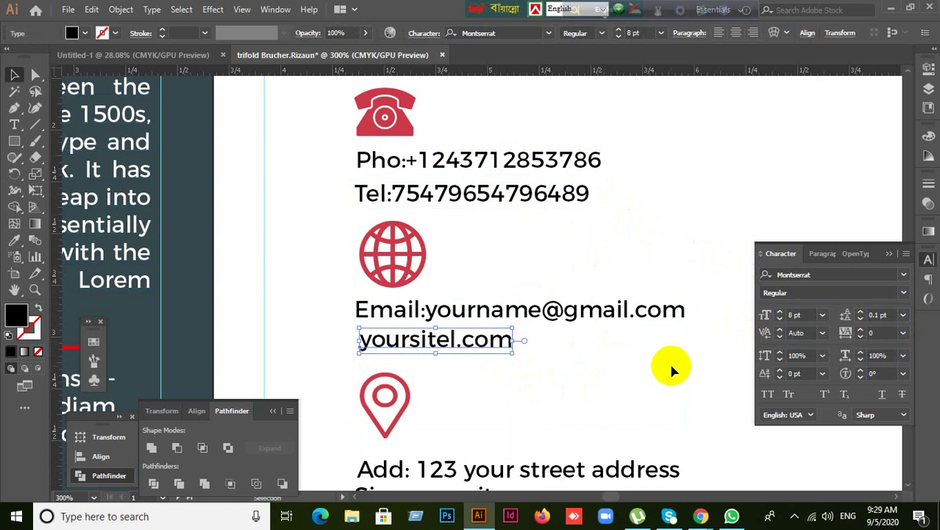
scroll(665, 368, down, 1)
Step: Bring up the Align panel and pick the Tel line, globe and phone icons
click(384, 342)
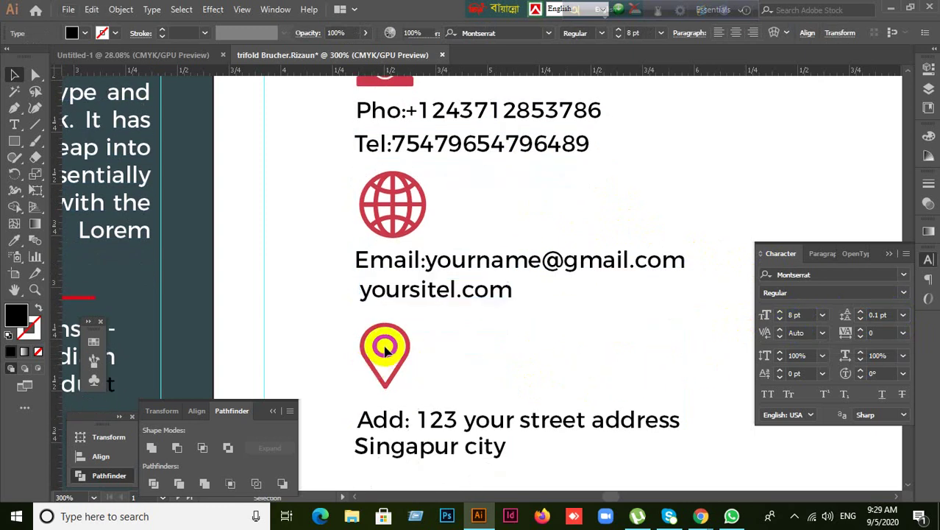
scroll(423, 325, down, 1)
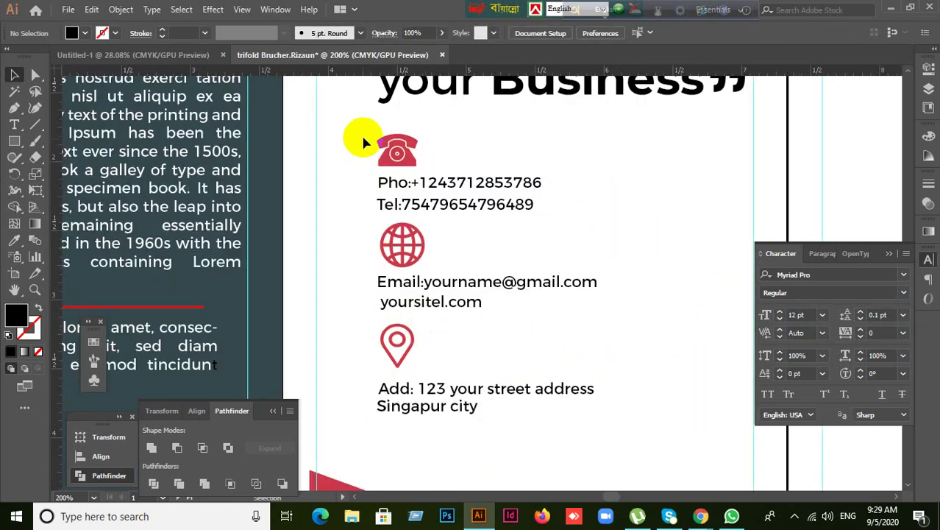
drag(363, 141, 432, 371)
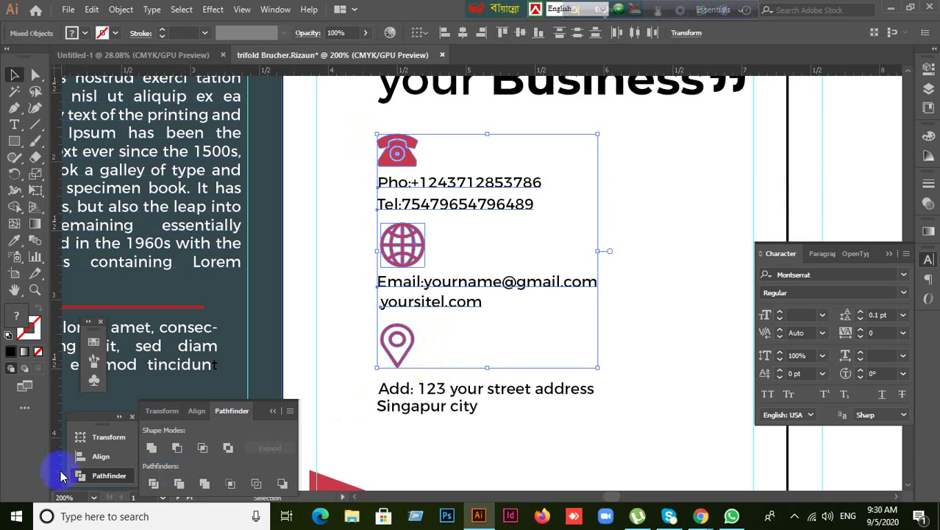
click(126, 458)
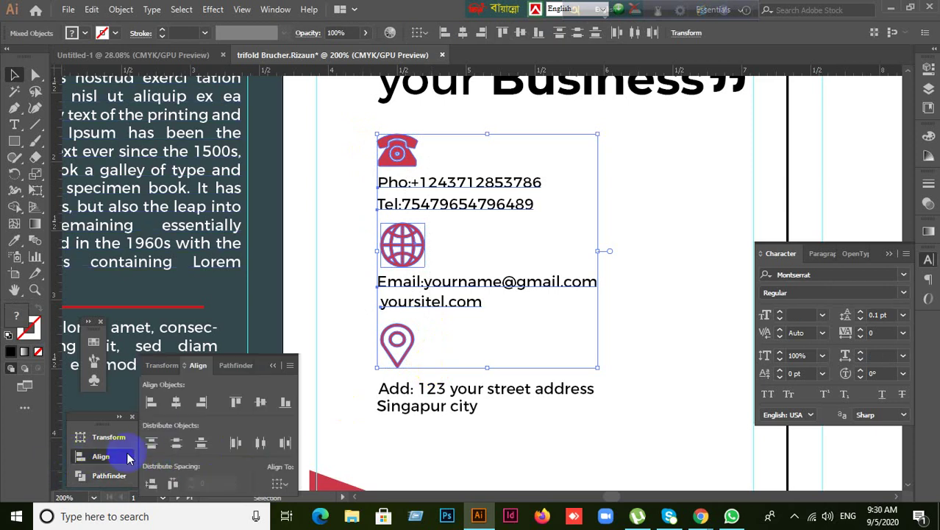
click(690, 208)
click(444, 208)
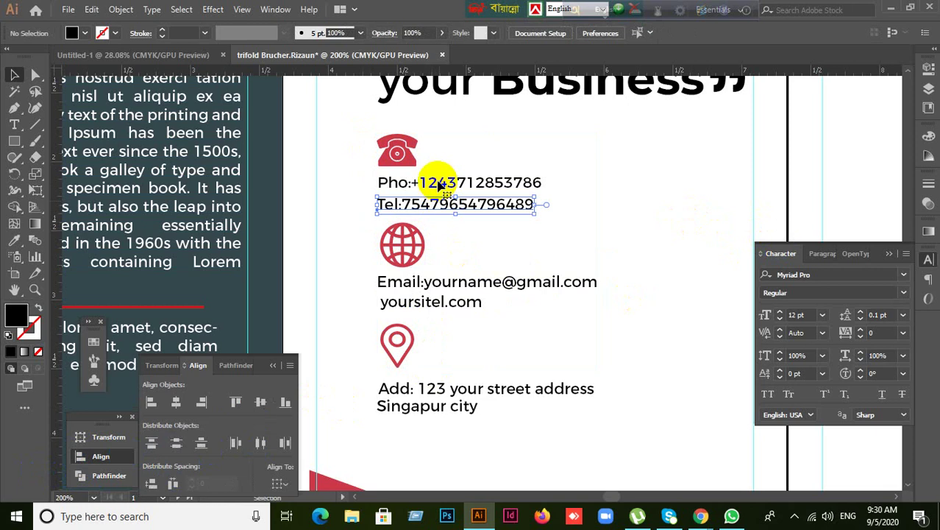
click(395, 244)
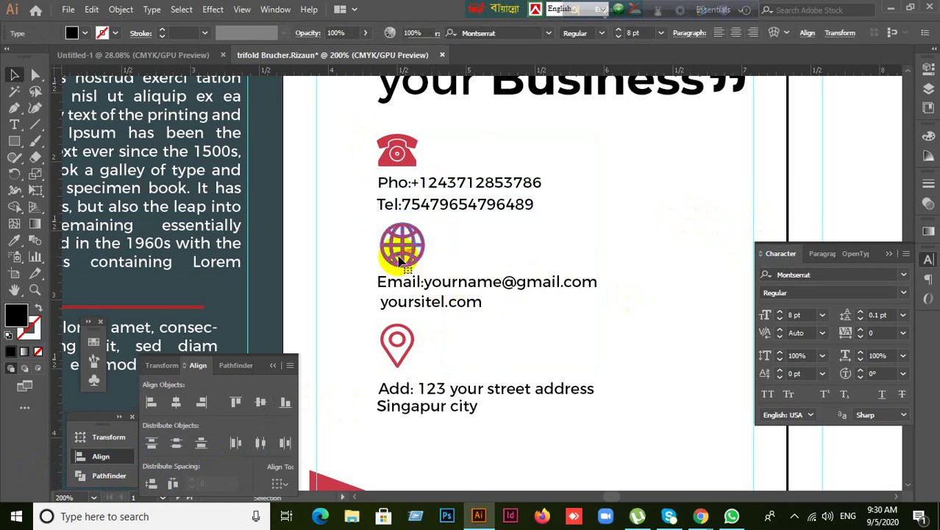
click(394, 155)
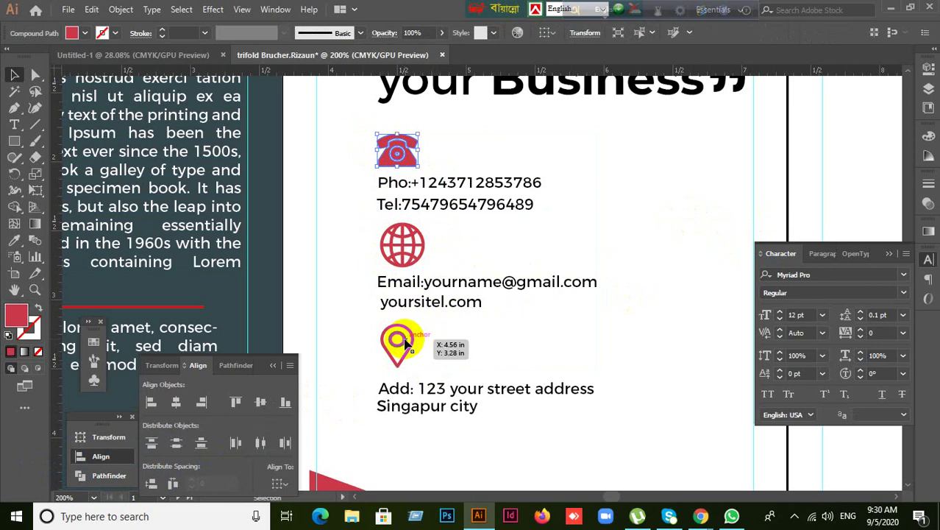
Step: Marquee-select the contact icons and text and align them Horizontal Left
drag(354, 132, 468, 354)
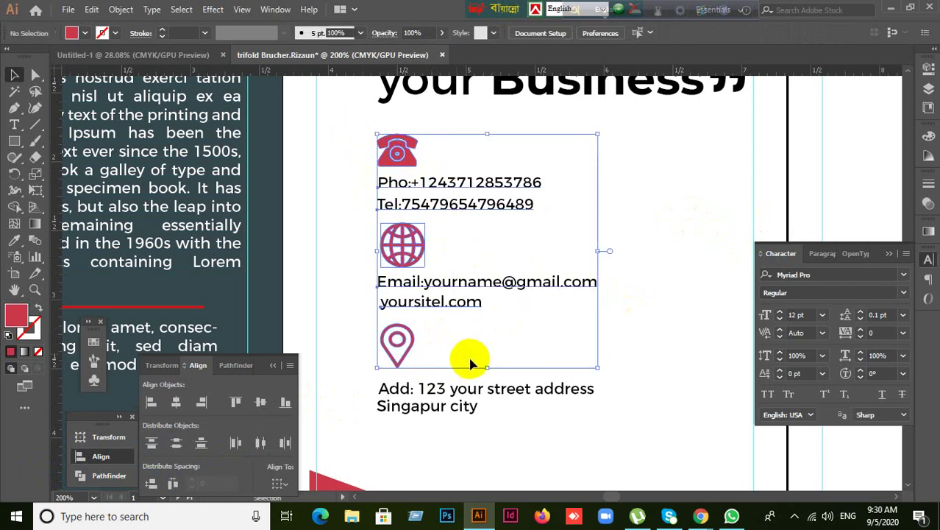
key(ctrl+h)
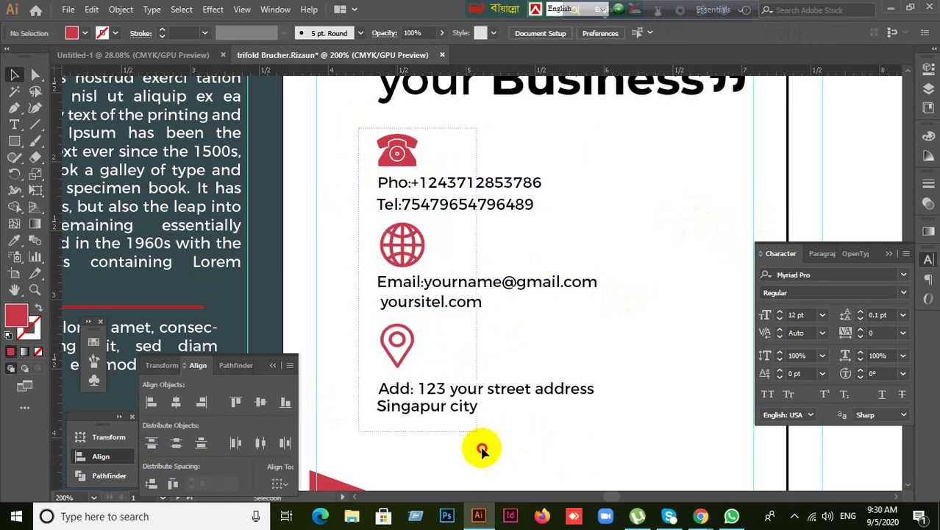
key(ctrl+h)
click(151, 402)
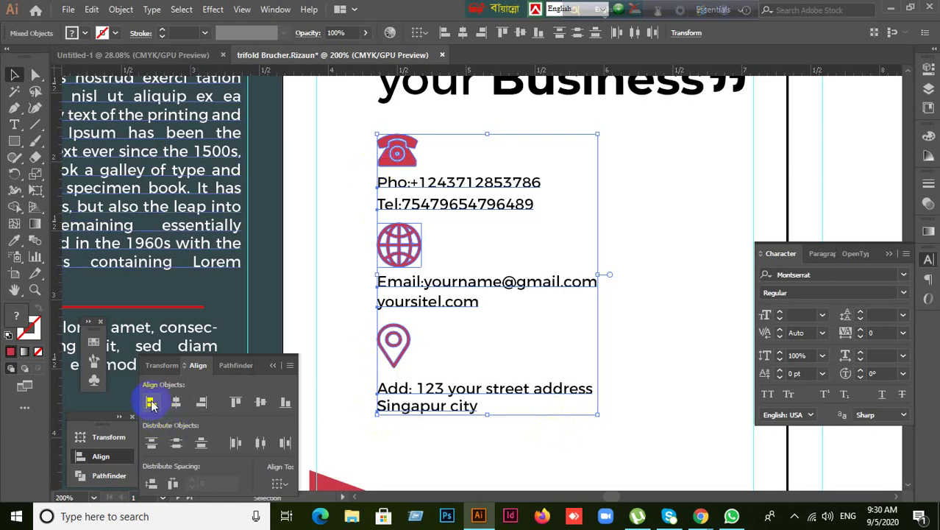
click(661, 312)
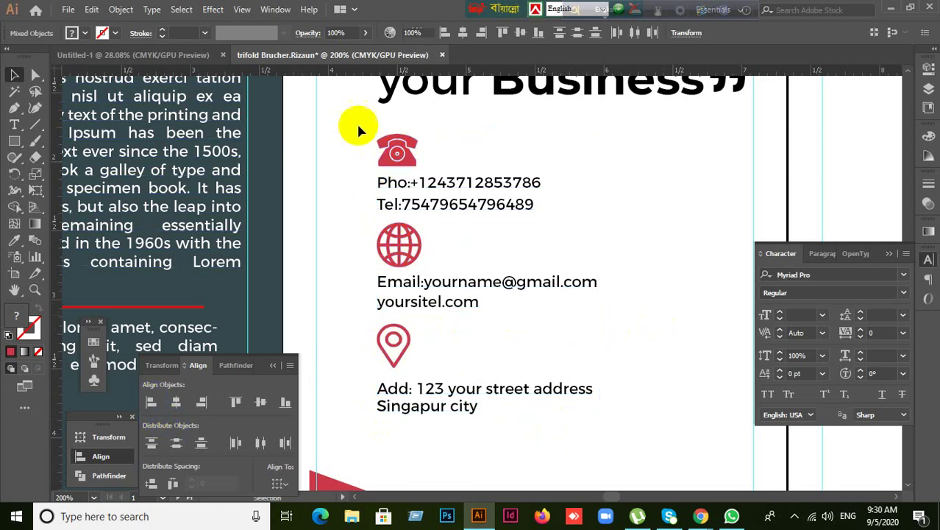
key(ctrl+minus)
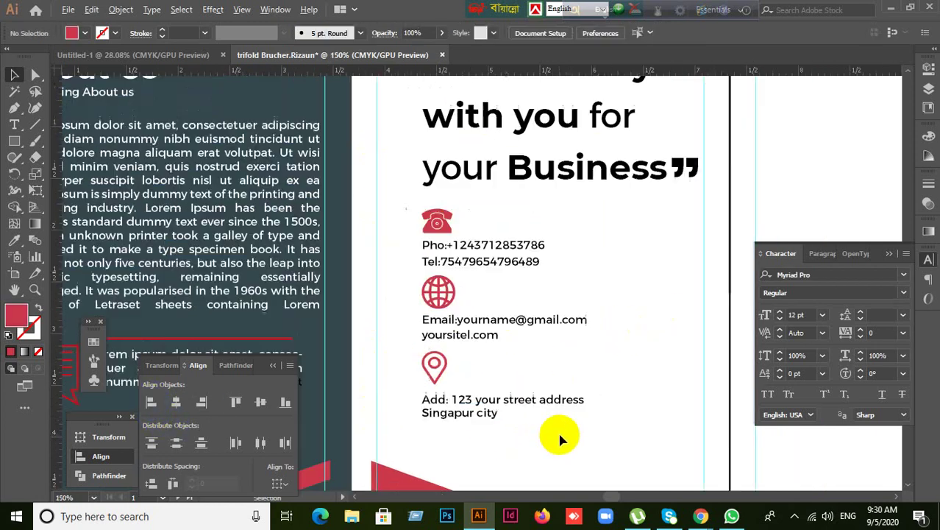
drag(564, 439, 623, 167)
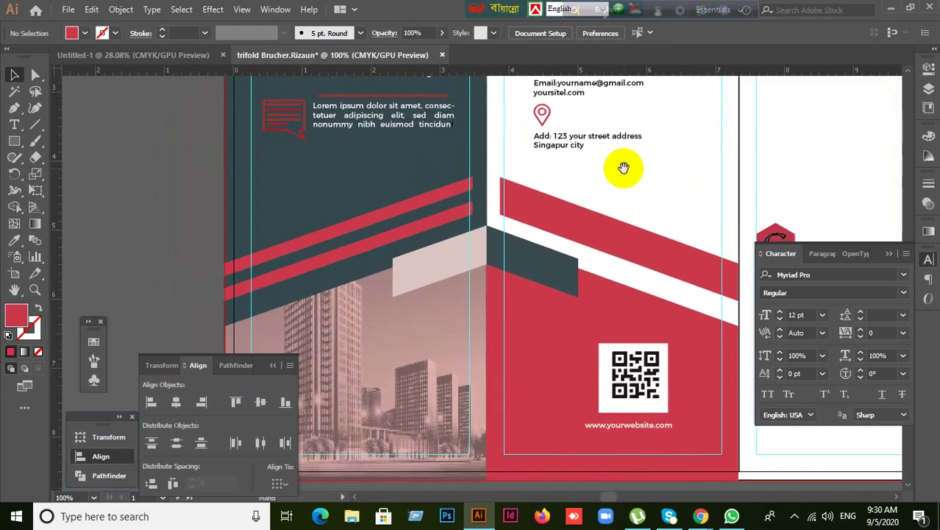
click(644, 408)
Step: Admit the waiting person in the video call, then return to the brochure
mouse_move(700, 519)
click(661, 494)
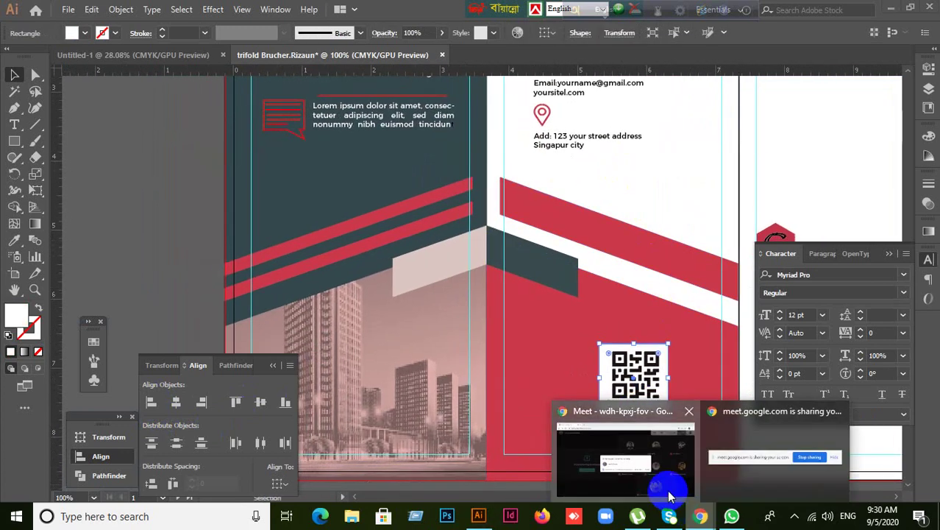
click(617, 315)
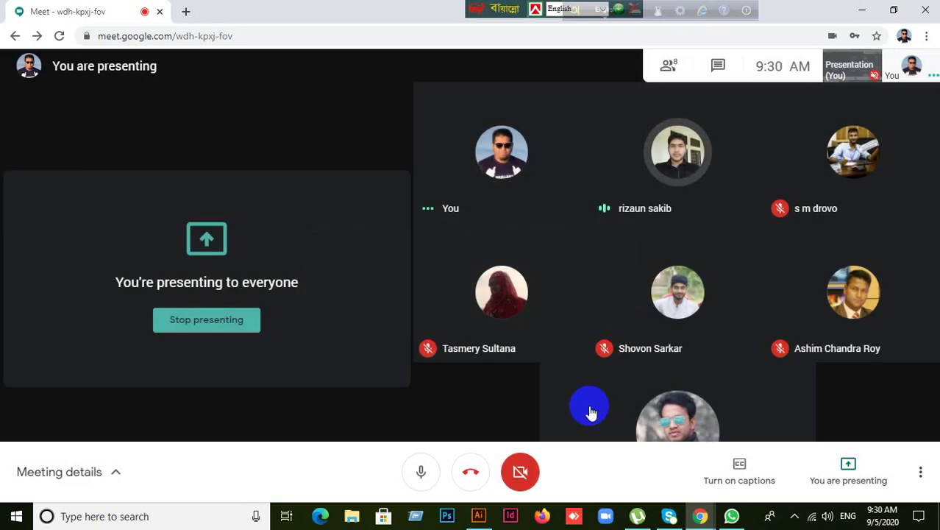
key(alt+Tab)
click(600, 373)
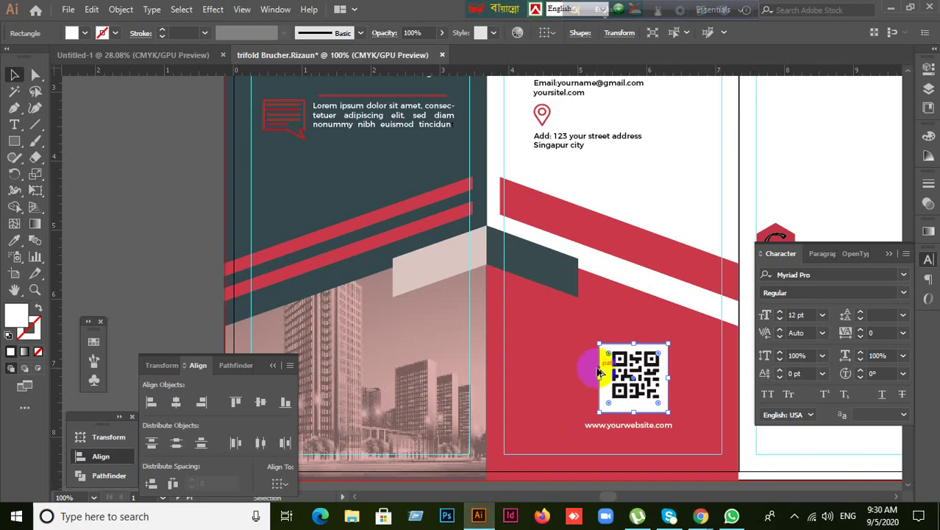
scroll(599, 373, down, 2)
scroll(603, 173, up, 4)
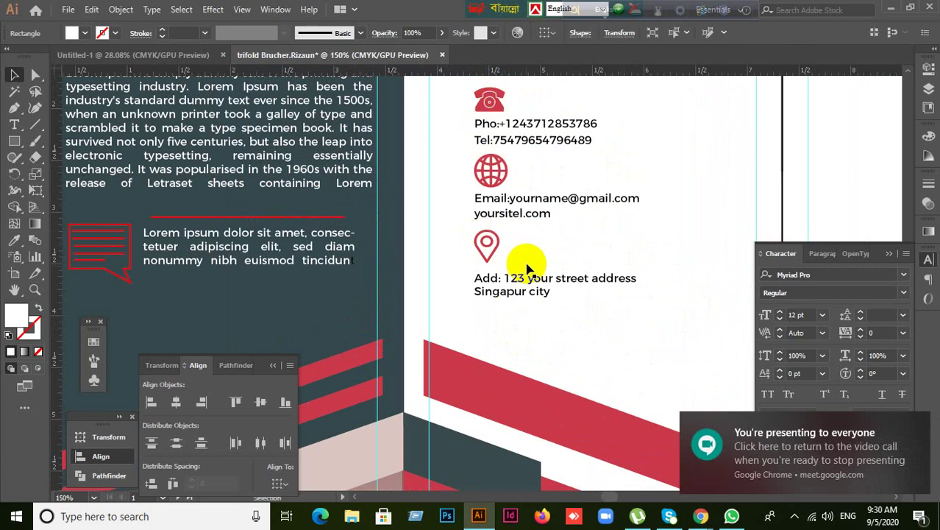
Step: Admit the second waiting participant in the Meet window and return to Illustrator
scroll(541, 315, down, 2)
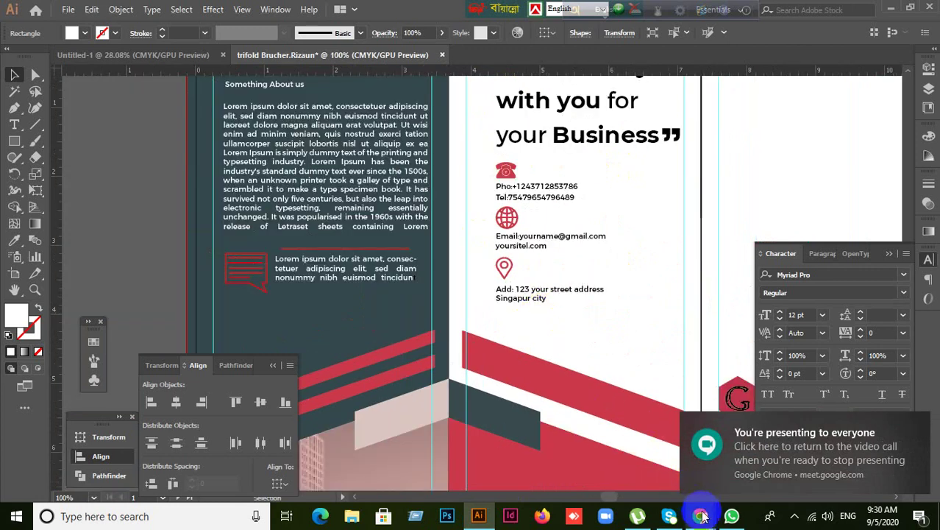
mouse_move(702, 517)
click(633, 471)
click(617, 315)
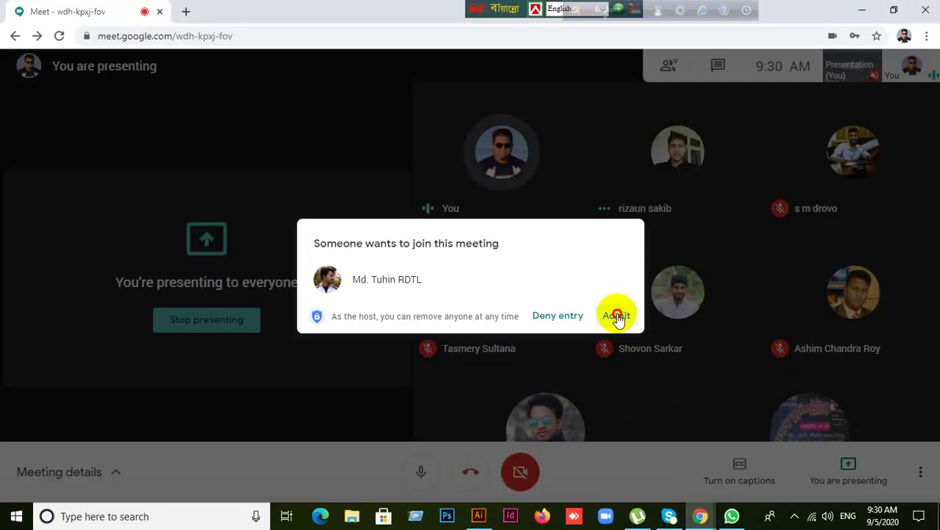
click(478, 515)
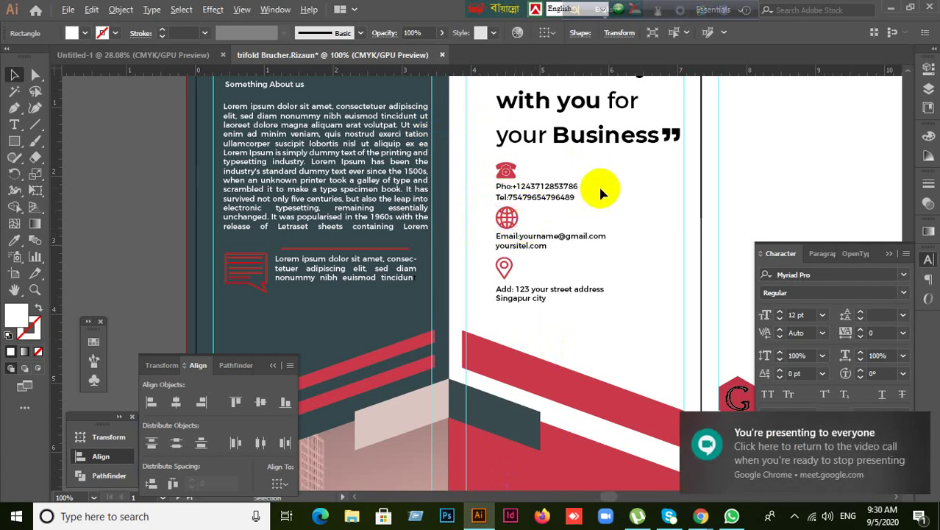
Step: Group the red phone icon with its phone and Tel lines
scroll(599, 183, up, 1)
drag(427, 153, 500, 204)
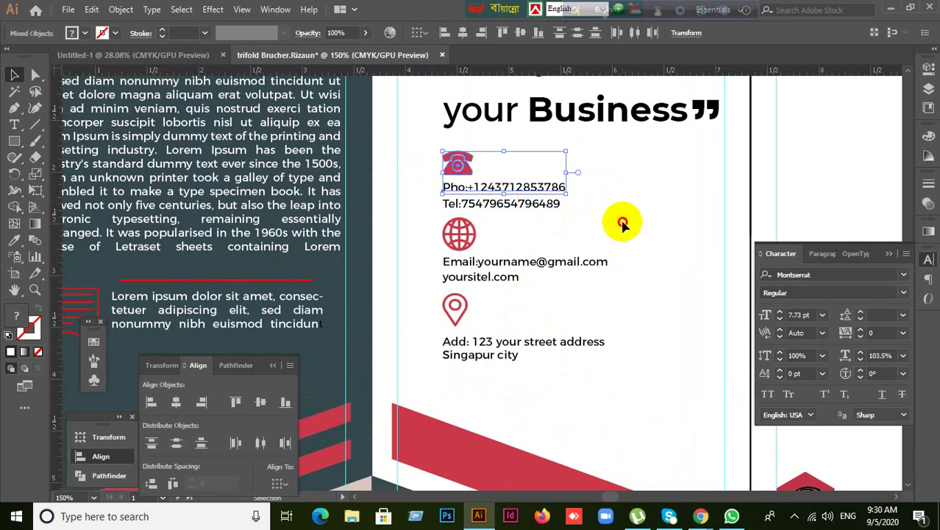
drag(435, 151, 491, 219)
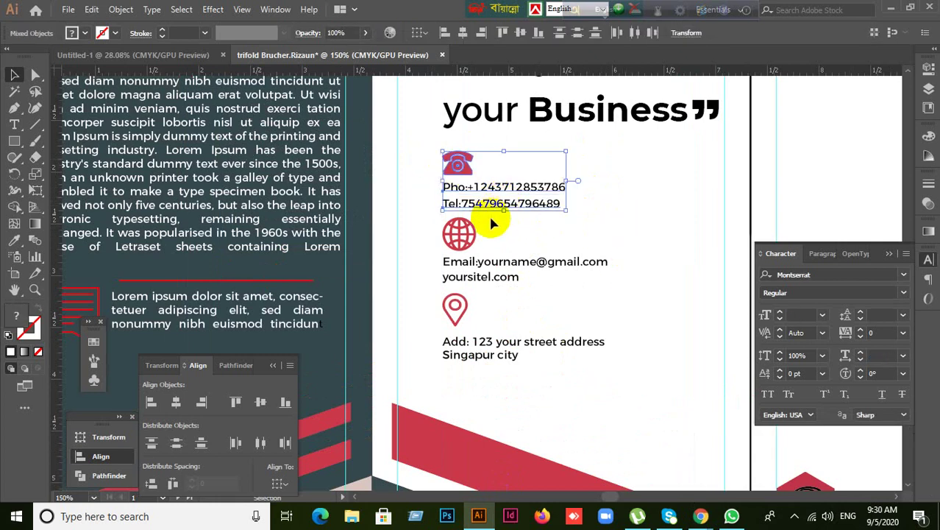
key(ctrl+g)
key(ctrl+h)
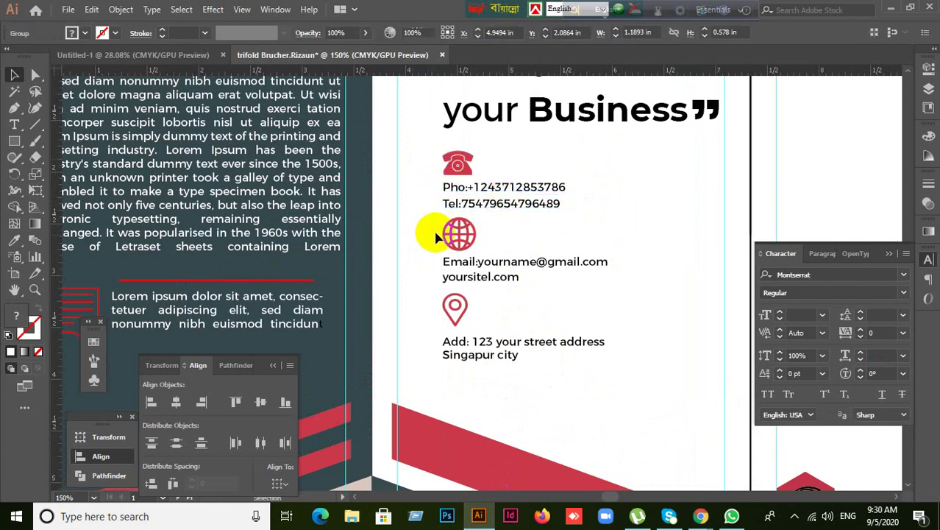
Step: Group the globe icon with the email and website lines, and the pin with the address
drag(435, 237, 486, 288)
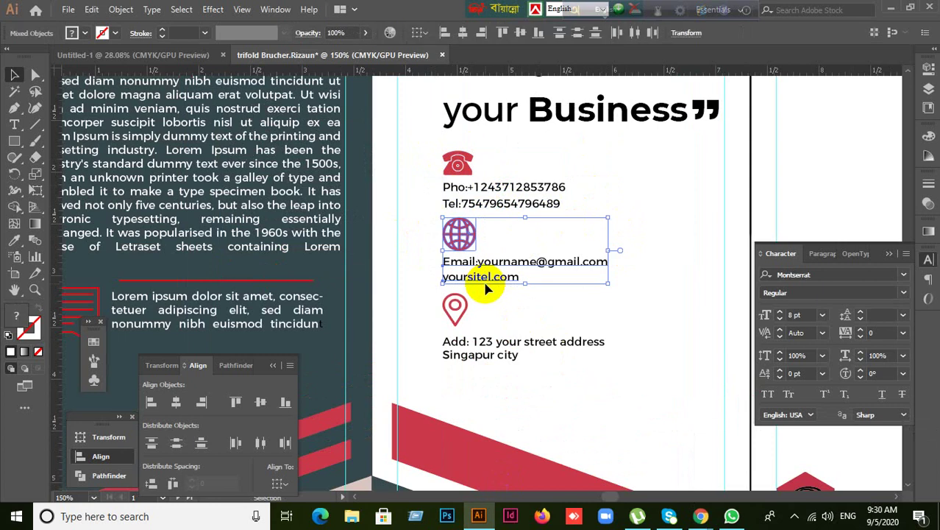
key(ctrl+g)
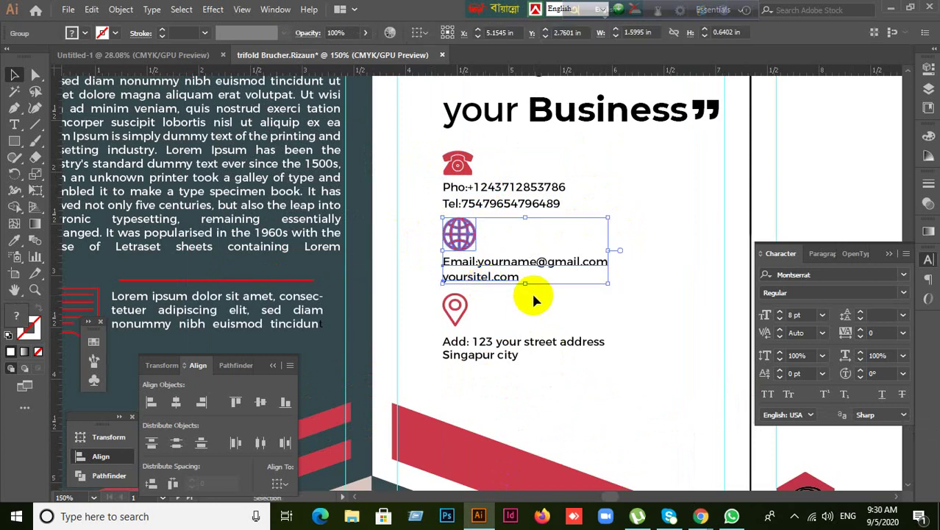
click(691, 179)
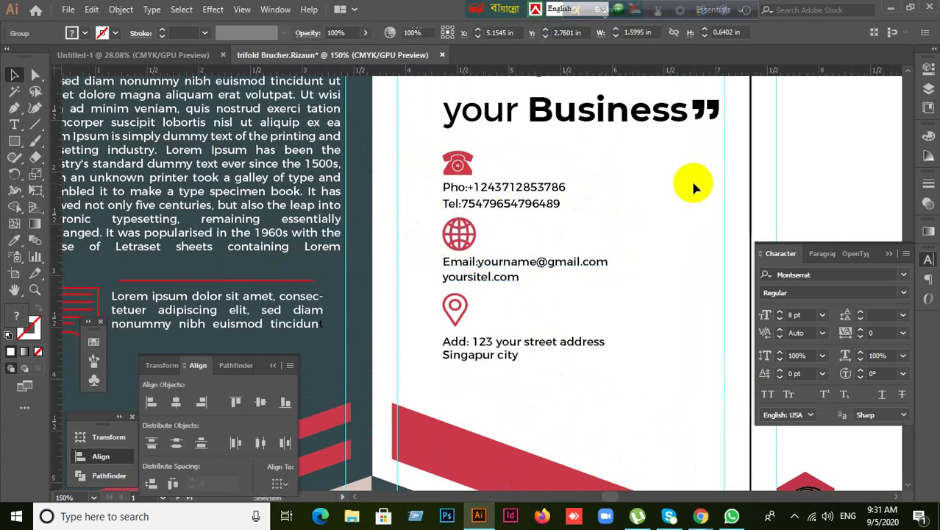
drag(435, 312, 622, 342)
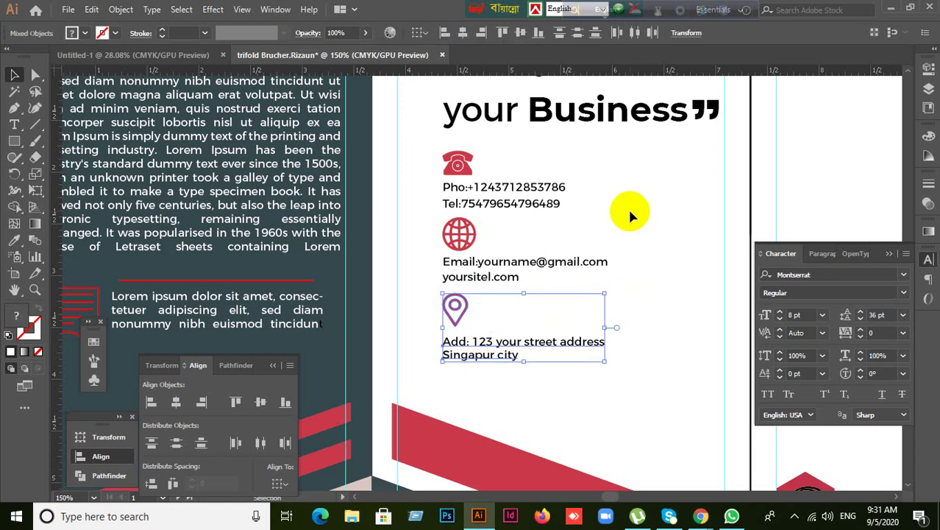
key(ctrl+g)
click(628, 239)
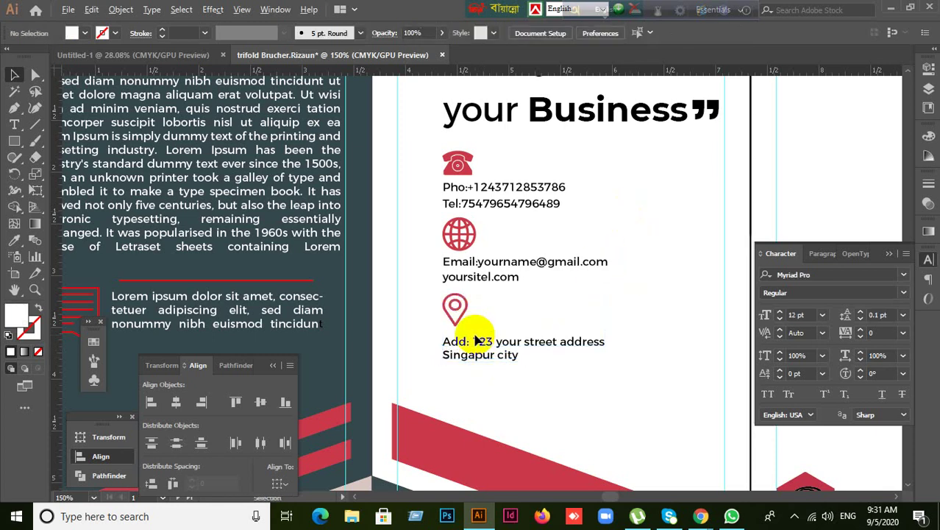
Step: Apply Vertical Distribute Space to the three contact groups
scroll(478, 335, up, 1)
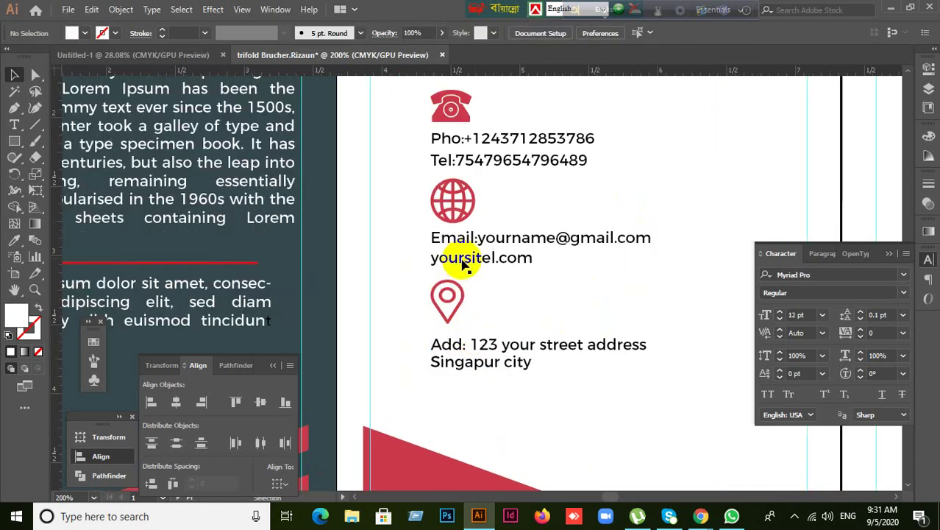
click(450, 319)
click(654, 181)
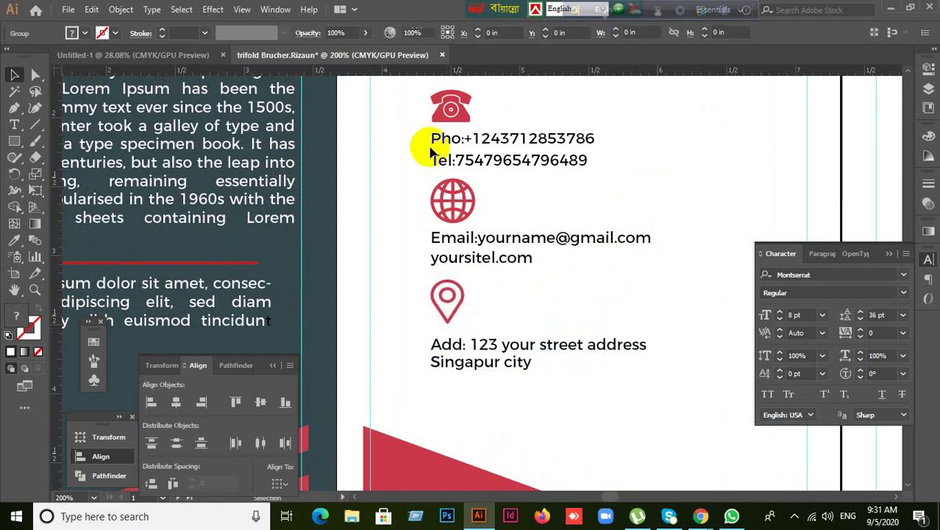
drag(415, 112, 505, 327)
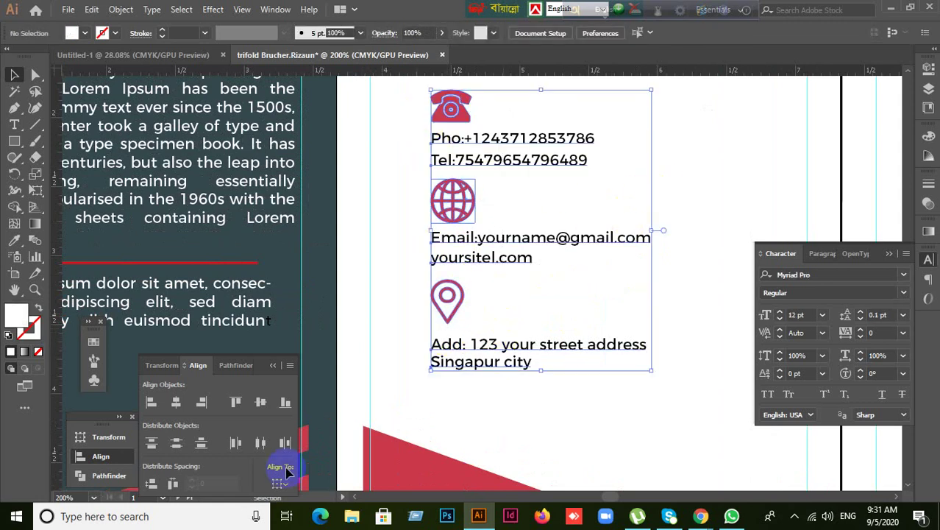
click(151, 484)
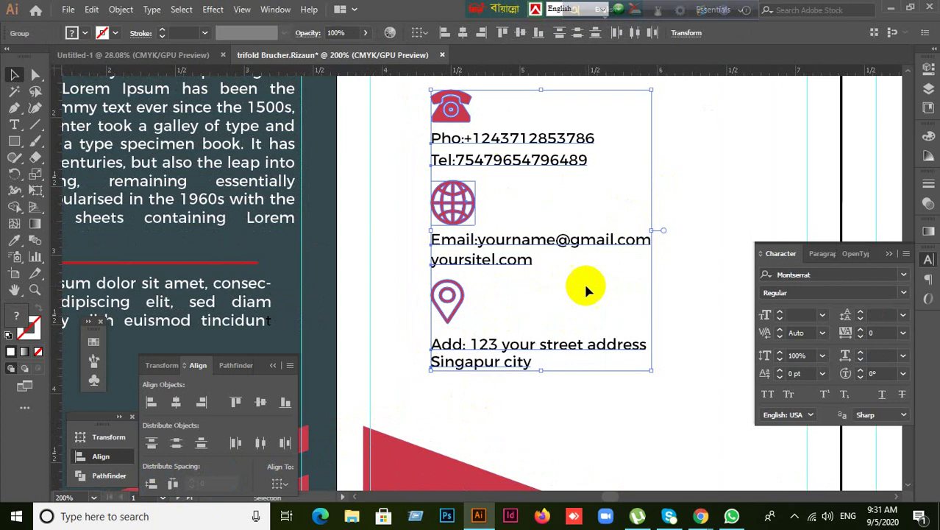
click(701, 181)
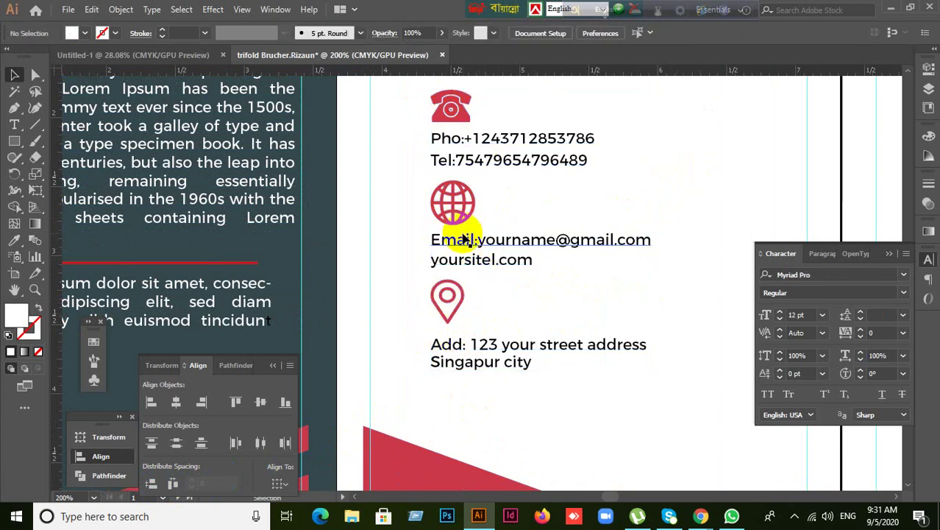
Step: Undo the spacing, reselect all three groups and reapply Vertical Distribute Space
key(ctrl+z)
key(ctrl+z)
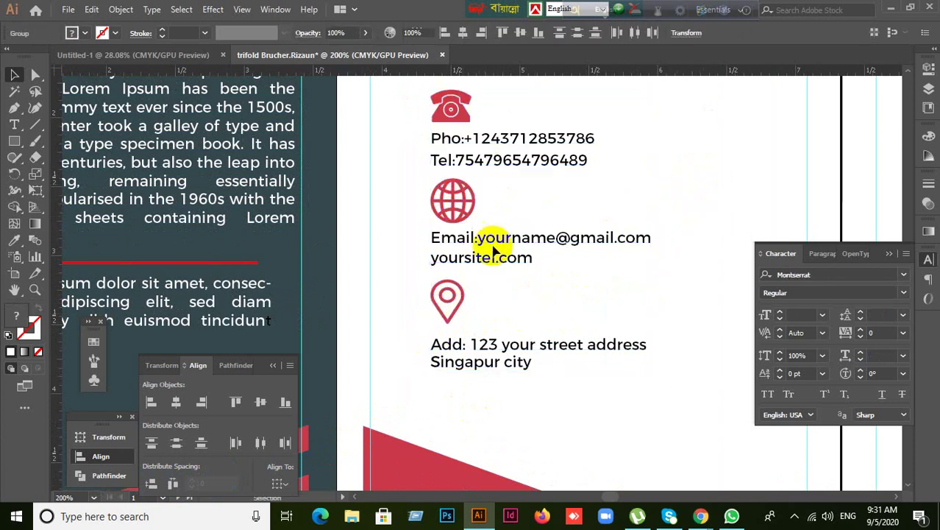
drag(408, 101, 495, 342)
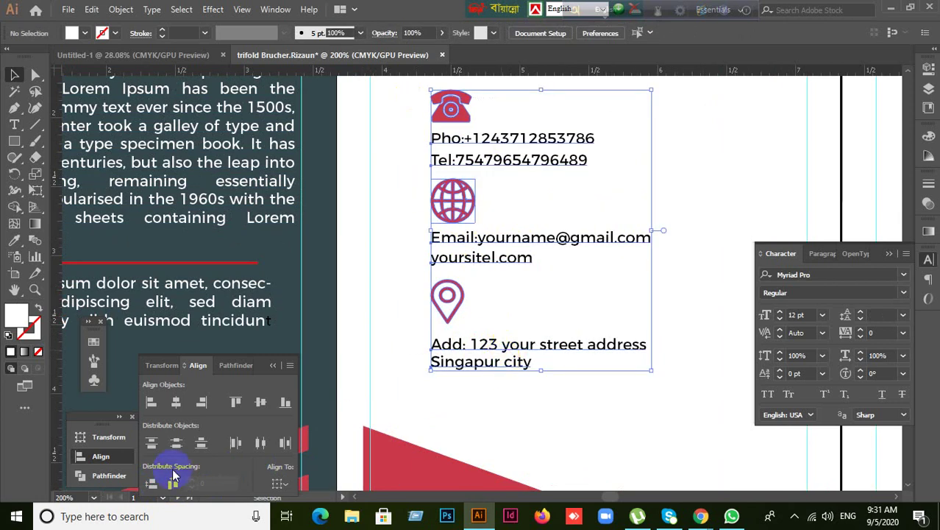
click(153, 482)
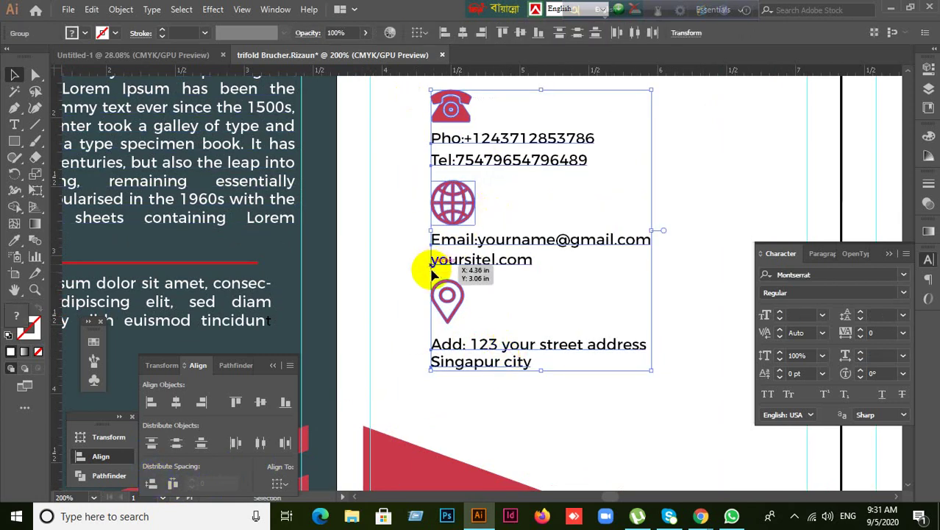
click(715, 194)
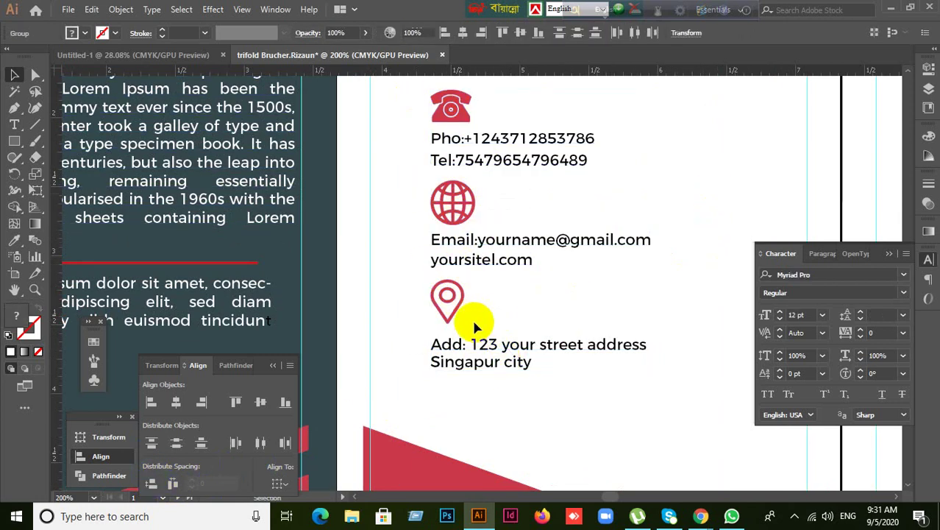
scroll(474, 313, up, 1)
click(478, 346)
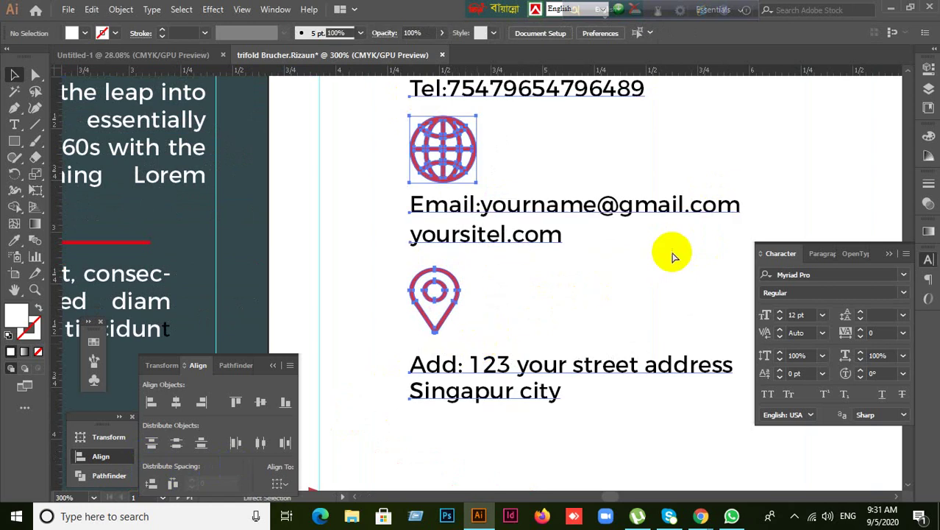
Step: Apply Vertical Distribute Center to the phone, email and address contact blocks
scroll(672, 252, down, 2)
click(512, 227)
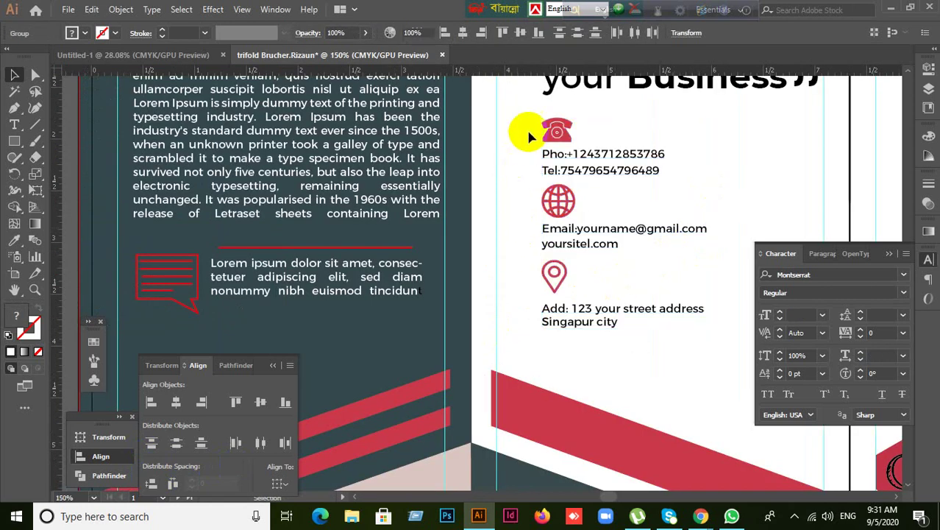
click(603, 319)
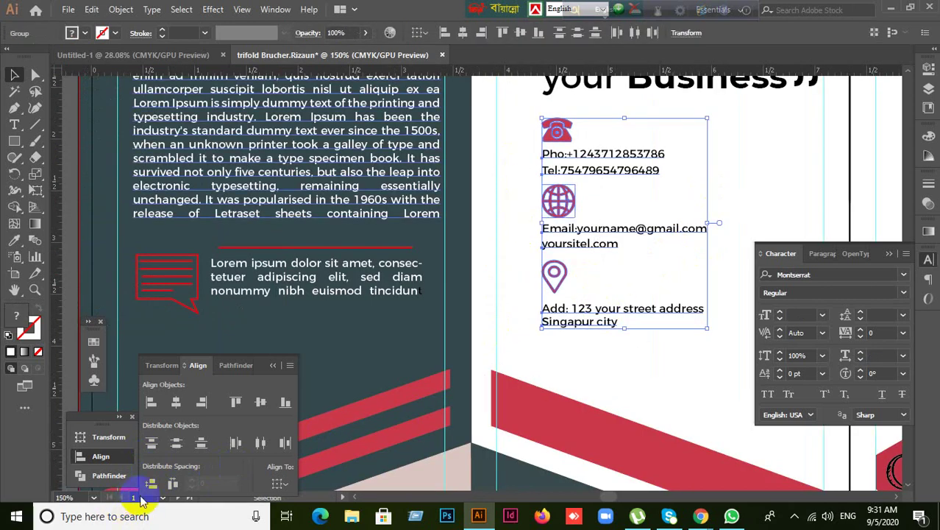
click(175, 440)
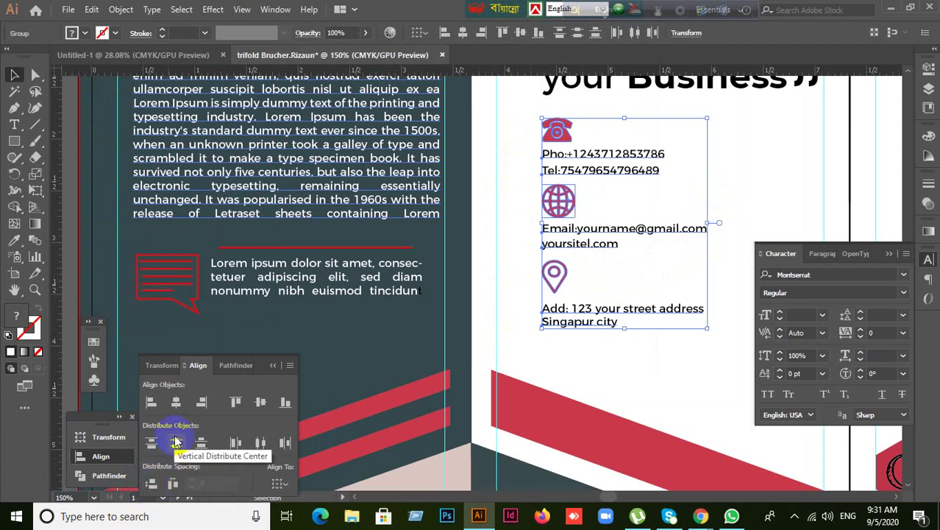
click(175, 441)
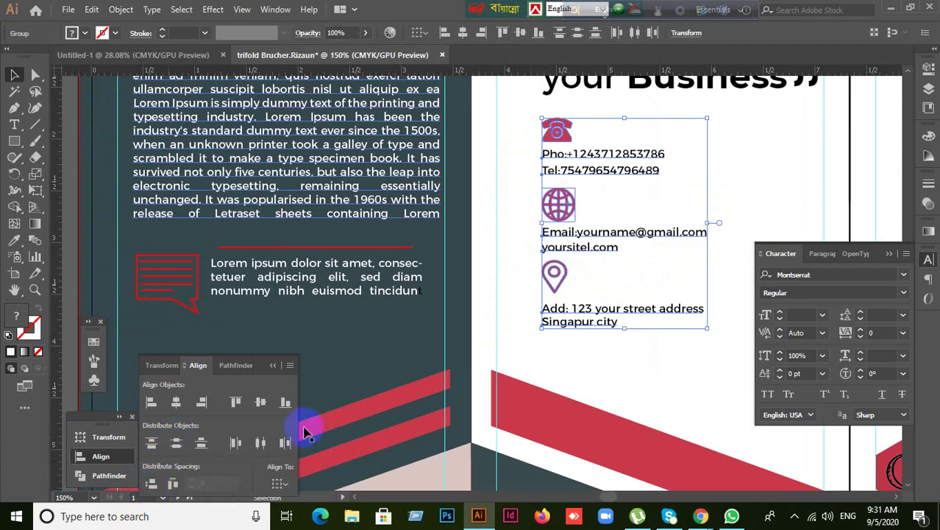
click(617, 375)
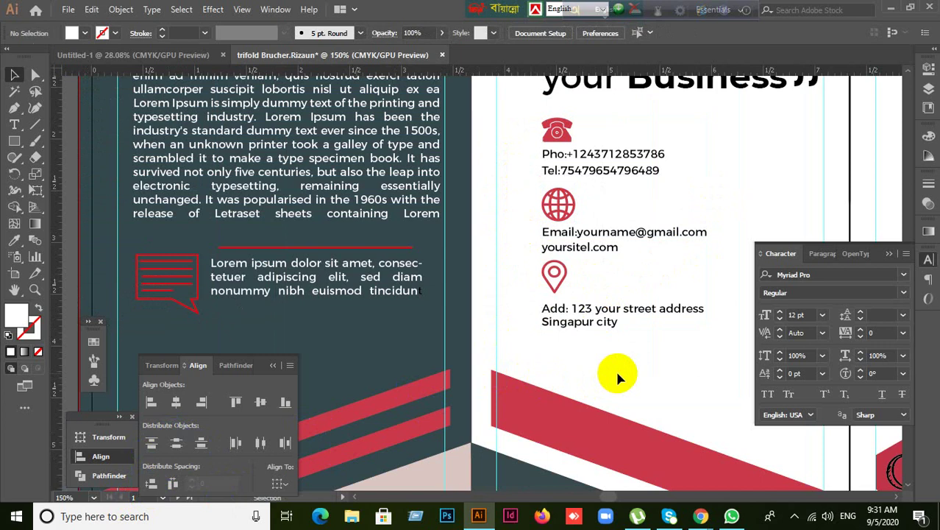
Step: Check the globe/email, pin/address and phone blocks individually for correct grouping
click(570, 211)
click(558, 278)
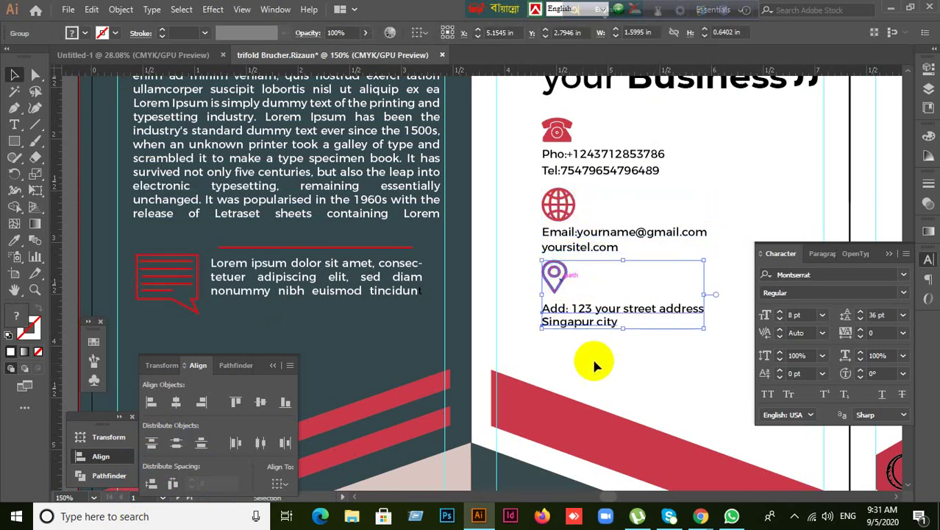
click(604, 391)
click(559, 203)
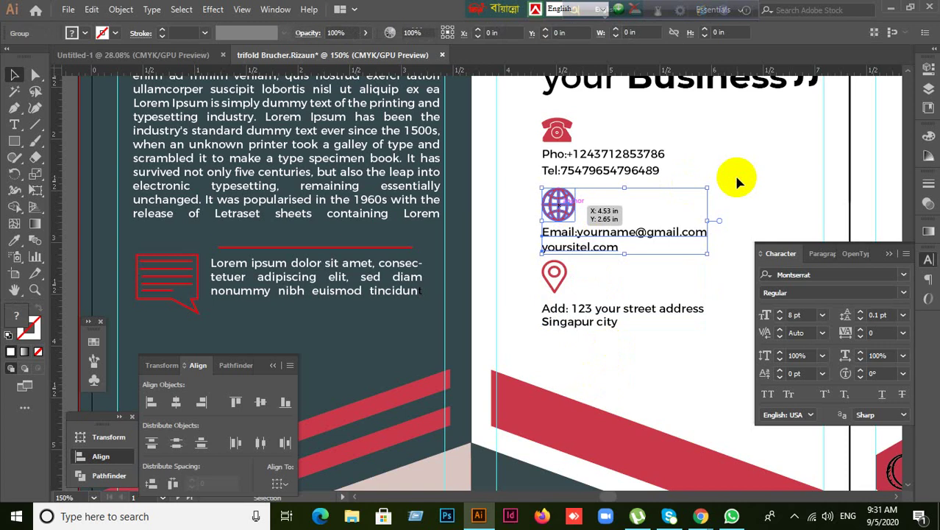
click(597, 153)
click(597, 153)
click(712, 189)
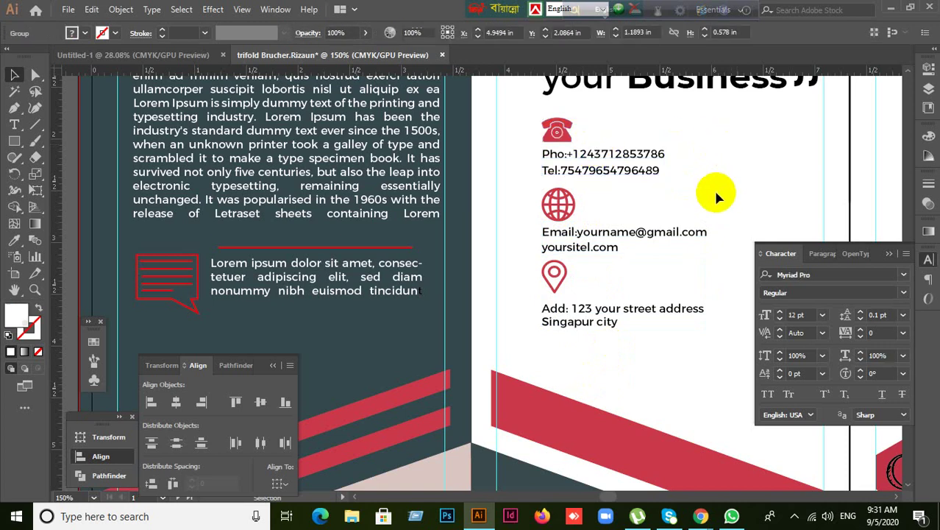
Step: Close the Character settings panel
scroll(713, 188, up, 1)
click(890, 254)
scroll(724, 221, up, 3)
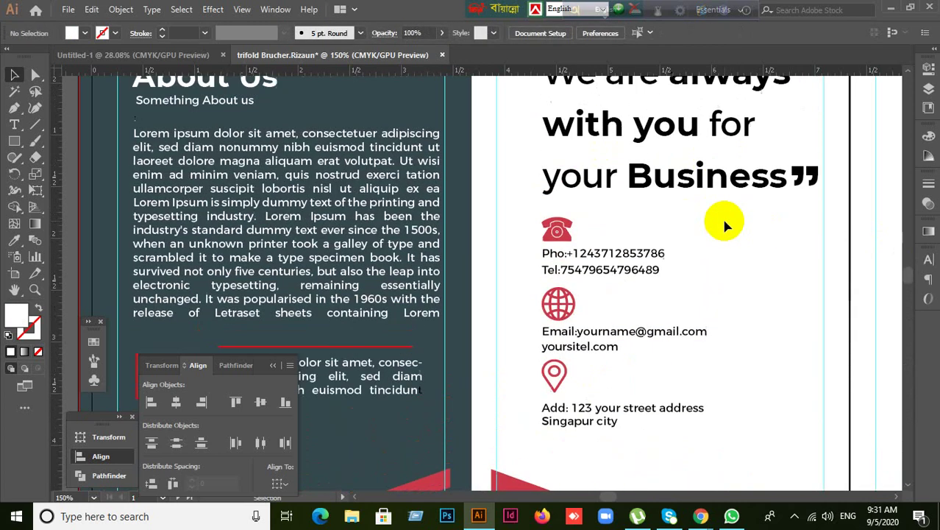
click(673, 211)
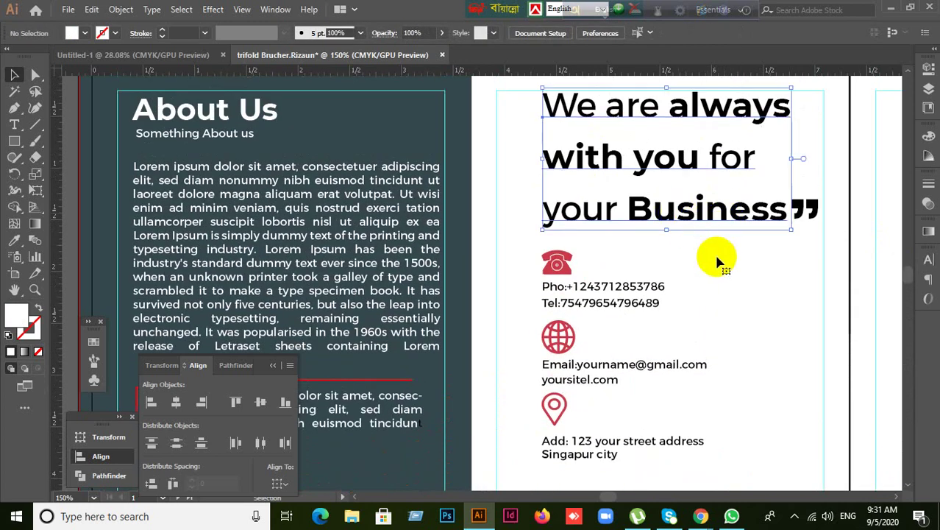
click(653, 248)
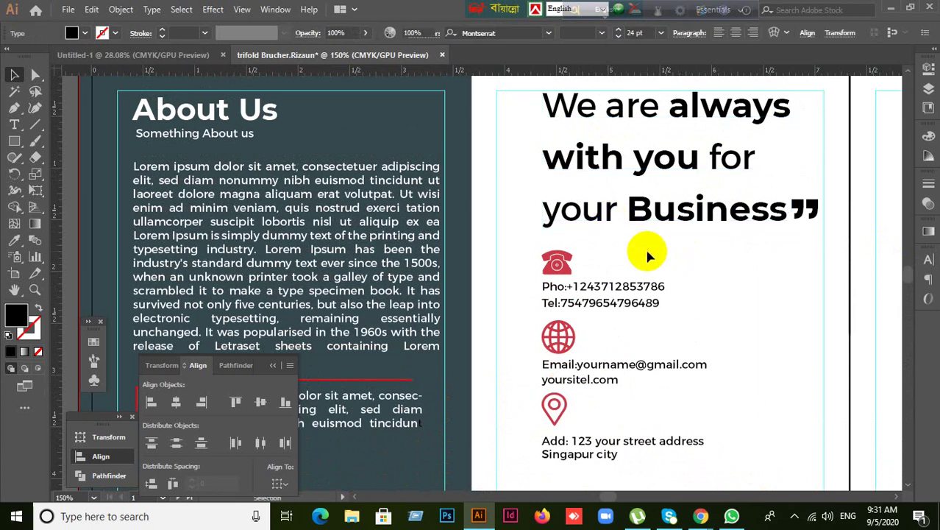
drag(619, 211, 587, 213)
key(Escape)
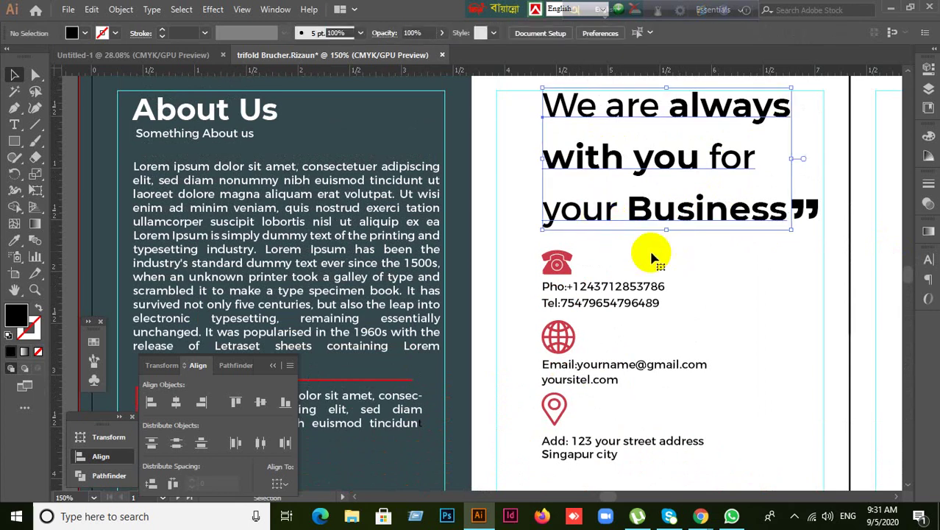
click(651, 256)
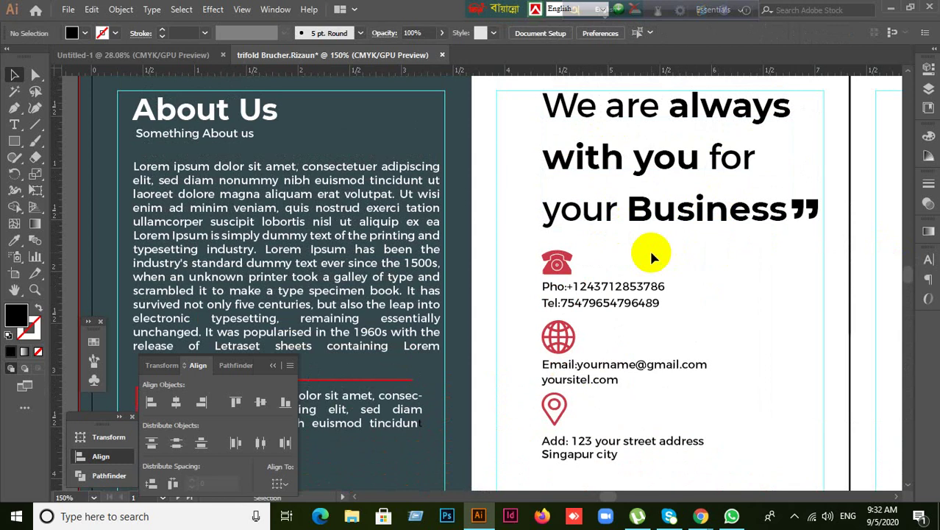
scroll(653, 314, down, 2)
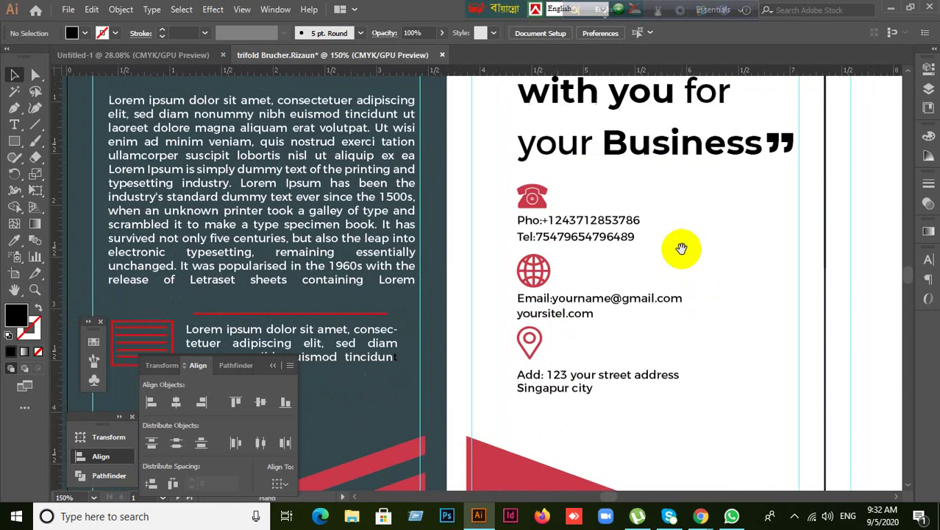
mouse_move(700, 515)
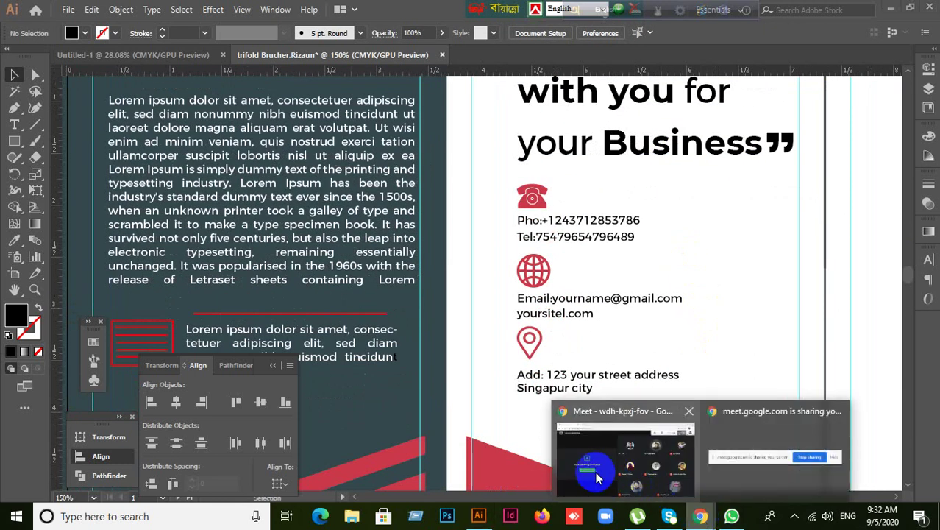
click(596, 477)
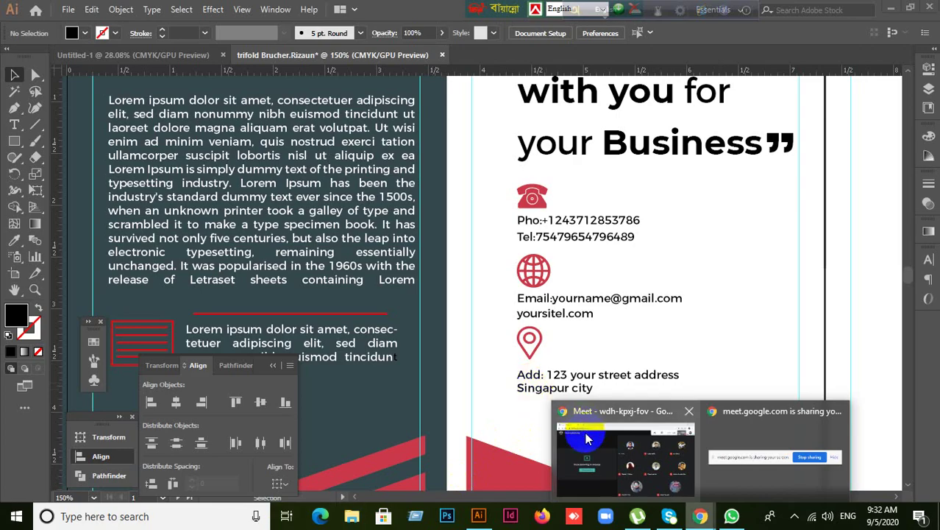
click(584, 405)
click(479, 516)
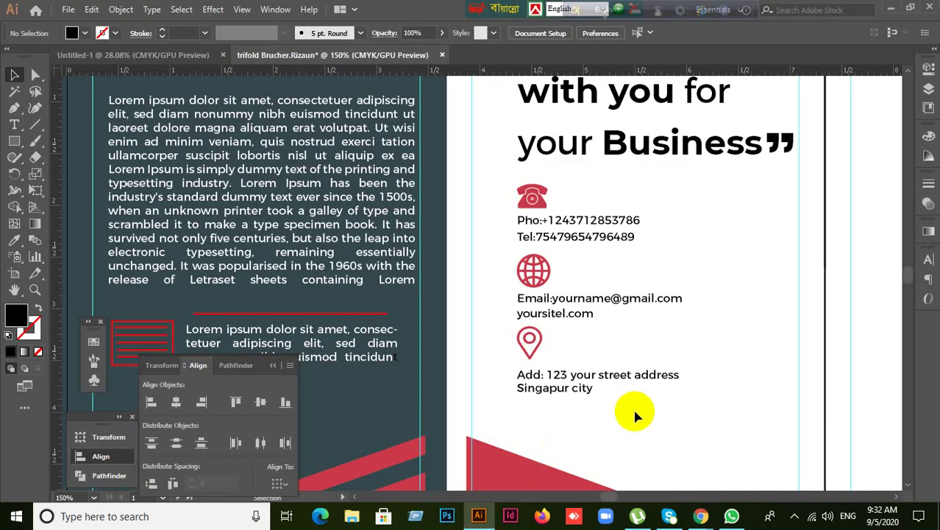
click(533, 271)
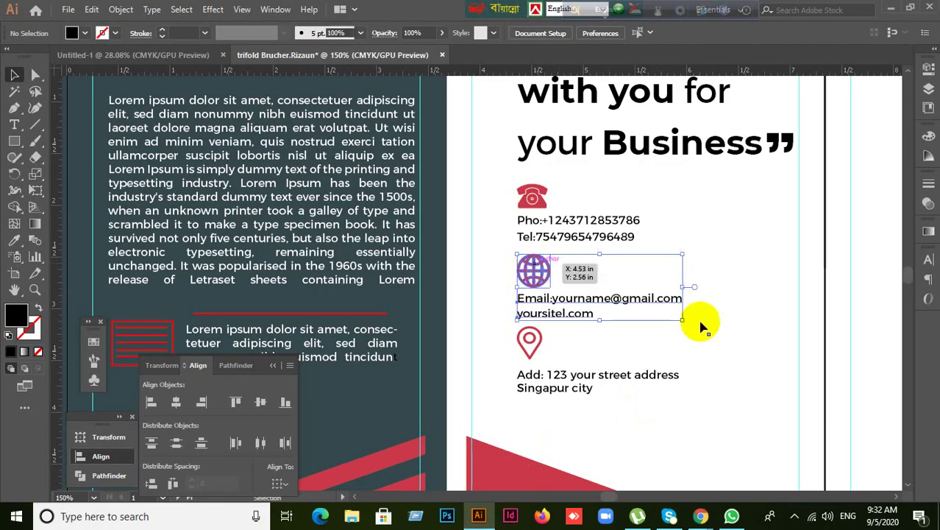
click(737, 321)
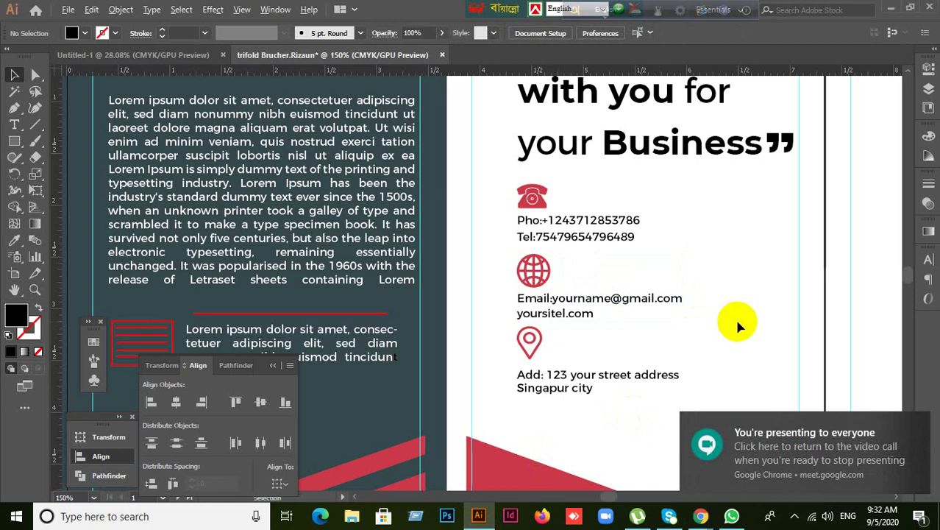
scroll(737, 325, down, 1)
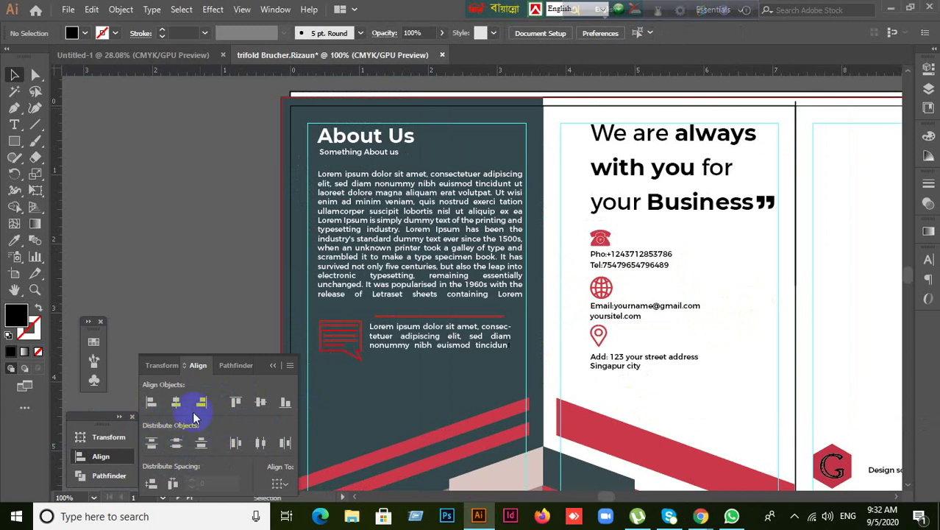
click(160, 483)
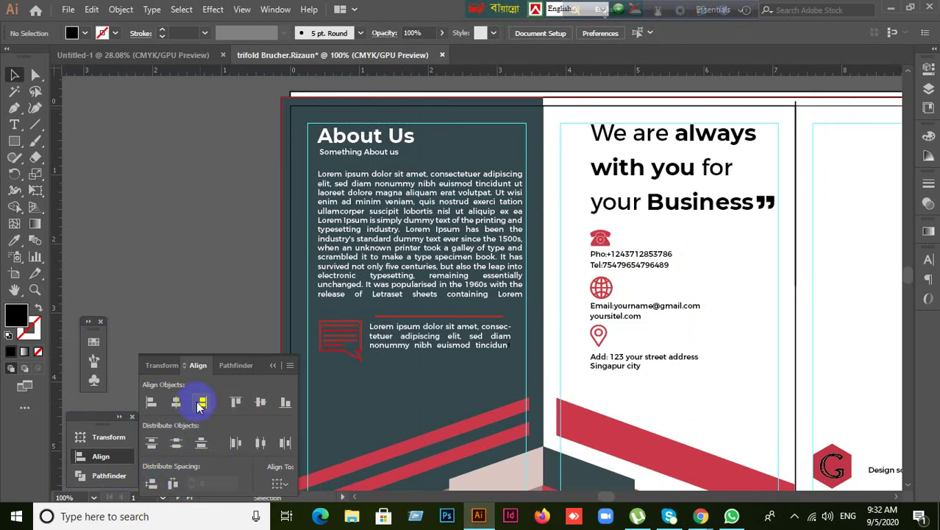
click(287, 404)
click(184, 444)
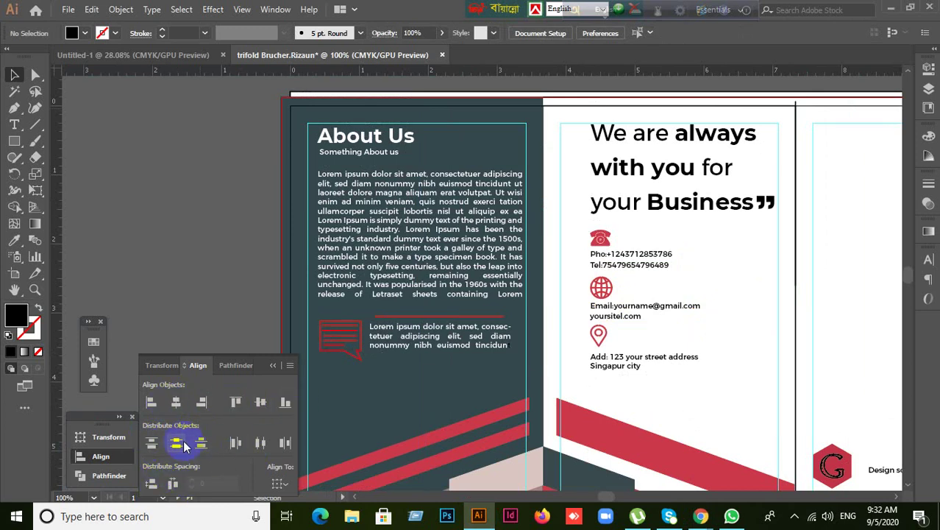
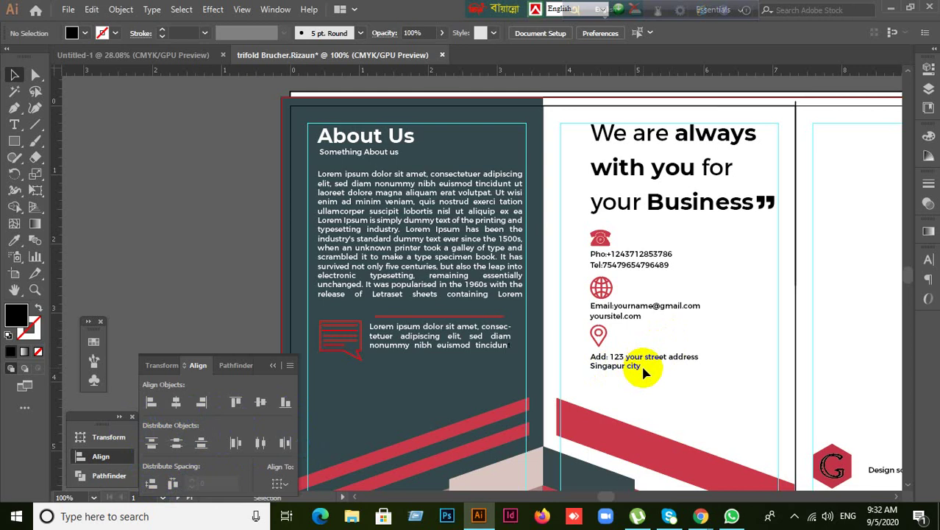
Step: Ungroup the location pin icon from the address text in the contact panel
scroll(642, 371, down, 3)
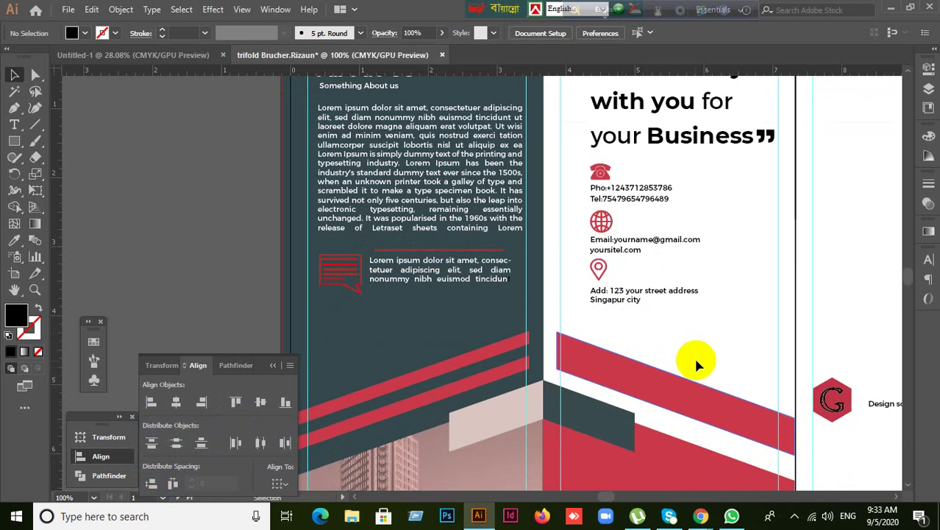
drag(709, 384, 608, 332)
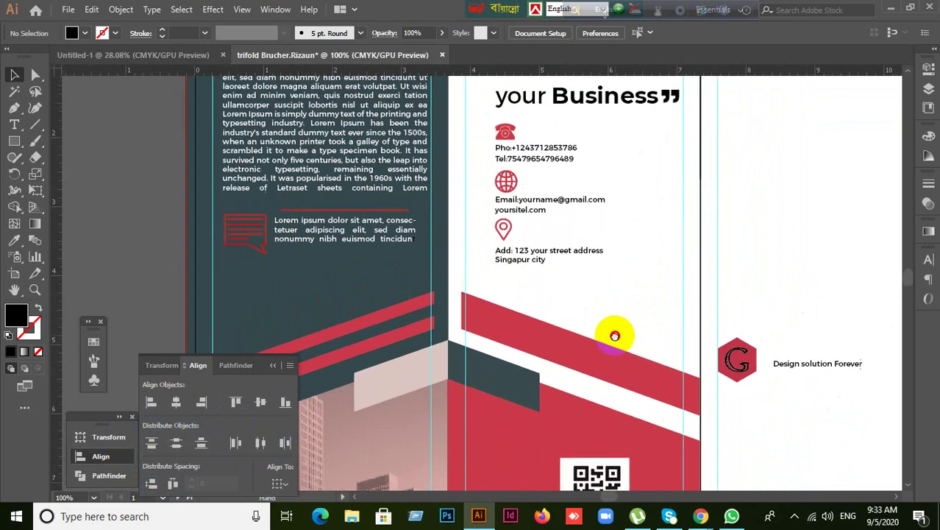
click(528, 254)
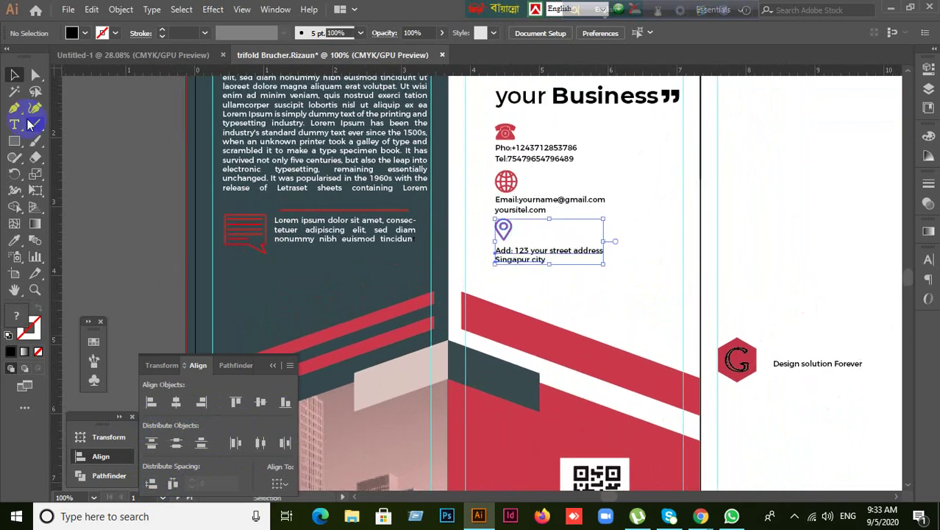
click(624, 280)
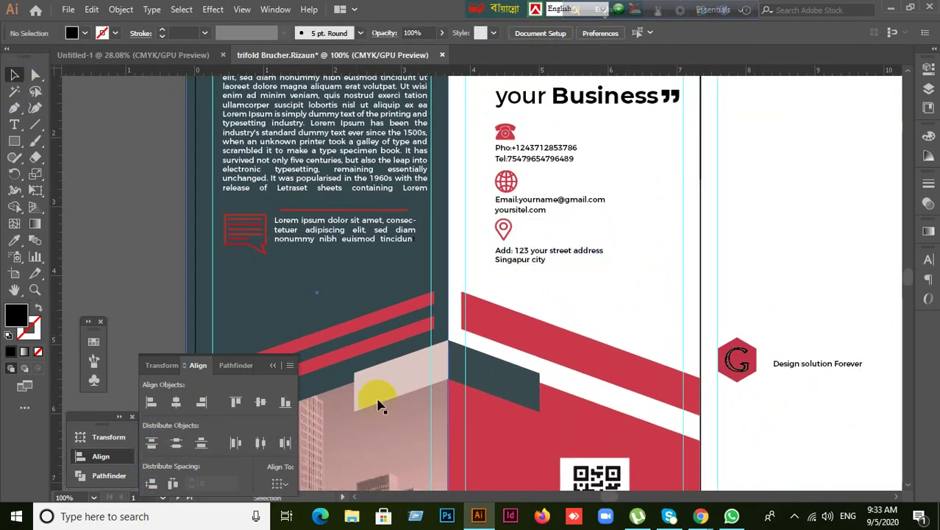
click(514, 224)
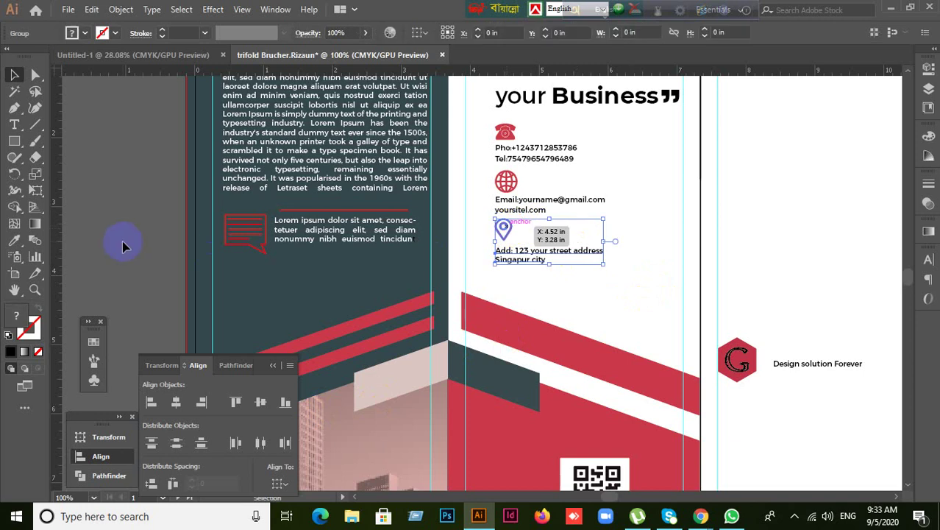
click(610, 210)
scroll(609, 209, up, 1)
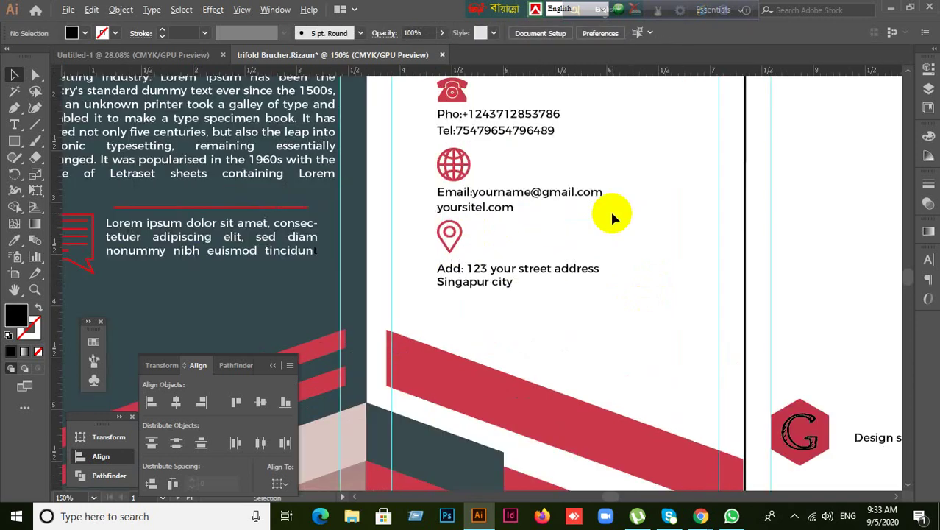
scroll(609, 221, up, 2)
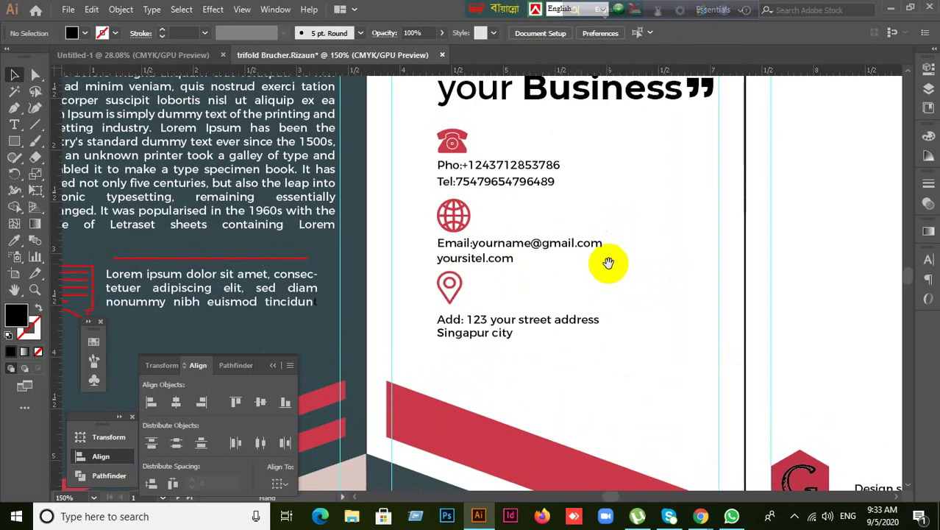
click(457, 291)
right_click(456, 293)
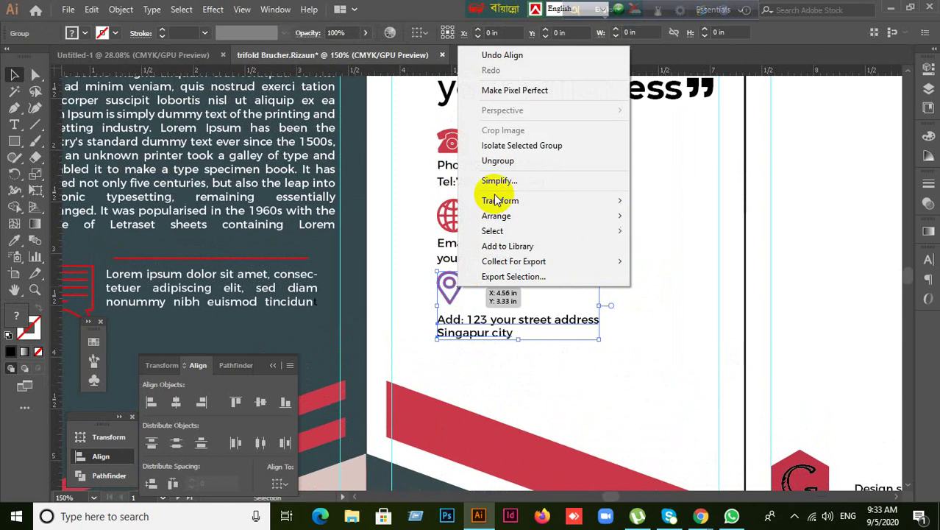
click(509, 164)
click(655, 284)
Step: Verify that the globe/email group and the lone pin icon now select separately
click(466, 225)
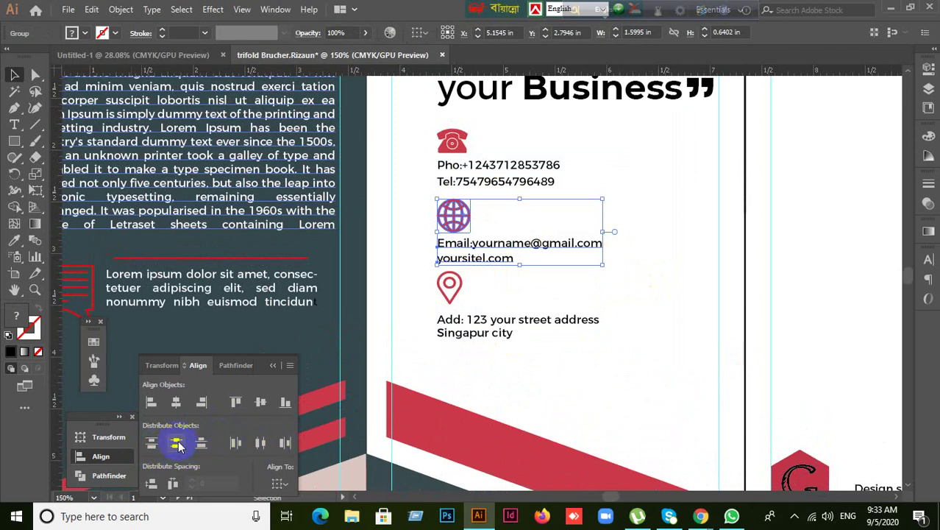
click(617, 377)
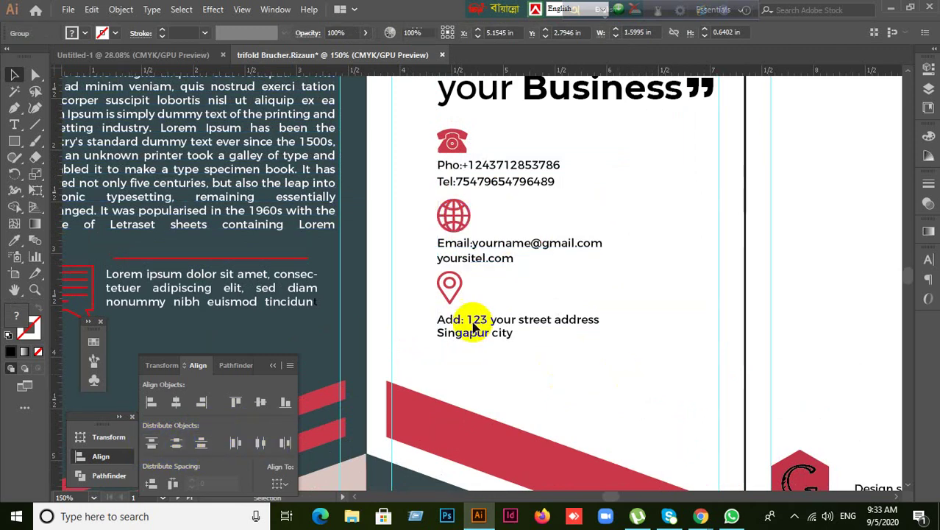
click(449, 291)
click(480, 355)
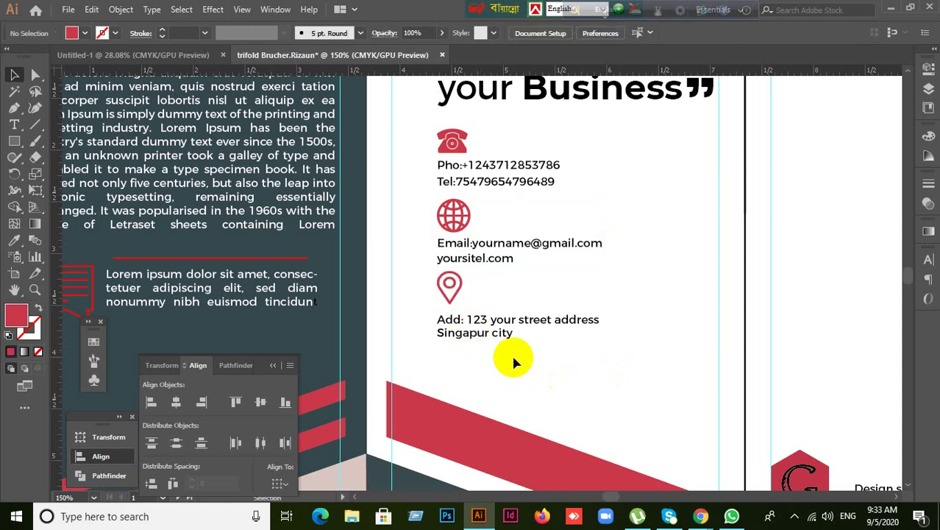
scroll(512, 361, up, 1)
drag(494, 261, 497, 335)
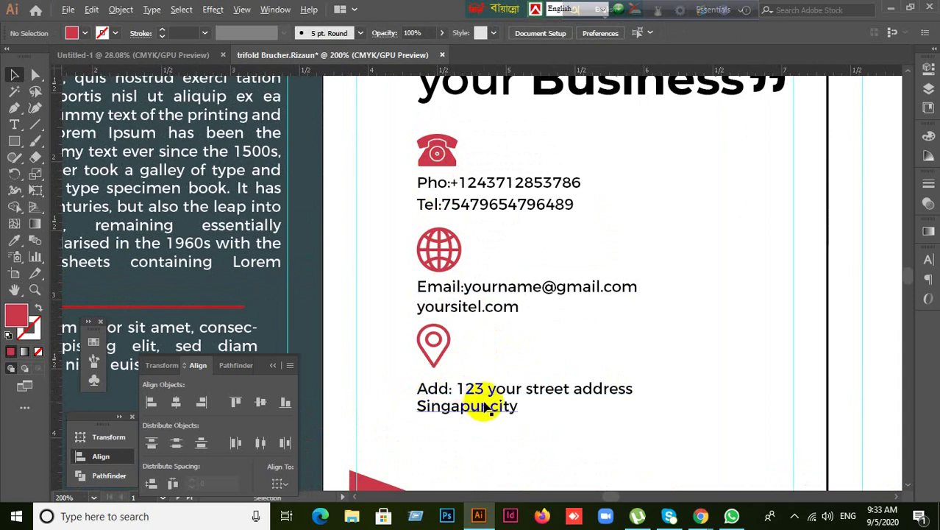
scroll(487, 405, down, 2)
drag(556, 426, 631, 188)
scroll(631, 188, down, 1)
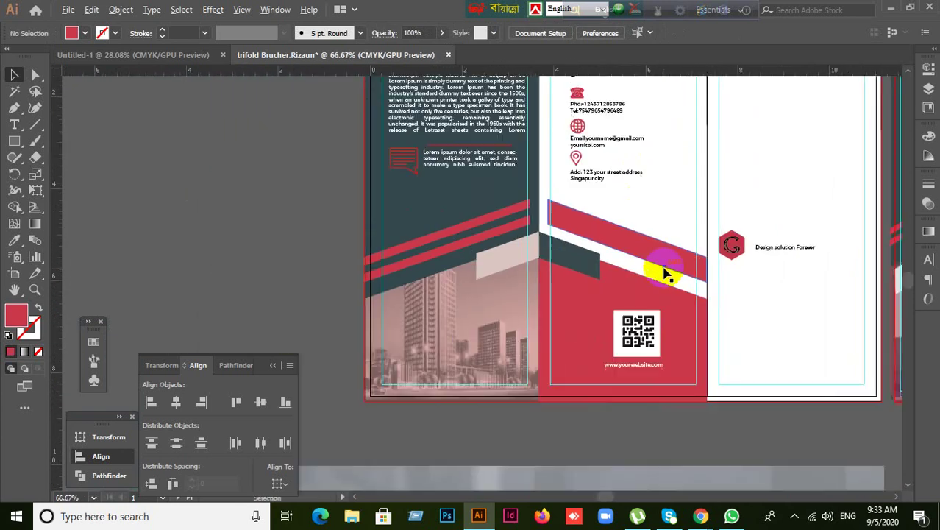
Step: Restore the cover's city photo, Graphstates logo and CORPORATE TRIFOLD BROCHURE title
drag(790, 308, 610, 309)
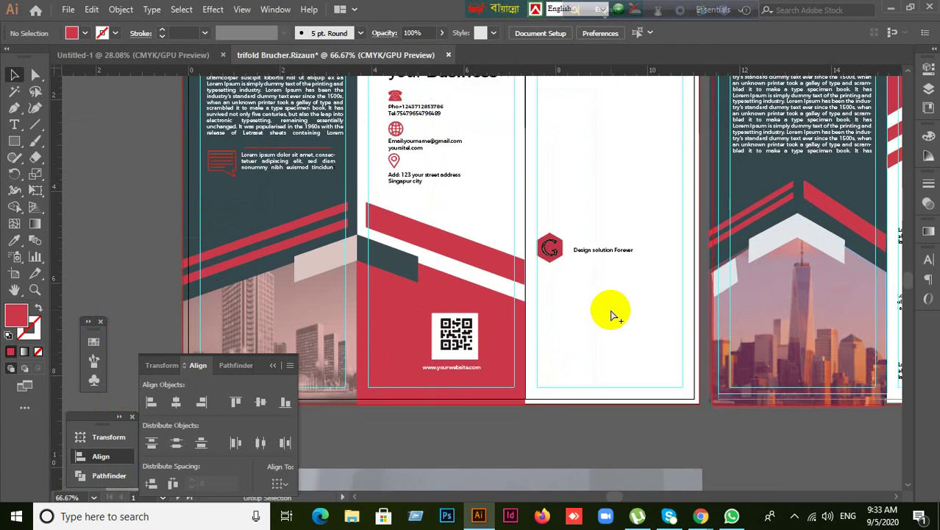
key(ctrl+f)
click(574, 274)
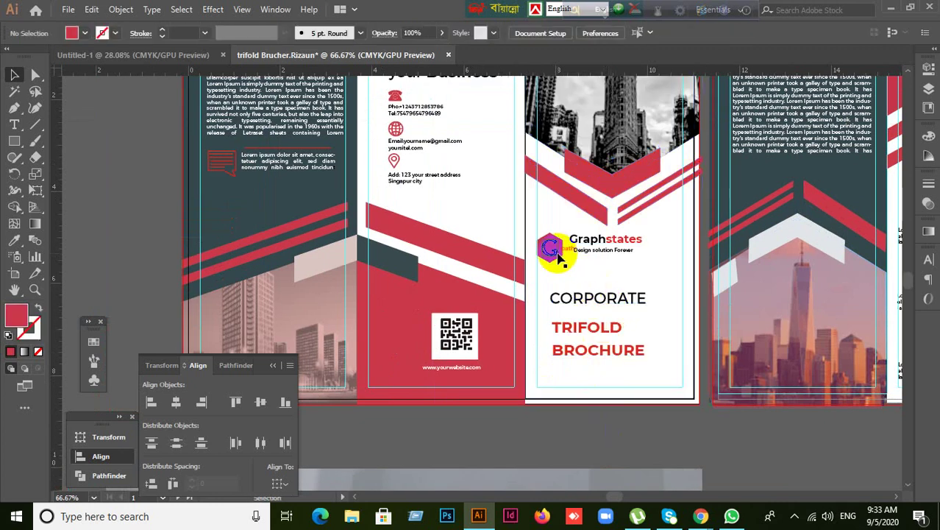
click(586, 284)
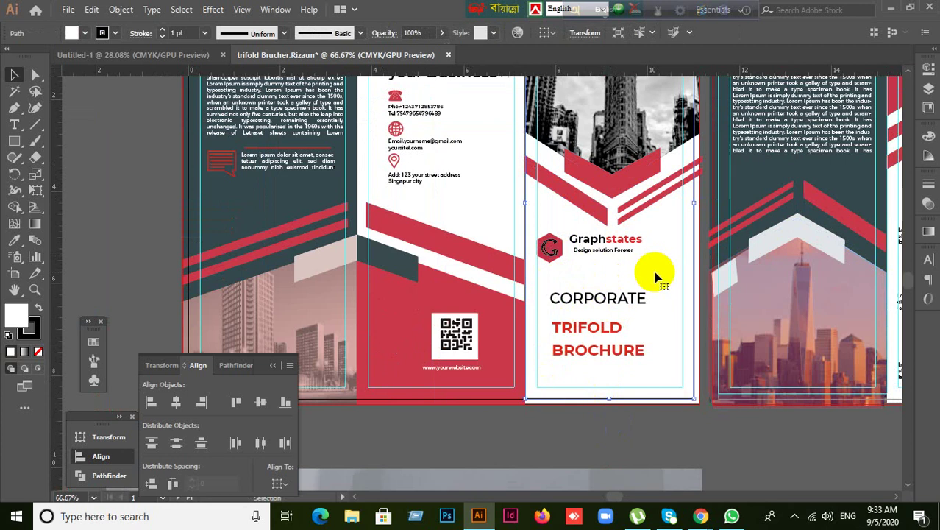
Step: Move the thin strip beside the photo right onto the Welcome panel's edge, checking it in Outline view
scroll(552, 272, up, 4)
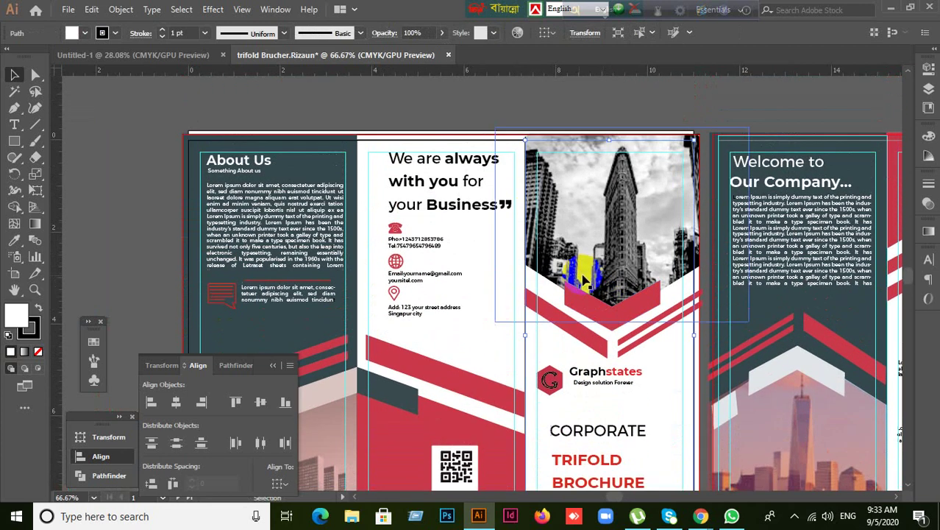
click(197, 184)
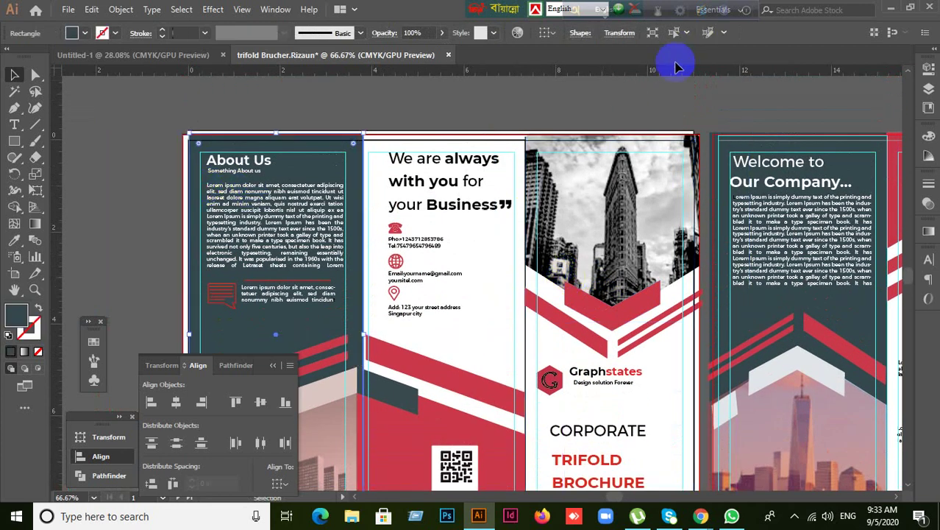
click(682, 101)
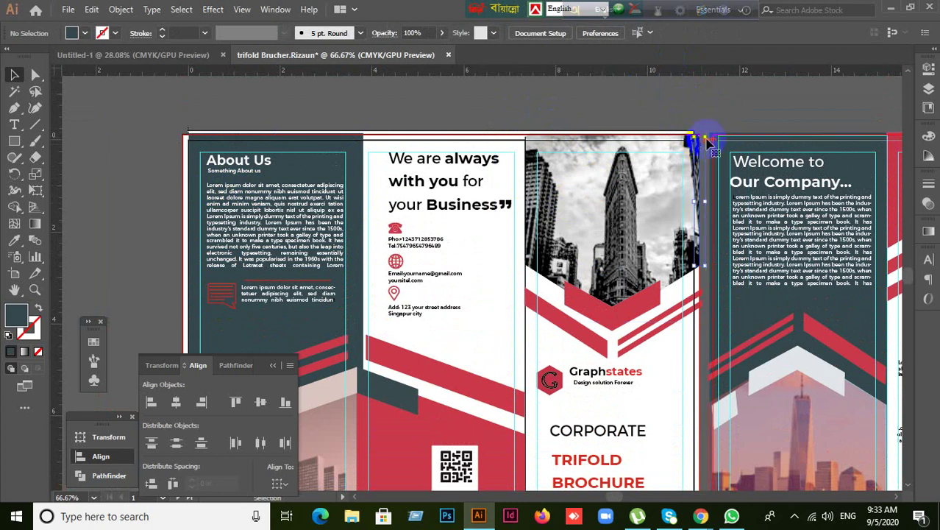
click(721, 109)
click(702, 183)
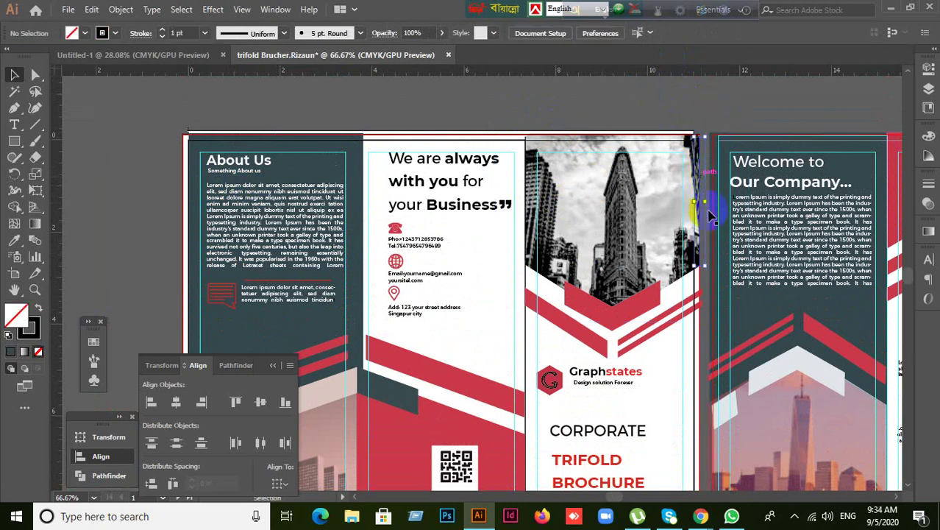
drag(702, 215, 645, 98)
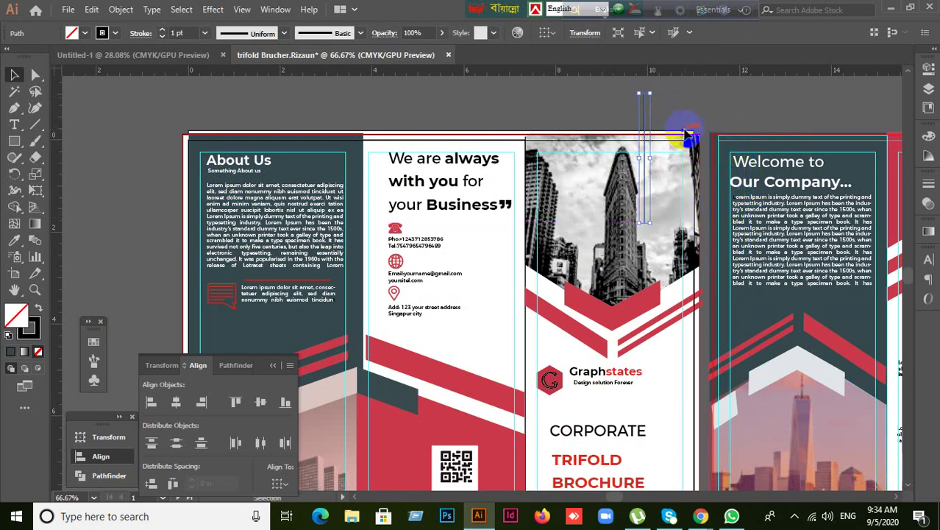
click(685, 135)
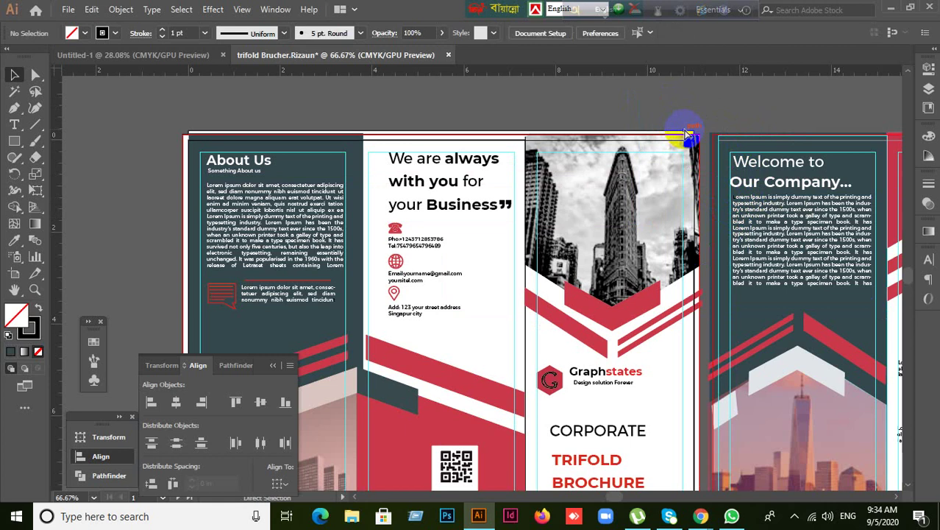
key(ctrl+y)
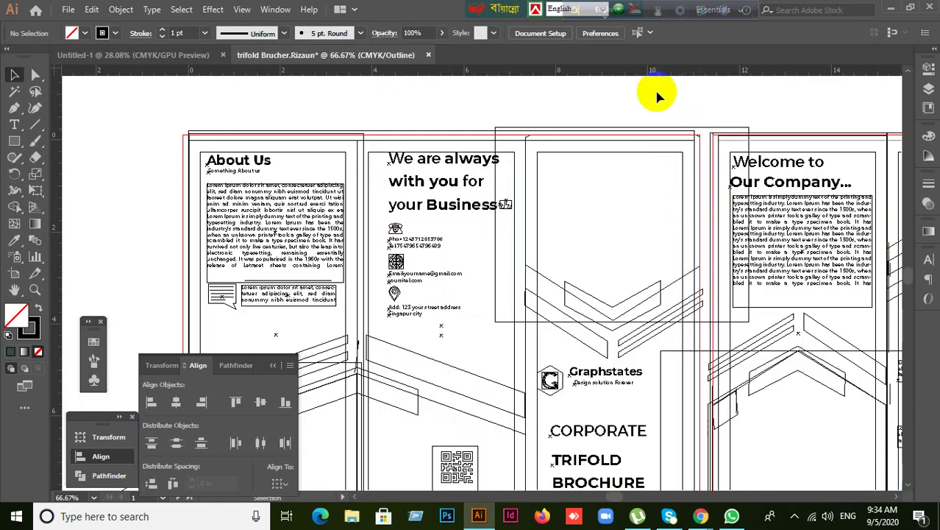
key(ctrl+y)
Step: Check how the headline, About Us paragraph and phone group are selected
click(439, 208)
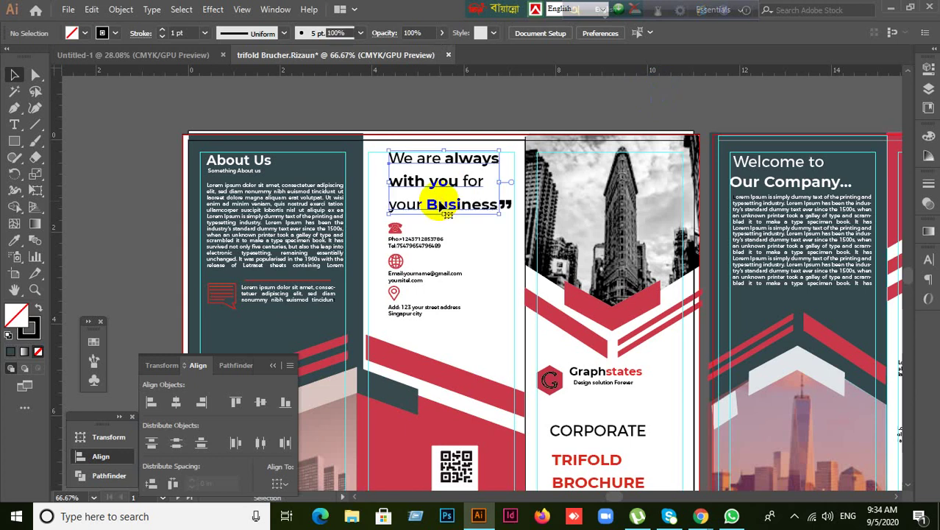
click(237, 210)
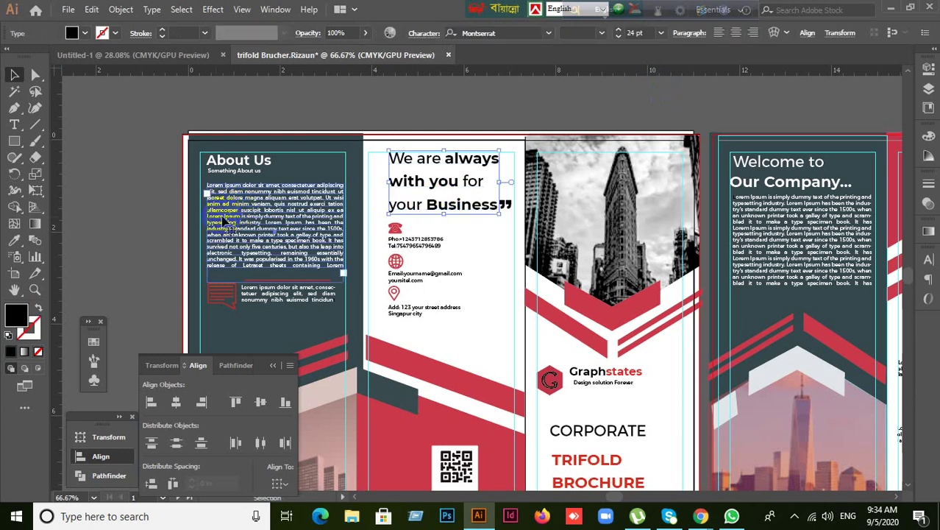
click(139, 208)
click(228, 215)
shift+click(389, 243)
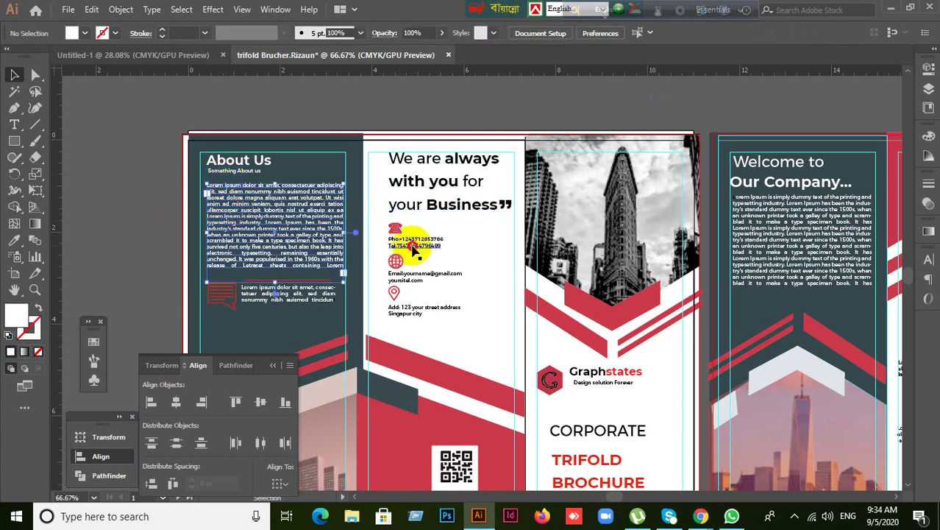
click(606, 10)
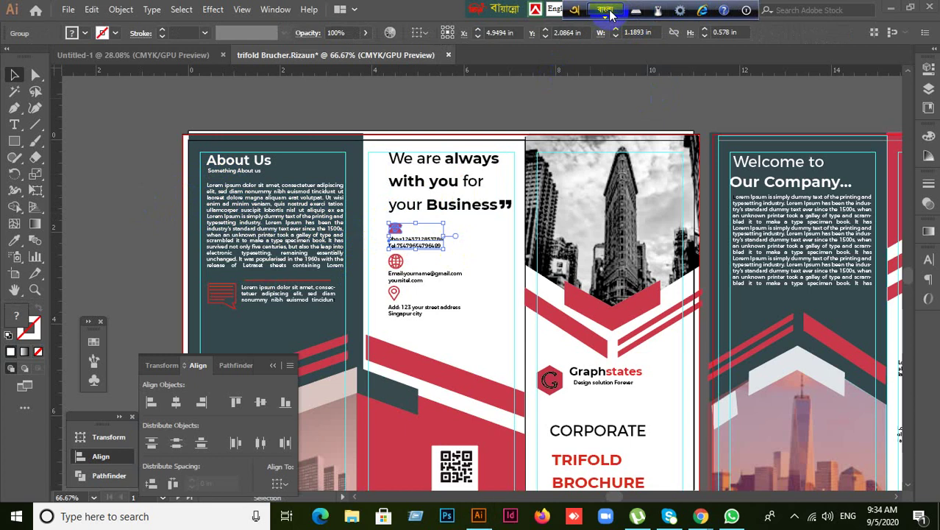
drag(506, 168, 651, 164)
click(264, 233)
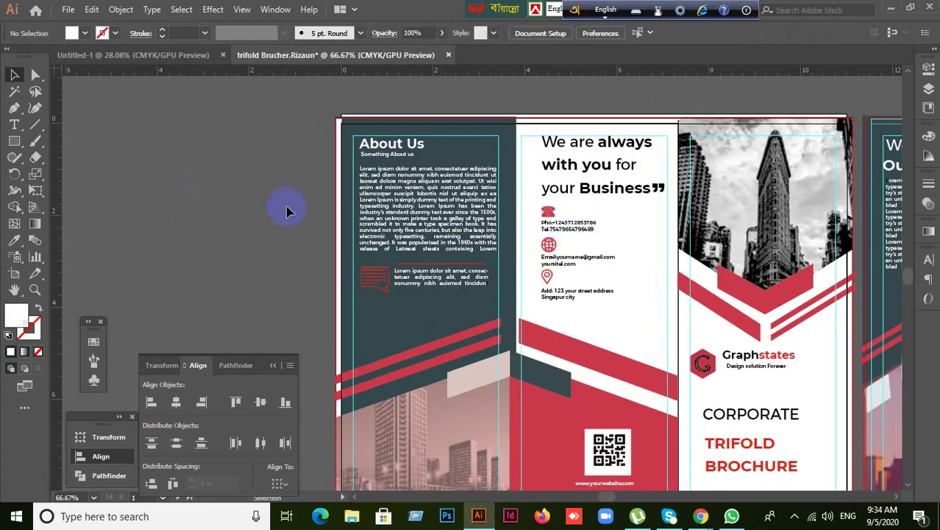
Step: Delete the About Us panel's dark background, text block and leftover corner path
click(340, 147)
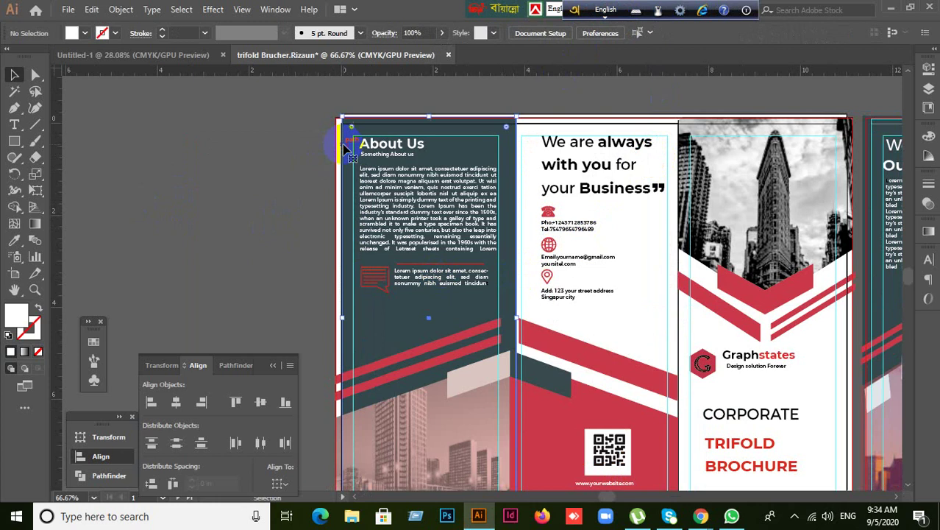
click(320, 154)
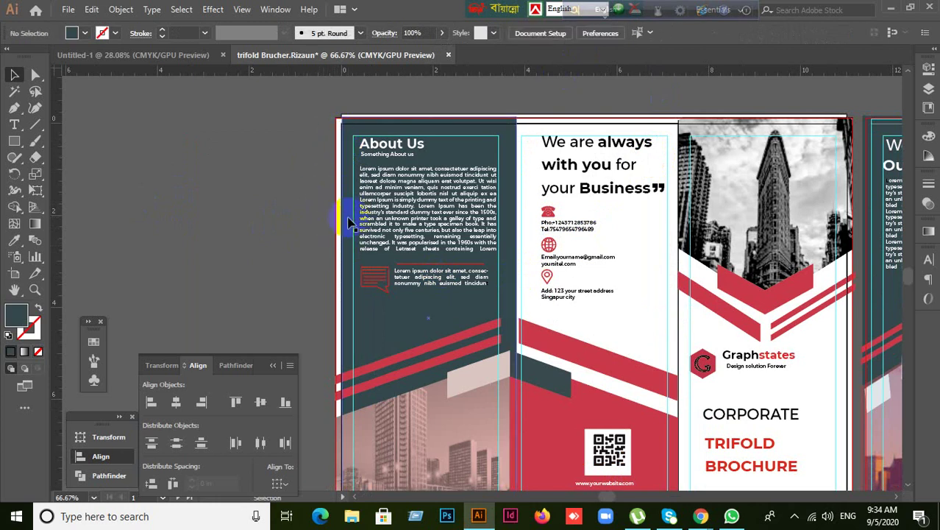
click(353, 243)
scroll(382, 284, down, 2)
scroll(375, 257, down, 1)
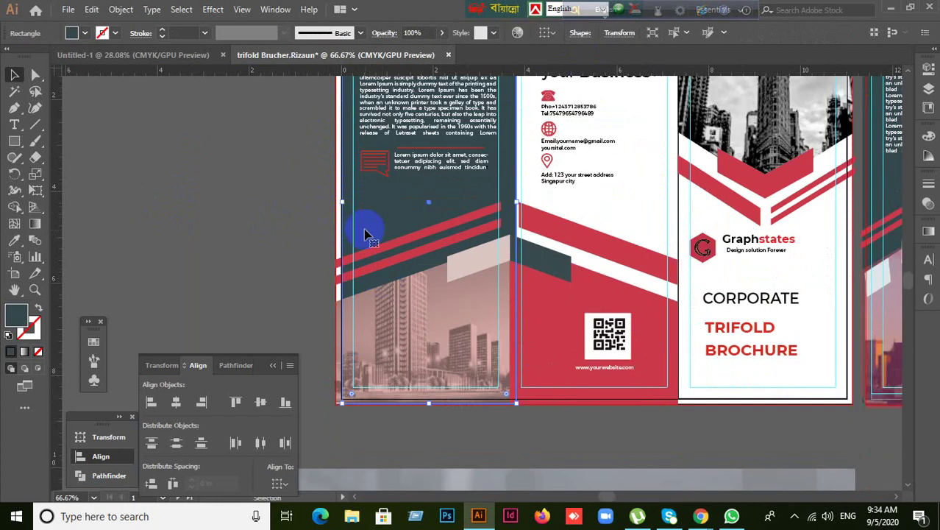
scroll(369, 250, up, 4)
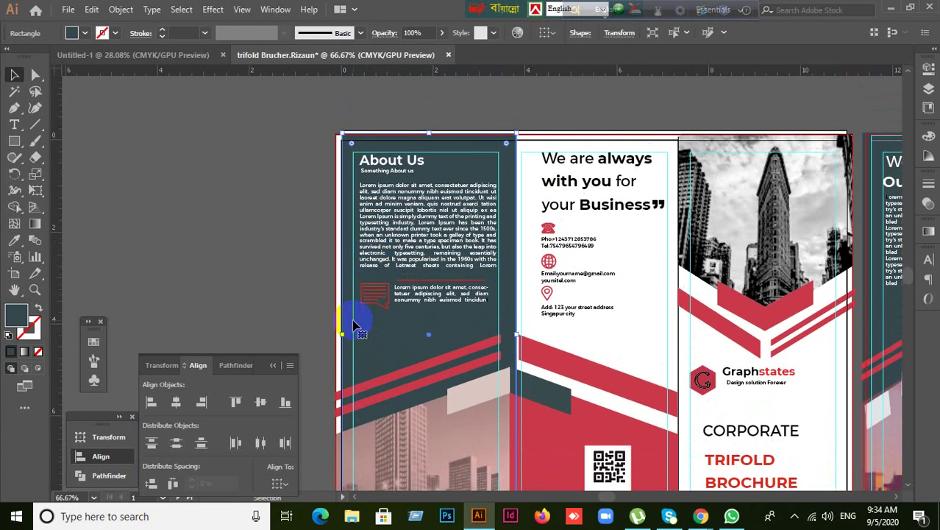
key(Delete)
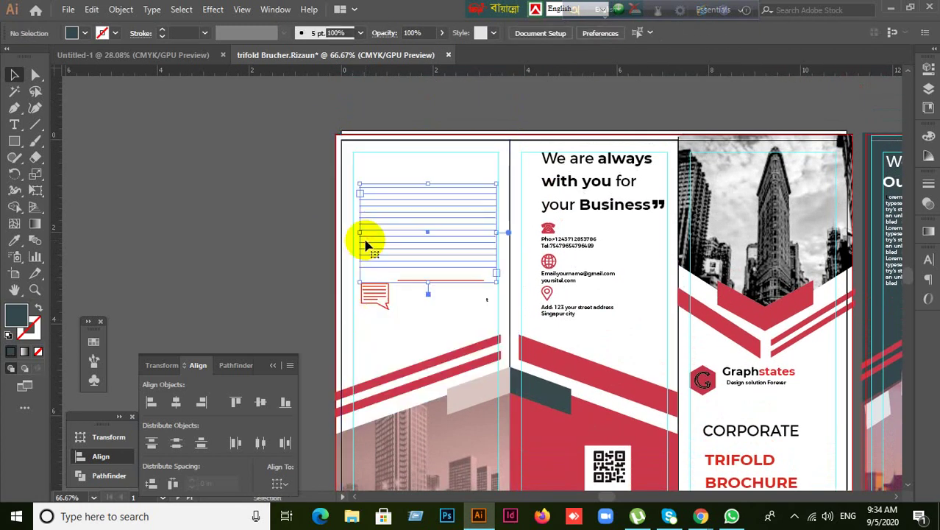
key(Delete)
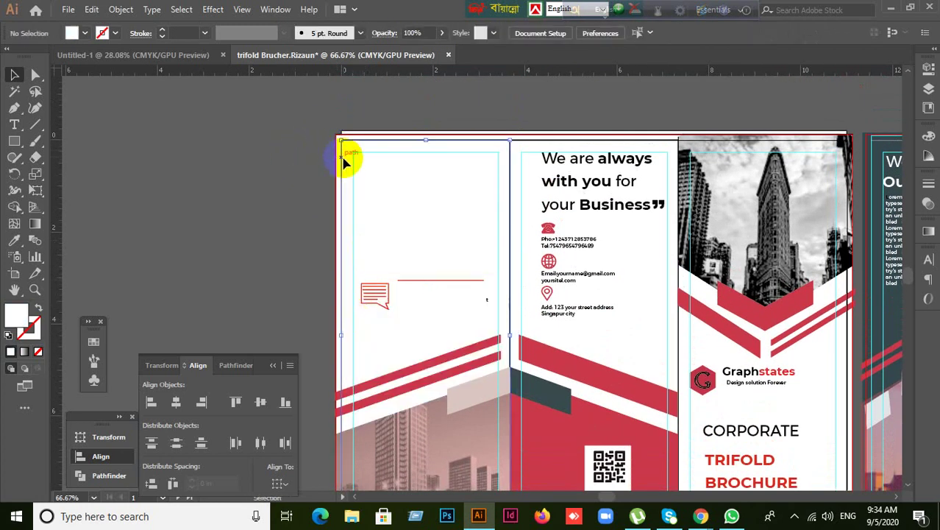
click(345, 162)
key(Delete)
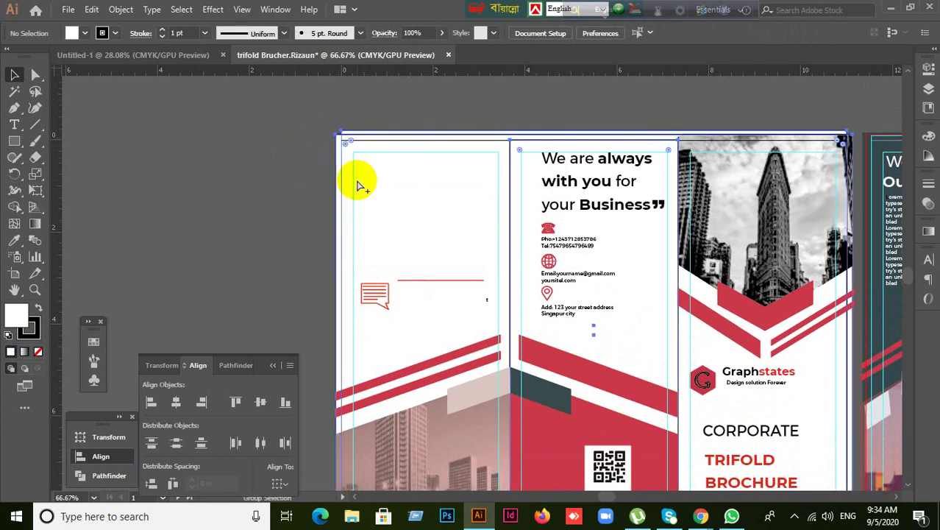
click(354, 198)
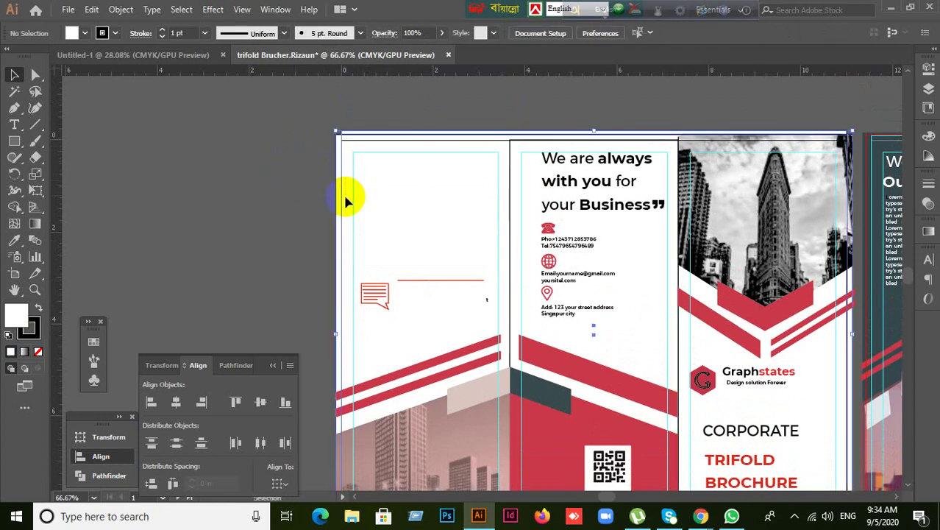
click(342, 194)
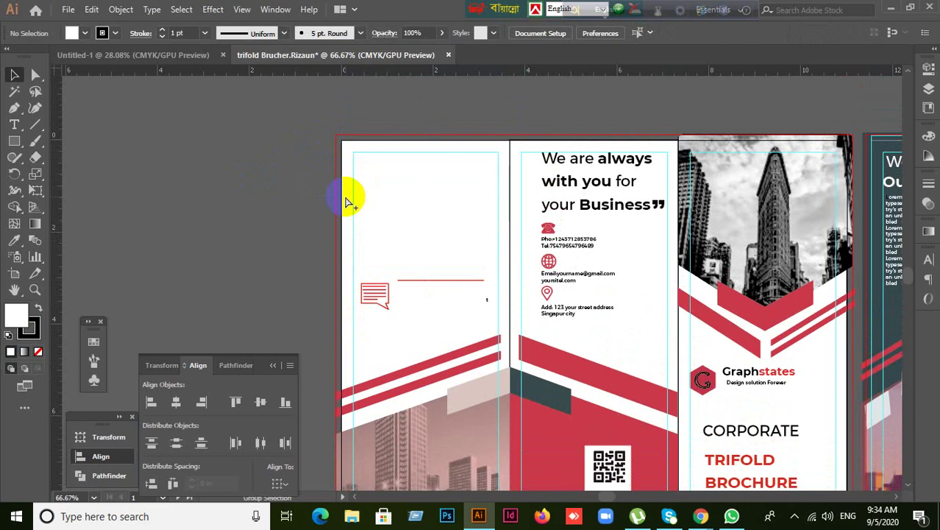
Step: Undo, delete the background and About Us text together, then undo again to restore them
key(ctrl+z)
click(300, 229)
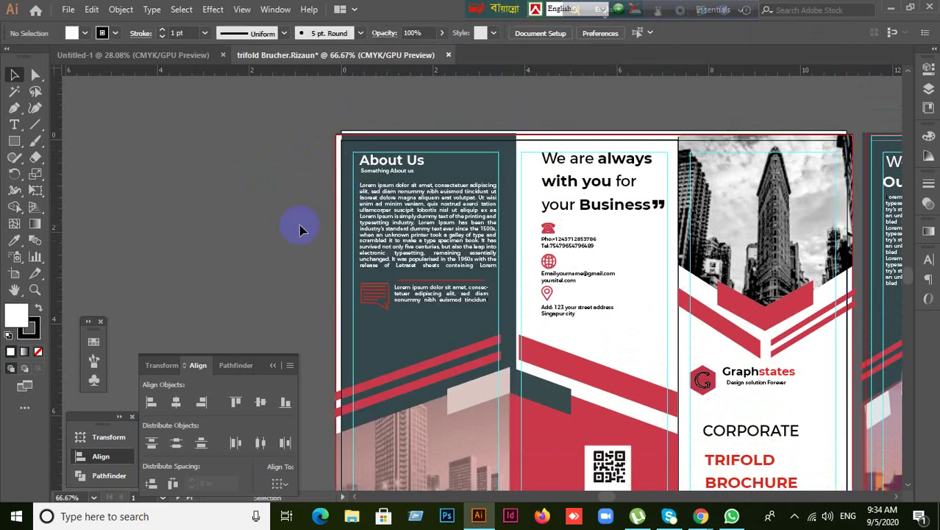
drag(335, 151, 360, 191)
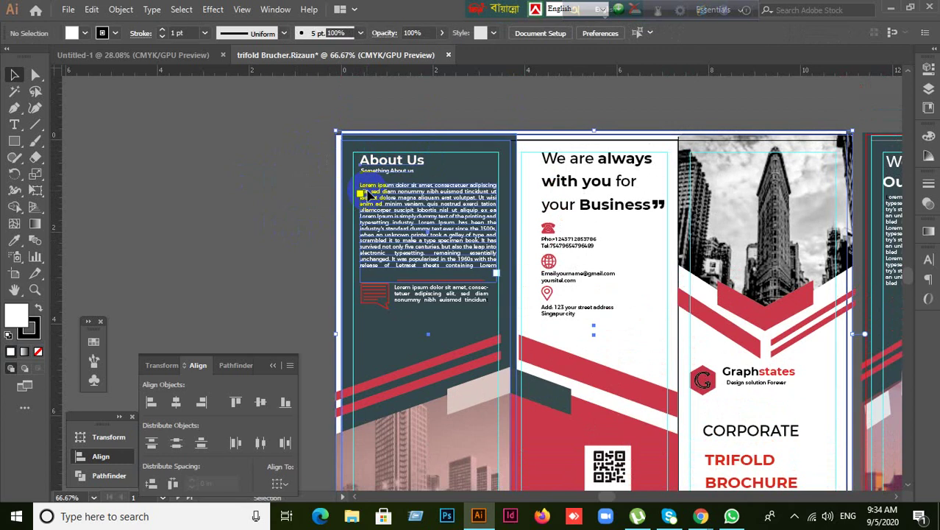
key(Delete)
scroll(364, 186, down, 4)
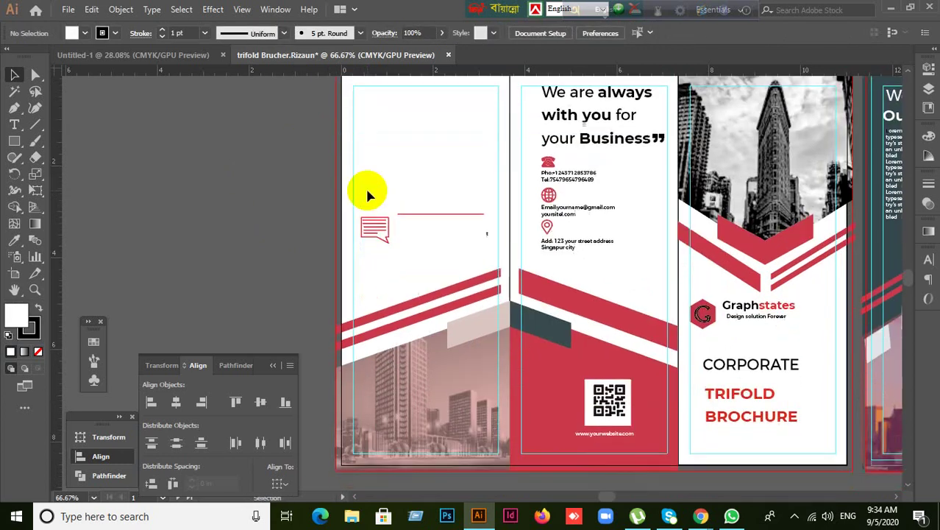
key(ctrl+z)
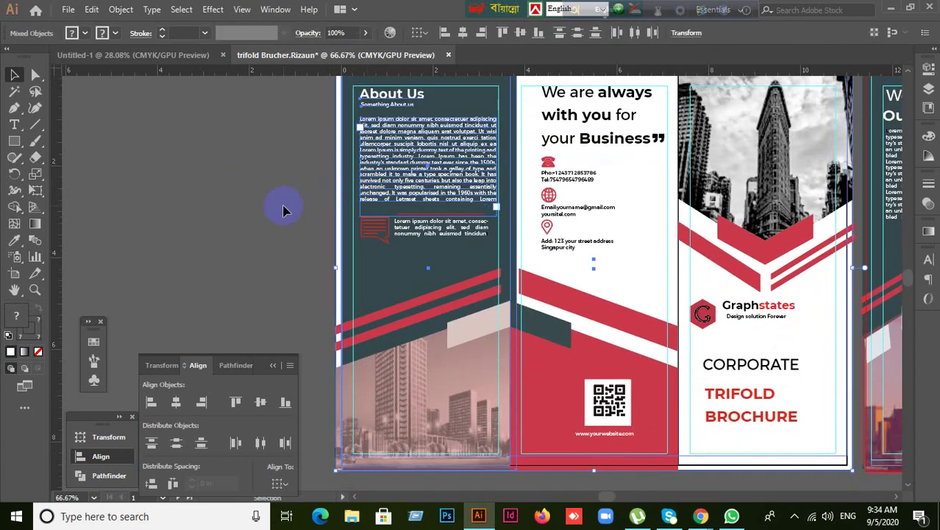
click(285, 211)
scroll(281, 206, up, 3)
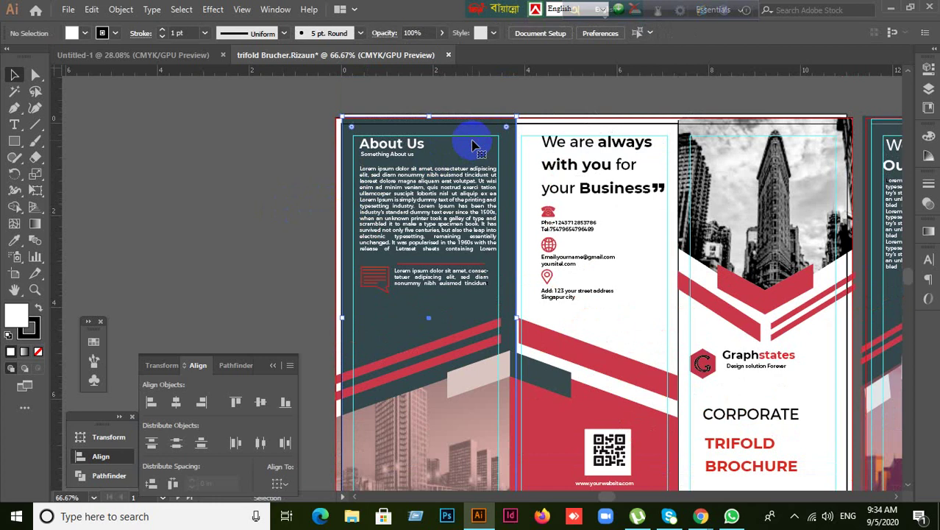
Step: Stretch the dark background rectangle slightly further left and nudge its top edge
click(397, 250)
drag(342, 317, 337, 317)
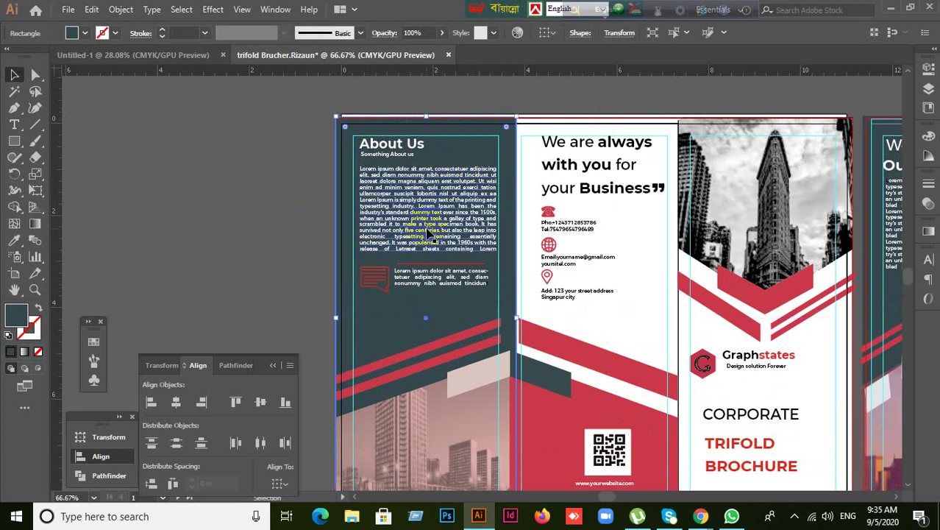
mouse_move(430, 118)
mouse_down()
mouse_move(426, 98)
mouse_move(426, 114)
mouse_up()
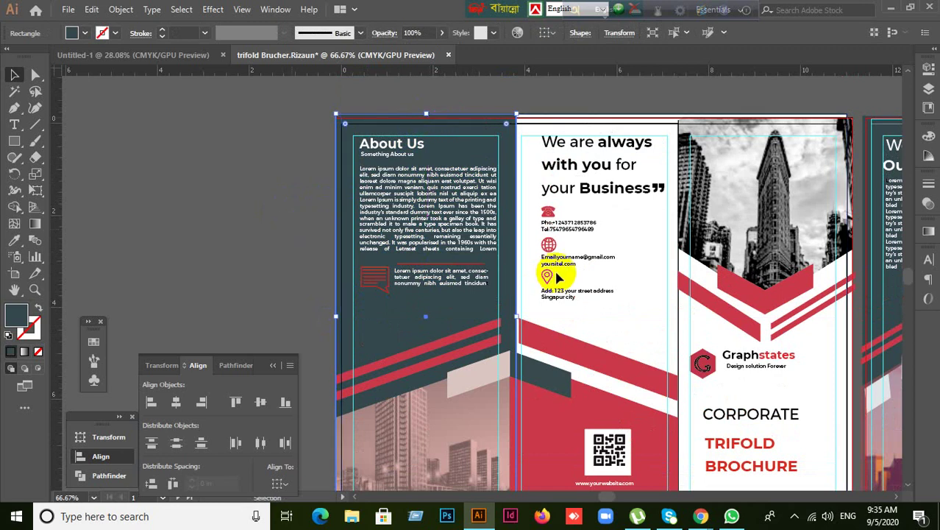
click(283, 260)
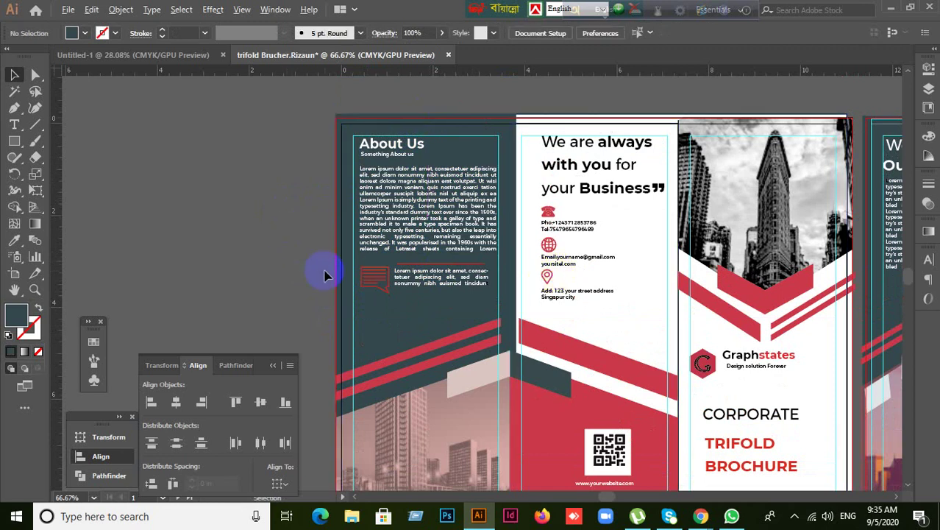
key(space)
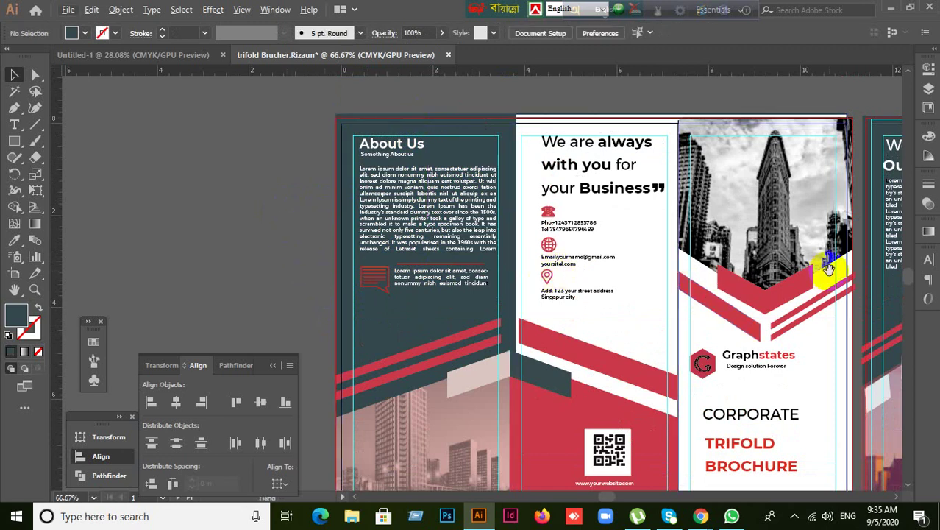
drag(829, 272, 455, 261)
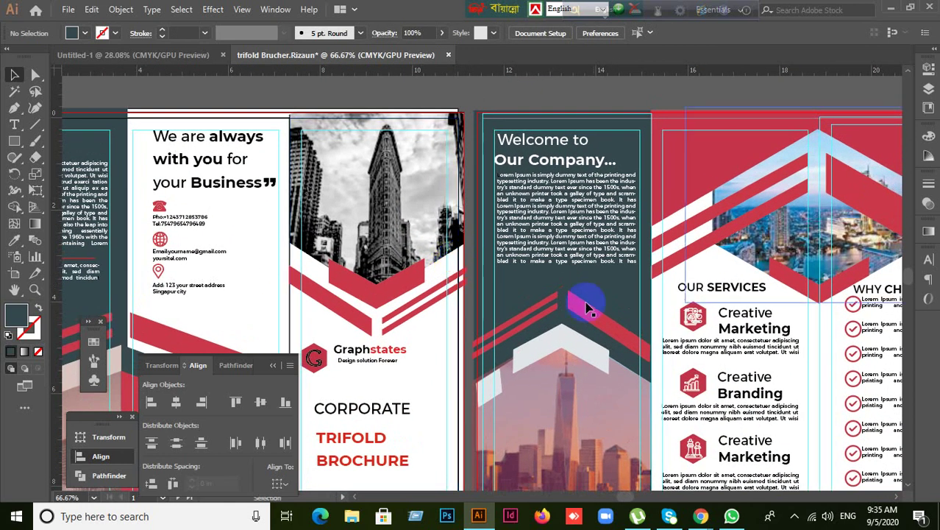
scroll(673, 308, down, 1)
scroll(673, 308, down, 1)
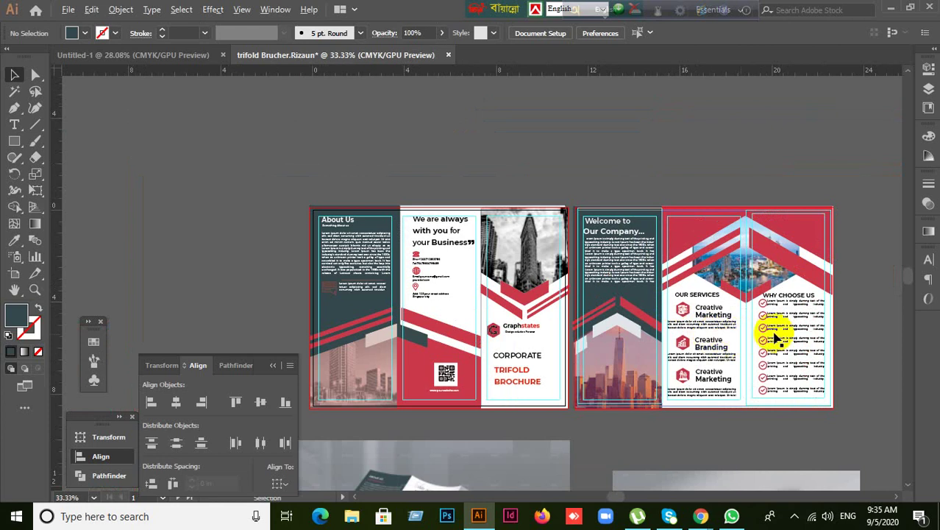
scroll(783, 331, up, 2)
scroll(762, 313, up, 3)
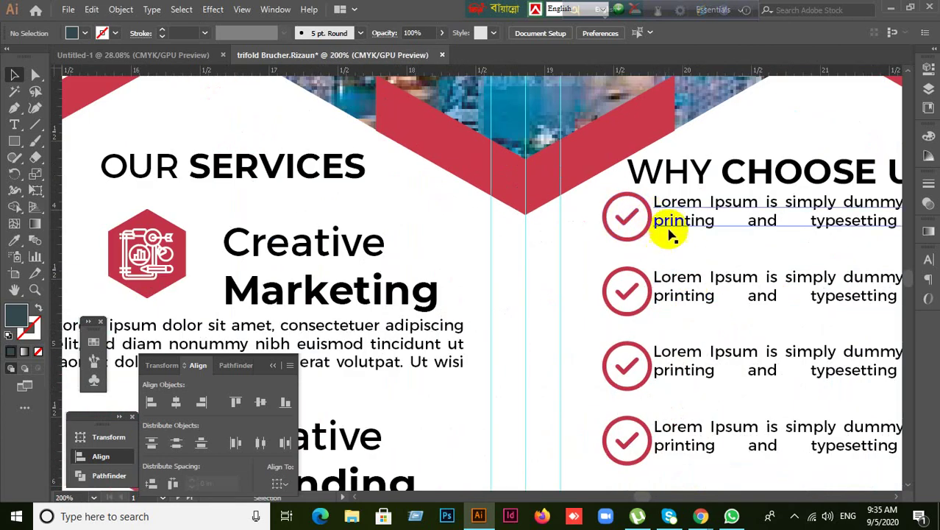
scroll(666, 209, down, 2)
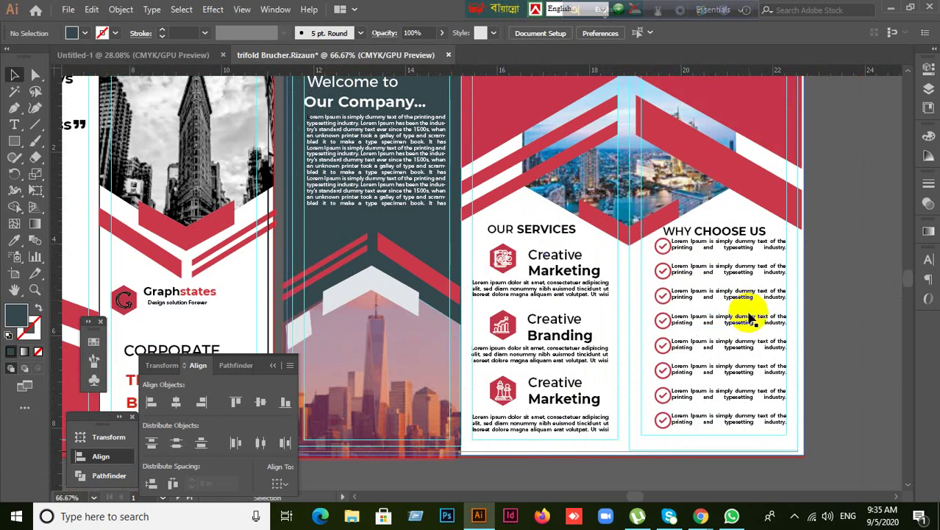
scroll(738, 301, up, 3)
scroll(782, 353, down, 5)
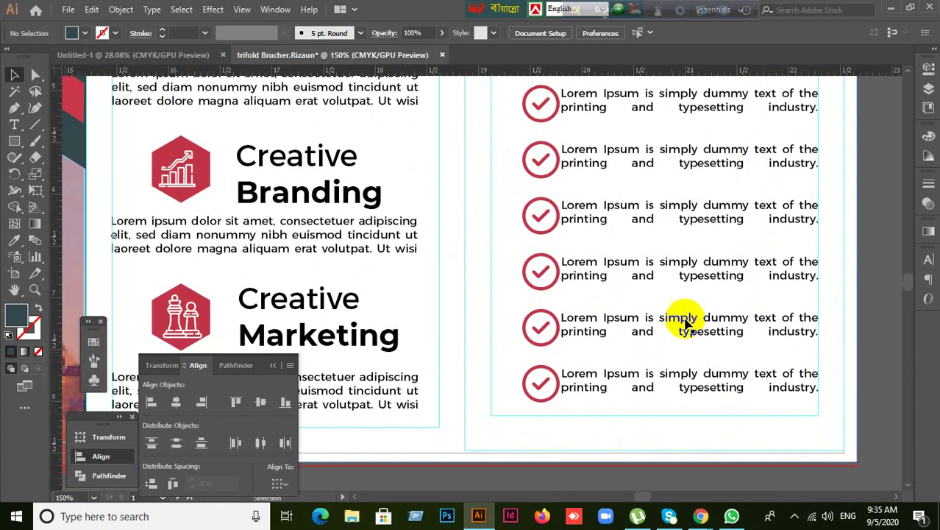
click(541, 326)
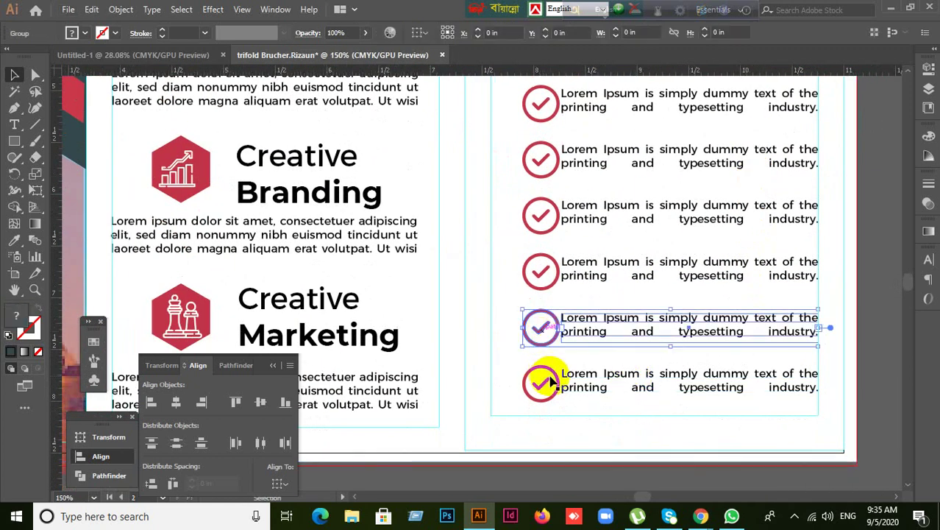
click(571, 382)
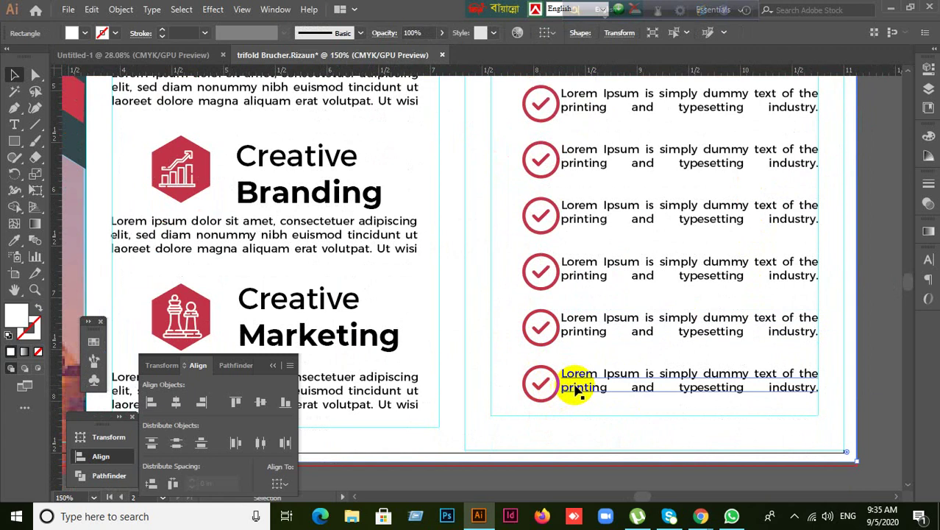
scroll(572, 423, up, 3)
scroll(572, 423, up, 3)
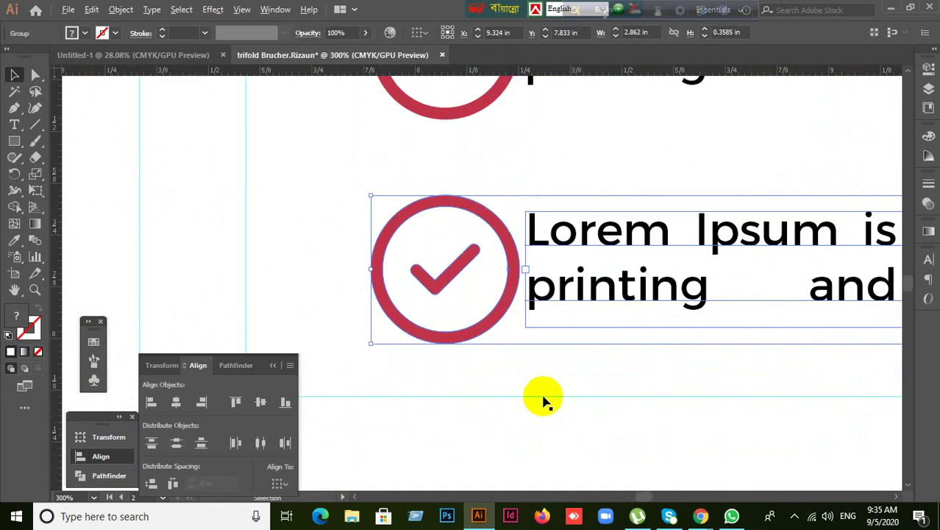
click(539, 381)
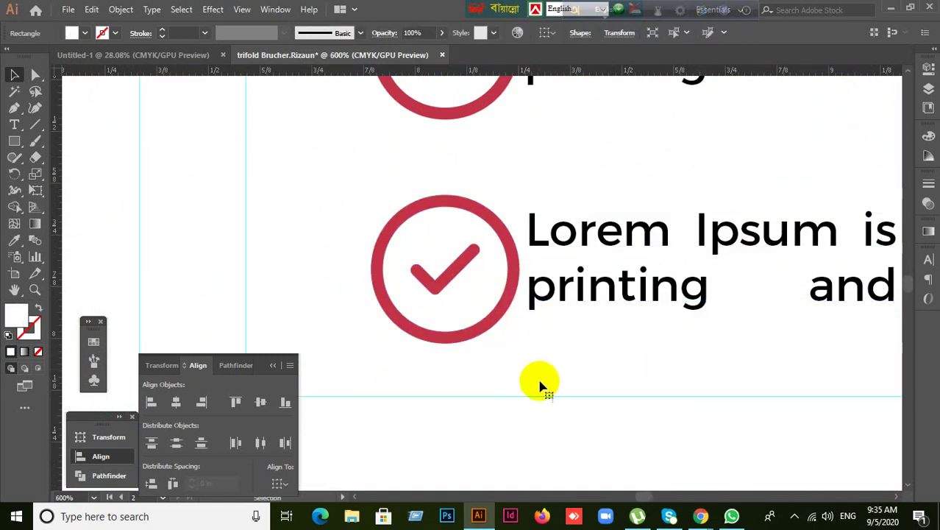
scroll(578, 361, down, 3)
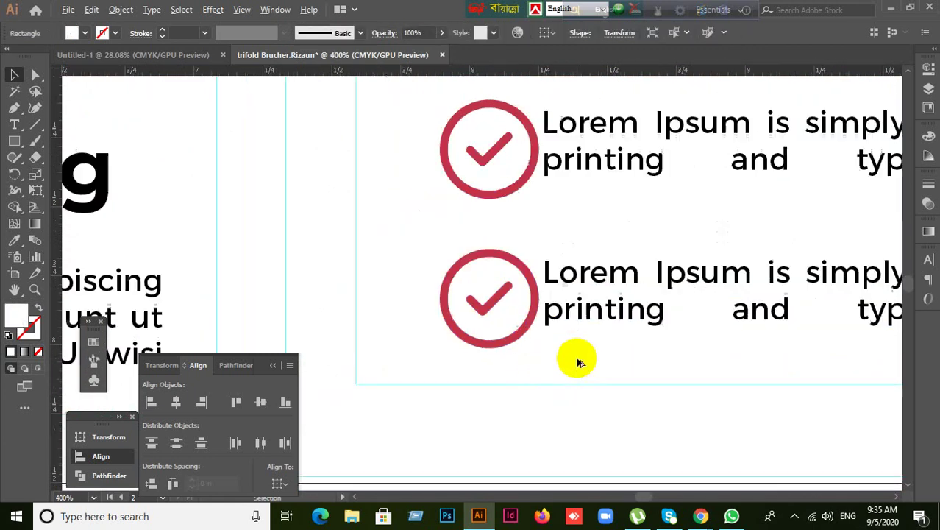
scroll(551, 229, down, 3)
scroll(512, 298, down, 5)
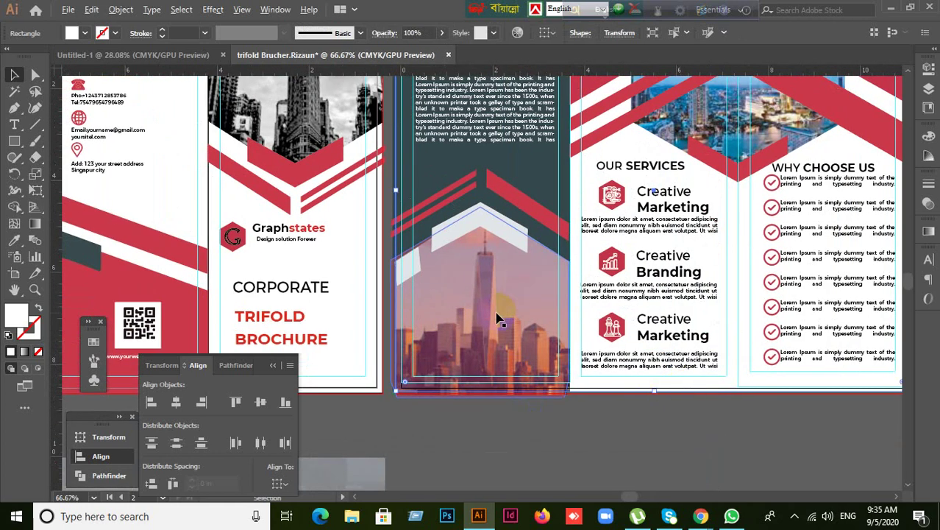
drag(288, 301, 563, 329)
scroll(560, 329, down, 1)
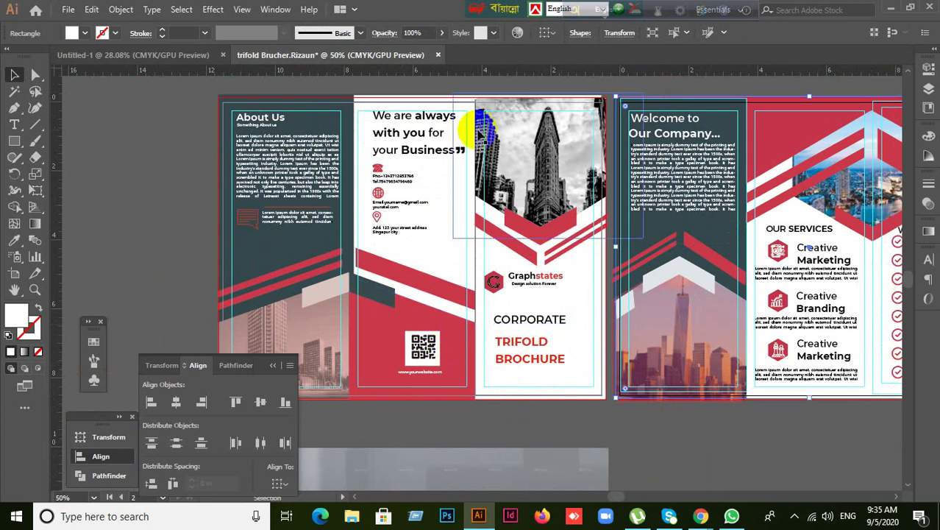
drag(639, 373, 734, 59)
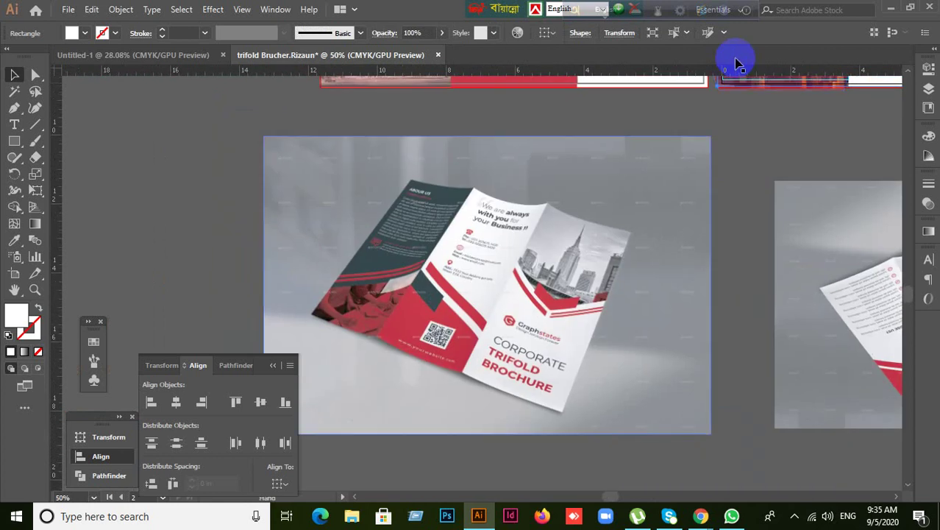
drag(804, 307, 367, 299)
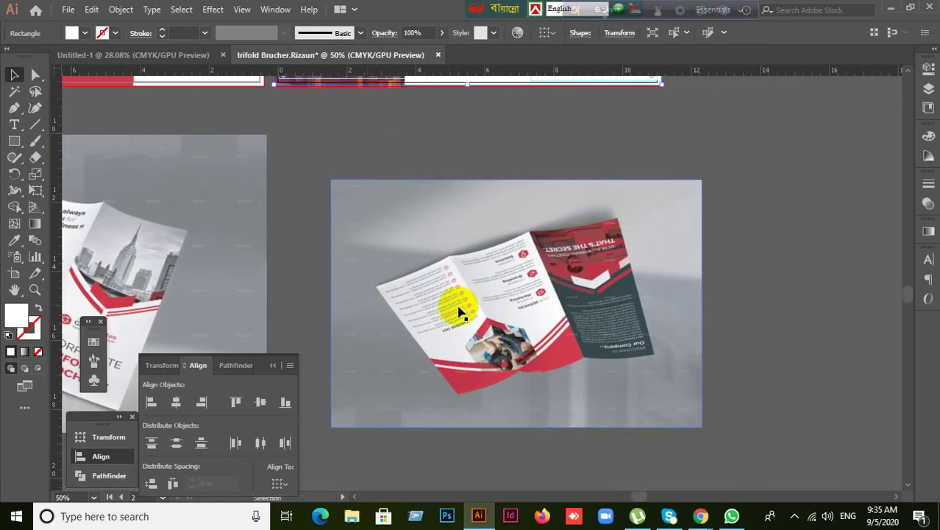
scroll(456, 301, up, 1)
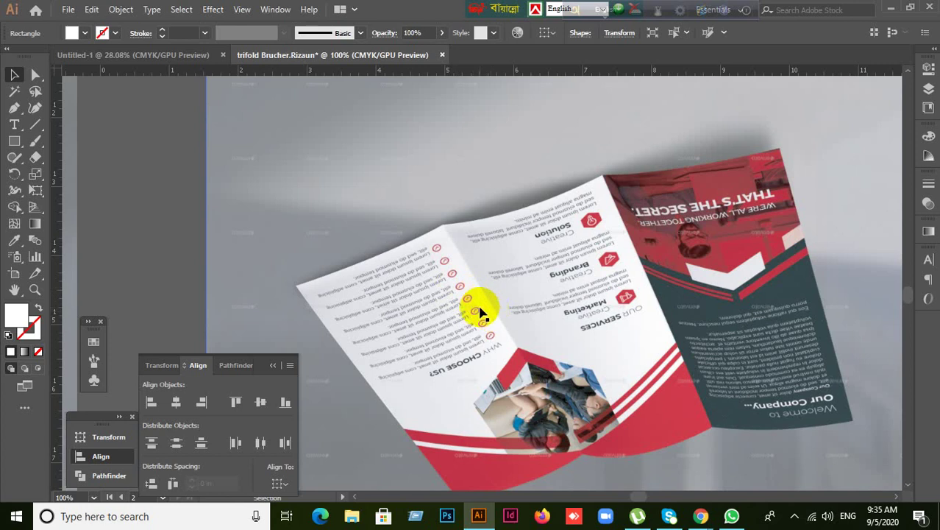
scroll(475, 308, up, 1)
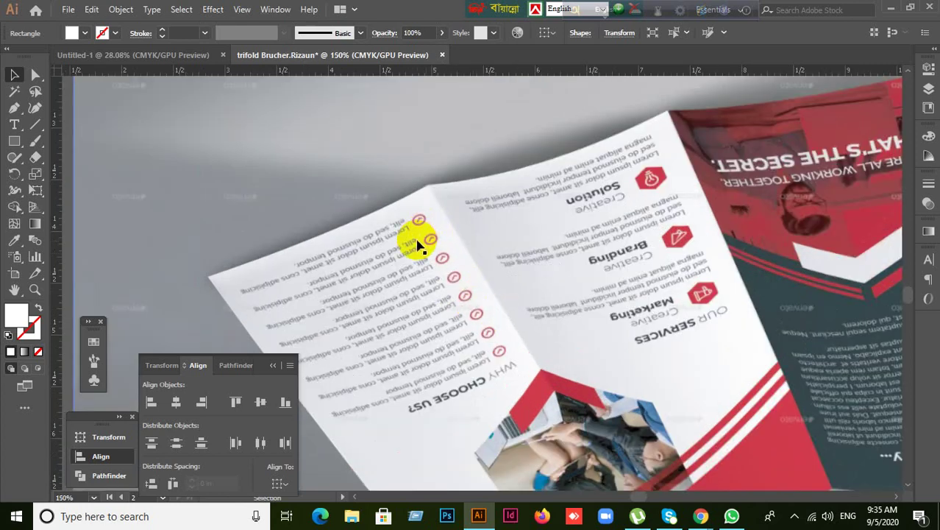
scroll(440, 251, down, 1)
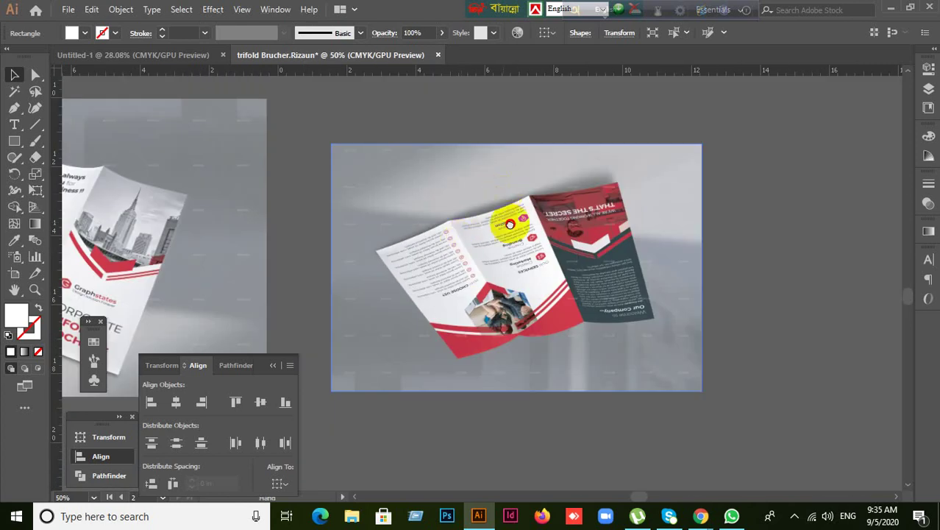
scroll(513, 209, down, 1)
scroll(660, 241, up, 1)
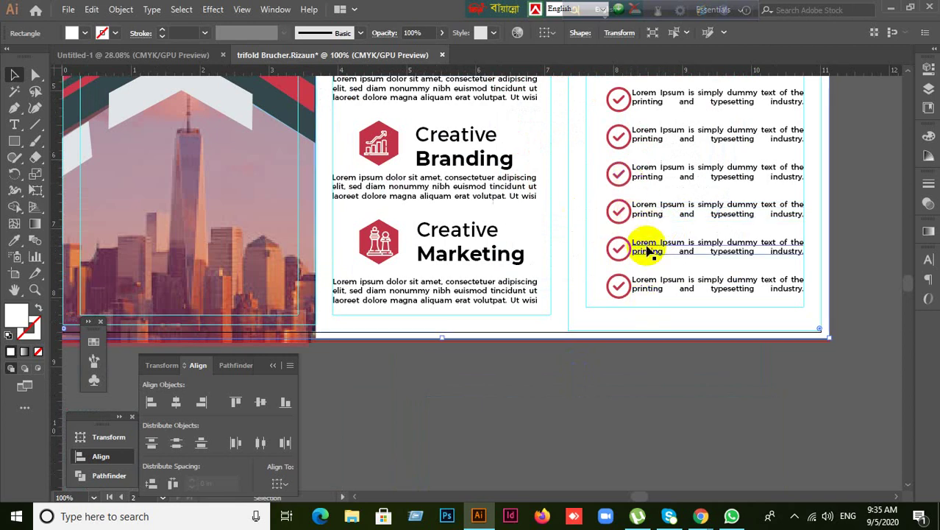
scroll(651, 245, down, 1)
scroll(677, 221, up, 2)
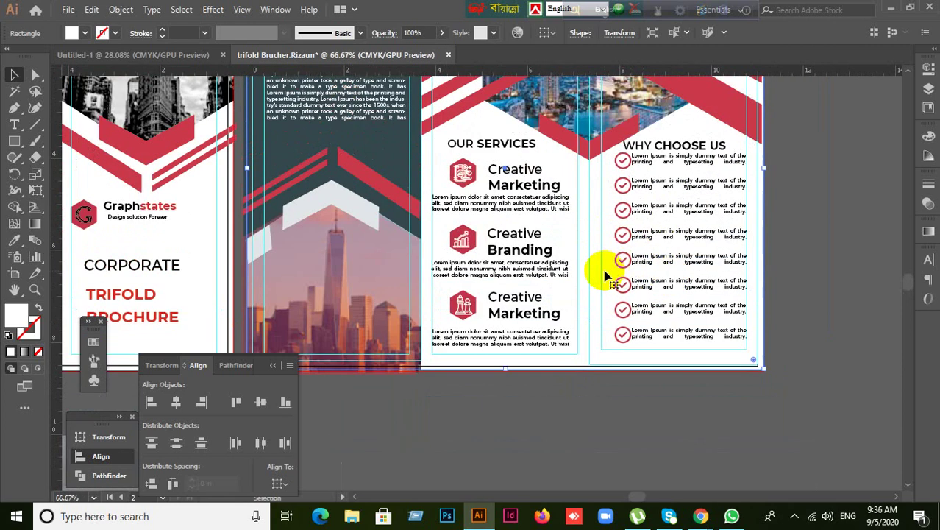
Step: Close the trifold brochure choosing No at the save prompt, then minimize Illustrator
click(603, 447)
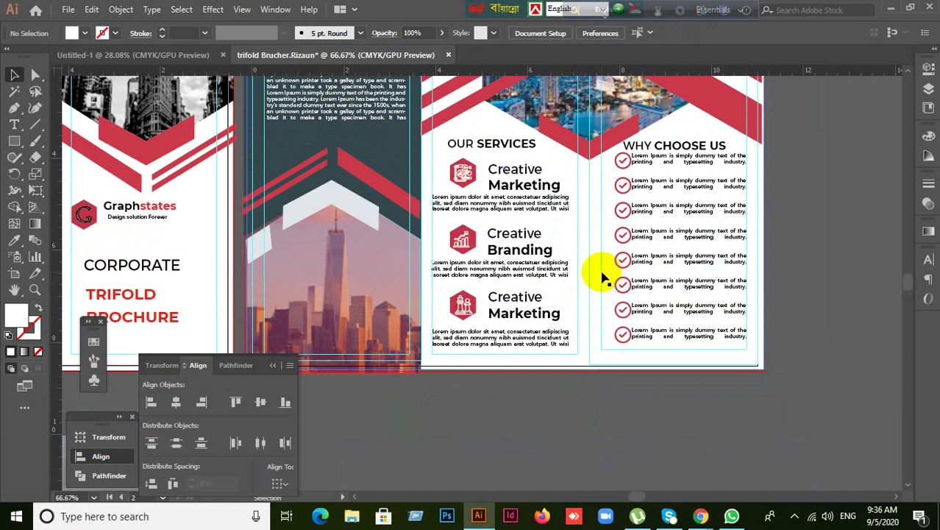
scroll(632, 290, up, 1)
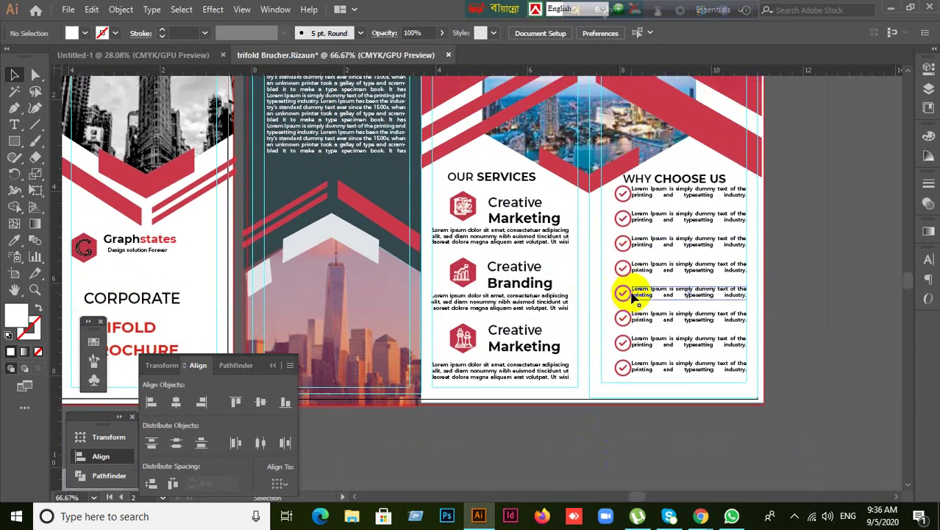
scroll(631, 294, up, 2)
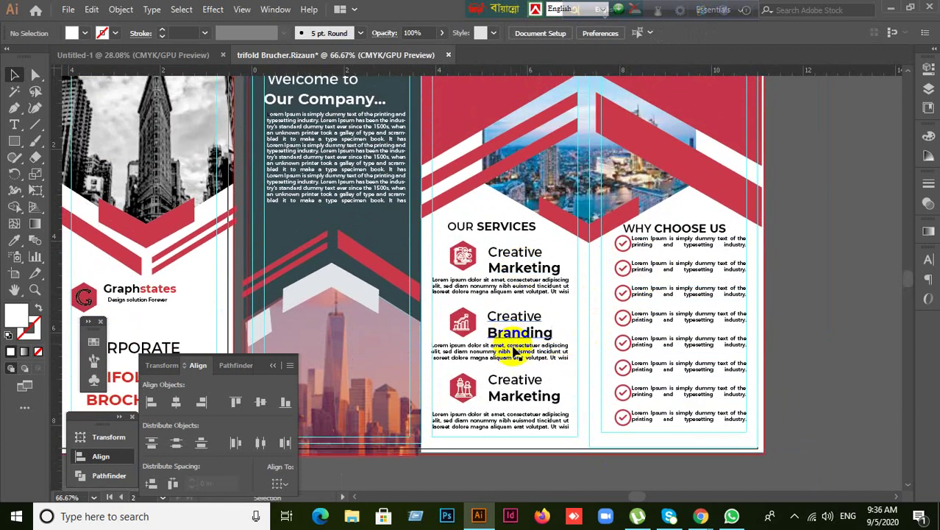
scroll(511, 351, up, 2)
scroll(517, 350, up, 2)
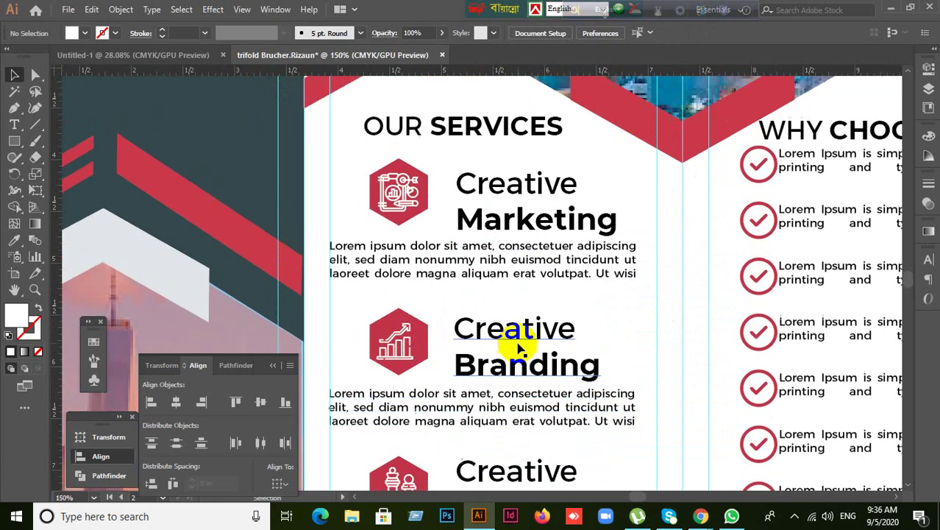
scroll(519, 342, down, 8)
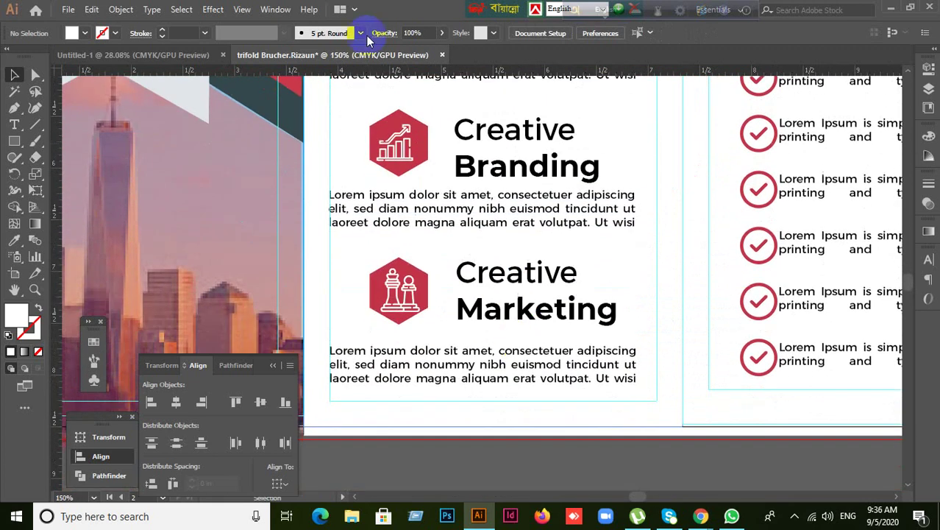
click(442, 55)
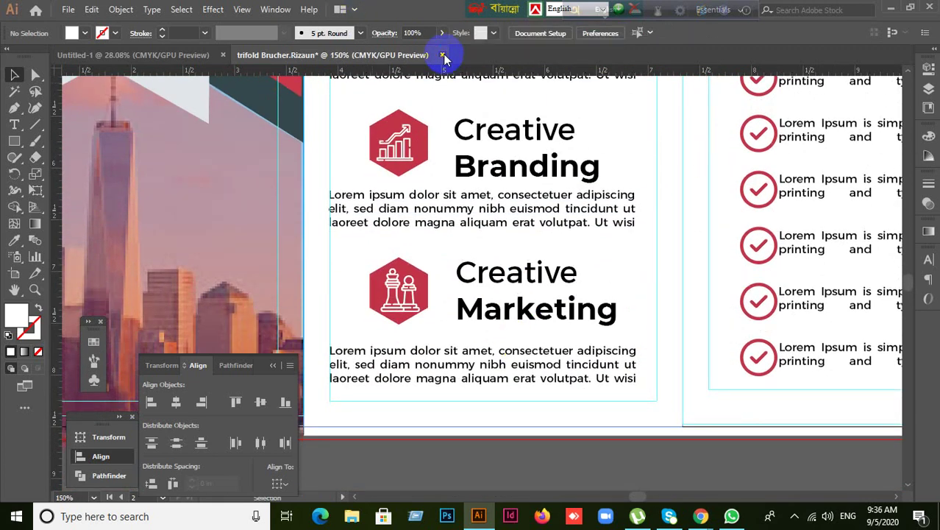
click(540, 276)
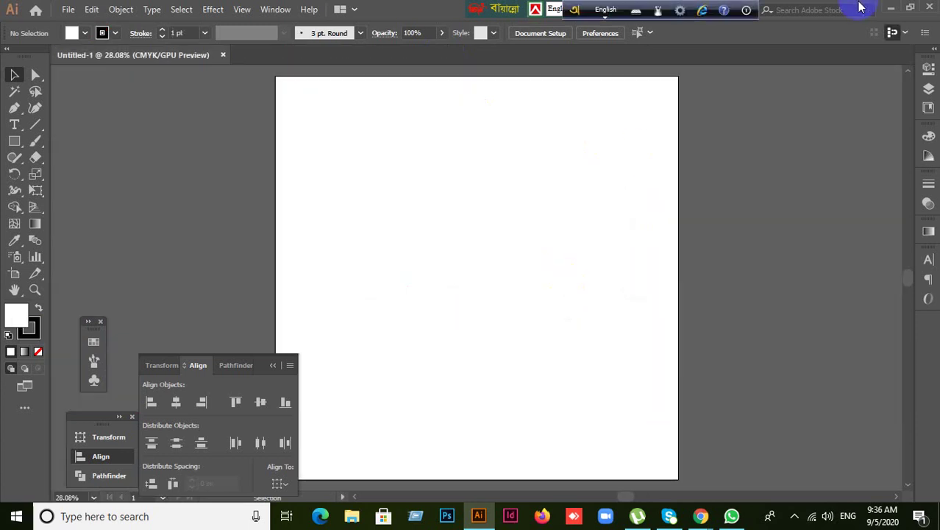
click(891, 9)
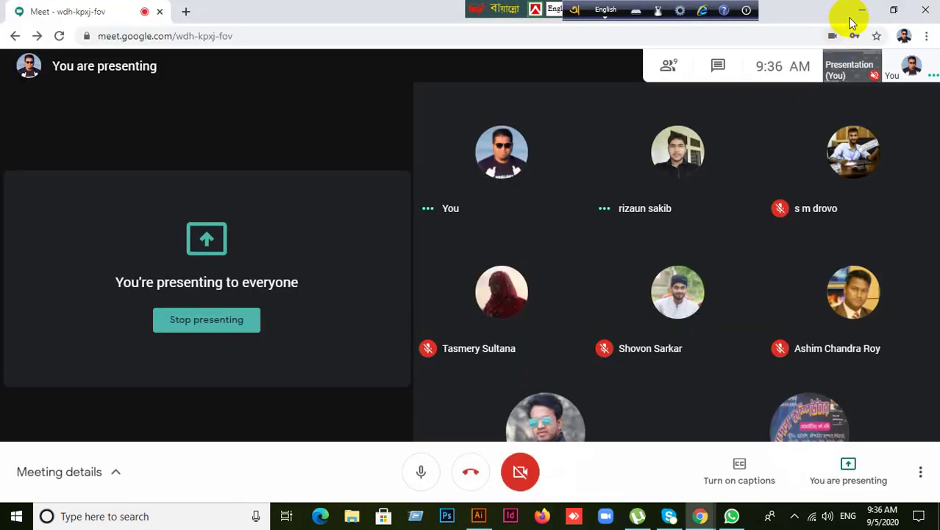
Step: From the desktop, drag the student's tri fold file onto Illustrator's taskbar icon
click(861, 9)
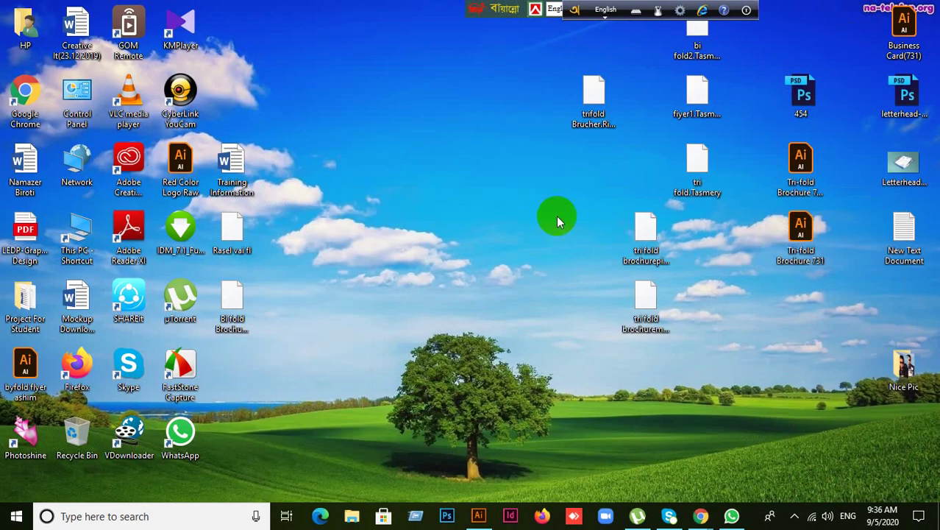
click(682, 182)
drag(682, 182, 713, 207)
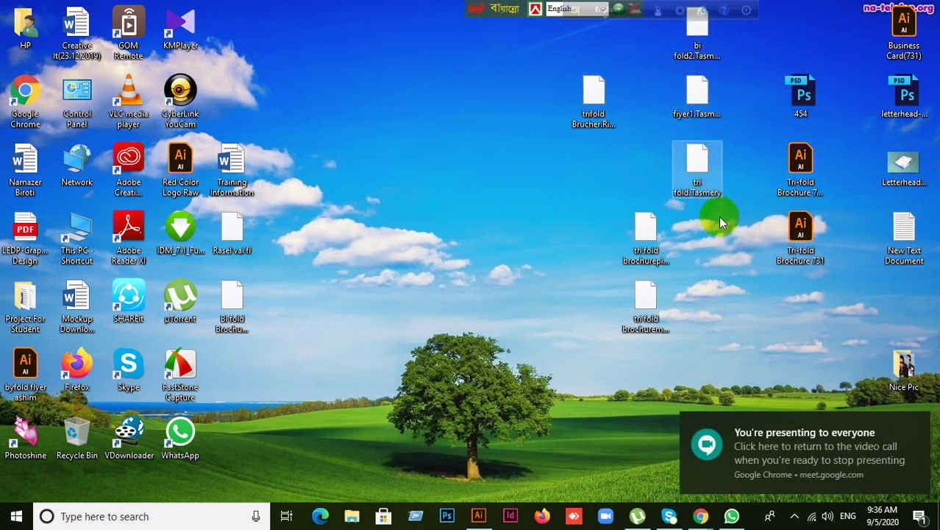
click(697, 96)
ctrl+click(701, 180)
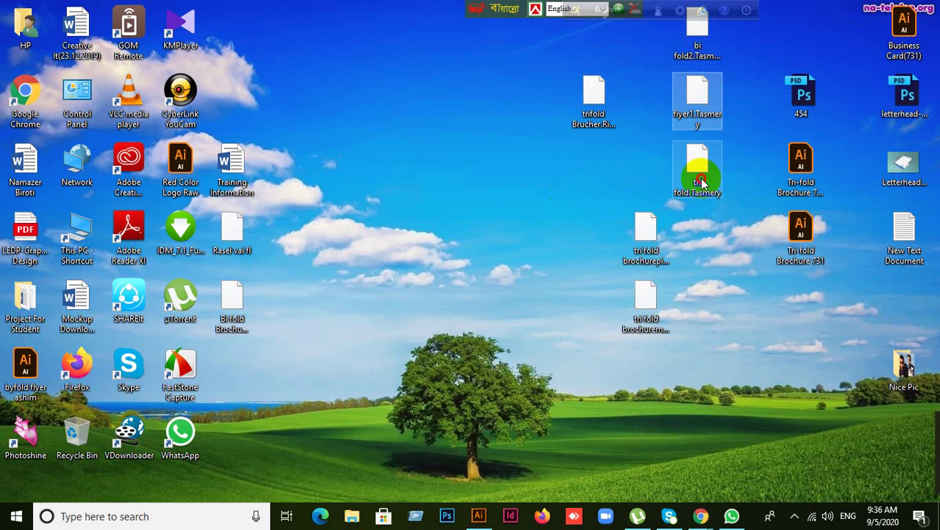
drag(700, 181, 432, 47)
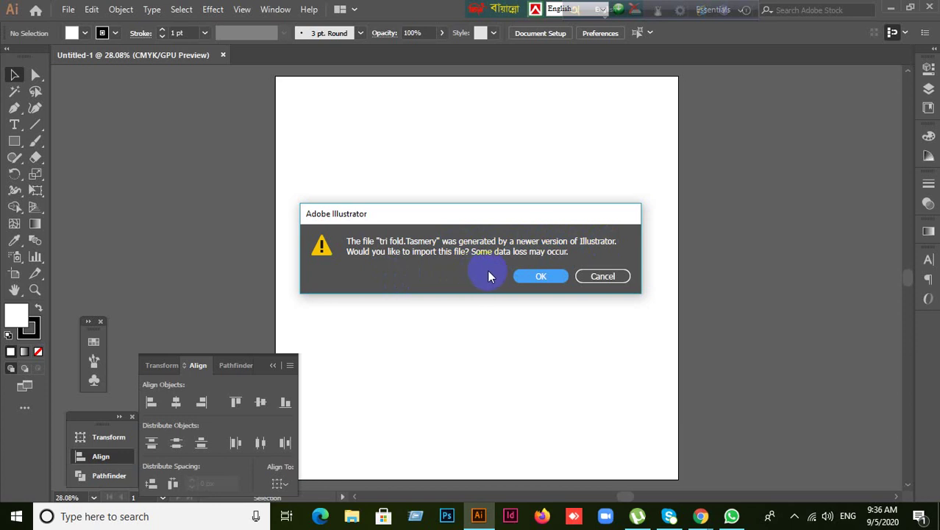
Step: Cancel the first tri fold import attempts and return to the desktop
click(539, 277)
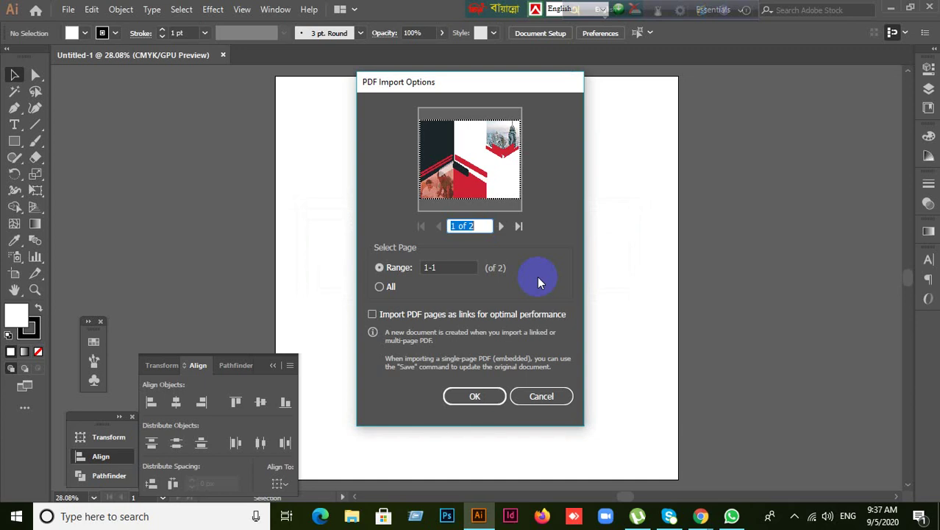
click(542, 397)
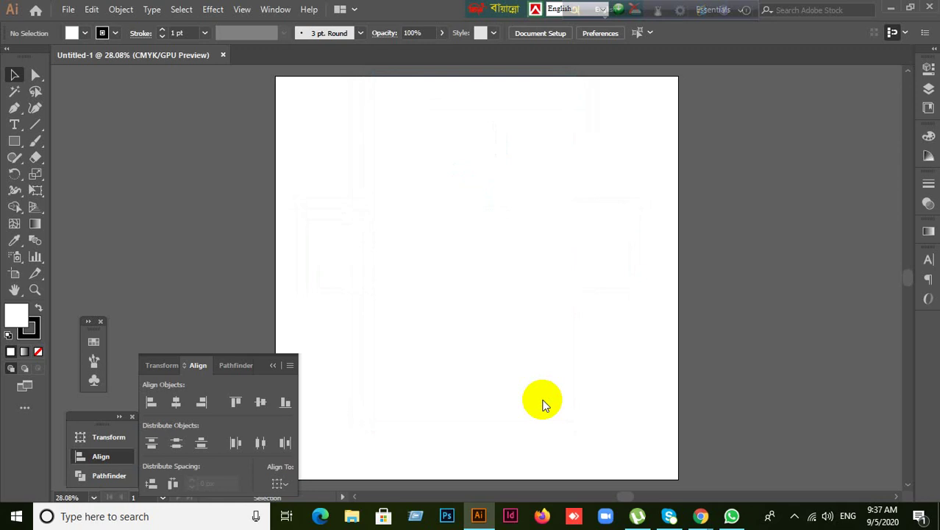
click(891, 7)
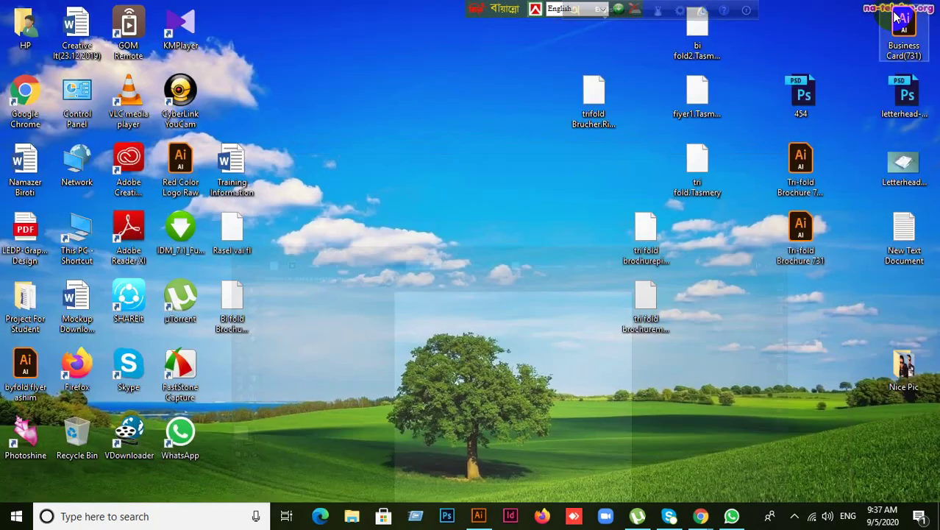
click(741, 227)
drag(697, 171, 437, 6)
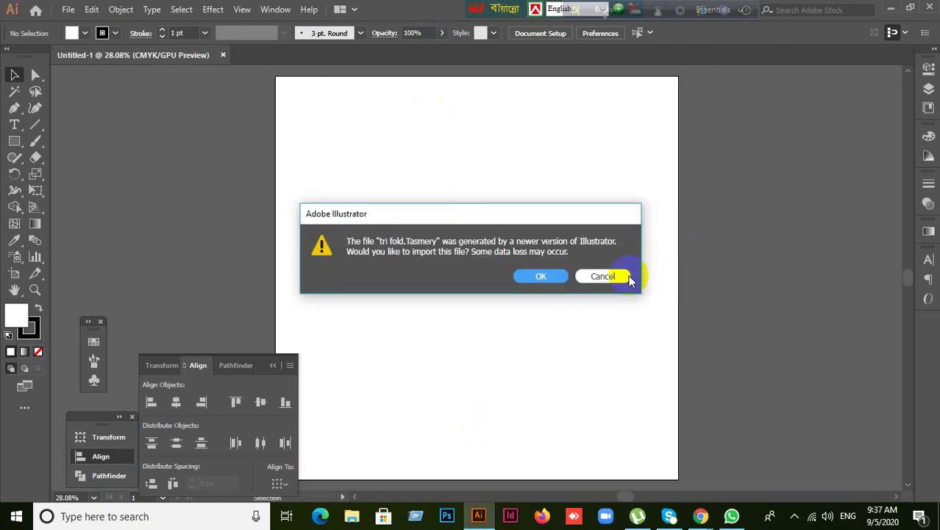
click(603, 275)
click(891, 8)
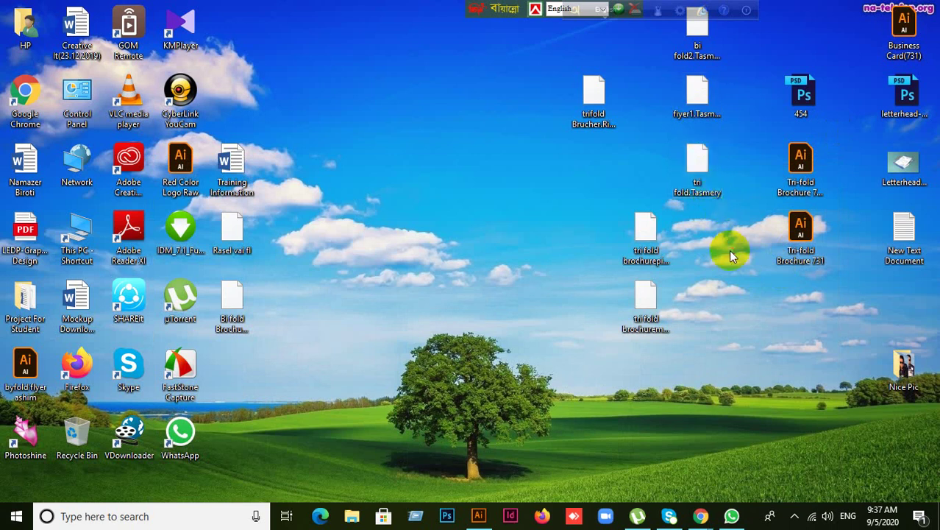
Step: Re-send the tri fold file, import page 1 and keep CMYK colour mode
click(707, 189)
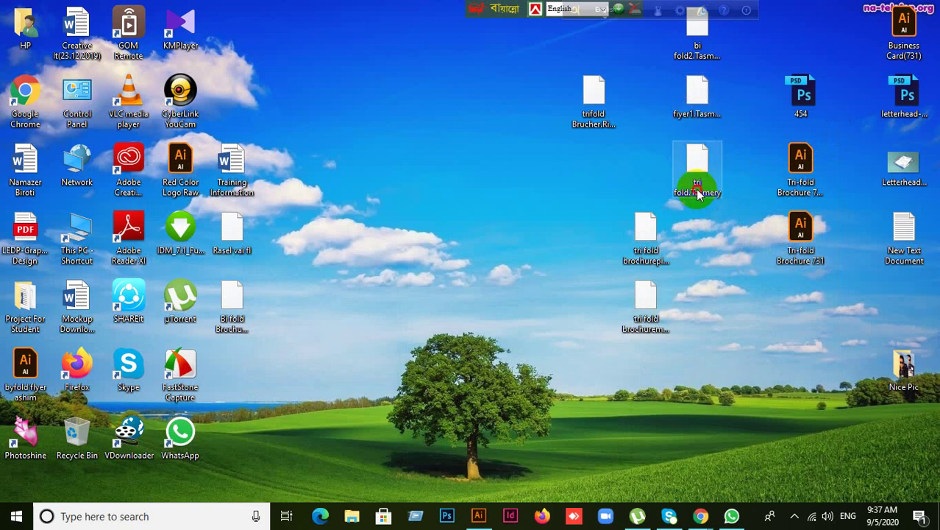
click(697, 95)
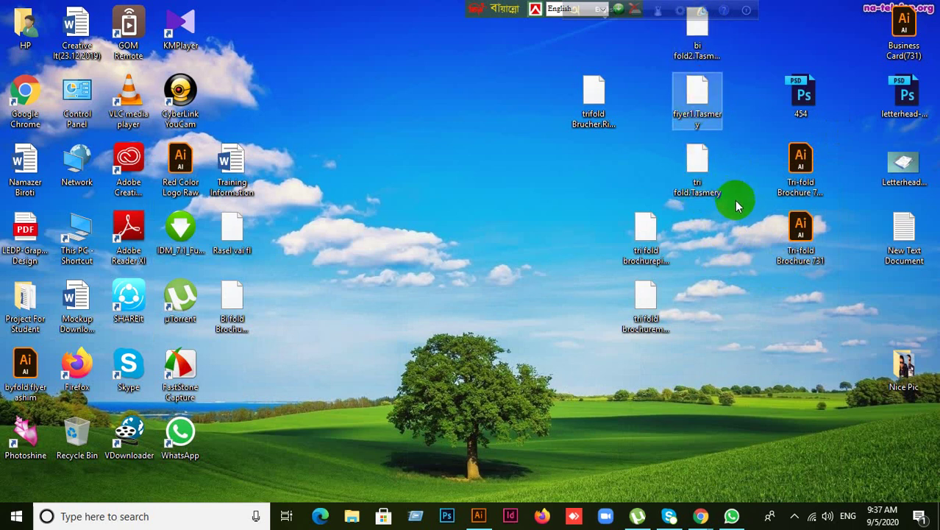
click(693, 176)
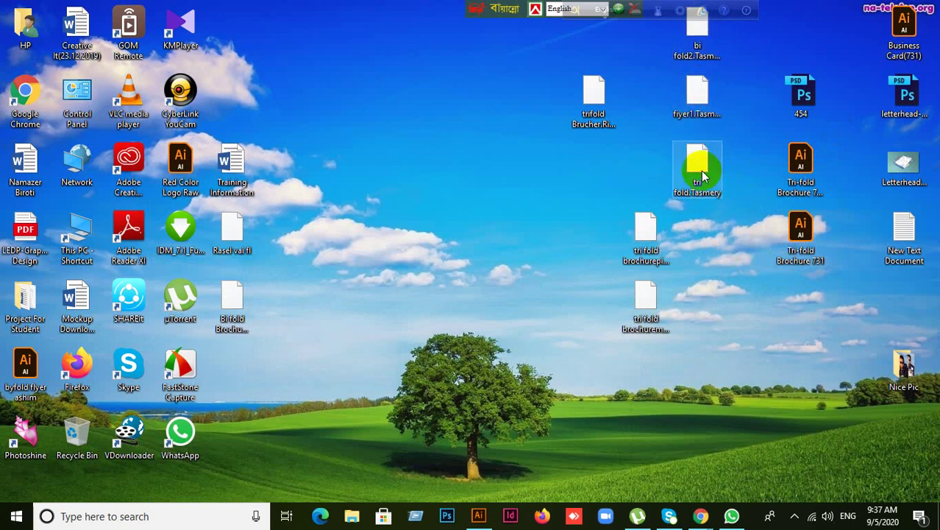
drag(702, 175, 437, 6)
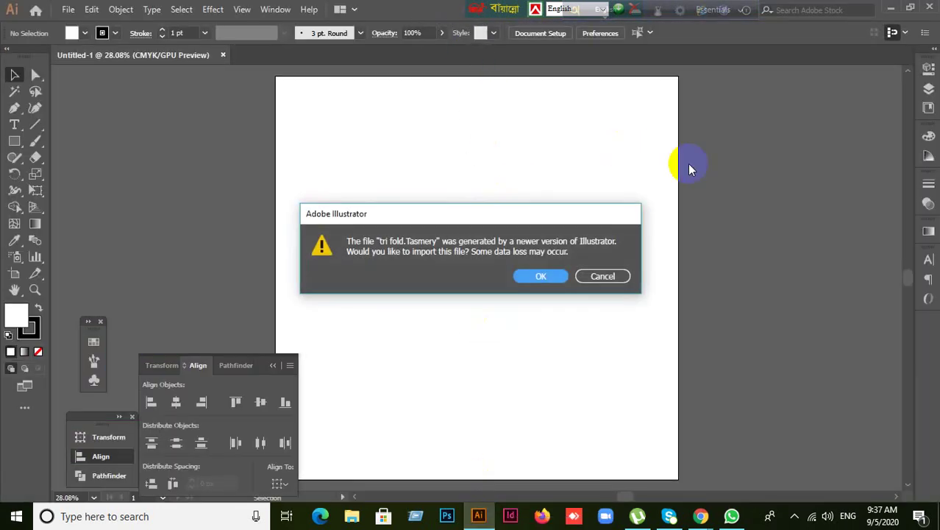
click(536, 279)
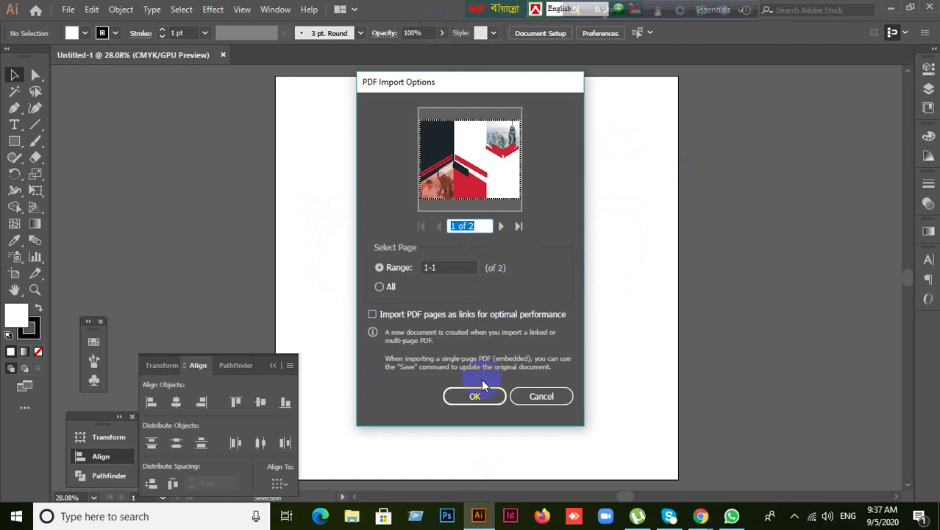
click(477, 395)
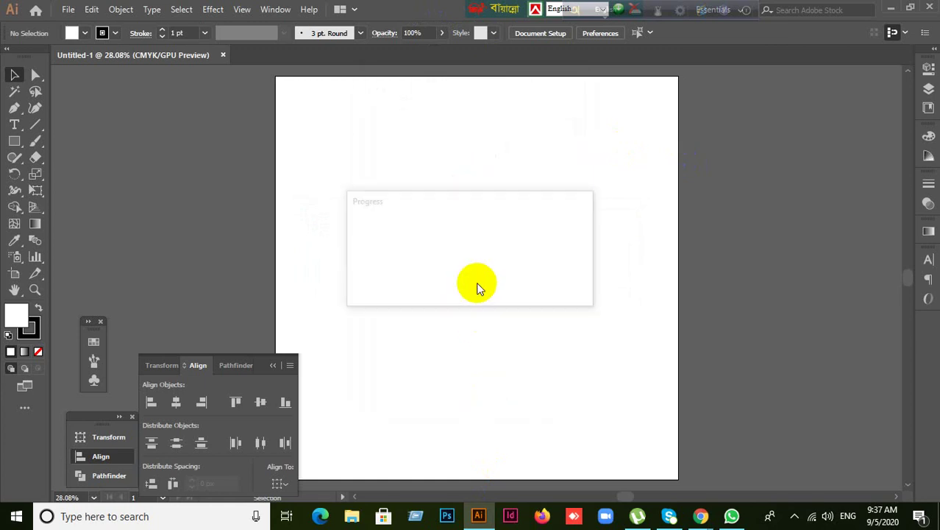
click(500, 330)
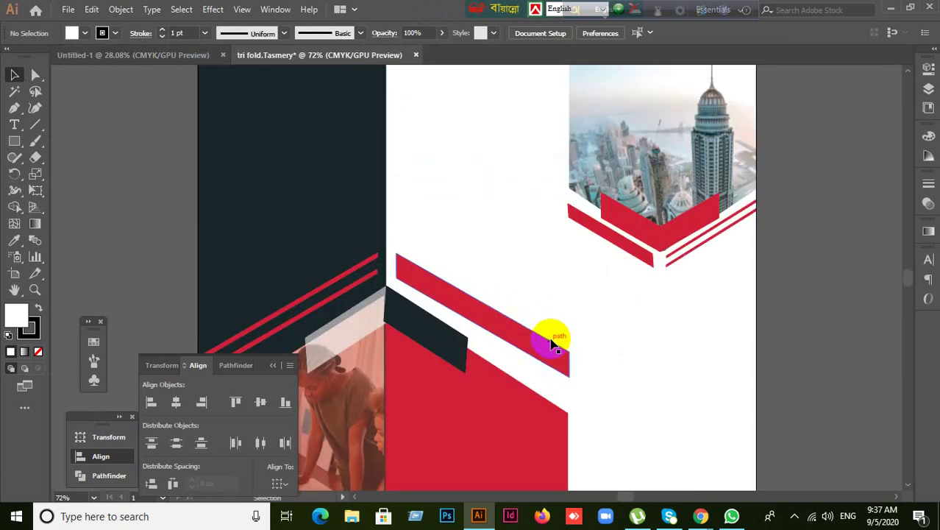
scroll(552, 342, down, 5)
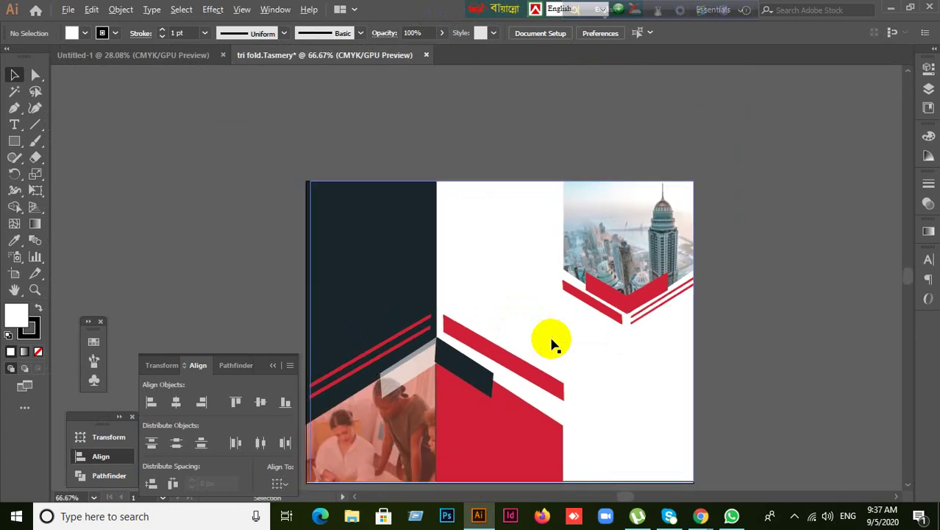
drag(515, 385, 549, 310)
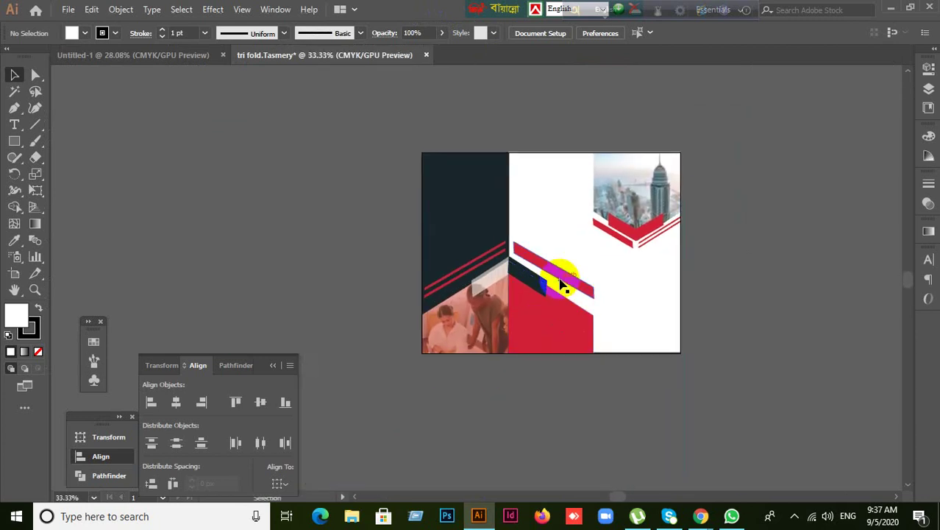
scroll(562, 272, up, 2)
scroll(561, 282, down, 1)
scroll(561, 282, down, 1)
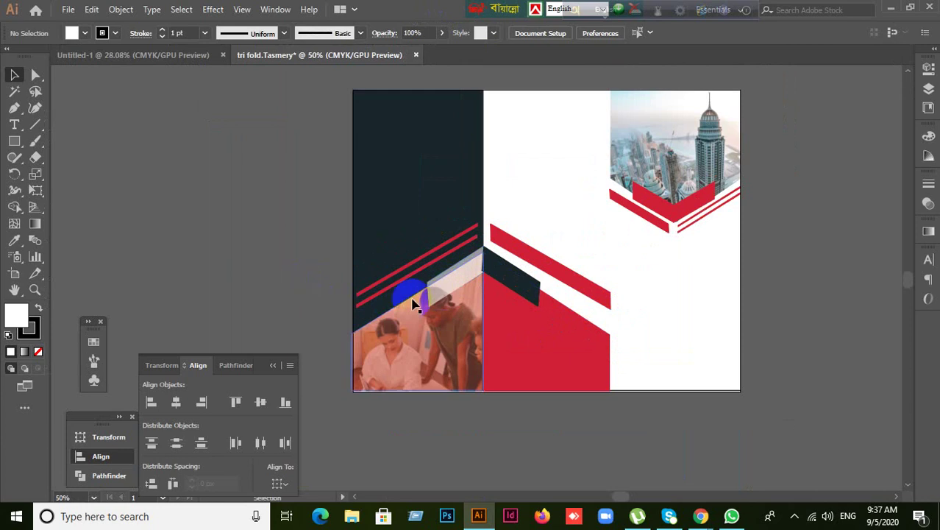
click(421, 276)
click(275, 279)
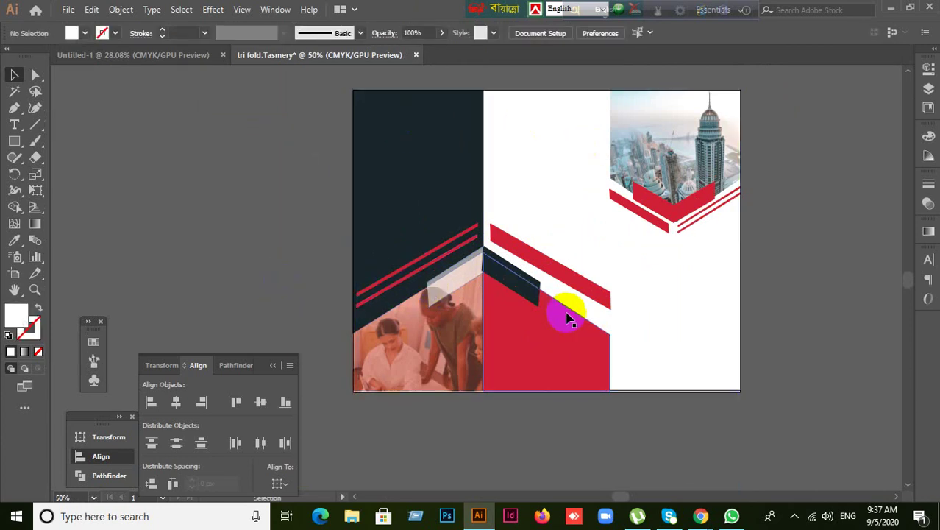
click(482, 211)
click(823, 316)
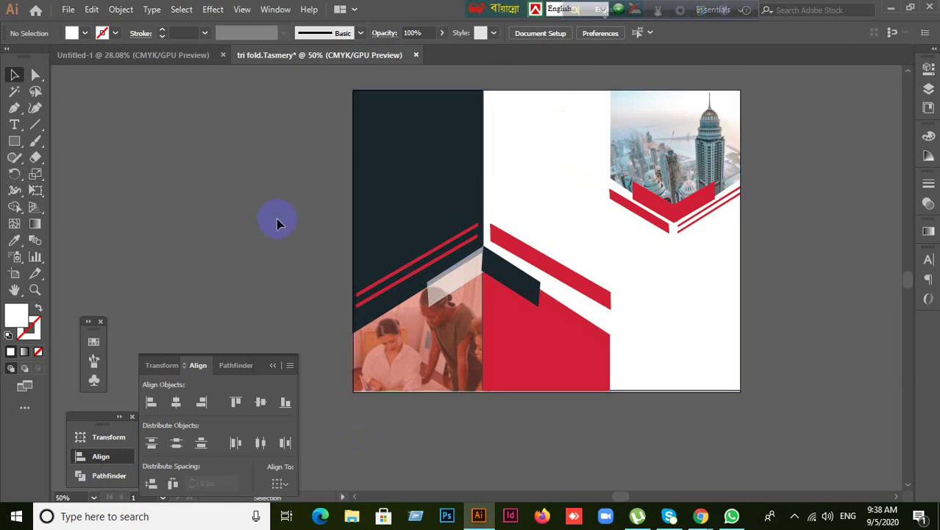
Step: Cancel closing the brochure, then move the whole artwork left and undo the move
click(416, 55)
click(601, 276)
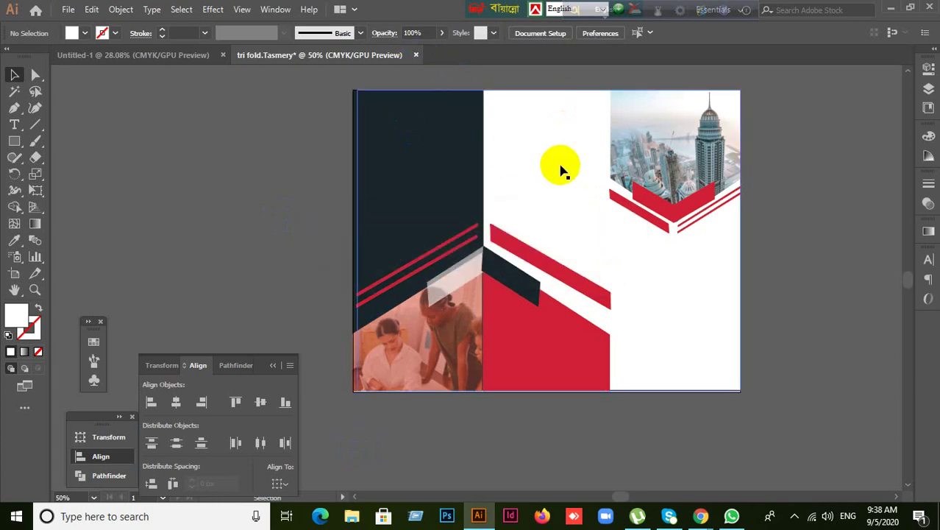
scroll(518, 316, up, 2)
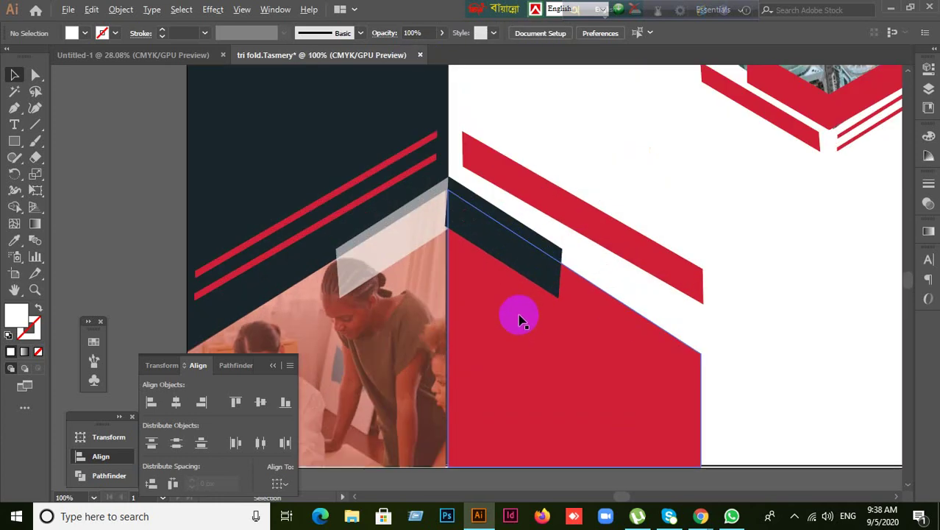
scroll(335, 216, down, 2)
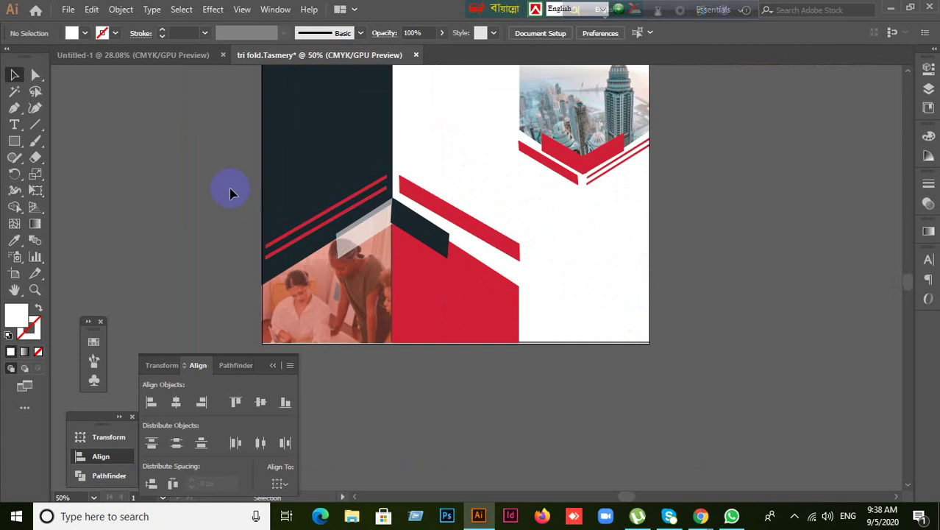
drag(230, 149, 258, 193)
click(491, 392)
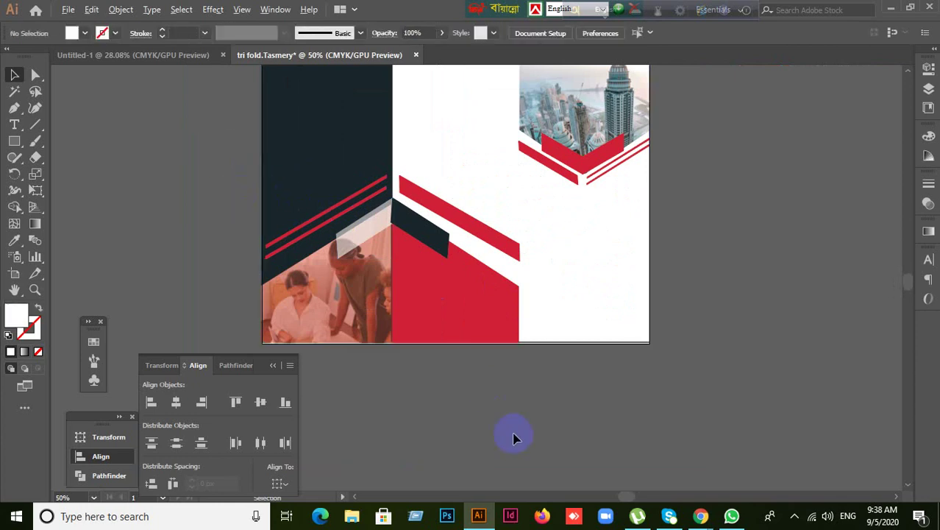
drag(604, 301, 425, 272)
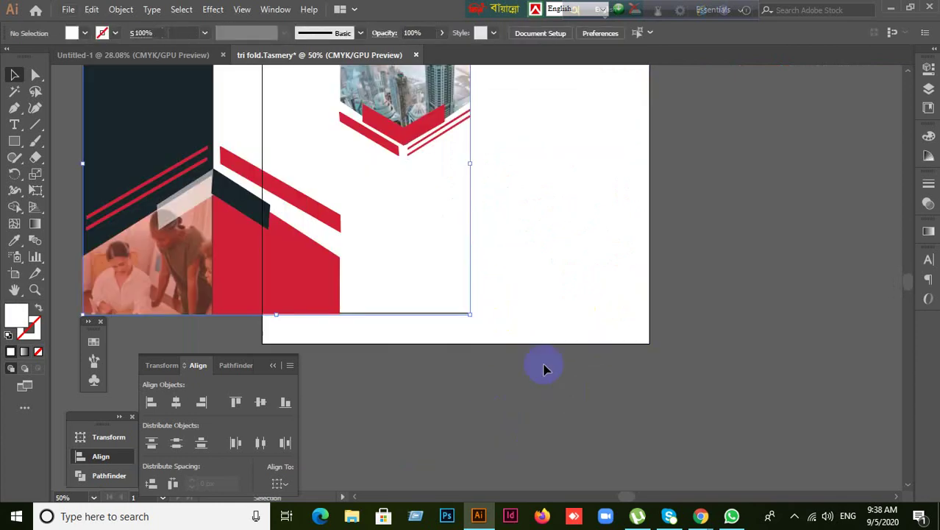
key(ctrl+z)
click(591, 399)
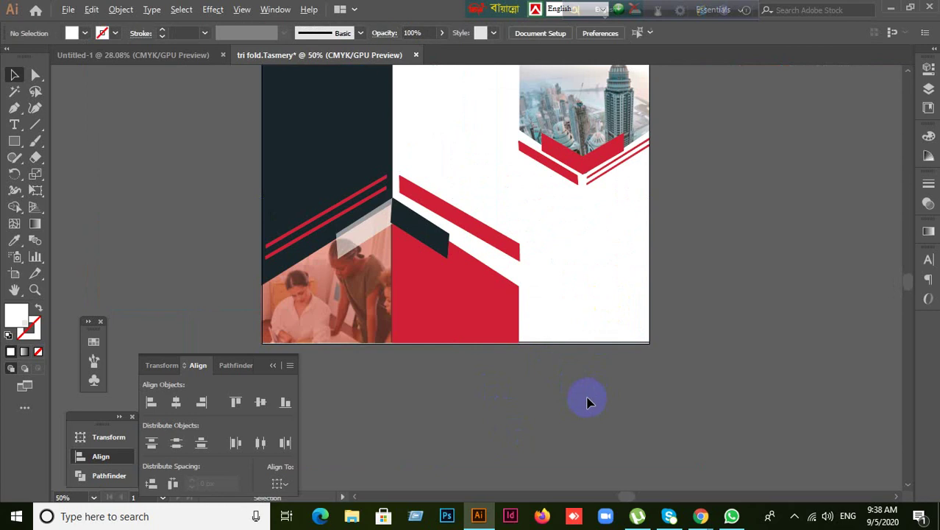
drag(579, 309, 658, 375)
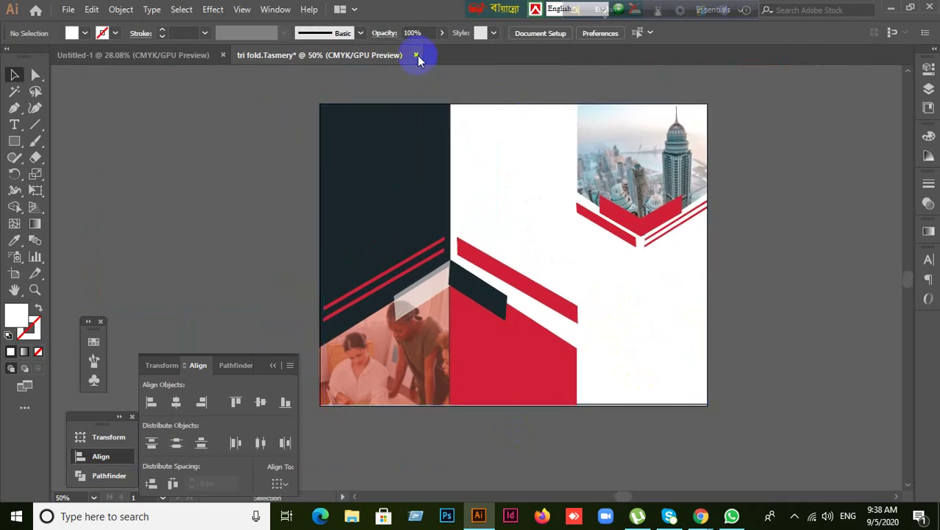
Step: Close the tri fold.Tasmery document, answering No to discard unsaved changes
click(350, 170)
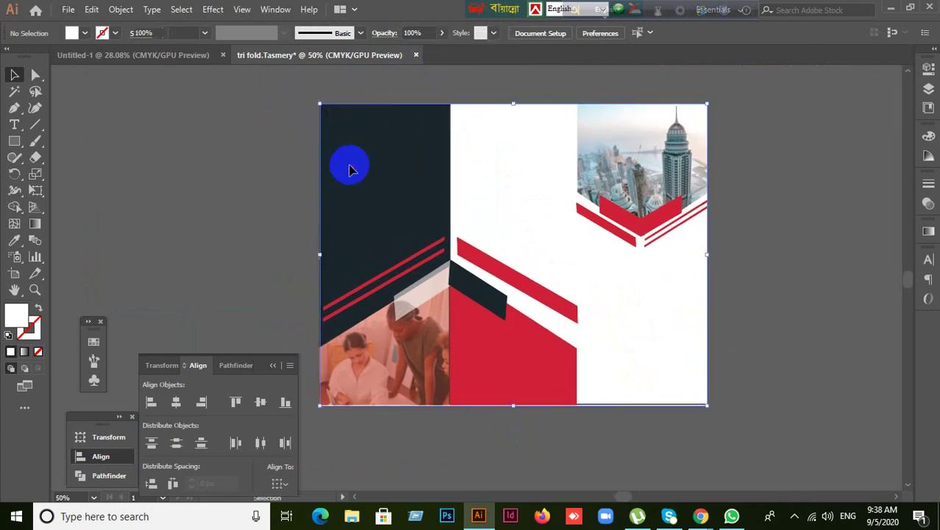
click(309, 164)
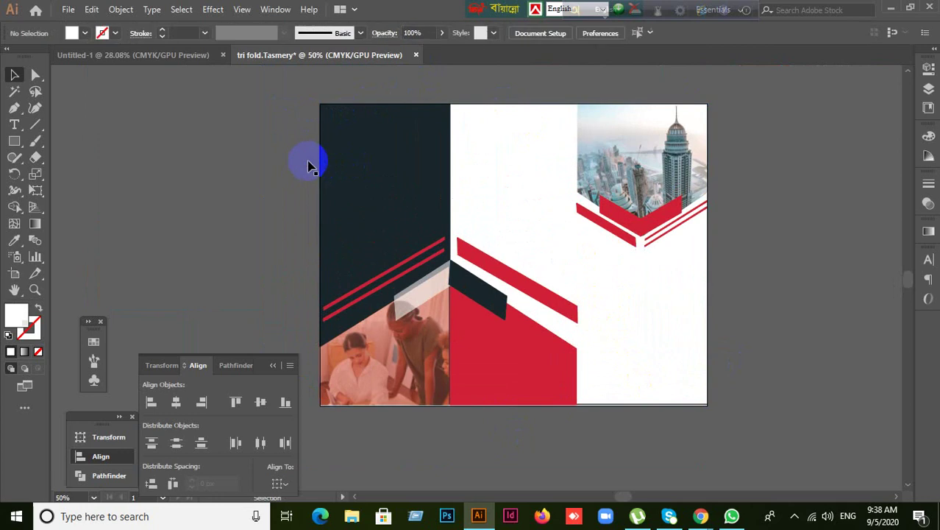
click(415, 55)
click(543, 275)
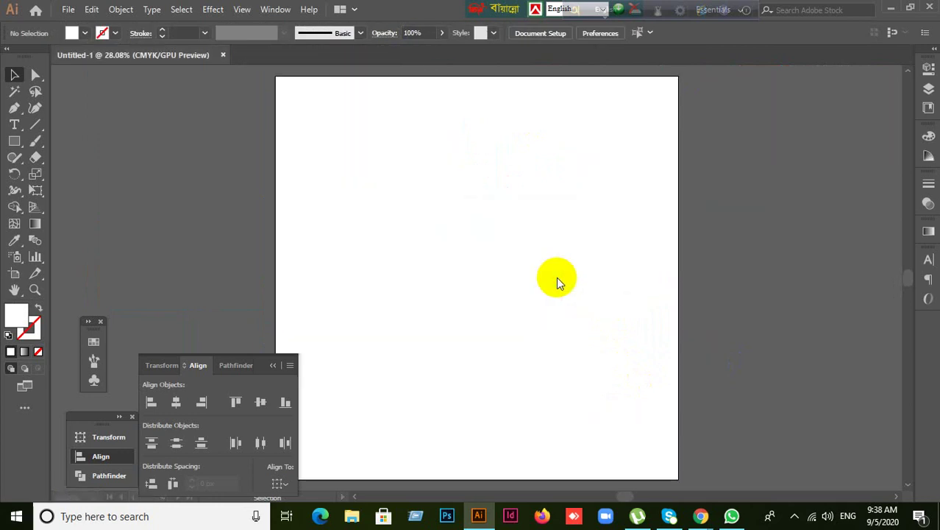
Step: Drag fiyer1.Tasmery from the desktop into Illustrator, confirm the import and keep CMYK
click(891, 9)
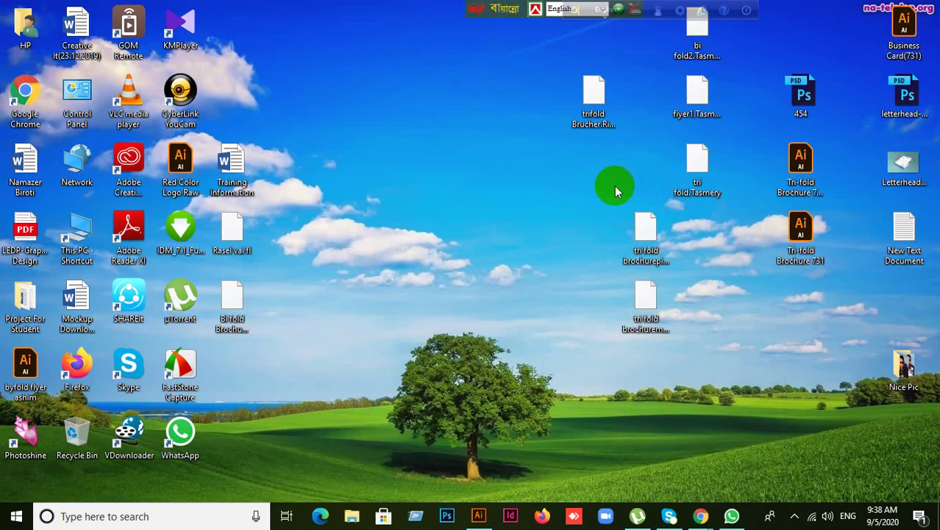
click(706, 173)
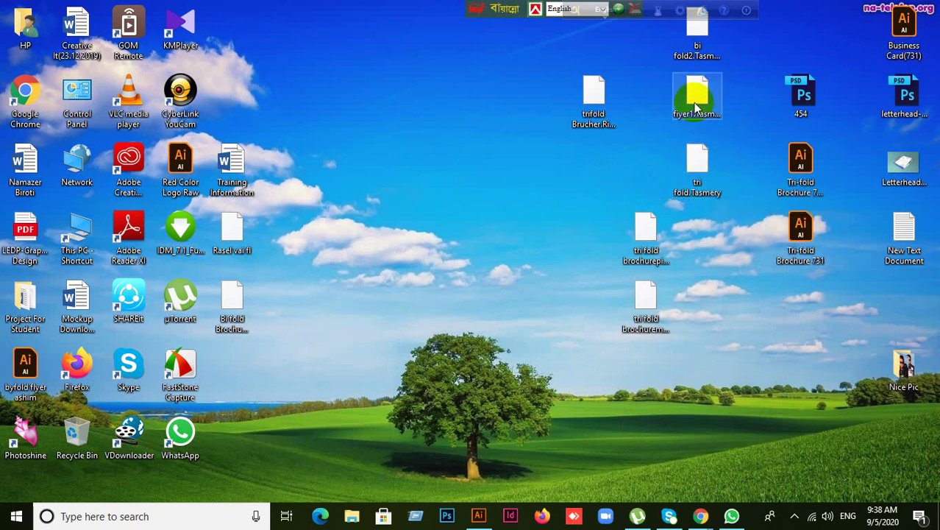
drag(693, 103, 479, 515)
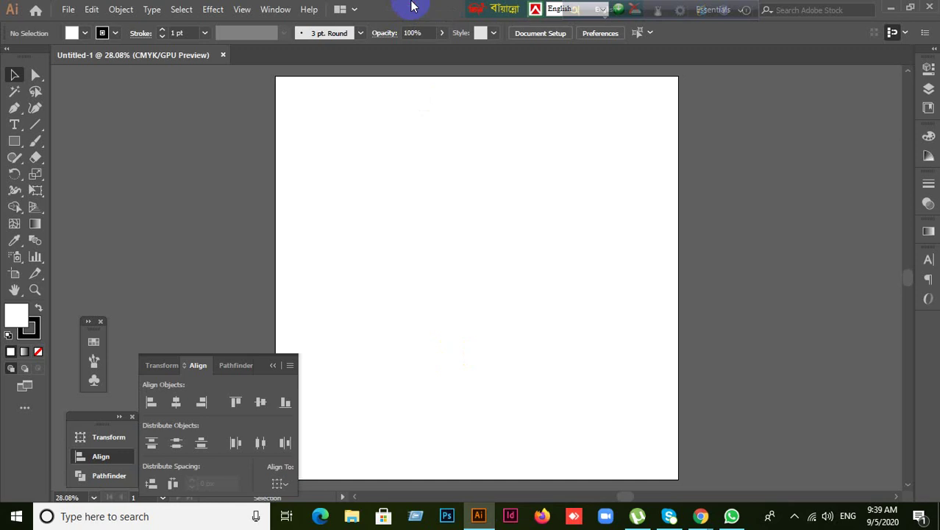
click(540, 276)
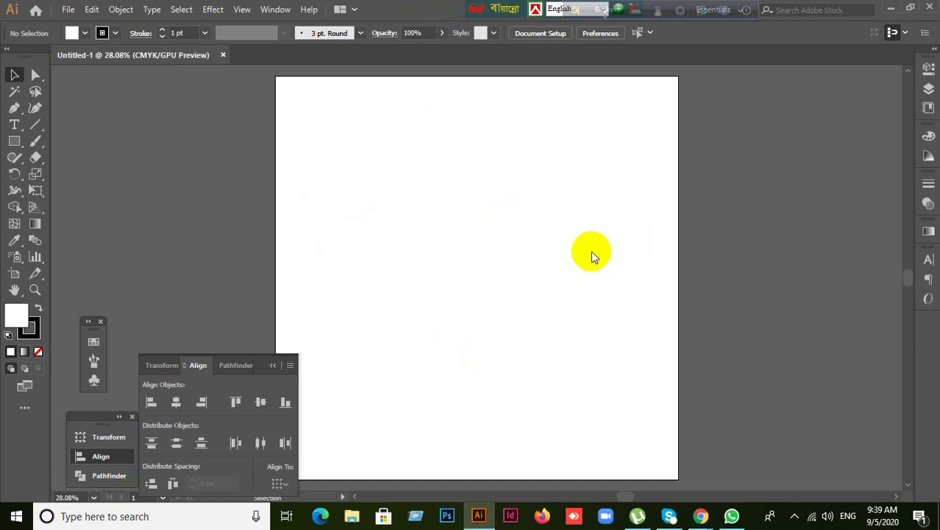
click(531, 310)
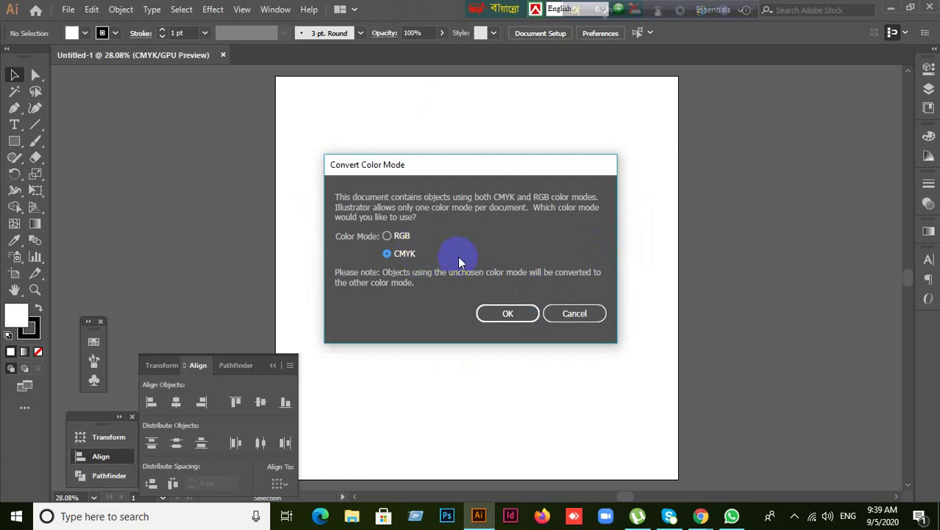
click(497, 313)
click(500, 313)
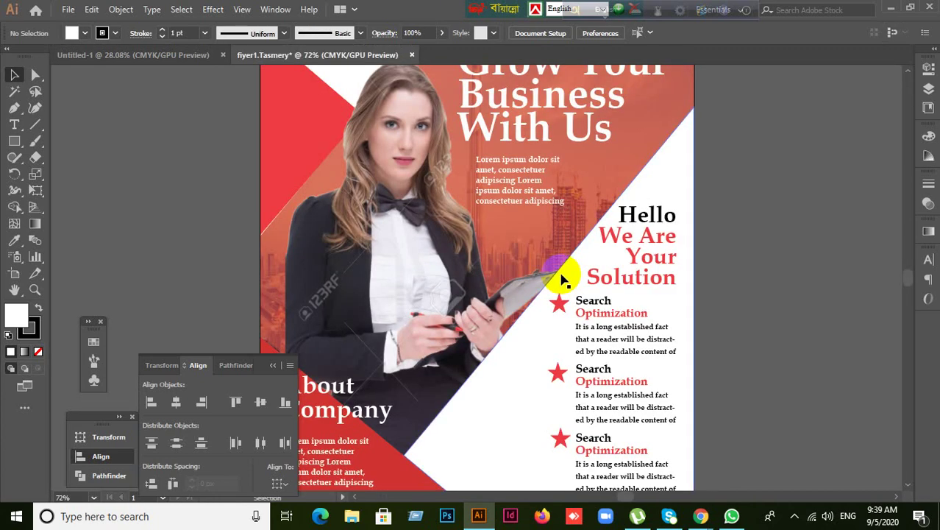
Step: Select the flyer's clip group, test-drag it, and box-select the first Search Optimization paragraph
scroll(581, 270, down, 3)
scroll(483, 237, up, 1)
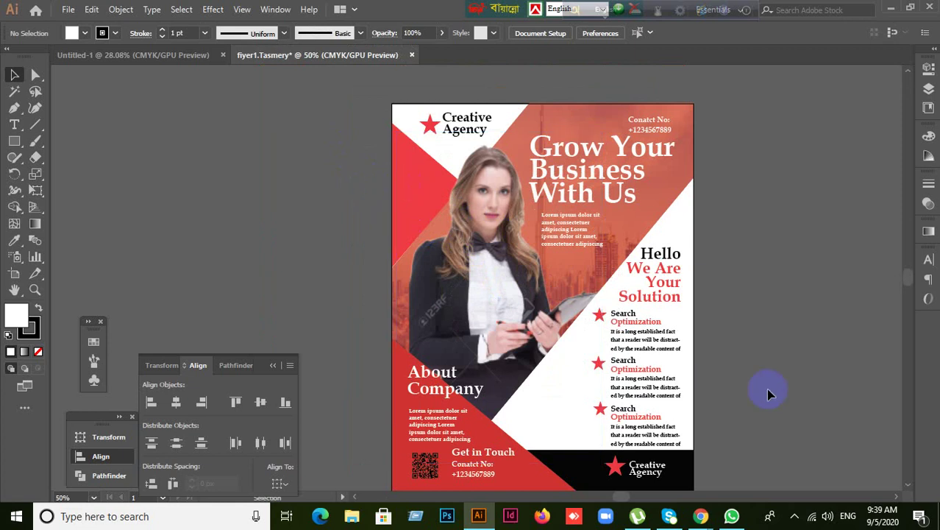
scroll(676, 413, up, 4)
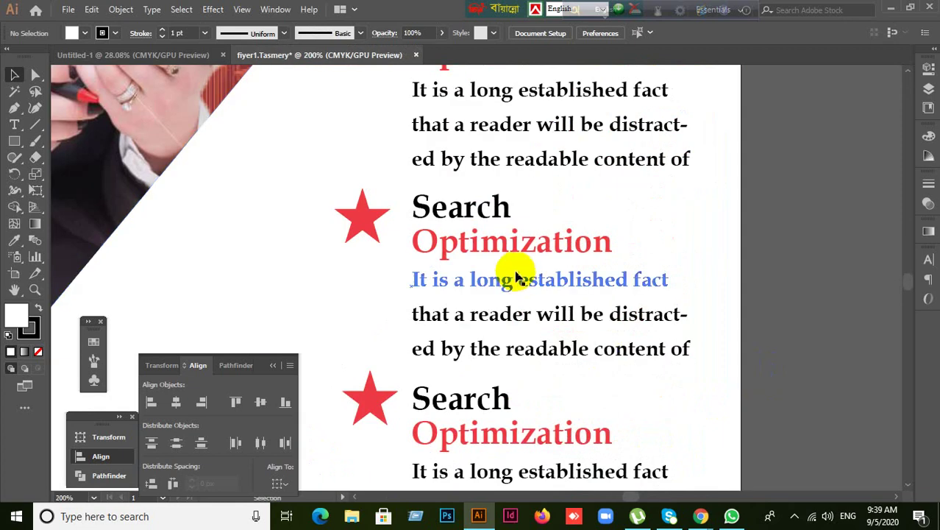
click(522, 283)
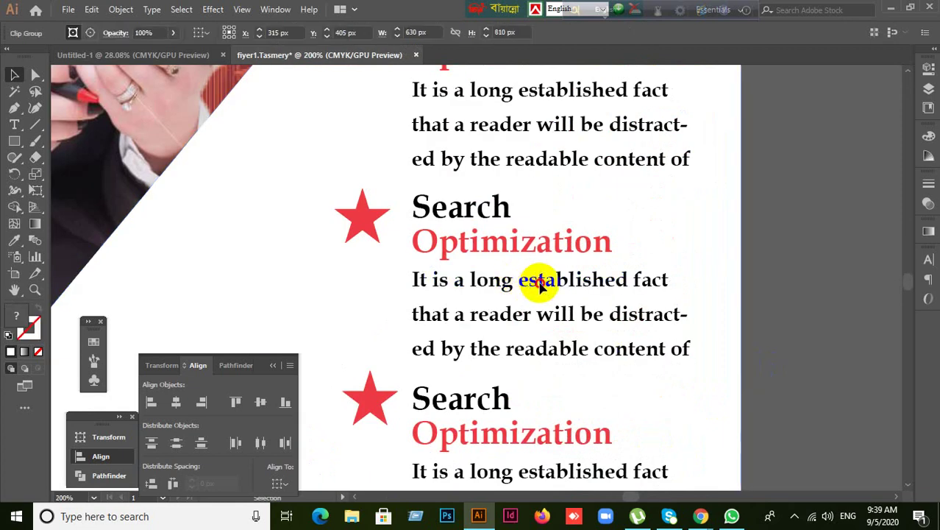
scroll(565, 283, down, 2)
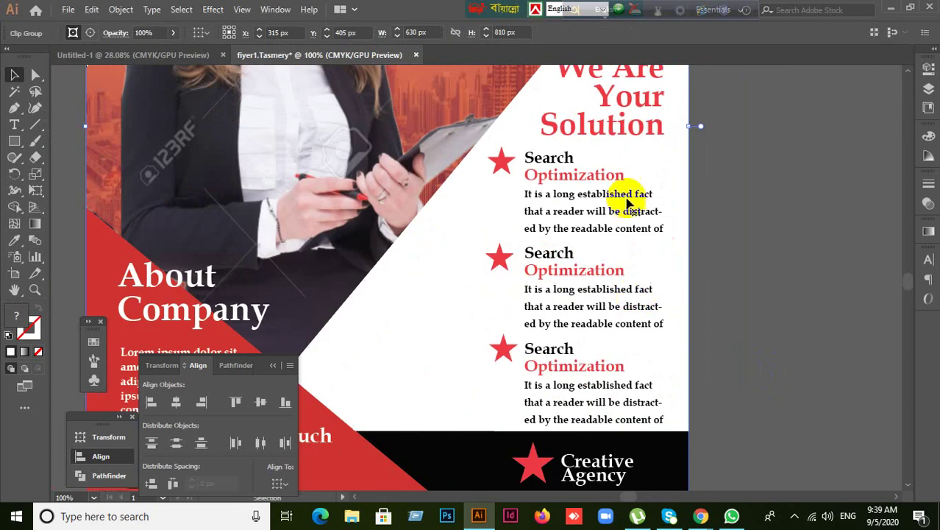
drag(509, 210, 560, 256)
scroll(585, 273, down, 1)
scroll(588, 276, right, 1)
click(589, 272)
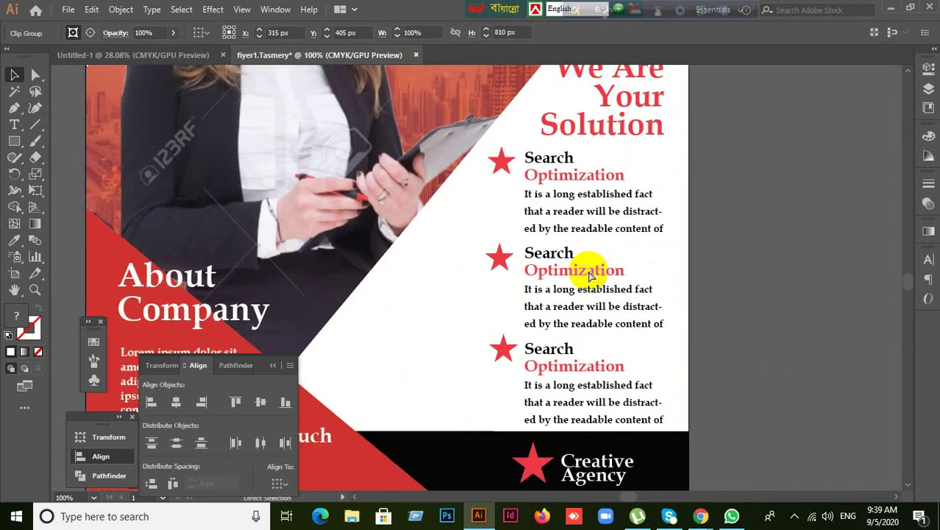
drag(513, 205, 557, 237)
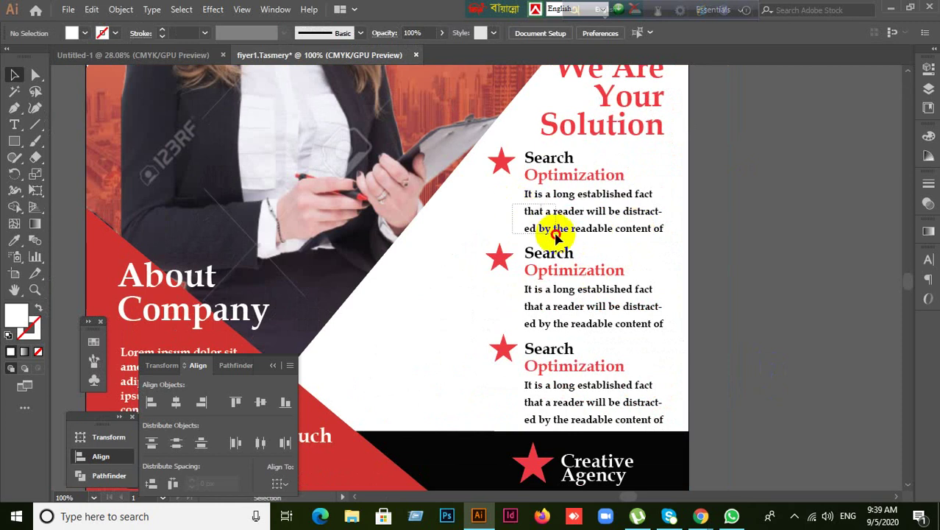
Step: Test-move the photo inside the clip group with Direct Selection, undo it, then shift the flyer right
click(669, 252)
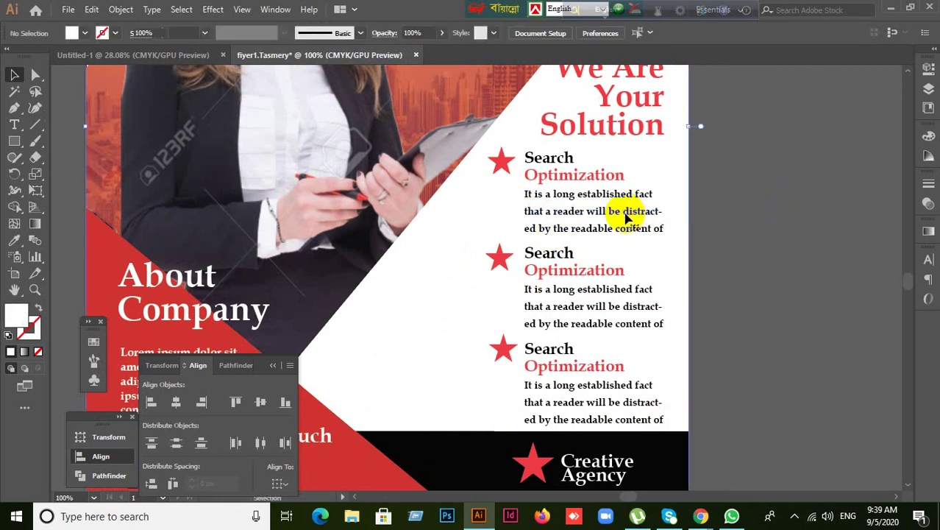
scroll(619, 190, up, 2)
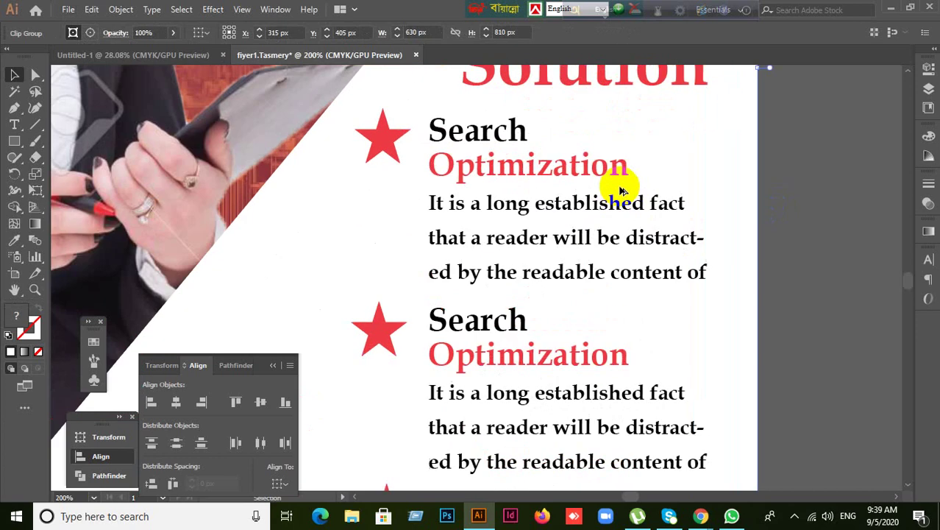
scroll(504, 189, down, 4)
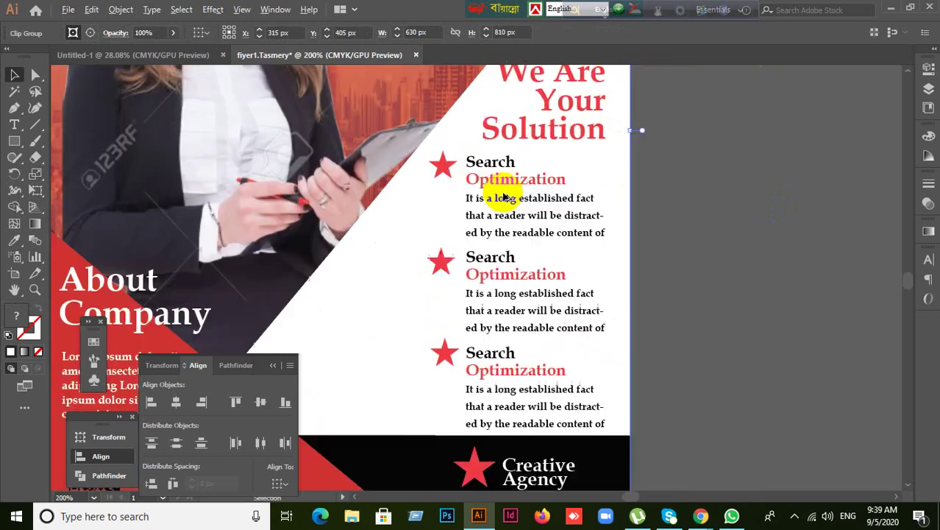
key(a)
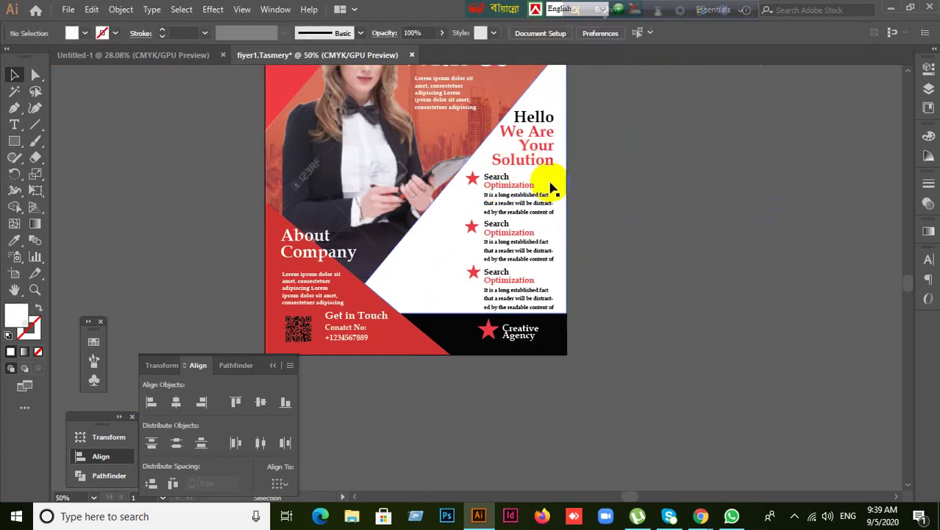
drag(550, 185, 655, 219)
key(ctrl+z)
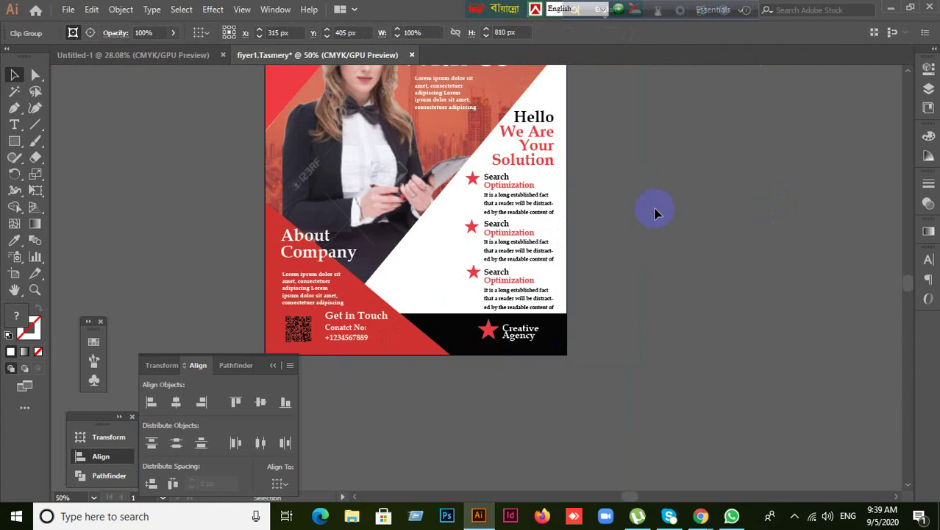
click(626, 181)
drag(545, 182, 872, 345)
Step: Release the flyer's clipping mask, deselect the loose artwork and zoom to 100%
right_click(740, 315)
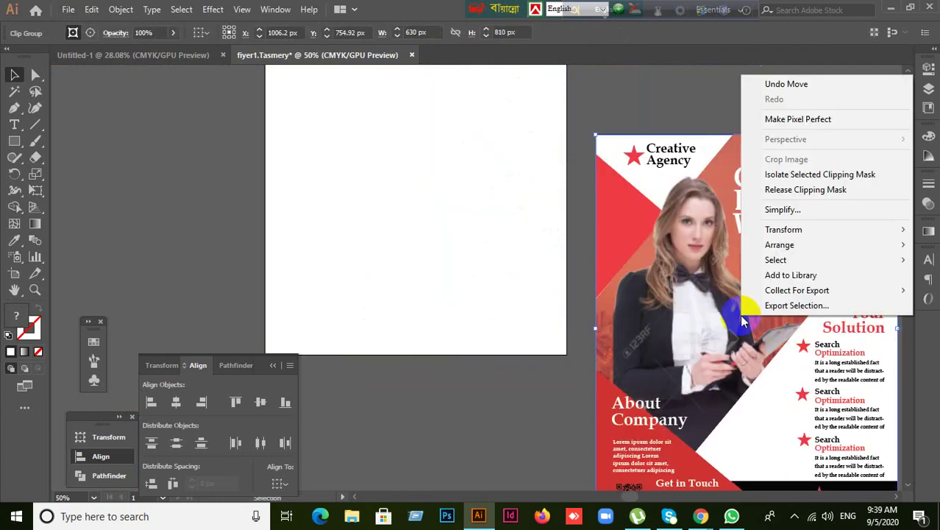
click(765, 190)
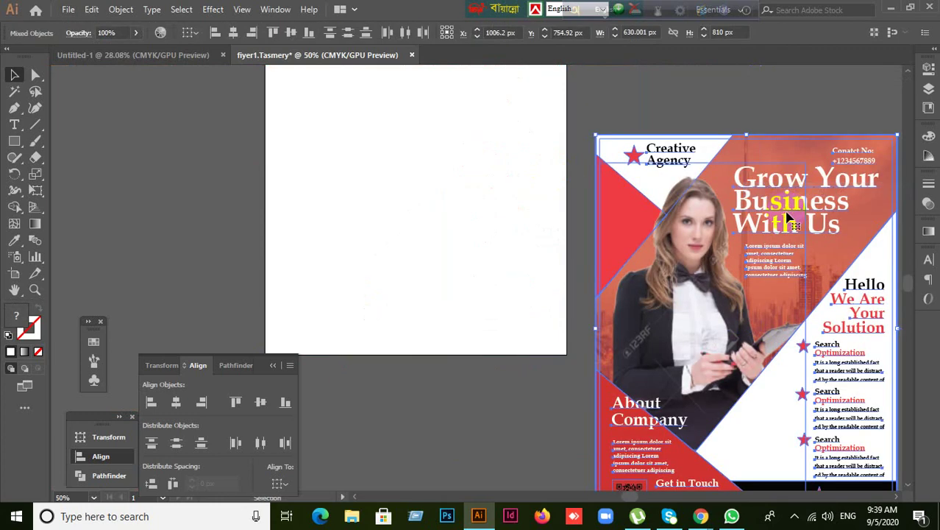
key(ctrl+z)
right_click(479, 182)
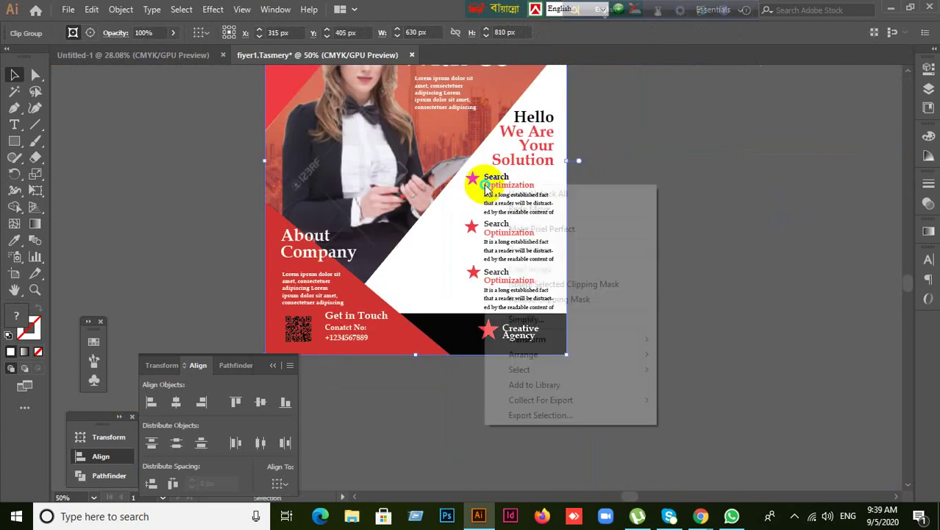
click(540, 299)
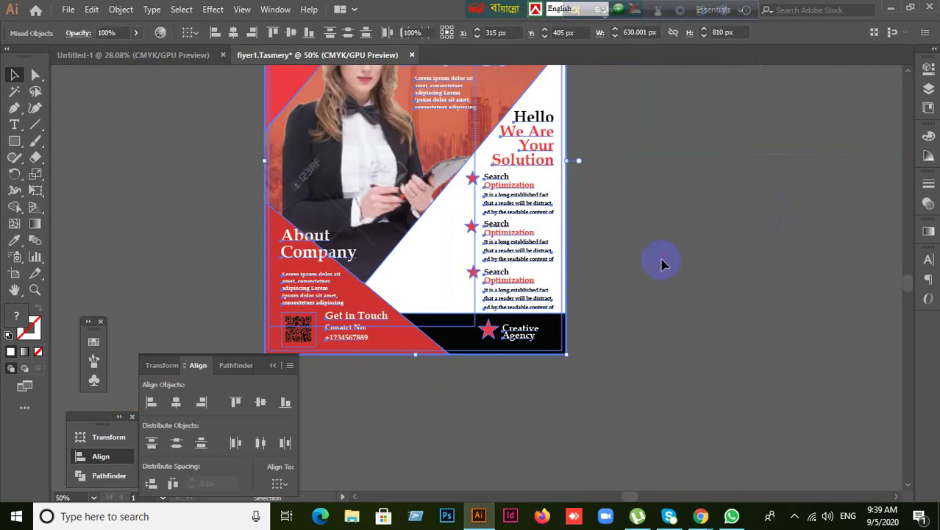
click(661, 260)
key(ctrl+plus)
key(ctrl+plus)
Step: Inspect the flyer's text lines by selecting and deselecting them, then pan over the service list
click(442, 196)
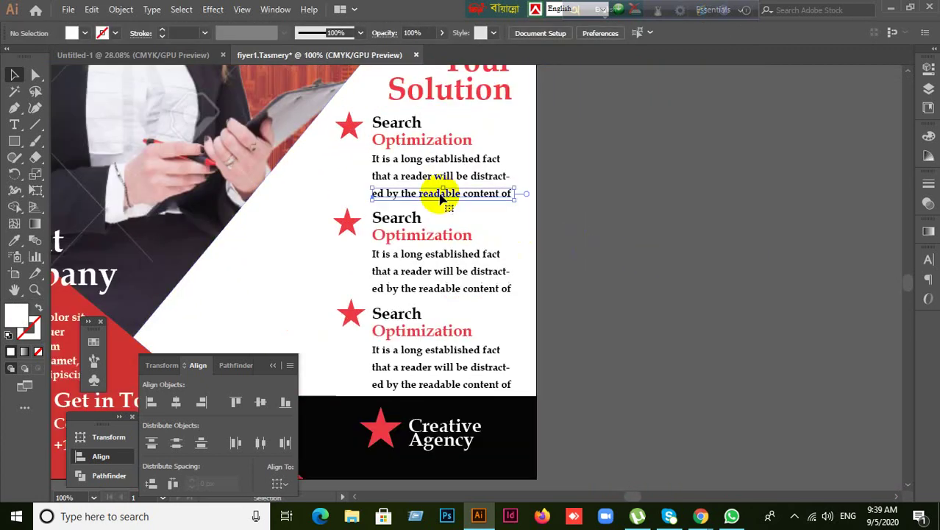
click(500, 206)
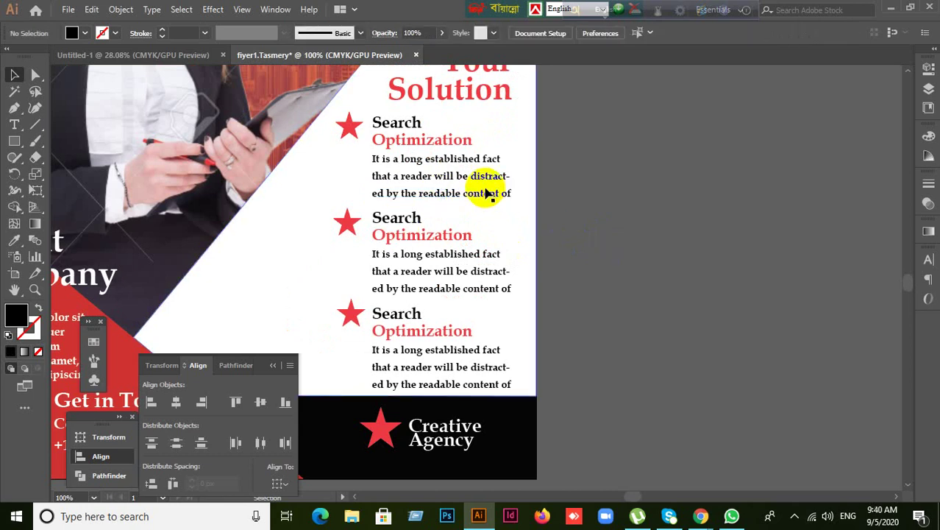
click(483, 194)
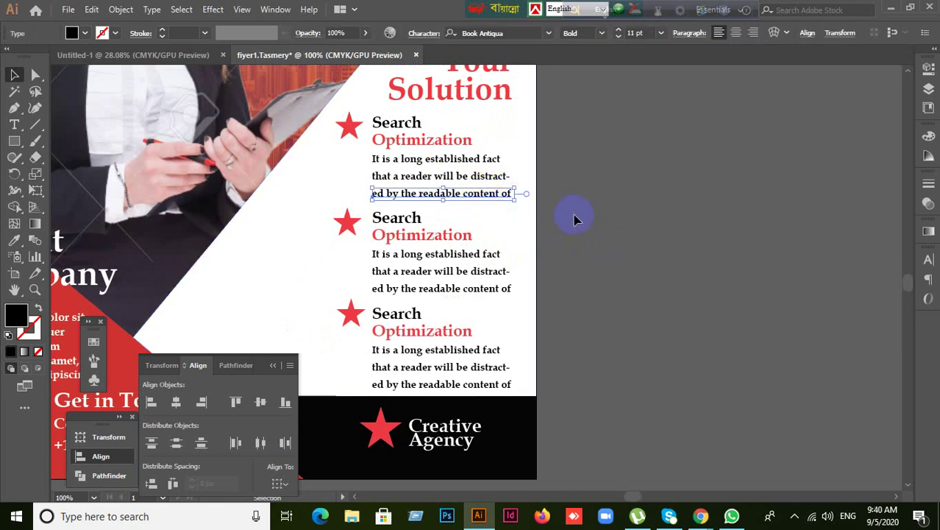
scroll(490, 209, up, 3)
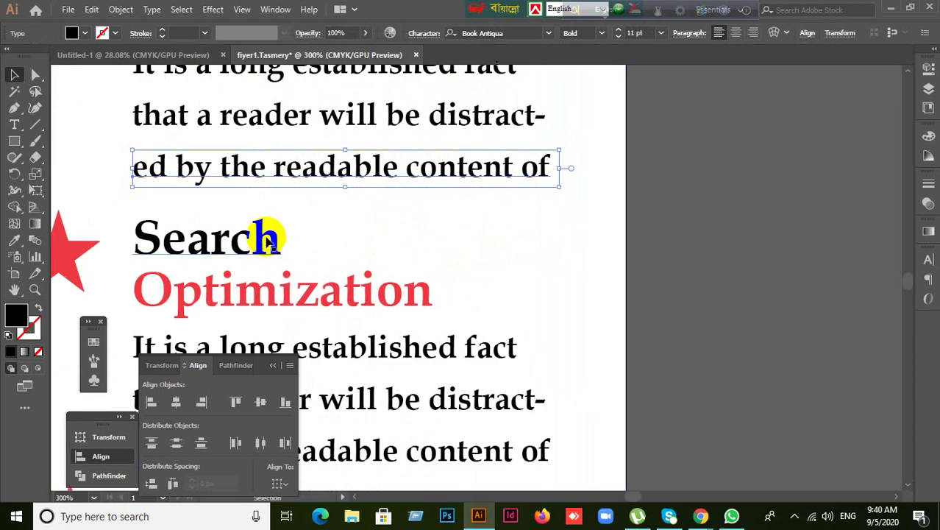
click(744, 309)
scroll(745, 309, down, 2)
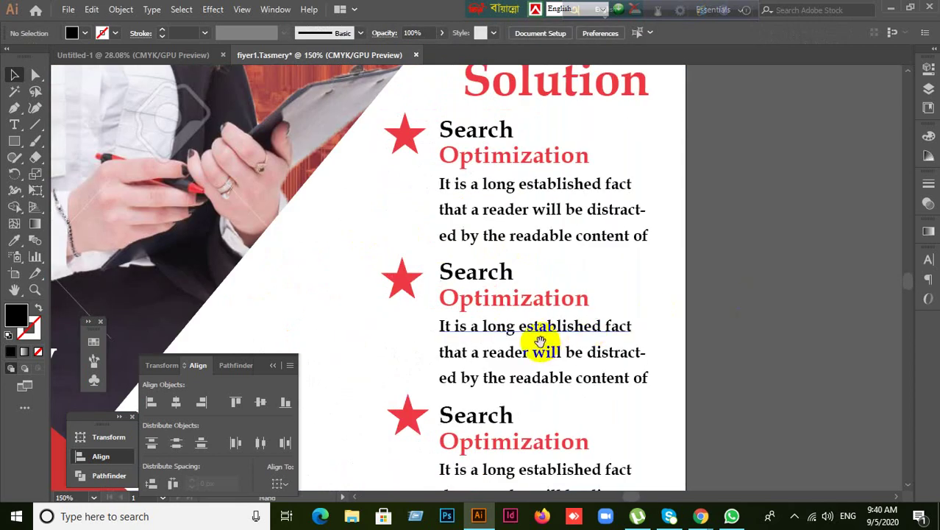
drag(541, 342, 675, 274)
scroll(676, 274, down, 1)
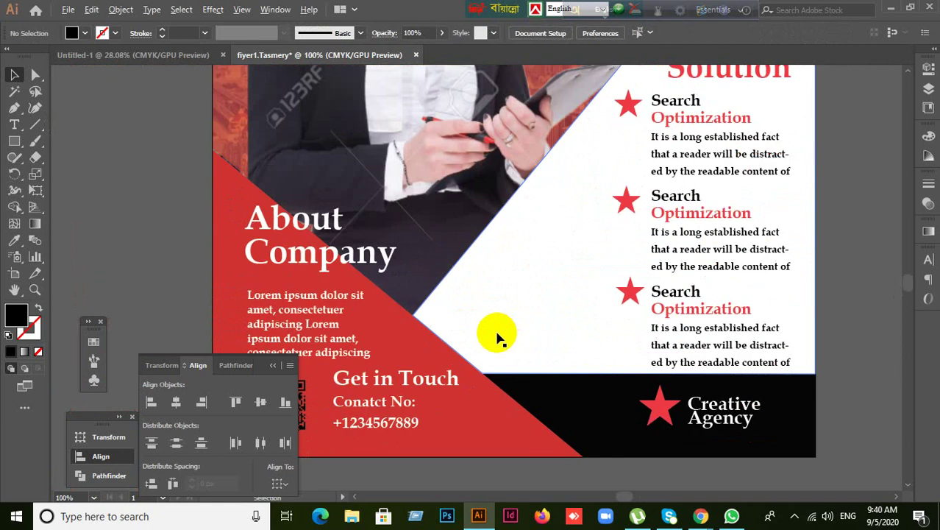
Step: Collapse the Align panel to its icons to uncover the QR code, and select the QR code
click(270, 365)
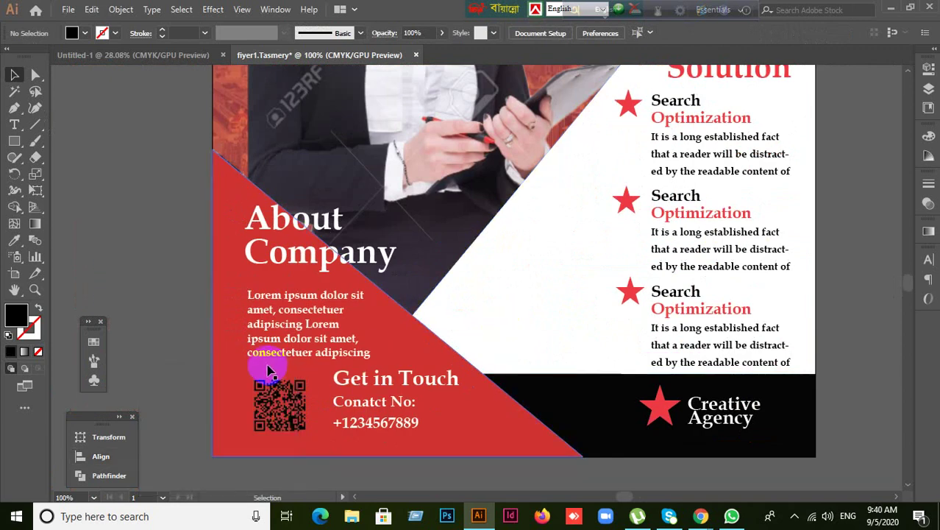
click(281, 409)
scroll(309, 421, down, 1)
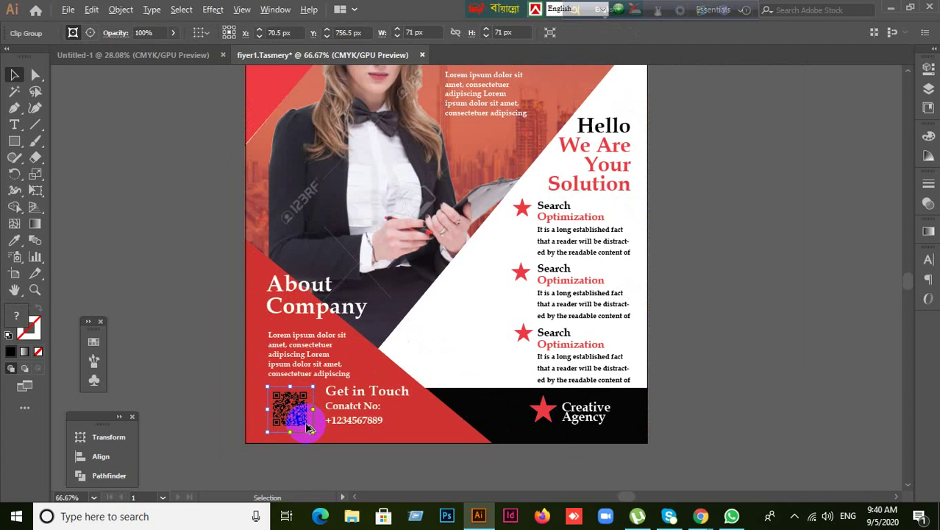
click(298, 465)
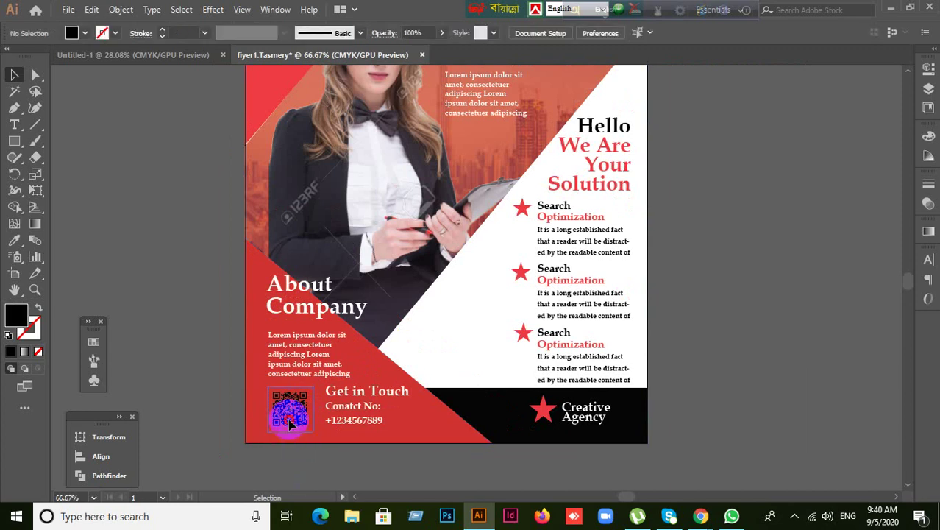
click(291, 412)
scroll(360, 292, up, 2)
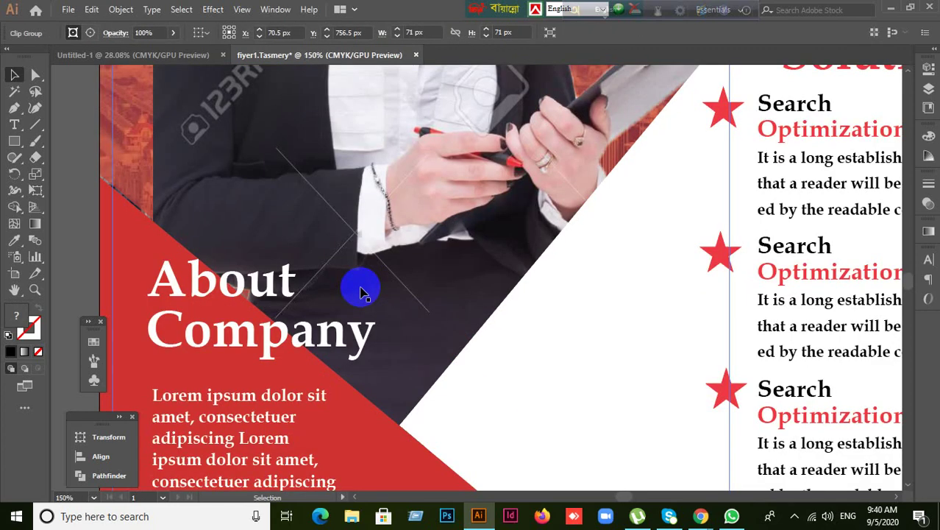
Step: Zoom out to view the whole flyer, selecting and deselecting its clip group
drag(241, 226, 262, 248)
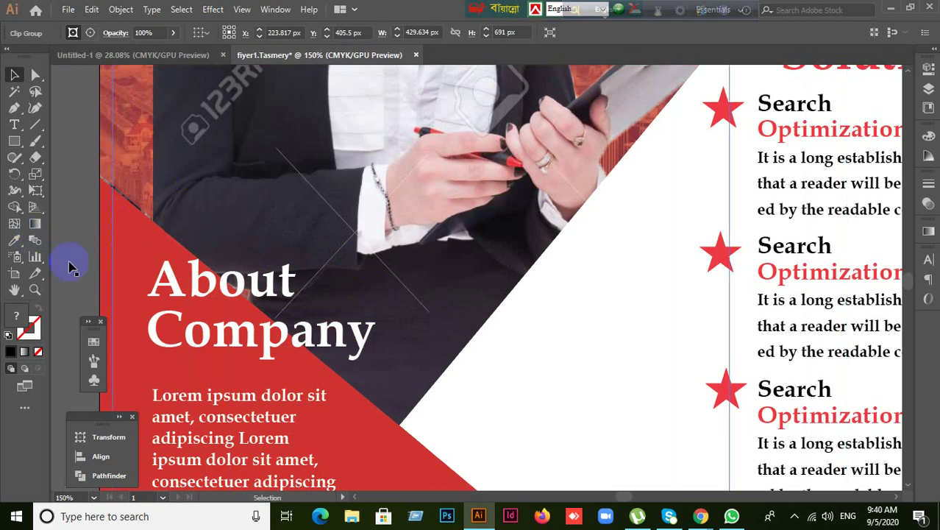
ctrl+click(146, 278)
key(ctrl+minus)
key(ctrl+minus)
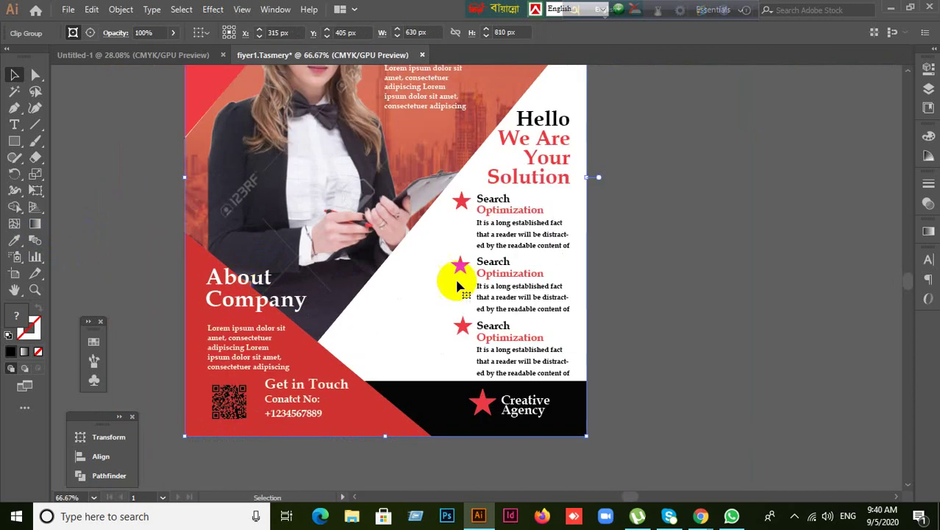
click(648, 270)
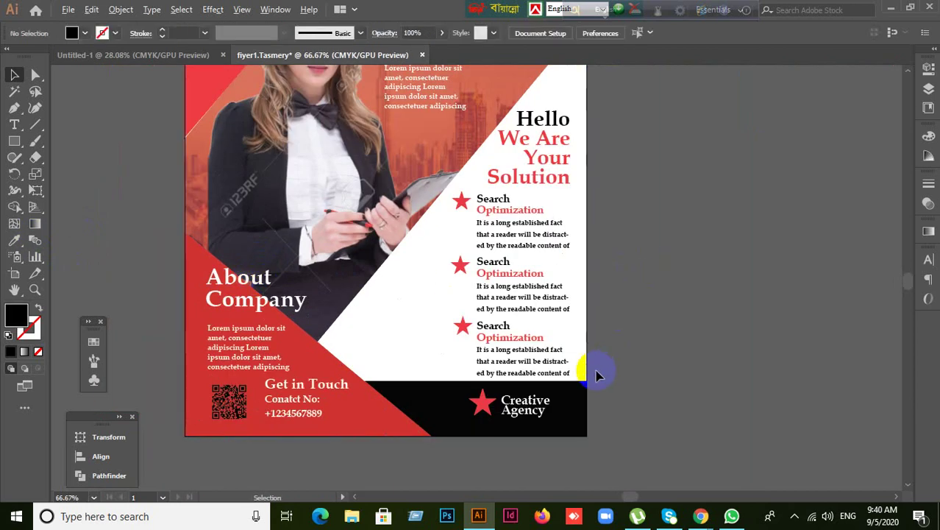
scroll(597, 375, up, 1)
click(490, 356)
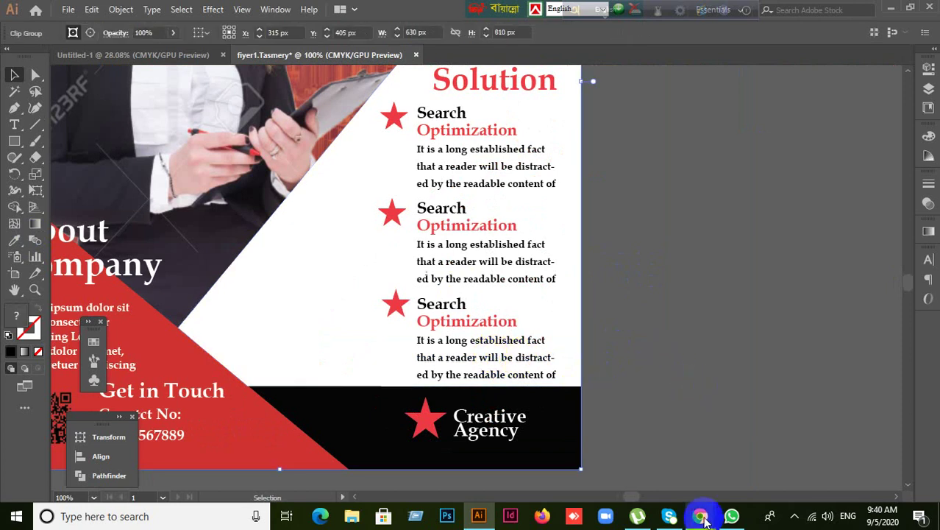
mouse_move(703, 511)
click(706, 355)
scroll(530, 337, down, 1)
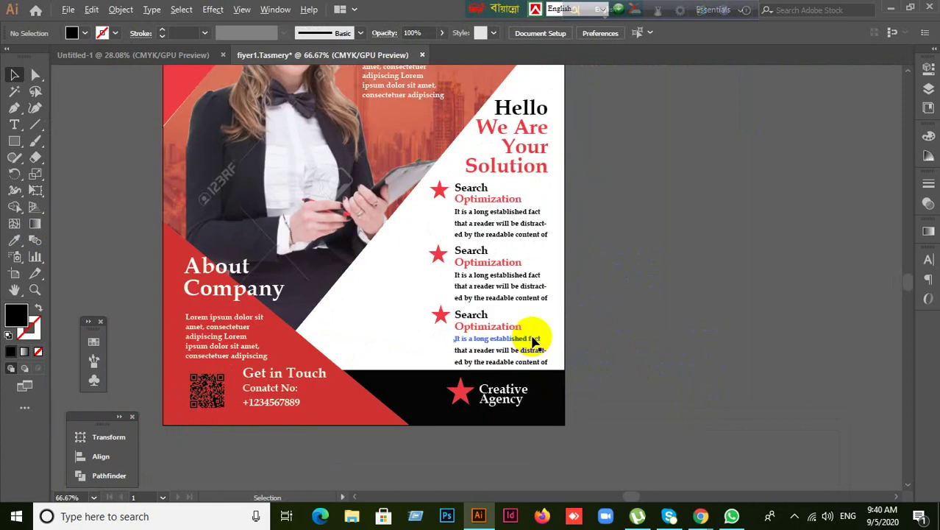
drag(315, 259, 363, 246)
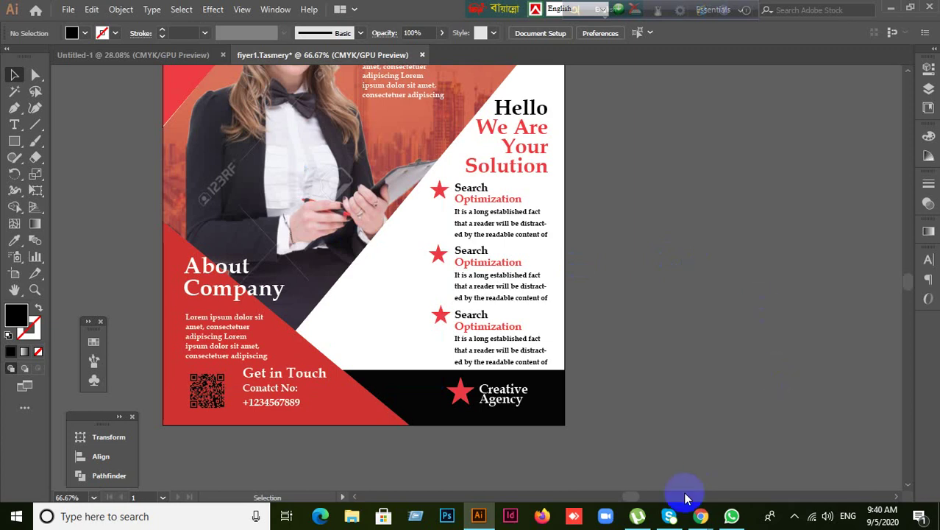
Step: Bring up the Google Meet call window, open a blank new tab, and return to the Meet tab
mouse_move(700, 515)
click(590, 428)
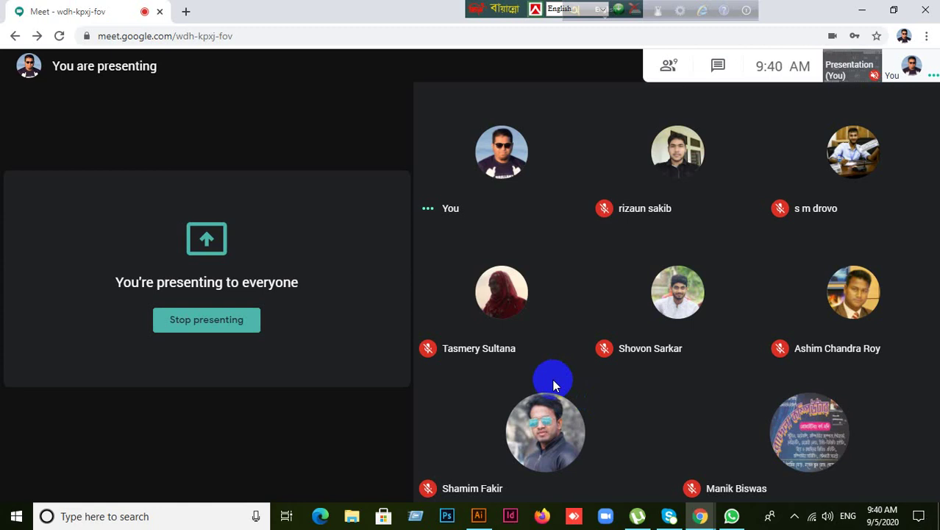
click(188, 8)
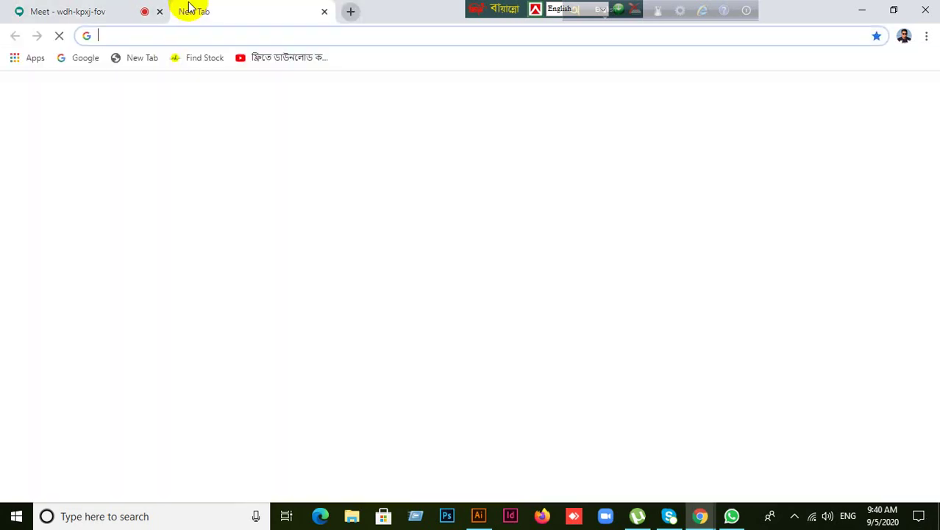
click(99, 12)
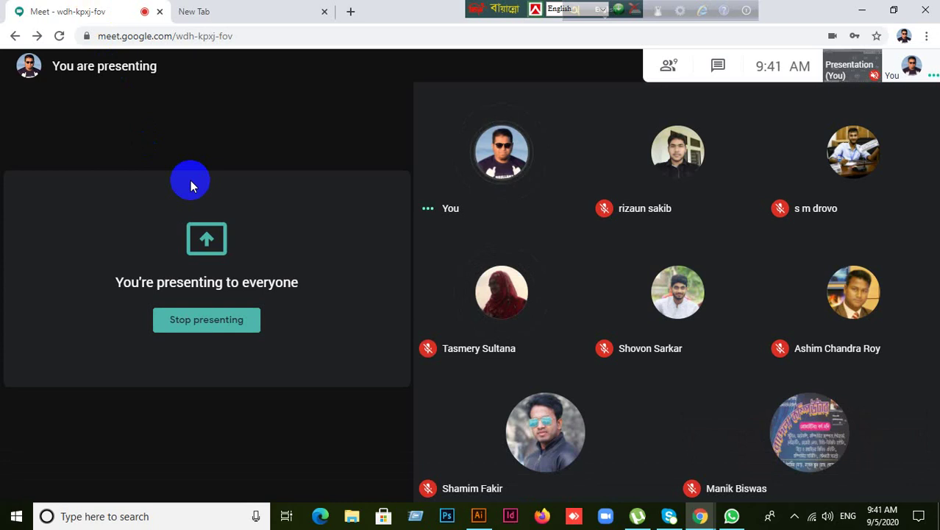
Step: Back in Illustrator, deselect the artwork and close fiyer1.Tasmery, choosing not to save changes
click(479, 517)
scroll(206, 237, up, 1)
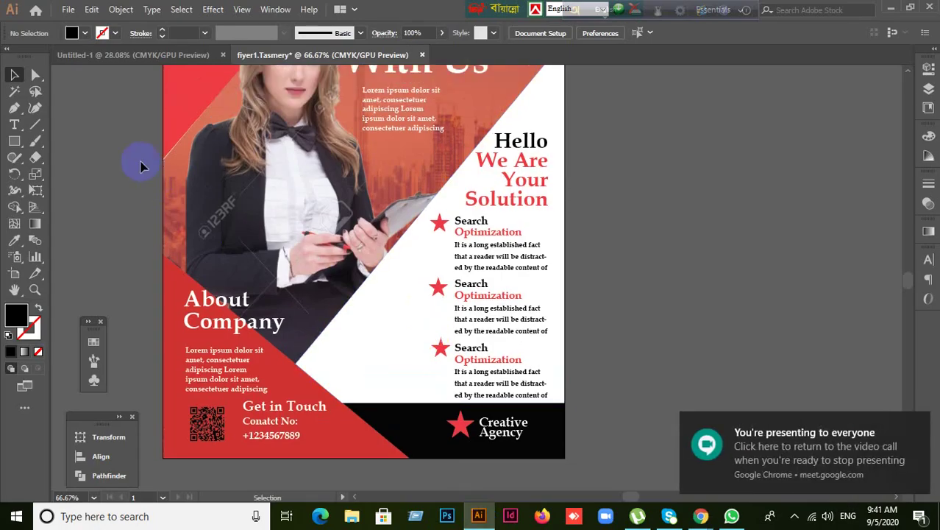
click(266, 276)
click(605, 159)
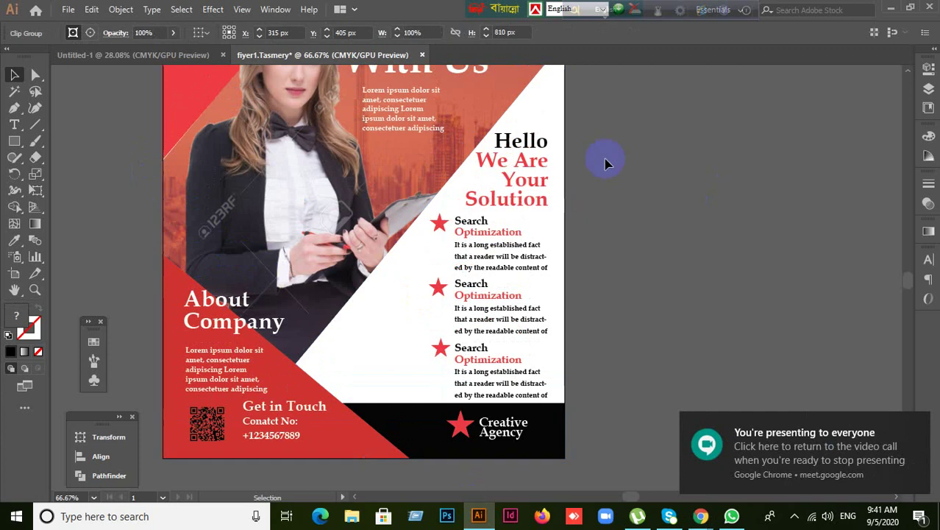
click(423, 55)
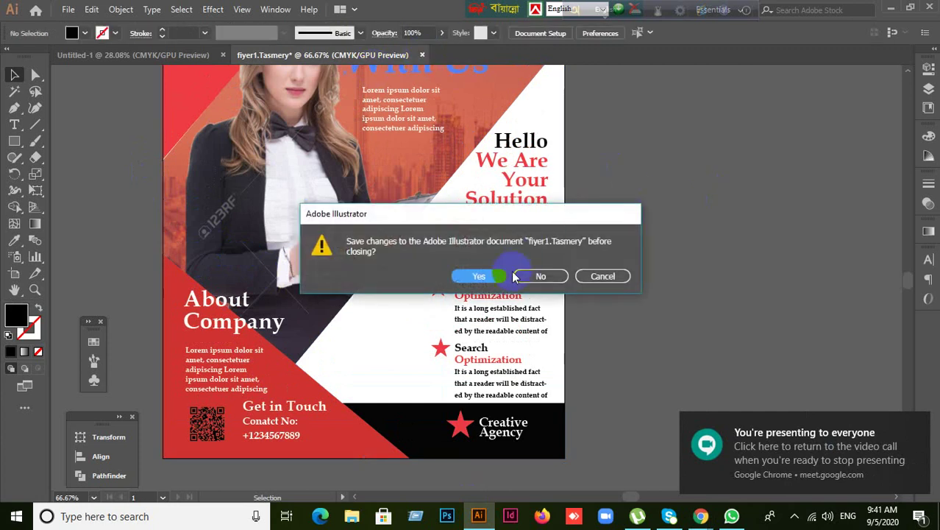
click(545, 273)
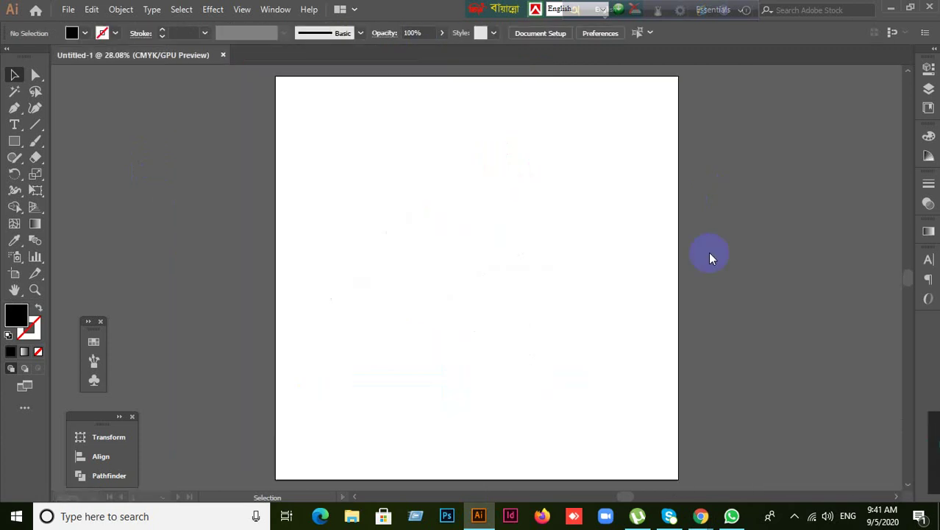
Step: Minimize Illustrator and Chrome, then move the main and pink tri fold brochure desktop icons
click(890, 15)
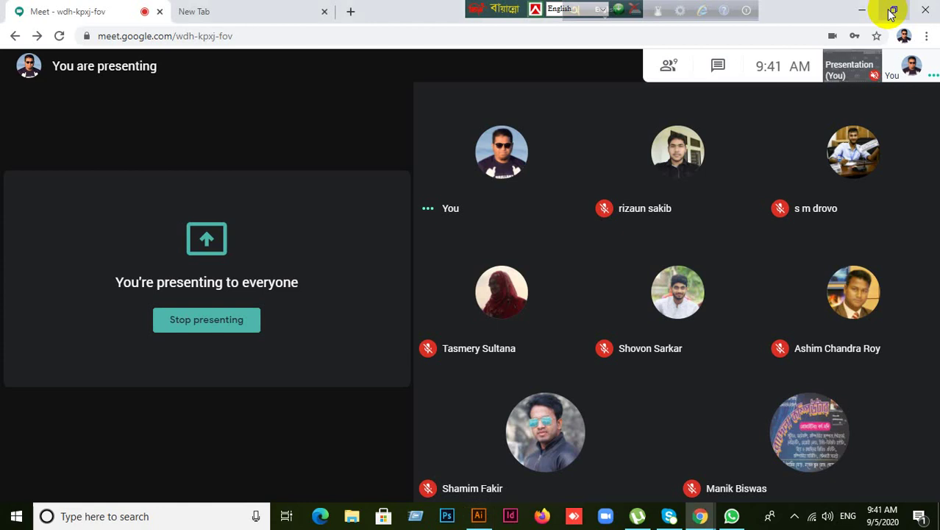
click(858, 15)
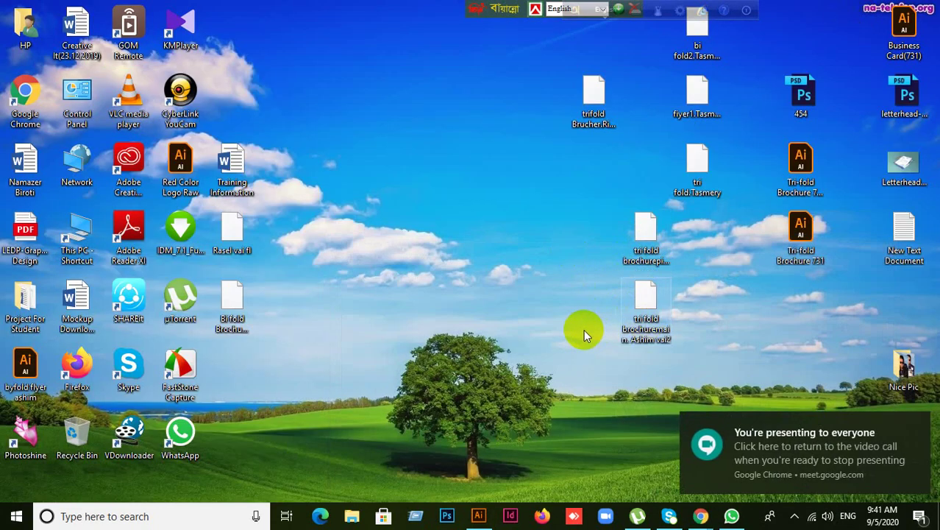
drag(650, 317, 546, 239)
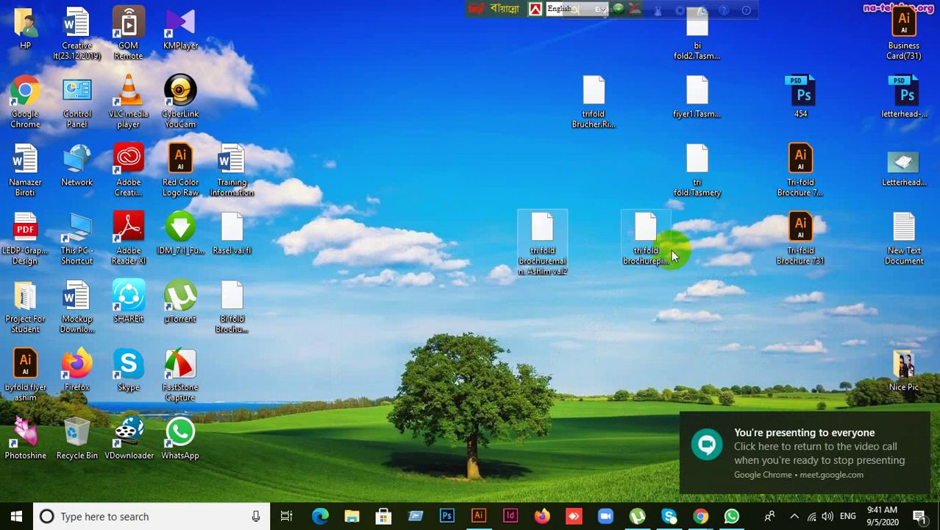
drag(647, 251, 436, 5)
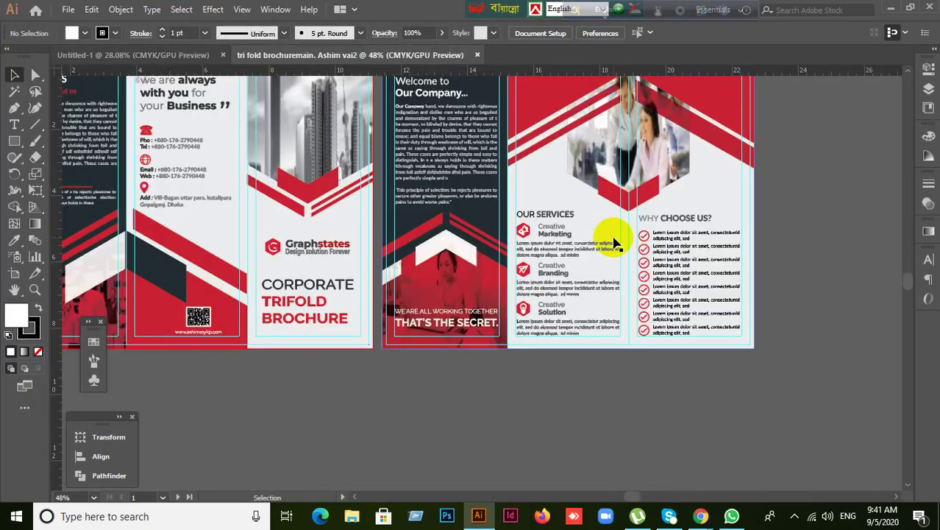
Step: Pan to the left brochure artboard, zoom to 150% on the contact panel, and select the contact group
scroll(570, 372, up, 1)
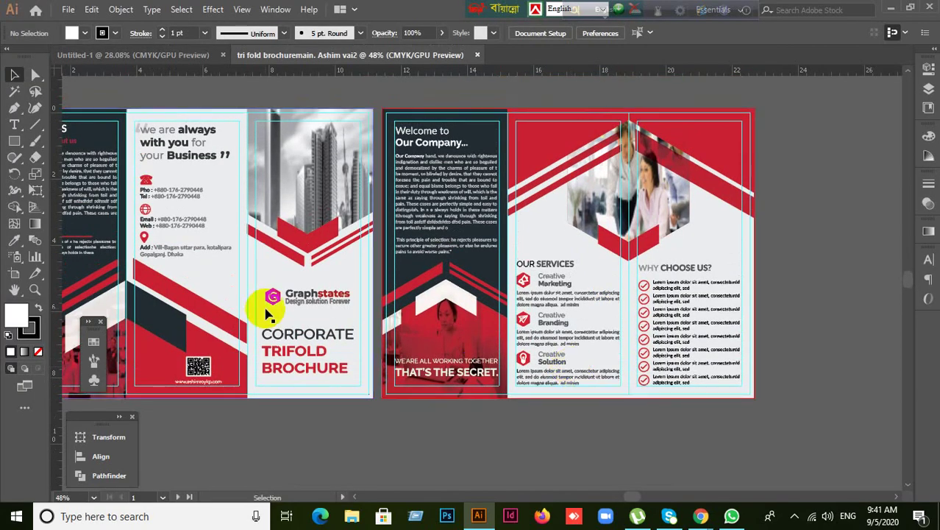
drag(281, 269, 490, 271)
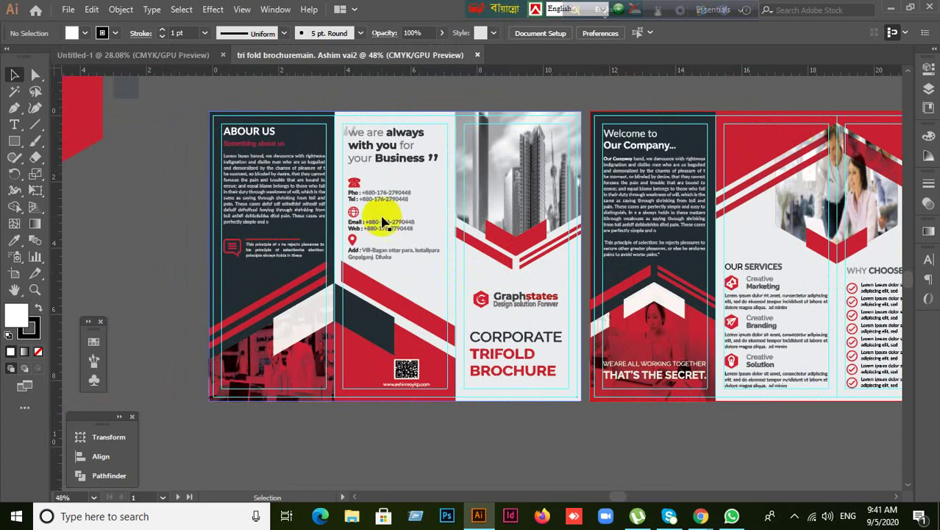
click(208, 114)
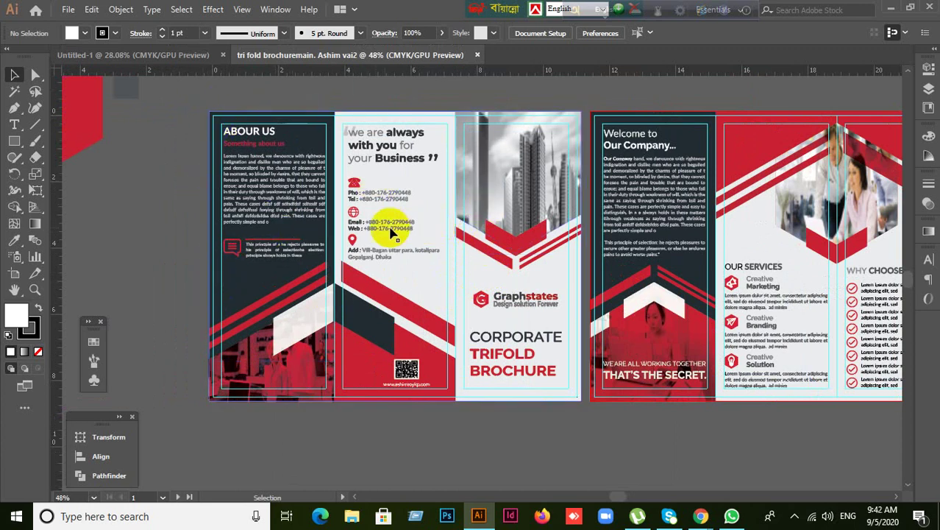
scroll(205, 174, up, 1)
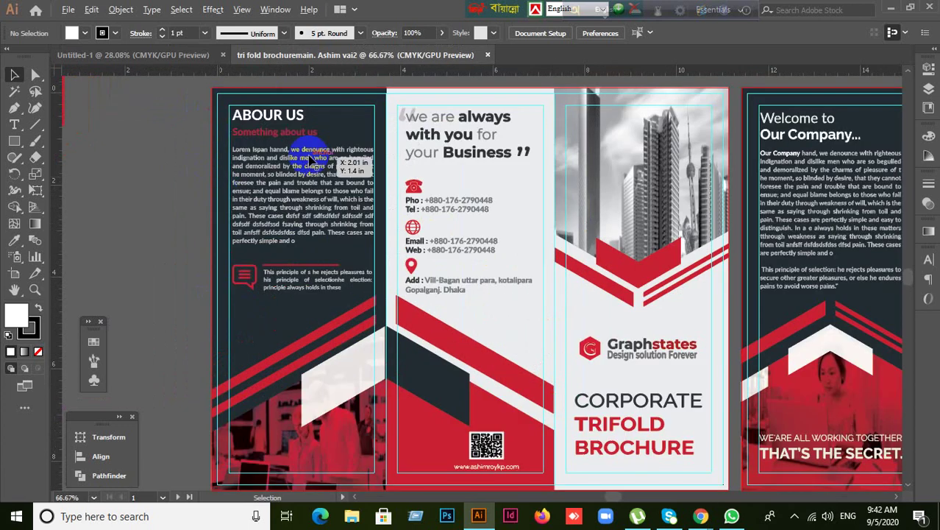
scroll(239, 144, up, 1)
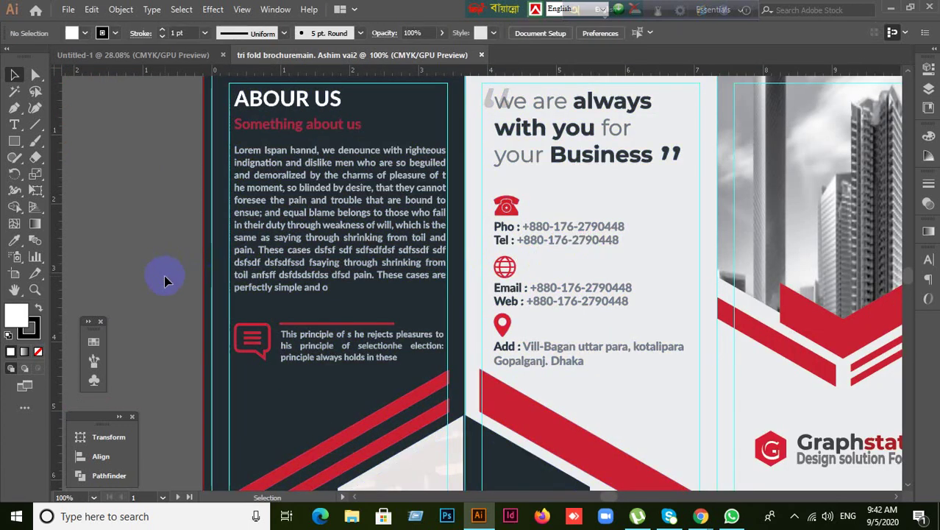
scroll(368, 306, down, 1)
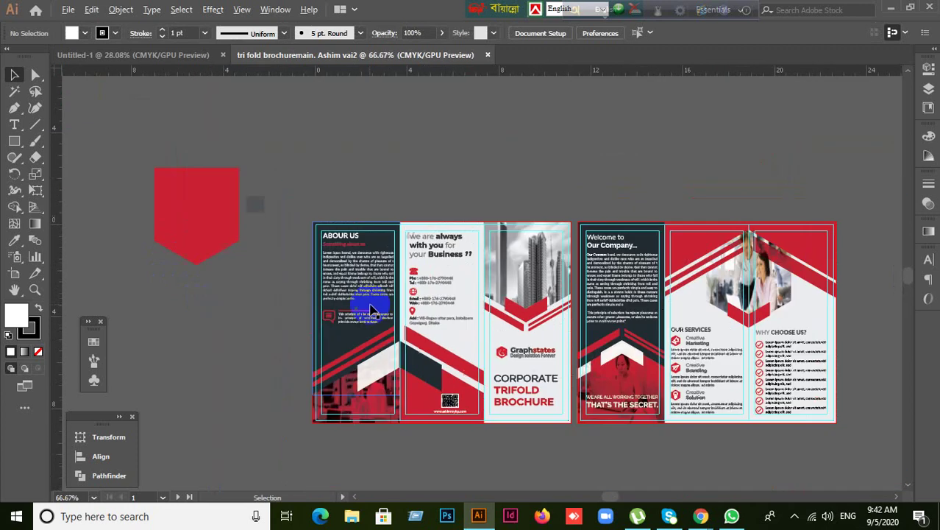
scroll(419, 324, up, 2)
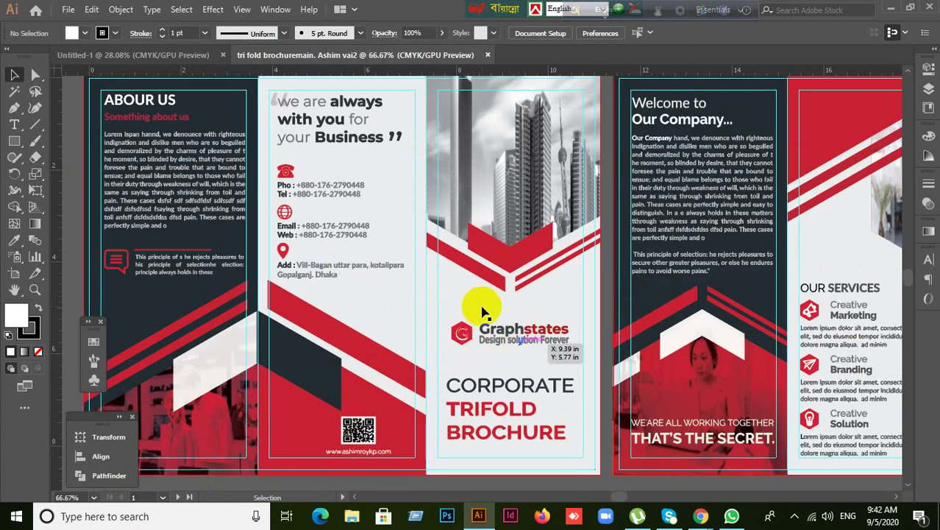
scroll(290, 187, up, 2)
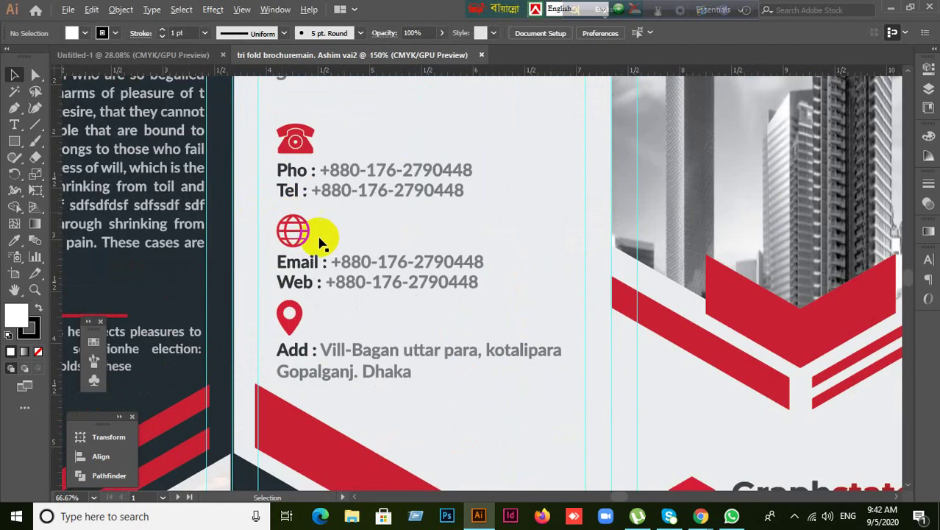
click(326, 193)
Step: Ungroup the selected contact group twice so its entries become separate, then deselect
right_click(326, 192)
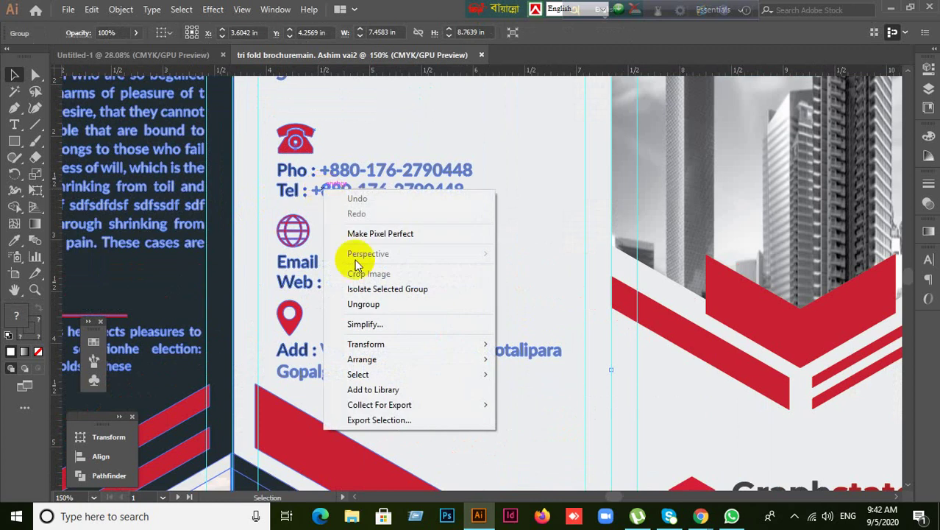
click(377, 304)
click(381, 192)
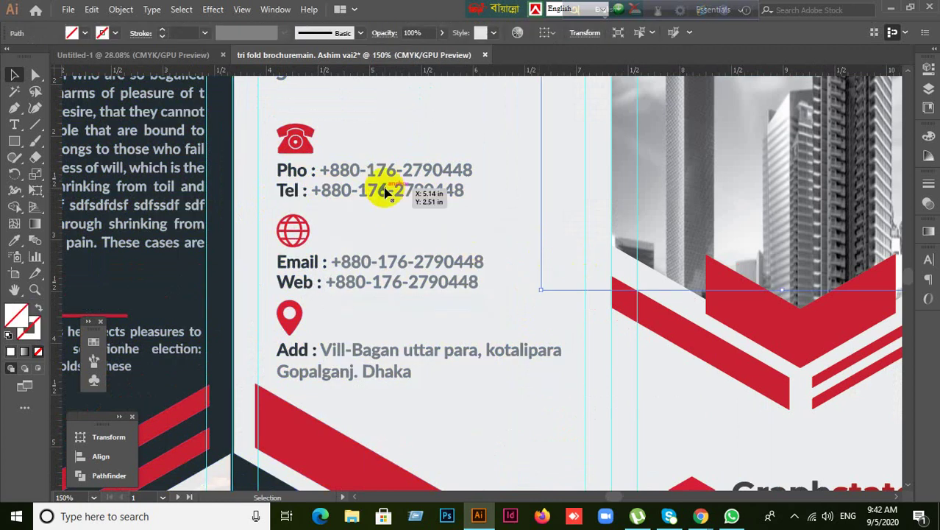
right_click(388, 195)
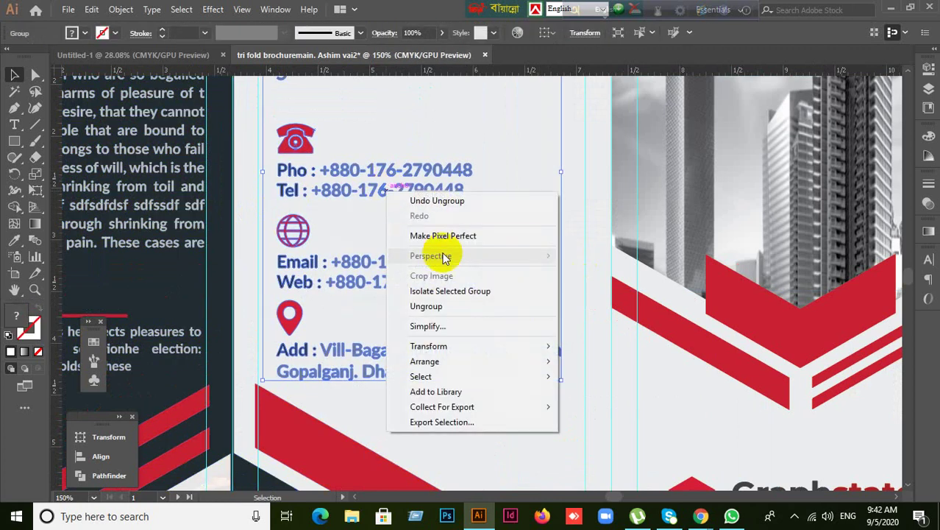
click(441, 306)
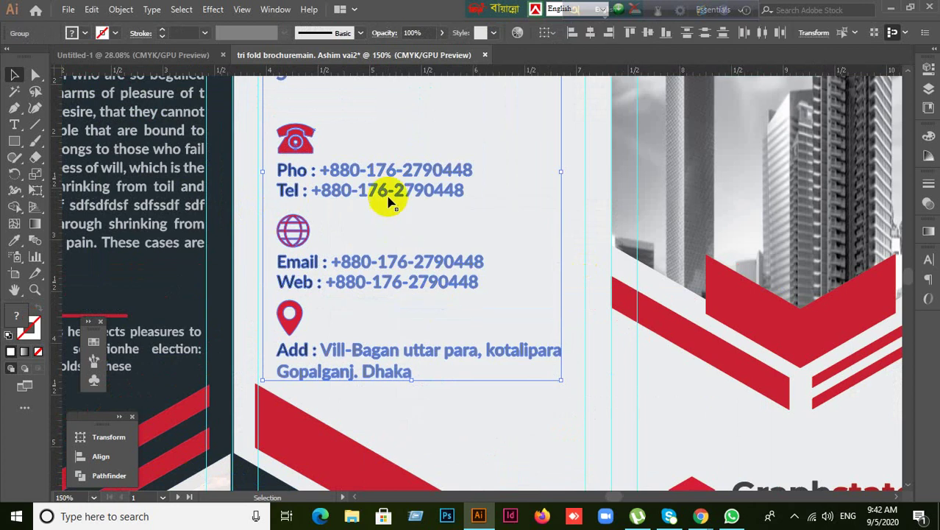
click(384, 195)
click(439, 245)
Step: Inspect the phone icon group and the 'We are always with you' headline, panning over the About Us panel
click(315, 137)
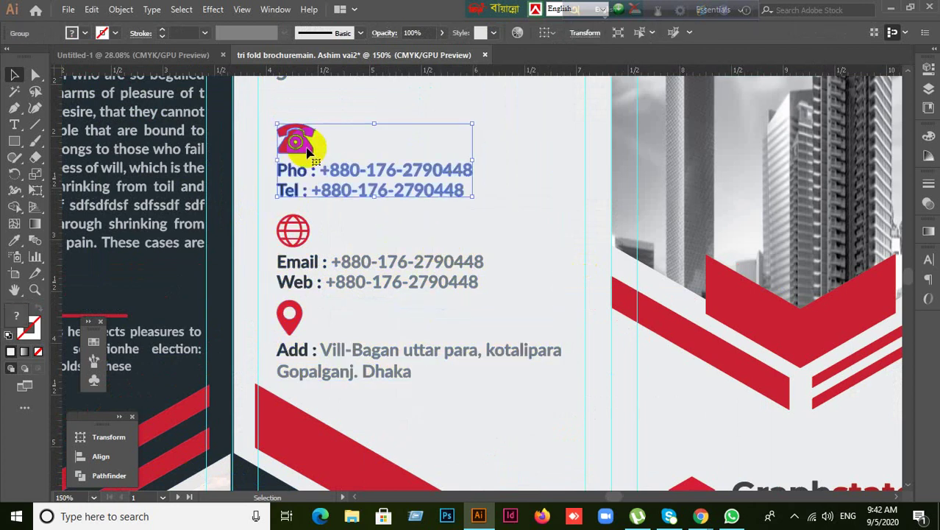
scroll(350, 223, down, 1)
drag(387, 203, 471, 285)
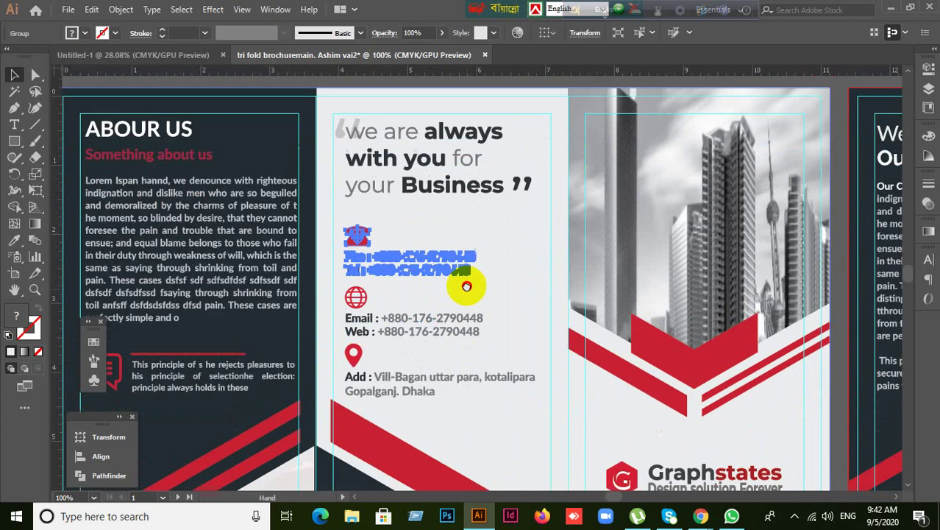
click(486, 317)
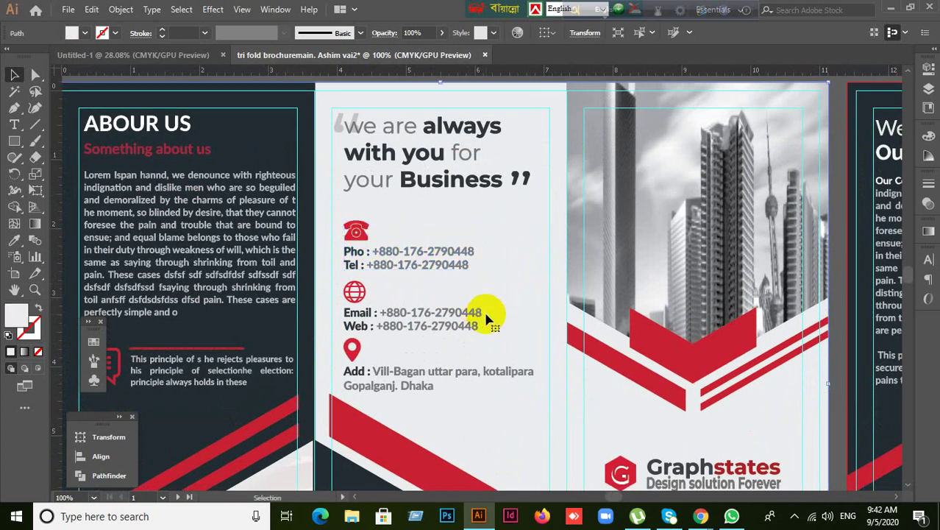
scroll(220, 213, up, 1)
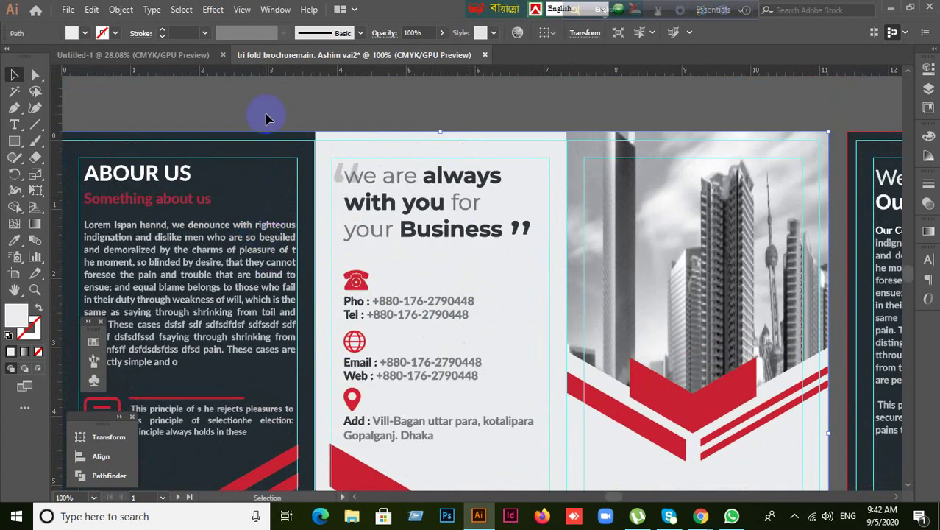
click(420, 200)
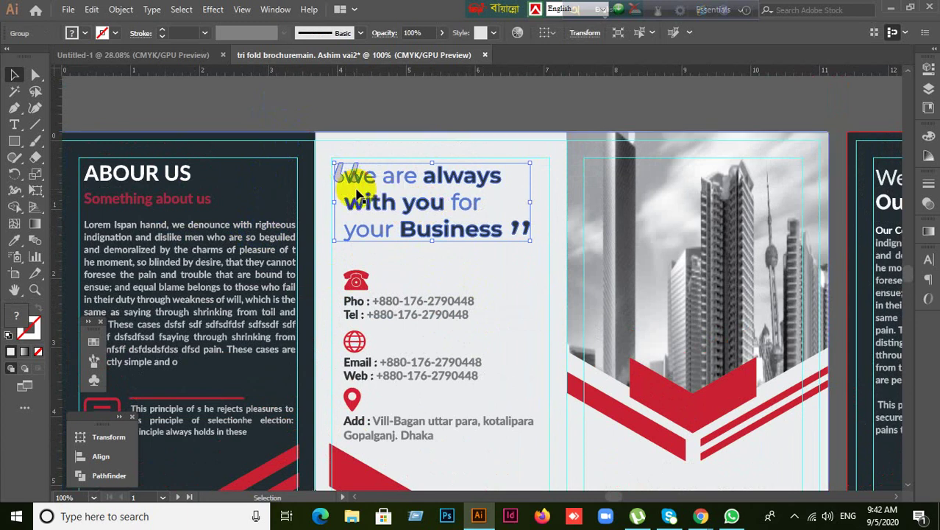
click(399, 303)
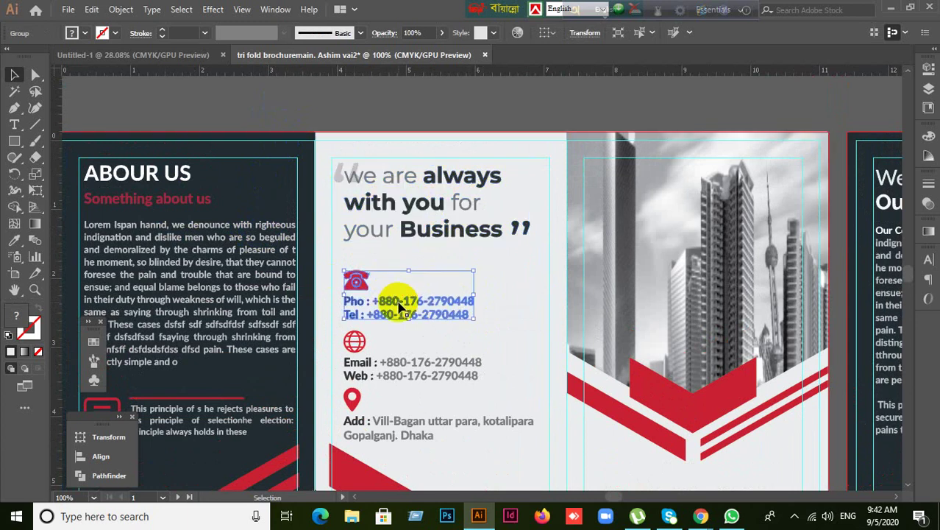
scroll(398, 308, down, 1)
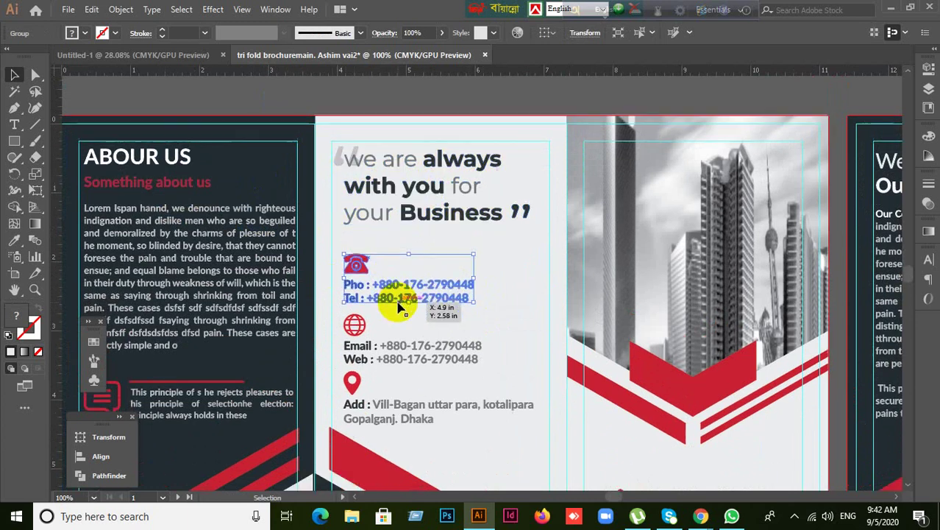
click(363, 98)
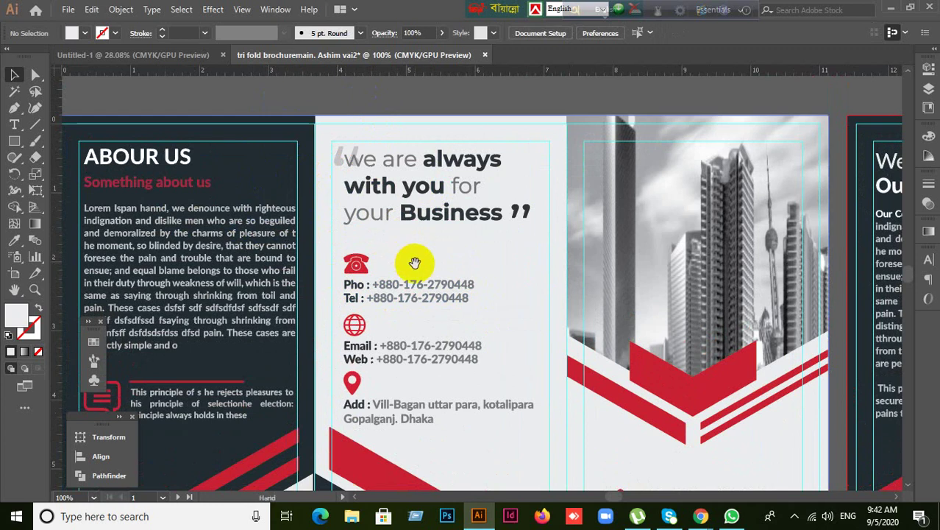
drag(415, 262, 541, 224)
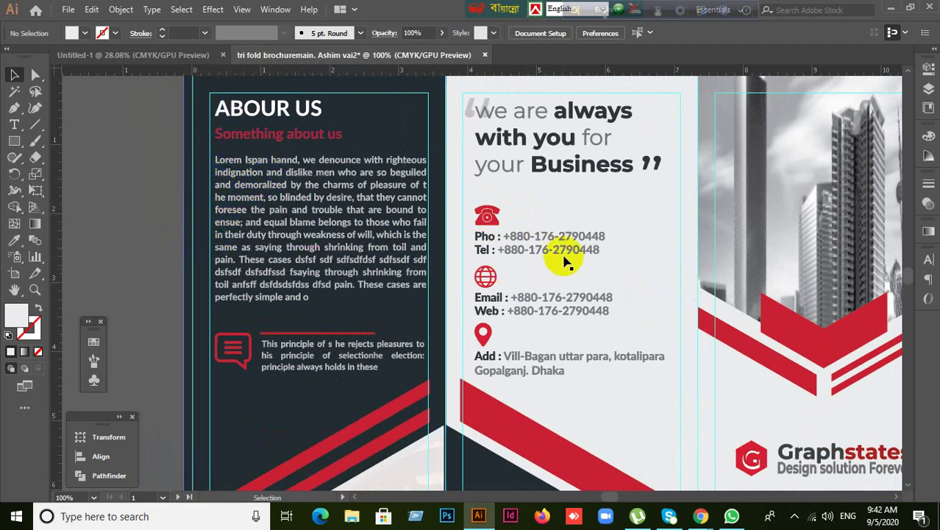
drag(587, 278, 553, 280)
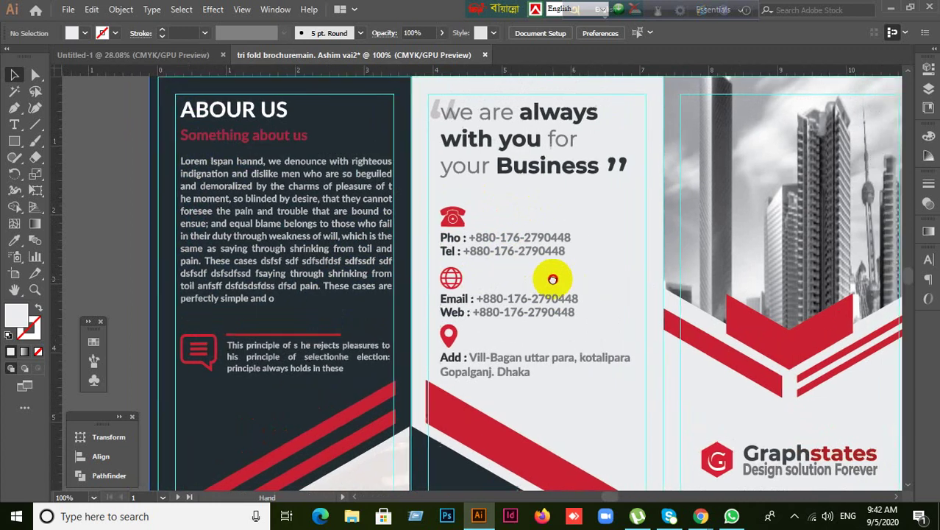
click(511, 251)
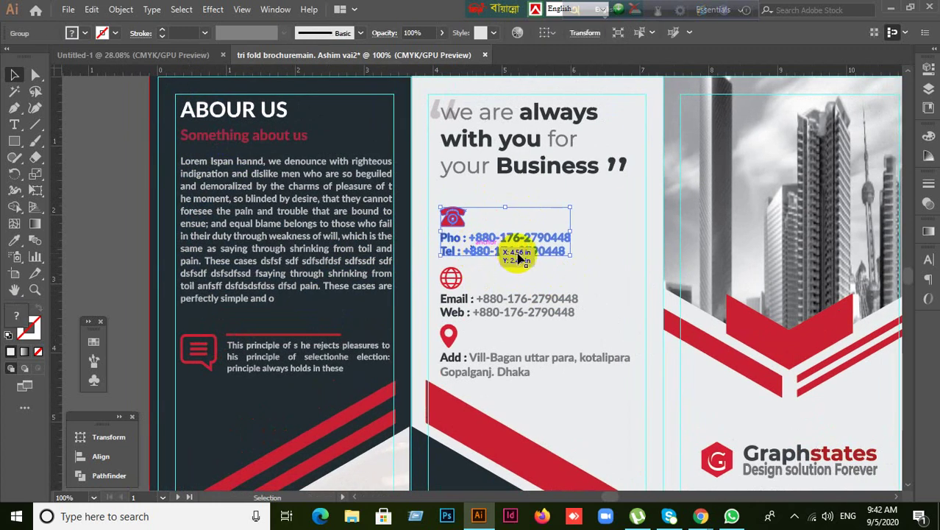
click(537, 284)
click(541, 312)
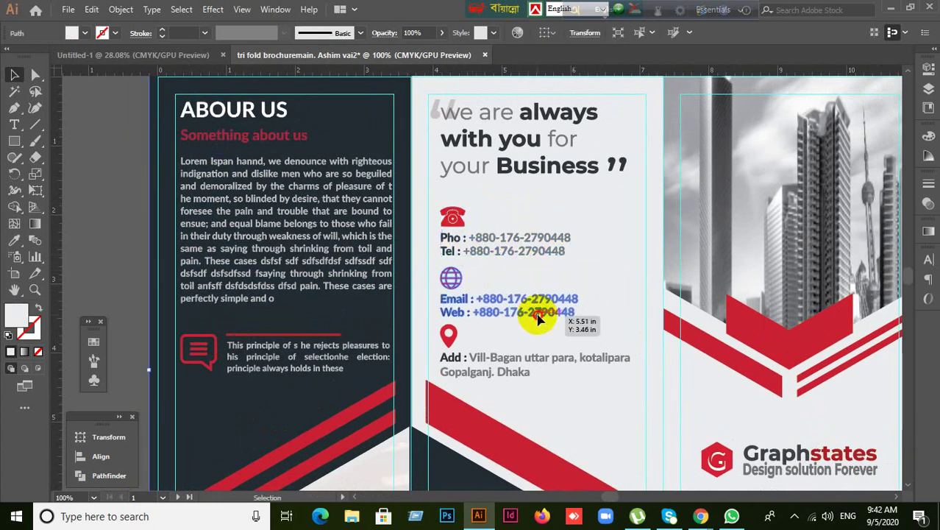
click(546, 365)
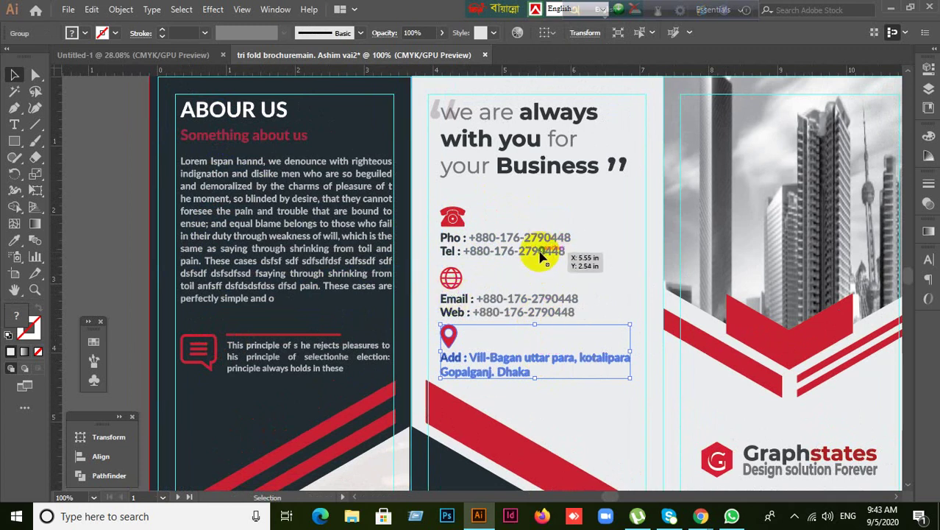
click(136, 249)
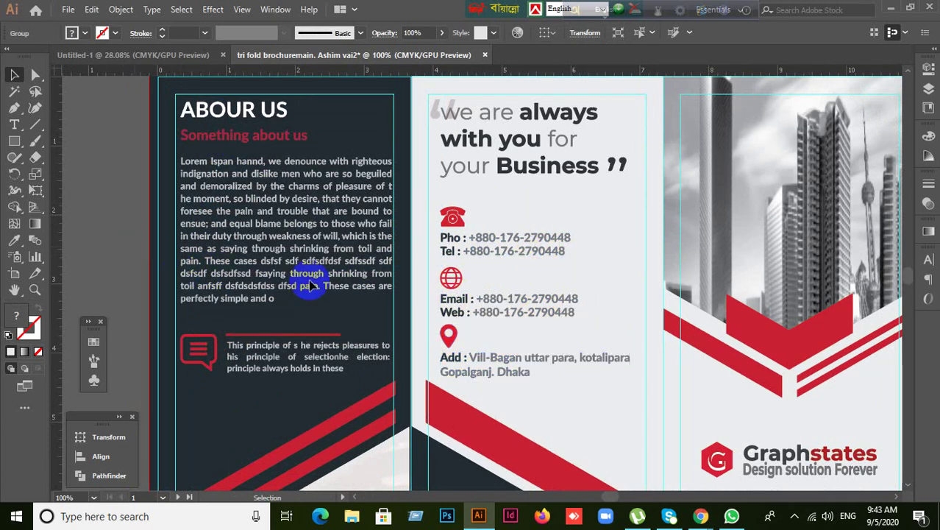
click(469, 251)
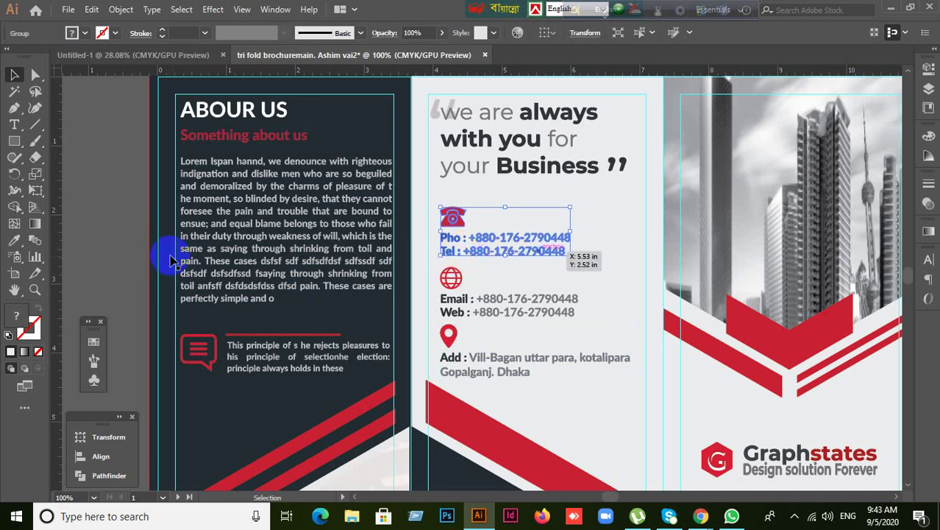
click(88, 249)
key(ctrl+minus)
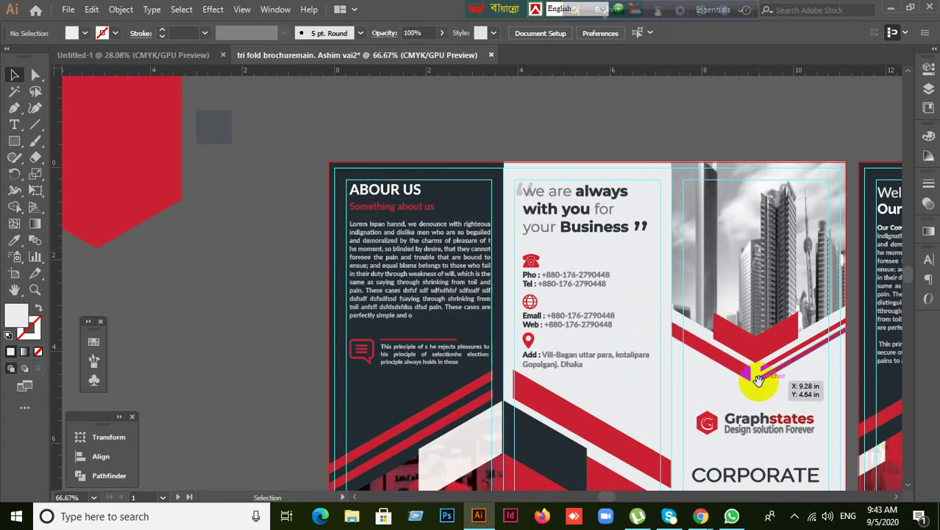
drag(748, 378, 723, 234)
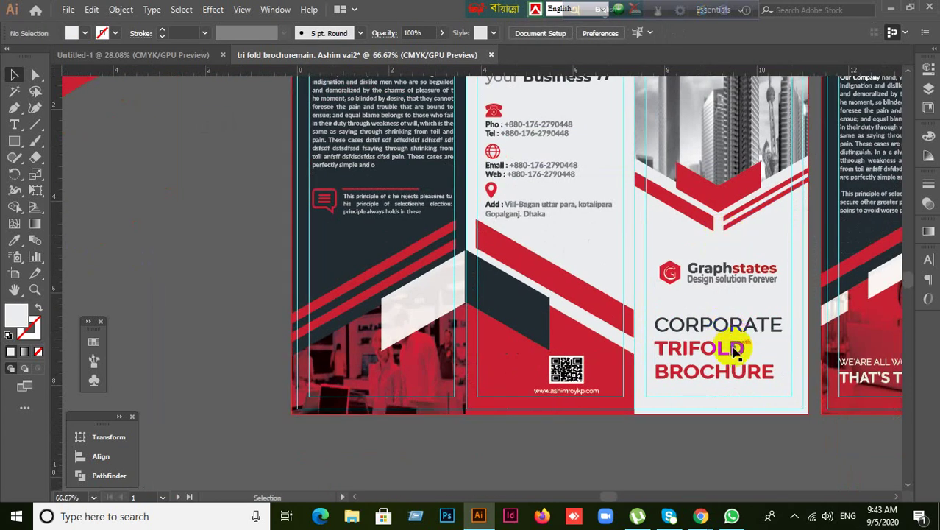
drag(692, 382, 480, 392)
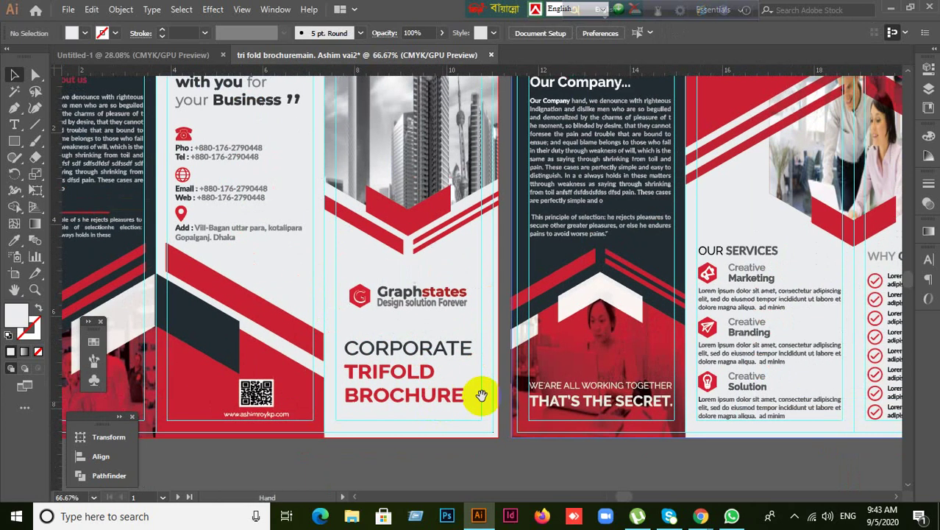
drag(309, 315, 486, 415)
scroll(388, 312, up, 1)
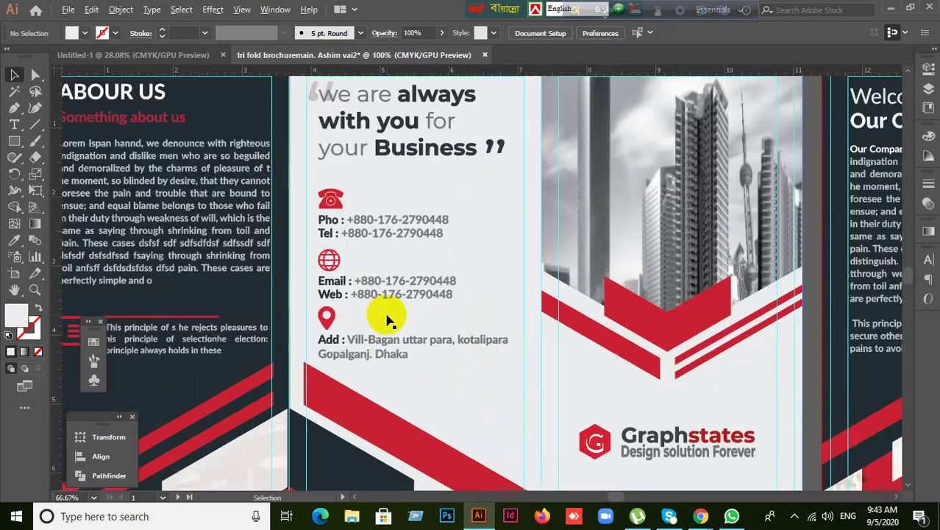
click(363, 235)
shift+click(334, 283)
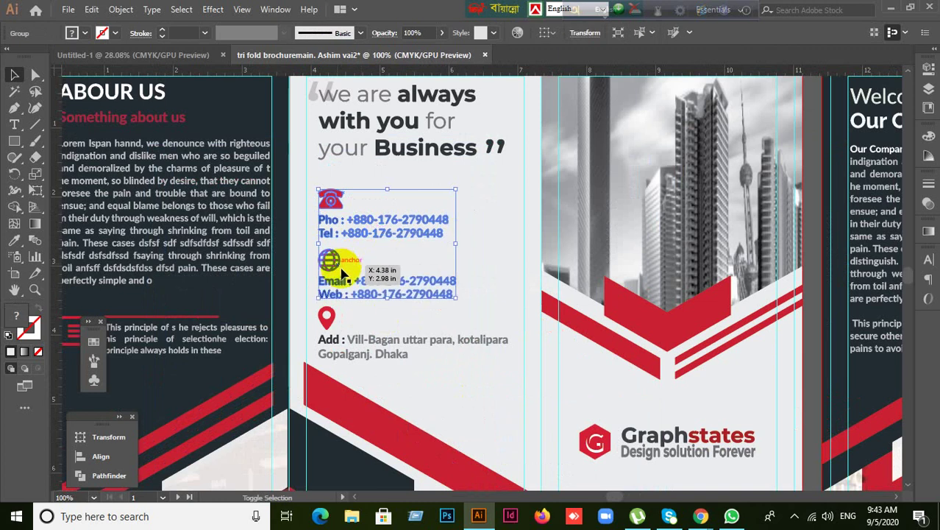
Step: Add the address group to the selection and apply Vertical Distribute Center from the Align panel
shift+click(337, 322)
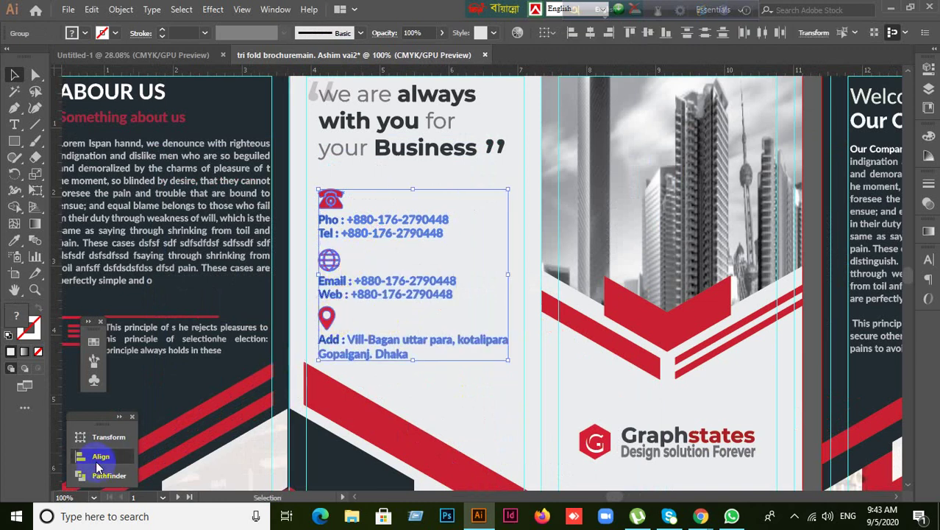
click(99, 458)
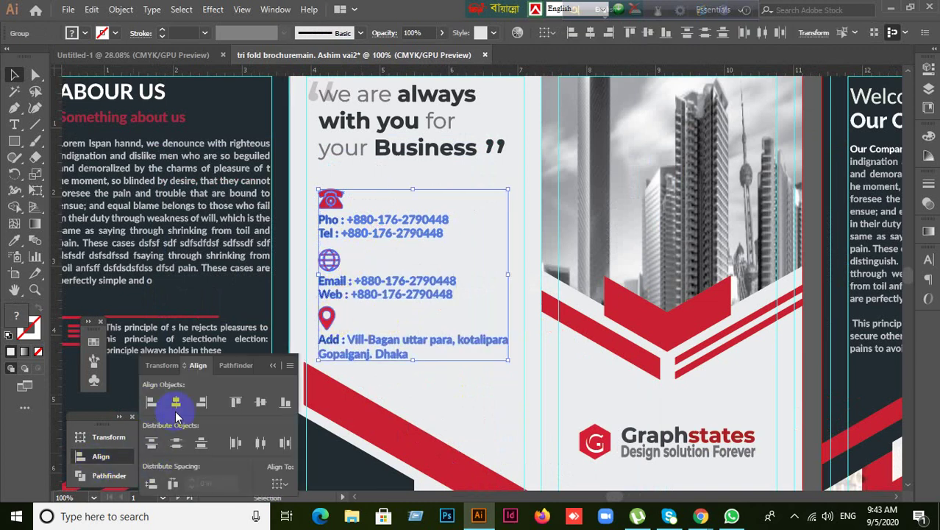
click(156, 487)
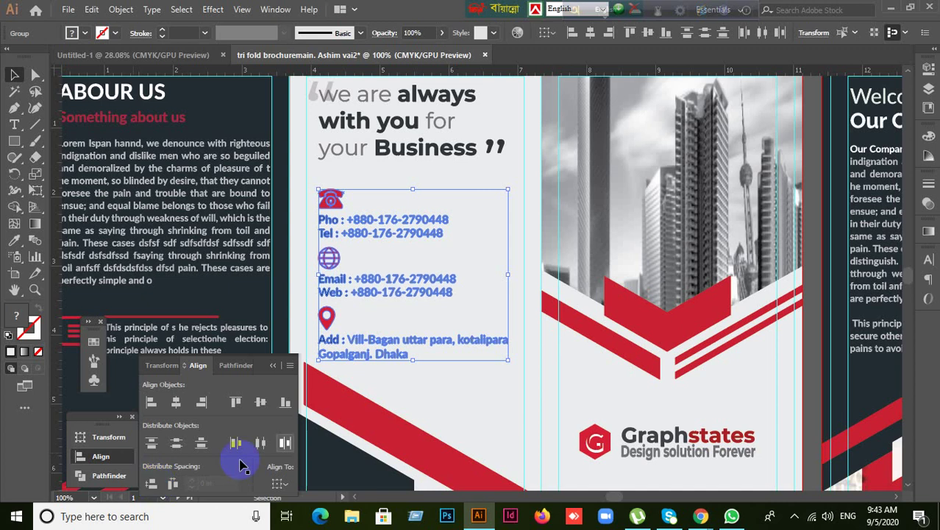
click(263, 449)
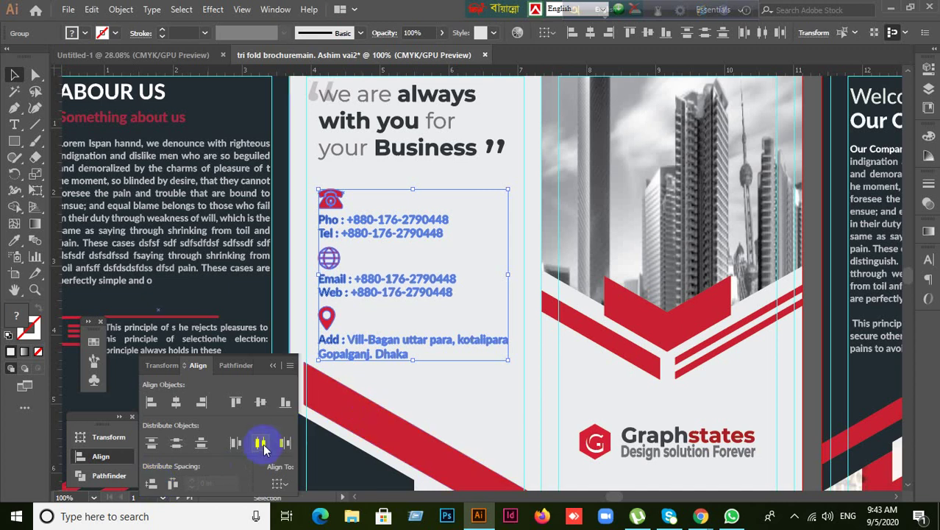
click(169, 486)
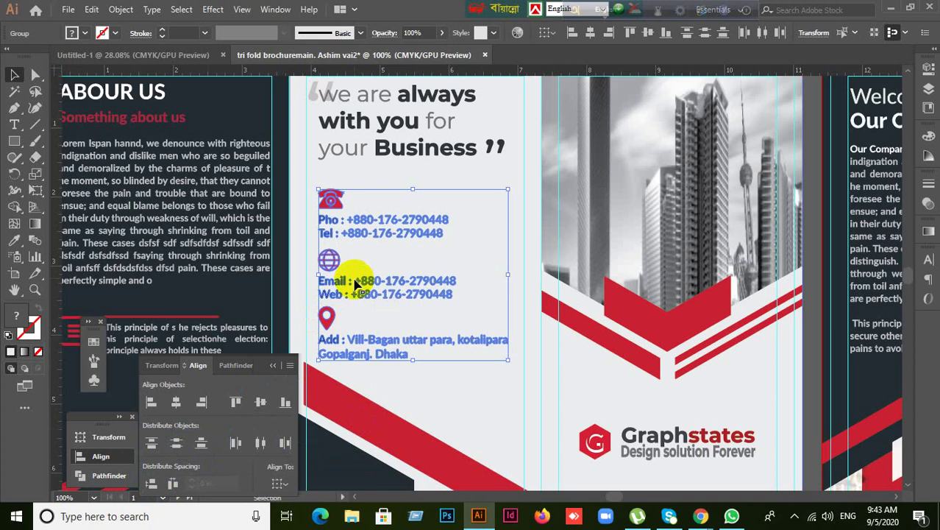
click(486, 388)
click(488, 387)
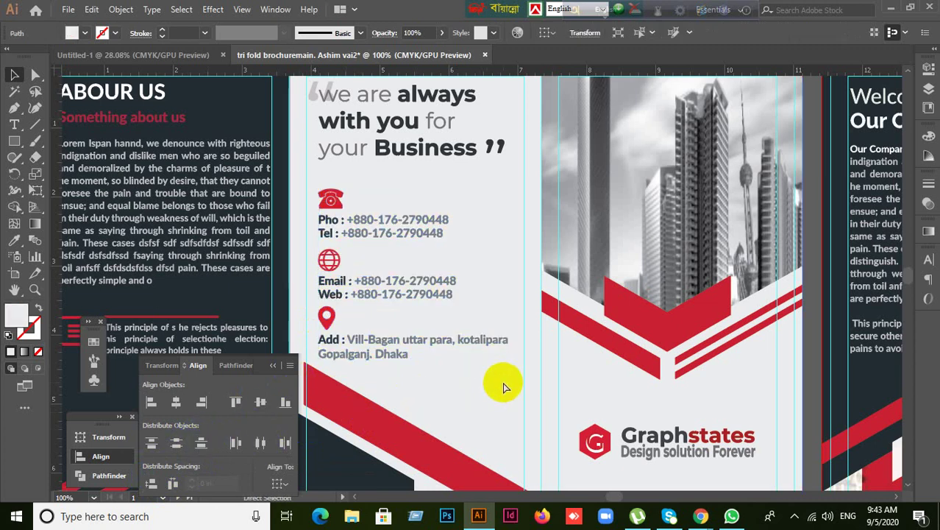
Step: Ungroup the contact block, reselect the phone, Email/Web and address groups, redistribute, and collapse Align
click(397, 294)
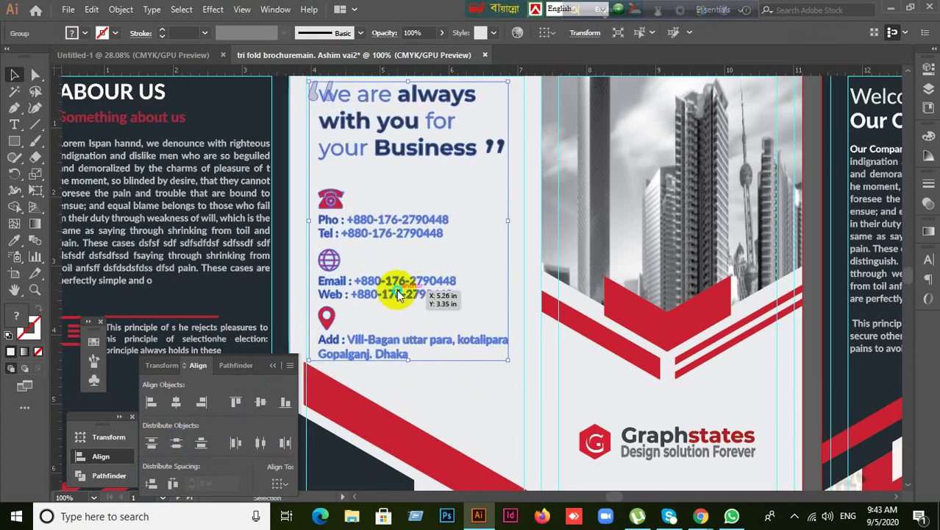
right_click(401, 294)
click(471, 163)
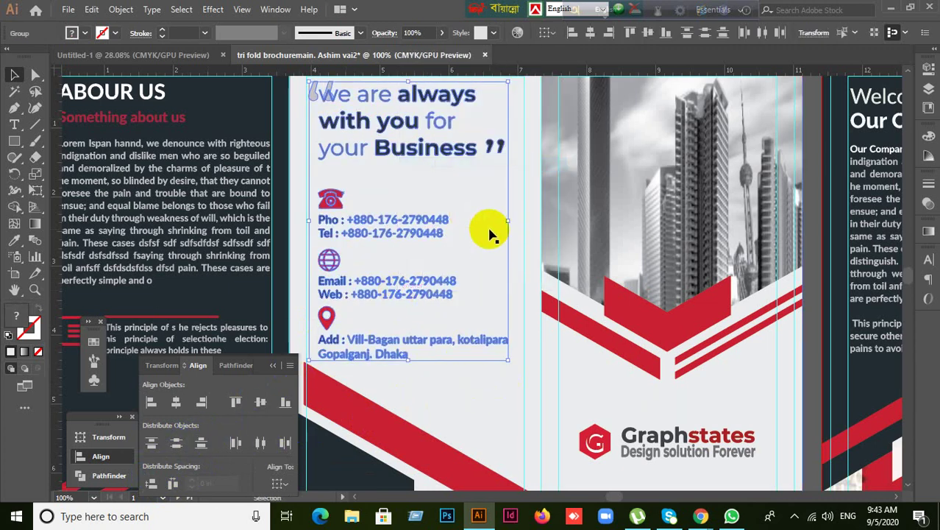
drag(375, 228, 375, 291)
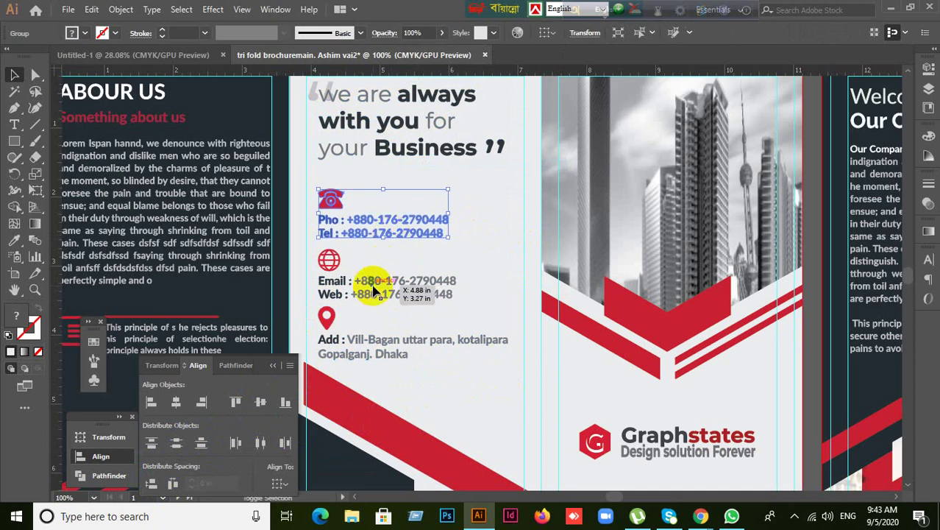
shift+click(371, 293)
shift+click(329, 337)
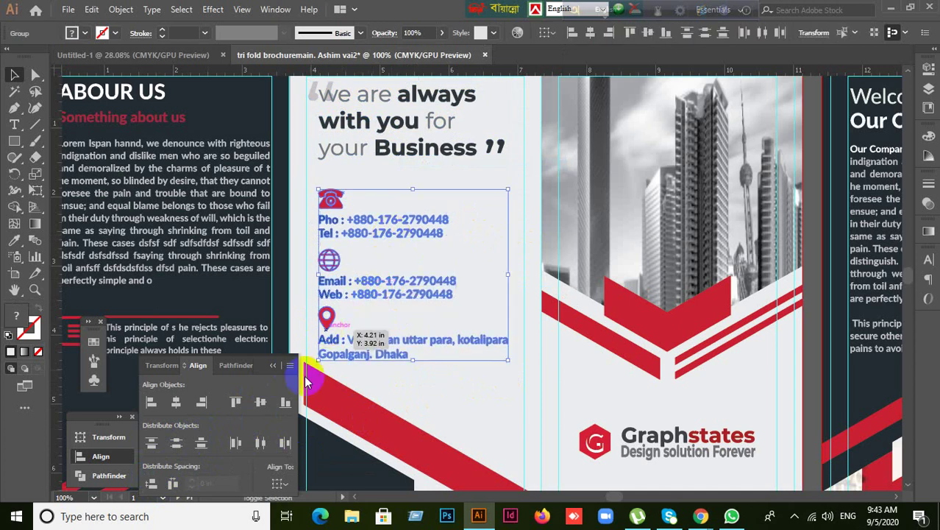
click(177, 443)
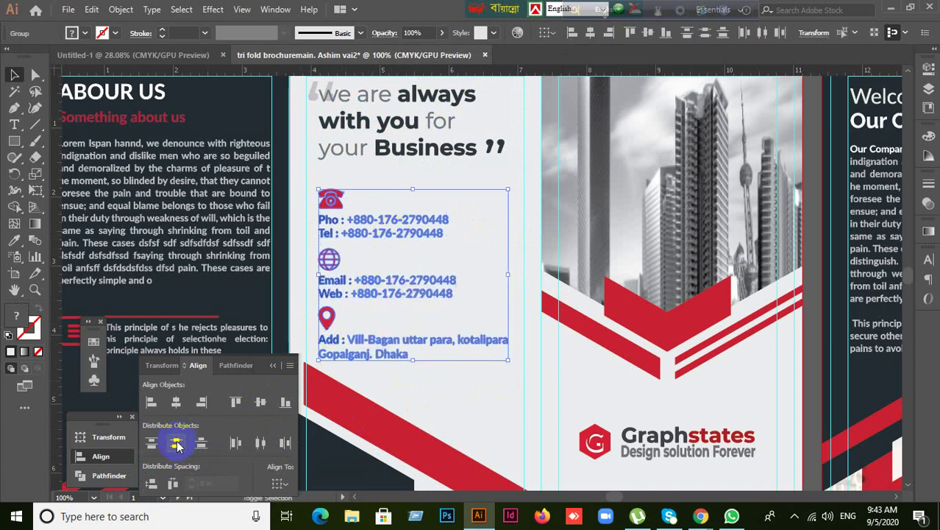
click(176, 443)
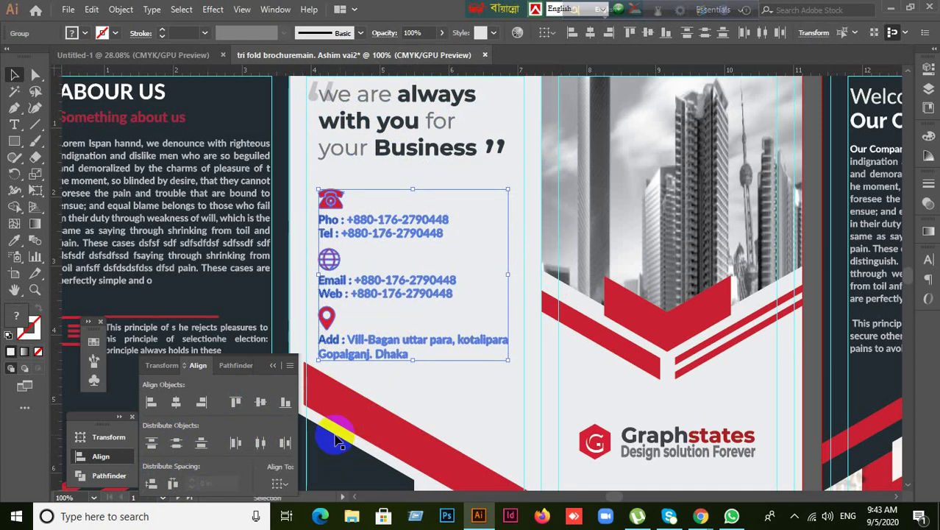
click(273, 367)
alt+scroll(434, 409, down, 1)
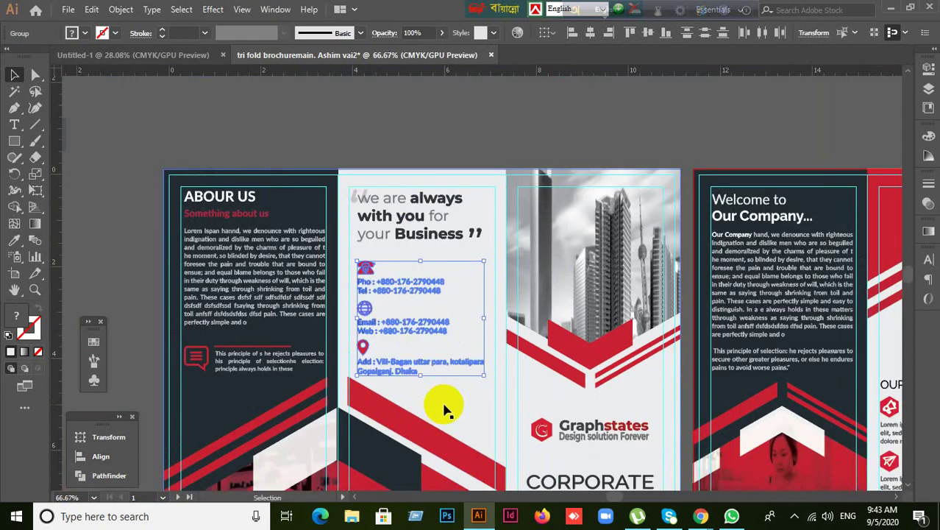
scroll(445, 409, down, 1)
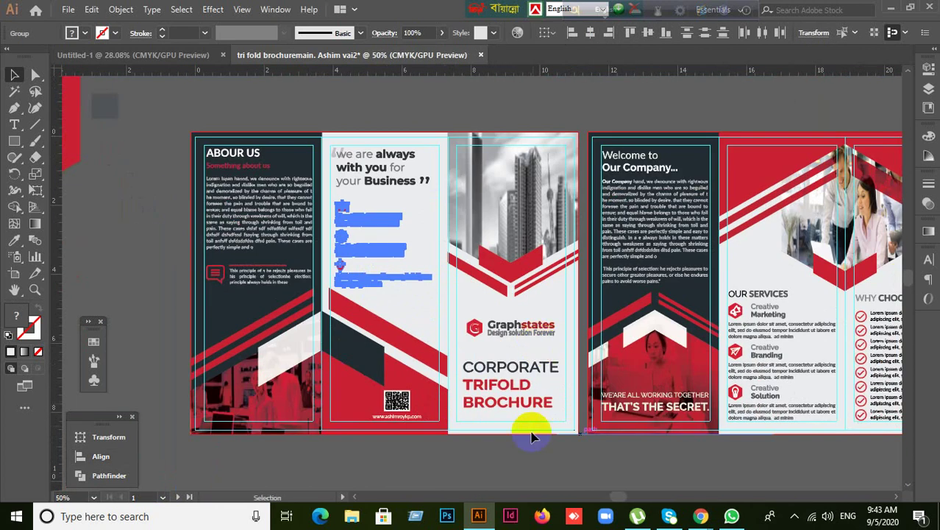
click(520, 465)
scroll(530, 380, up, 1)
scroll(526, 381, up, 1)
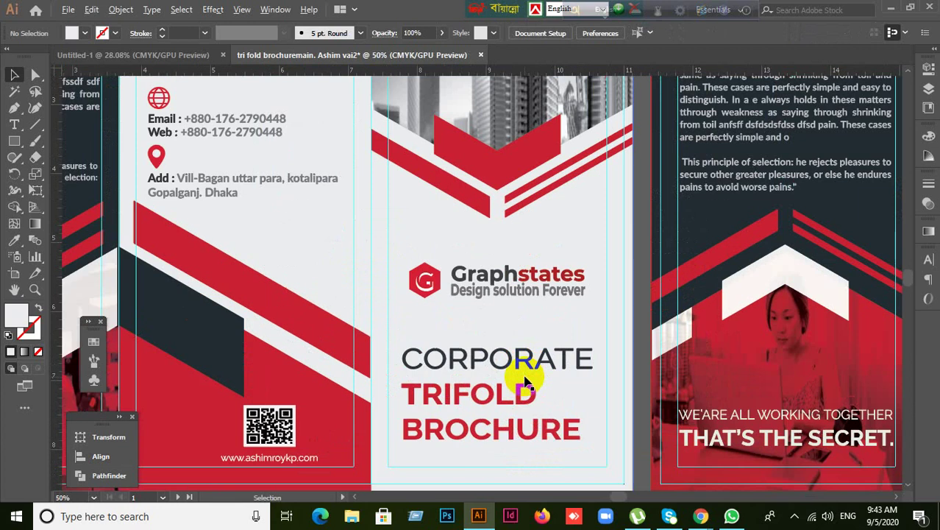
scroll(351, 308, down, 1)
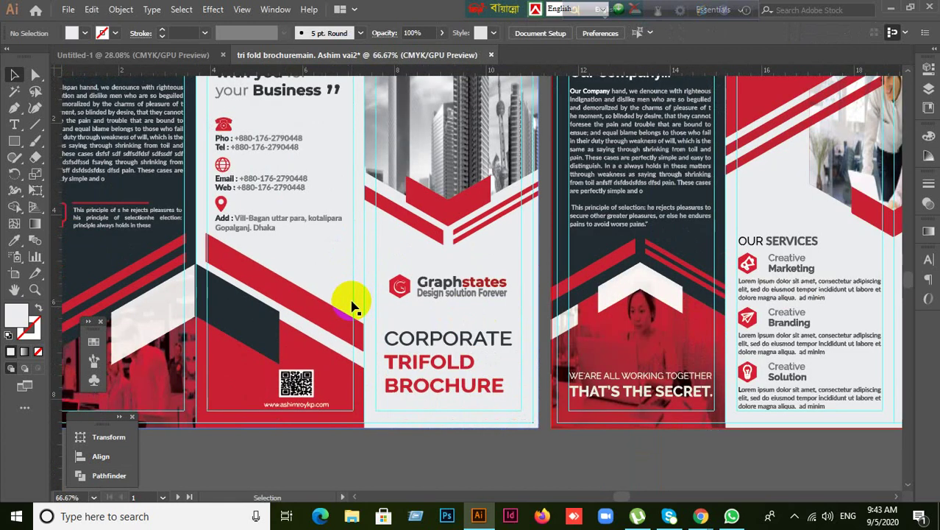
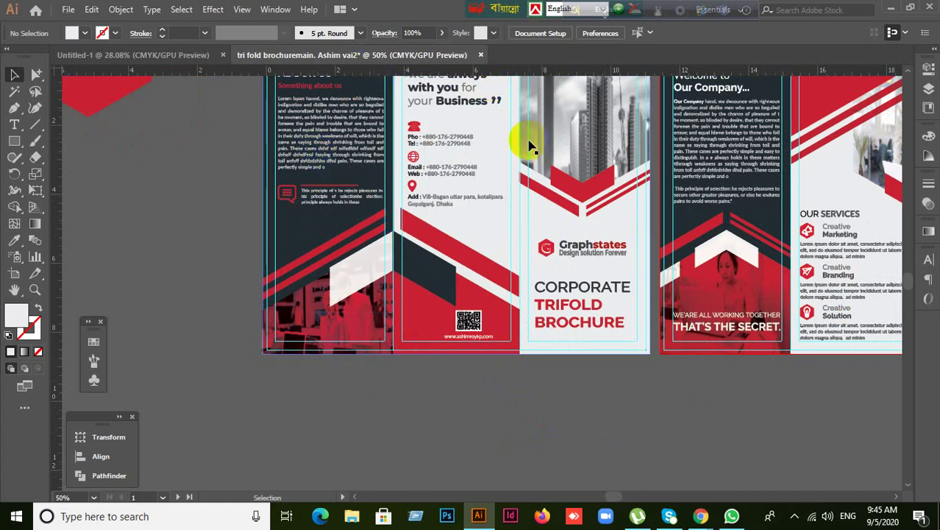
Step: Pan around the trifold brochure spread, briefly selecting and deselecting the cover building photo
scroll(531, 143, up, 3)
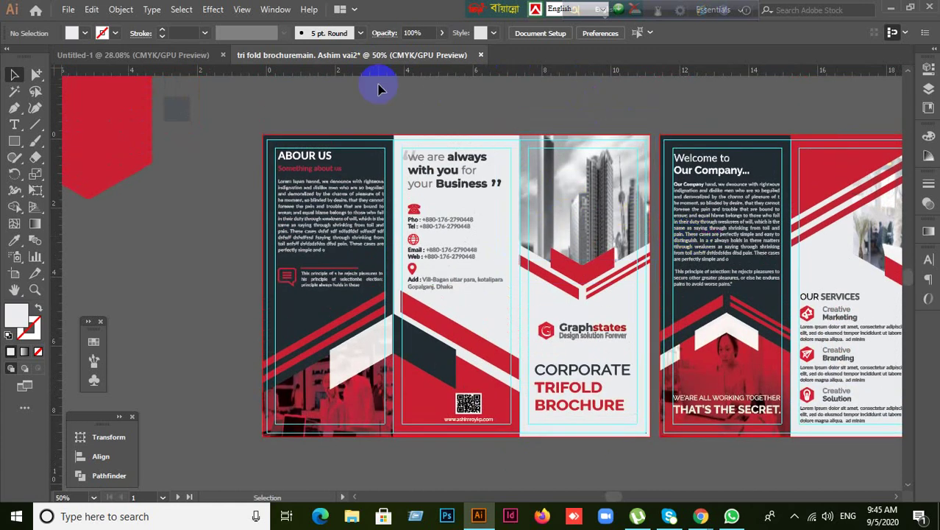
drag(675, 158, 634, 161)
click(515, 163)
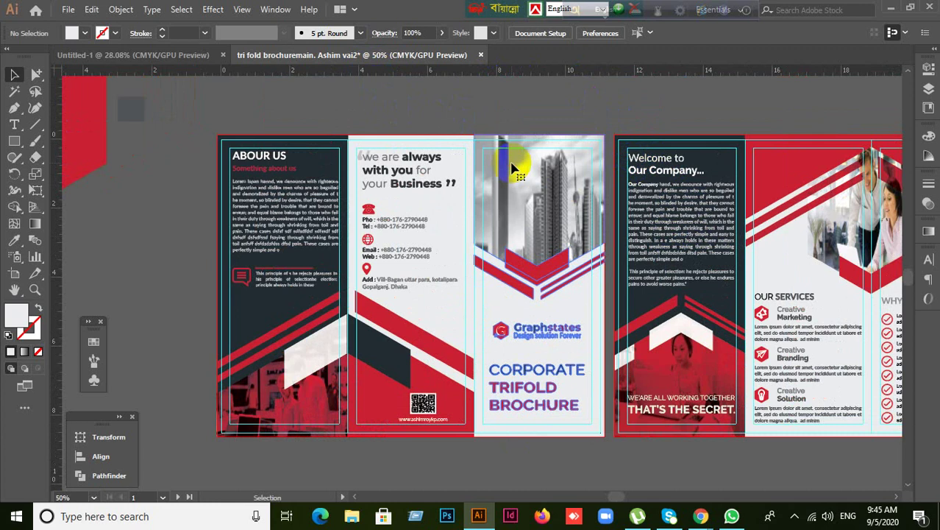
click(524, 116)
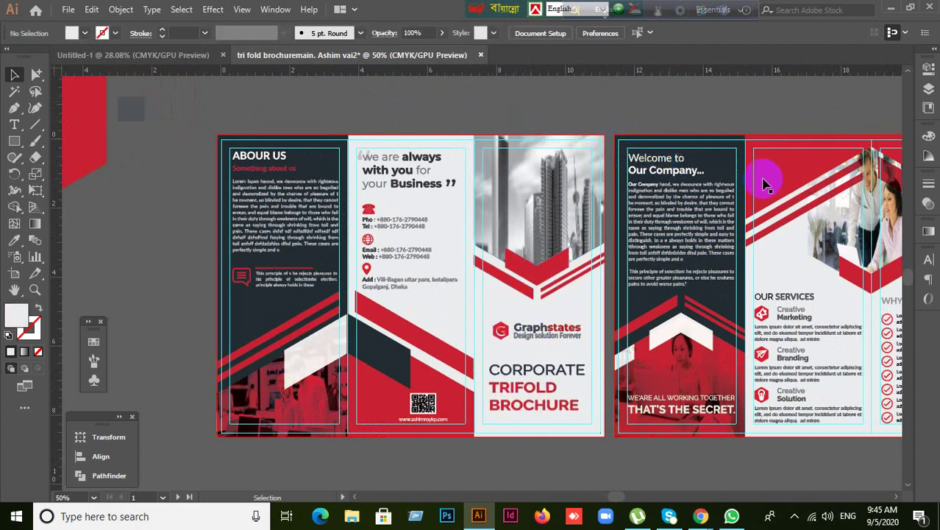
drag(766, 178, 692, 189)
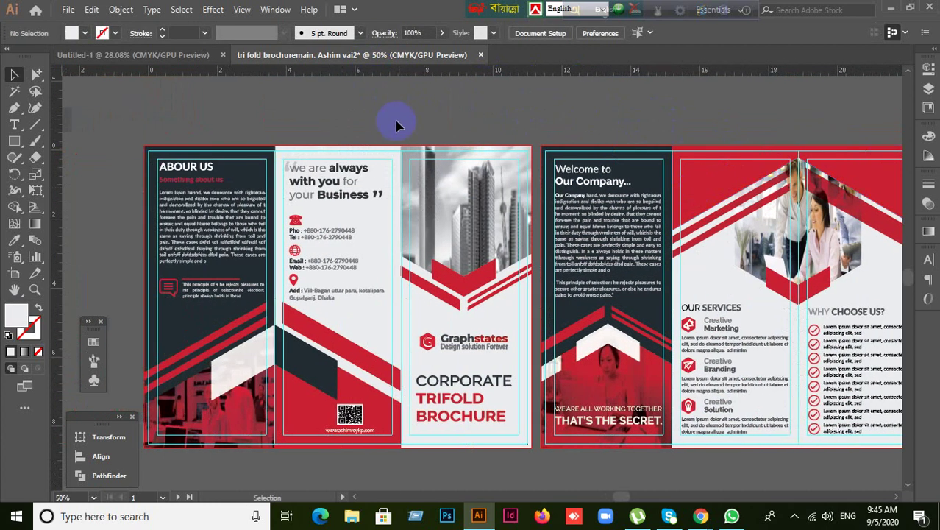
Step: Close the brochure without saving its changes and minimize Illustrator
click(481, 55)
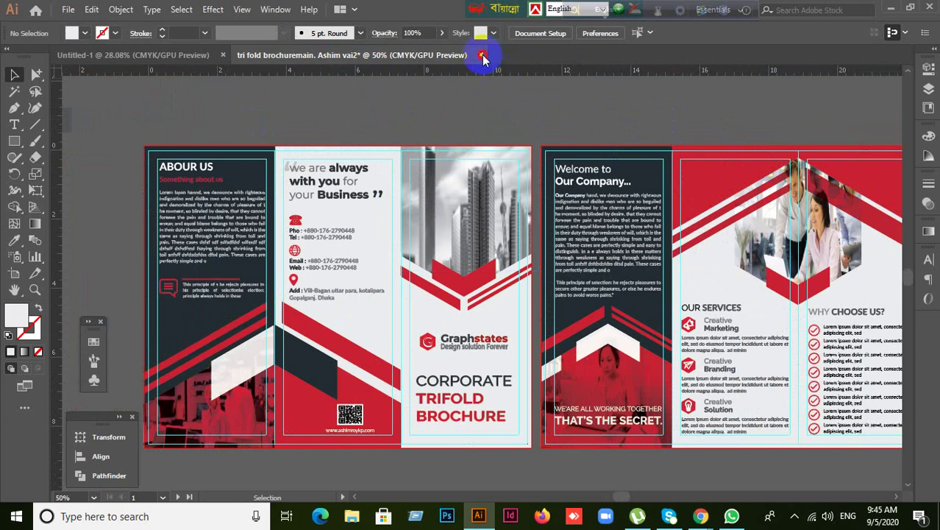
click(534, 274)
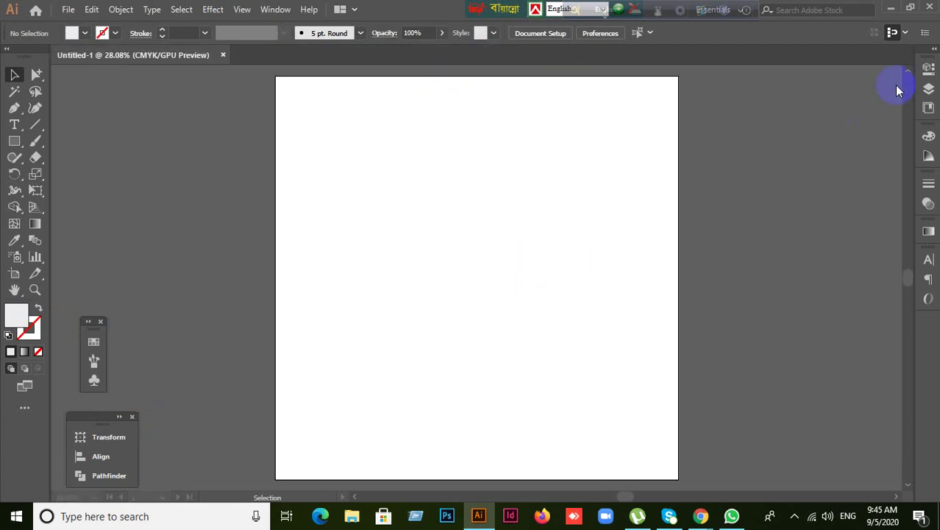
click(892, 9)
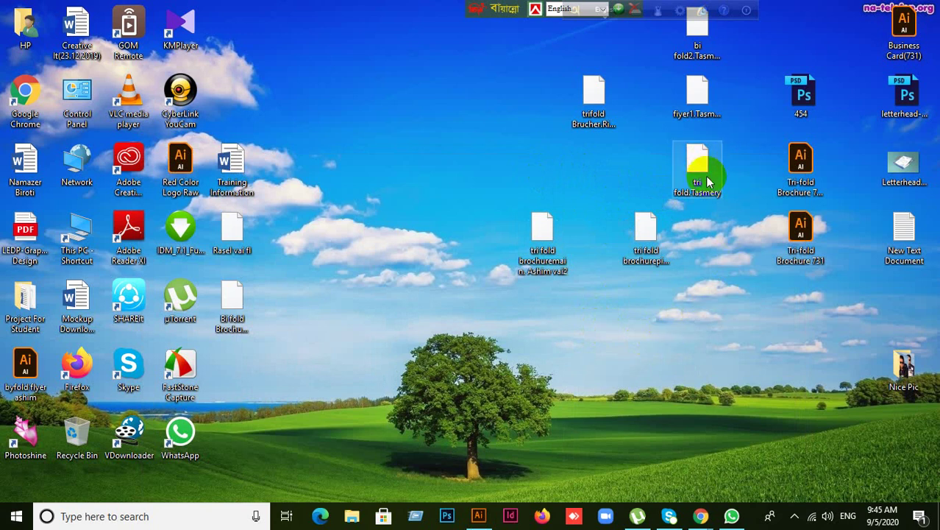
Step: Drag the fiyer1.Tasmery file from the desktop onto Illustrator to open it
click(695, 94)
drag(695, 95, 414, 8)
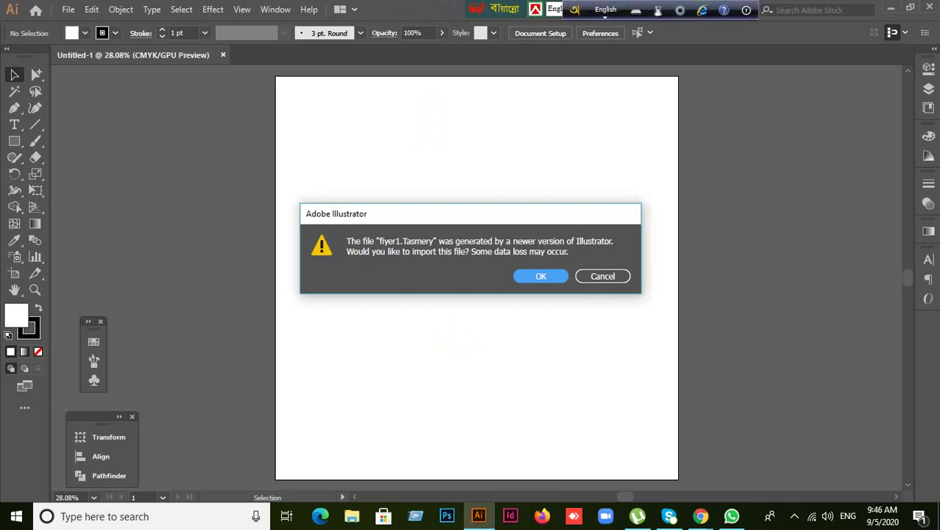
Step: Cancel the newer-version flyer import, check the Character panel options, and switch to the Meet call
click(608, 277)
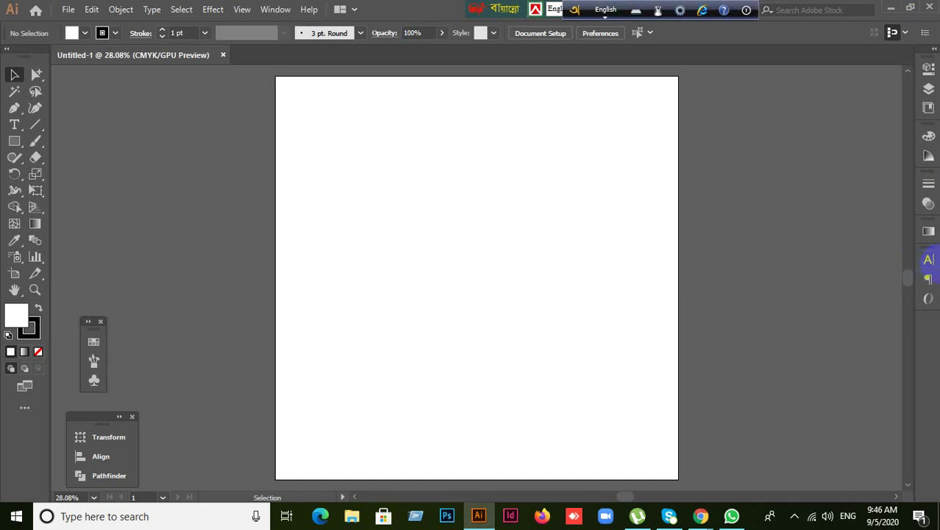
click(929, 259)
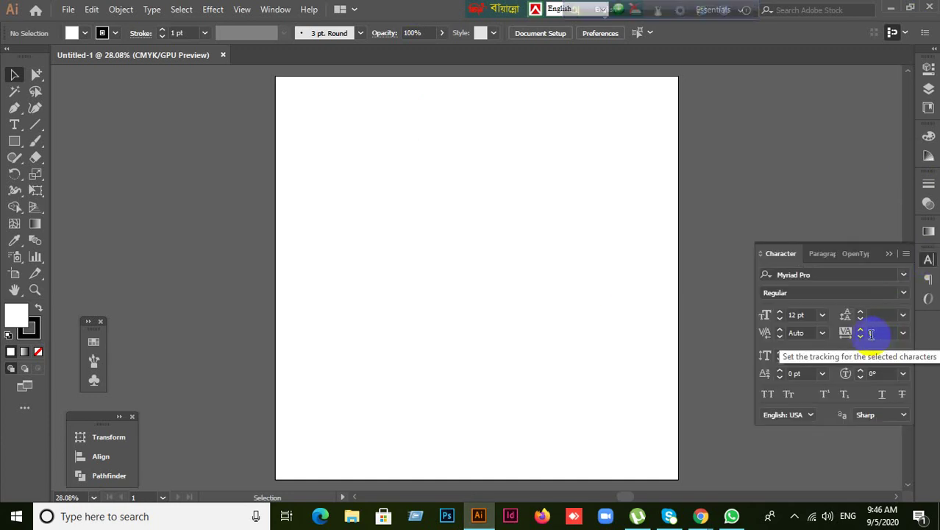
click(906, 254)
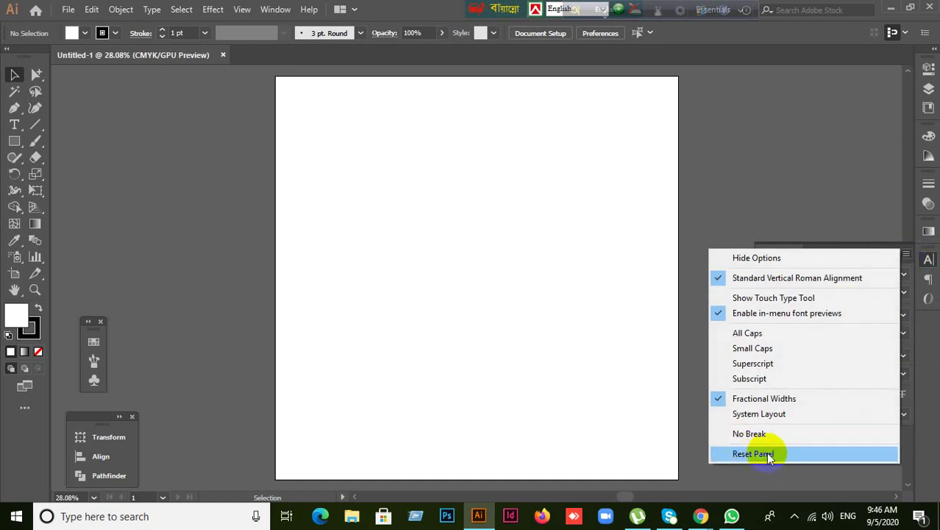
click(700, 515)
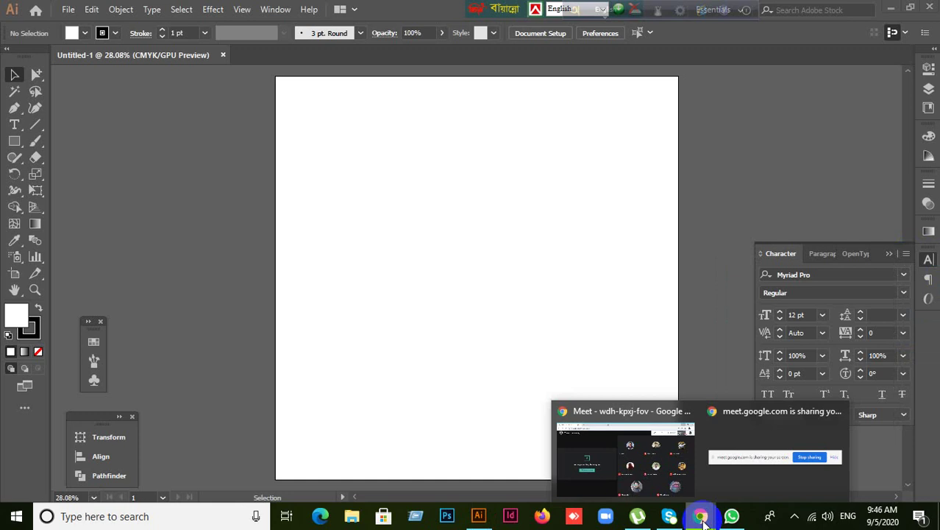
click(604, 442)
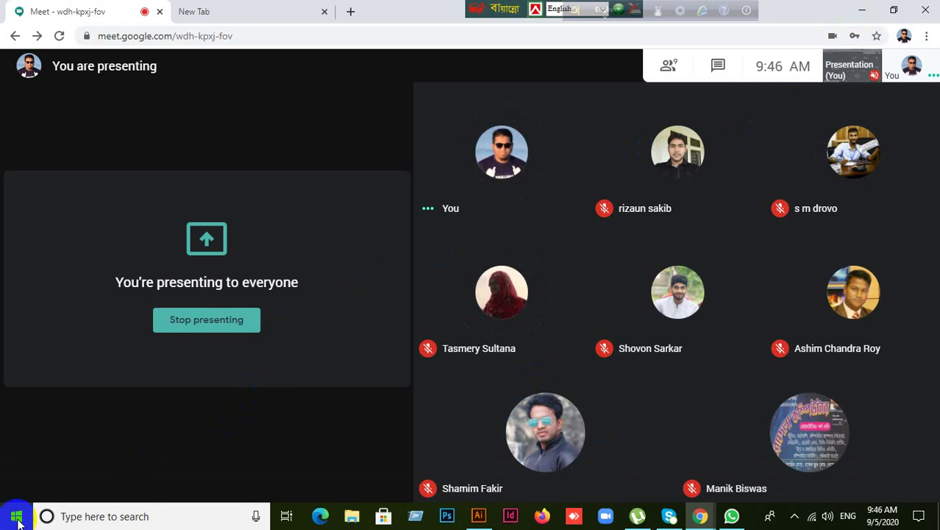
Step: Watch another participant's shared Illustrator screen as they type text into a new Untitled-1 document
click(333, 361)
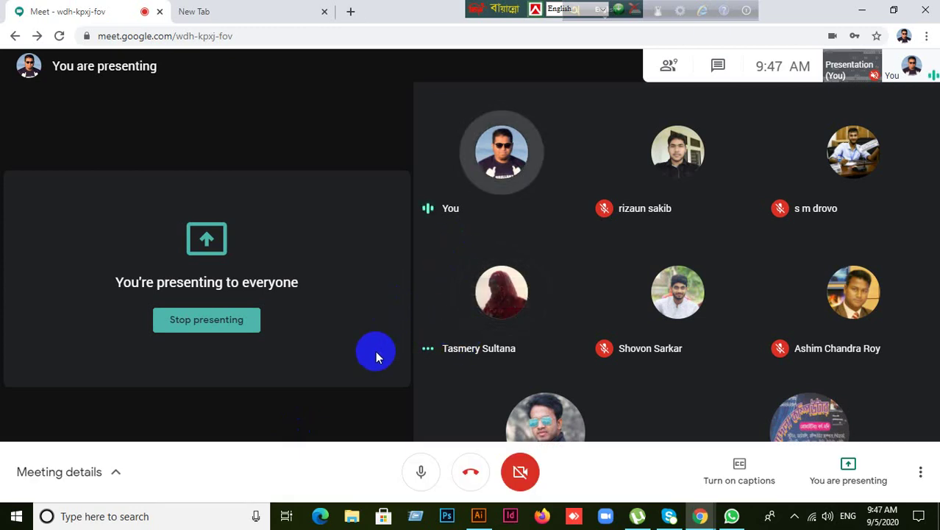
mouse_move(710, 186)
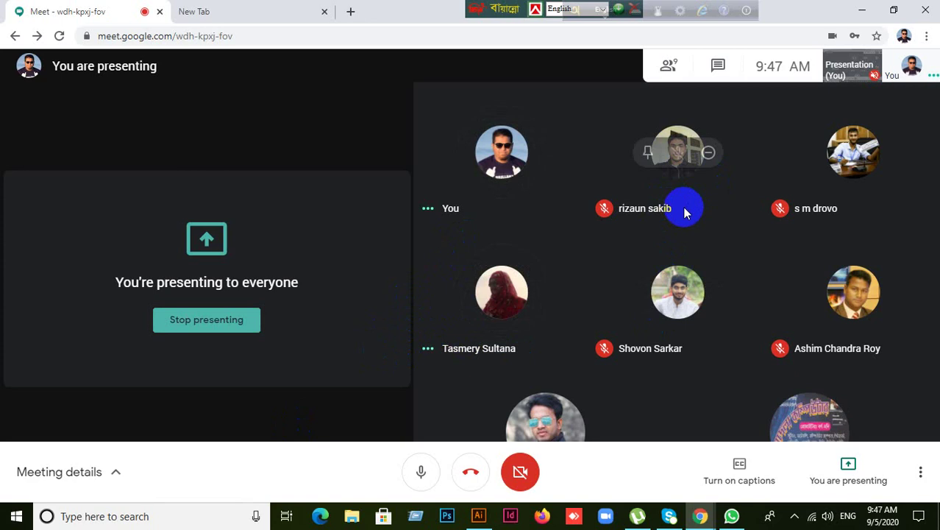
mouse_move(676, 269)
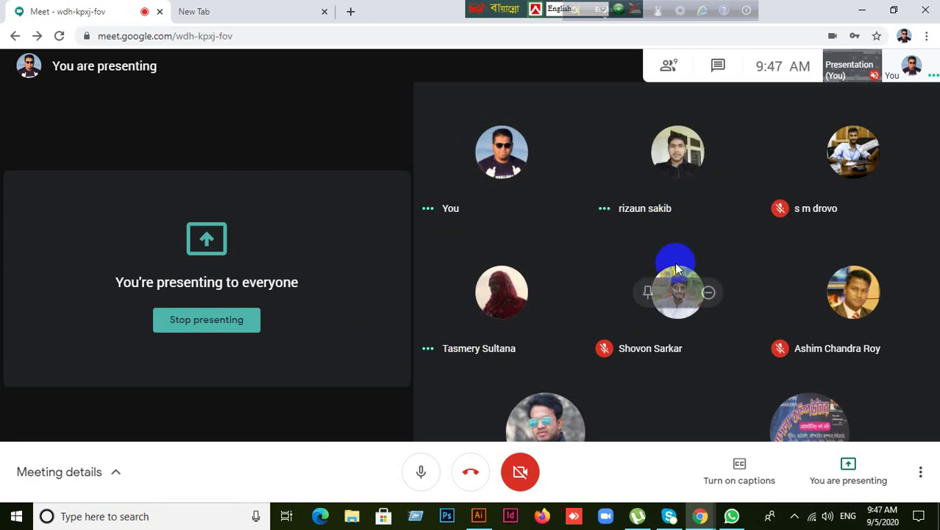
mouse_move(423, 358)
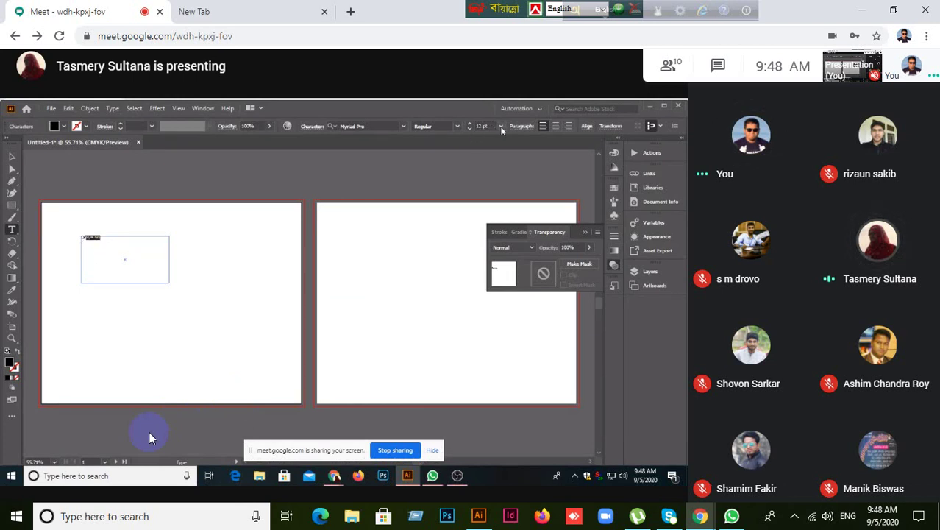
Step: Watch the shared Illustrator demo until it ends and Meet shows the participant grid with your presentation paused
mouse_move(120, 436)
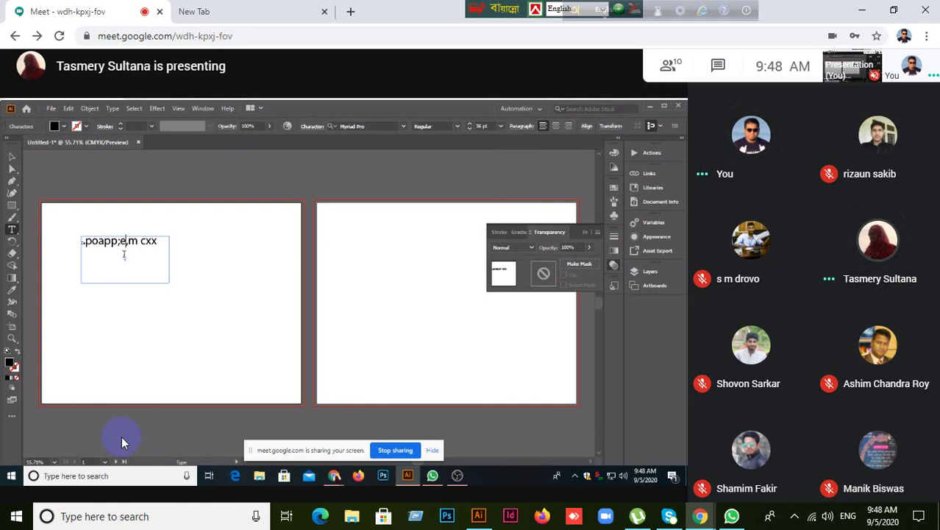
key(BackSpace)
key(BackSpace)
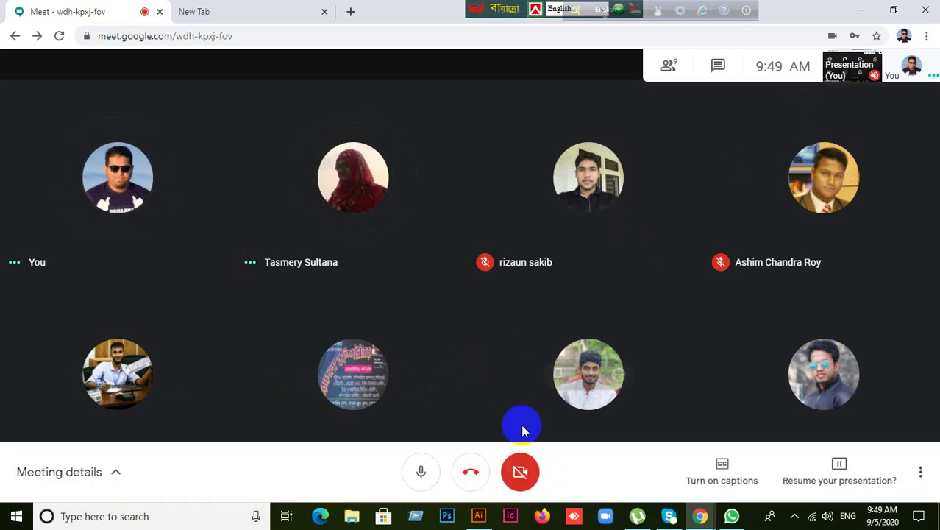
Step: Set Illustrator's stroke colour to None, then minimize Illustrator to reveal the Meet call
click(478, 515)
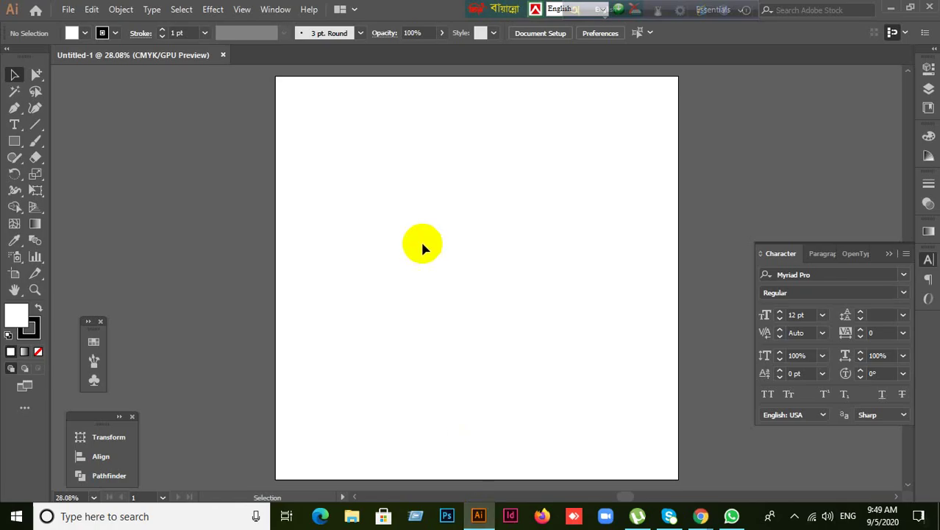
click(30, 327)
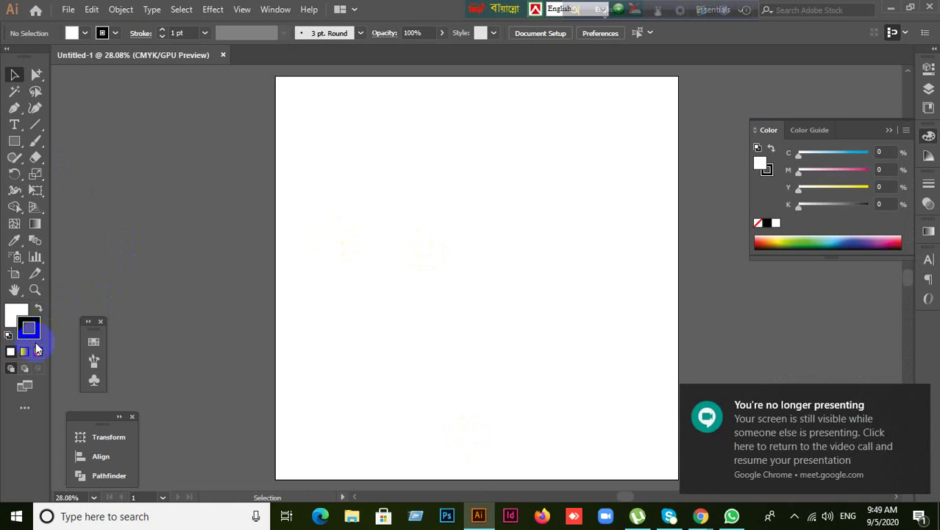
click(38, 350)
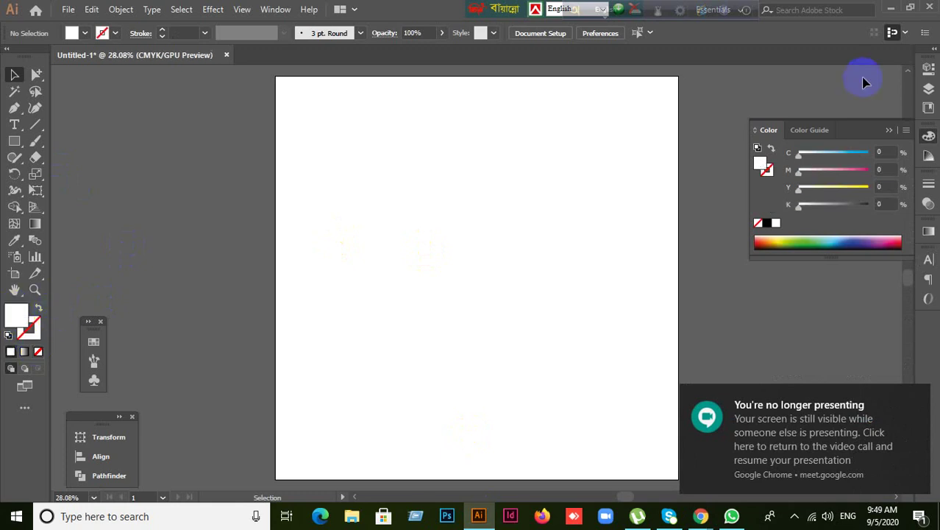
click(890, 11)
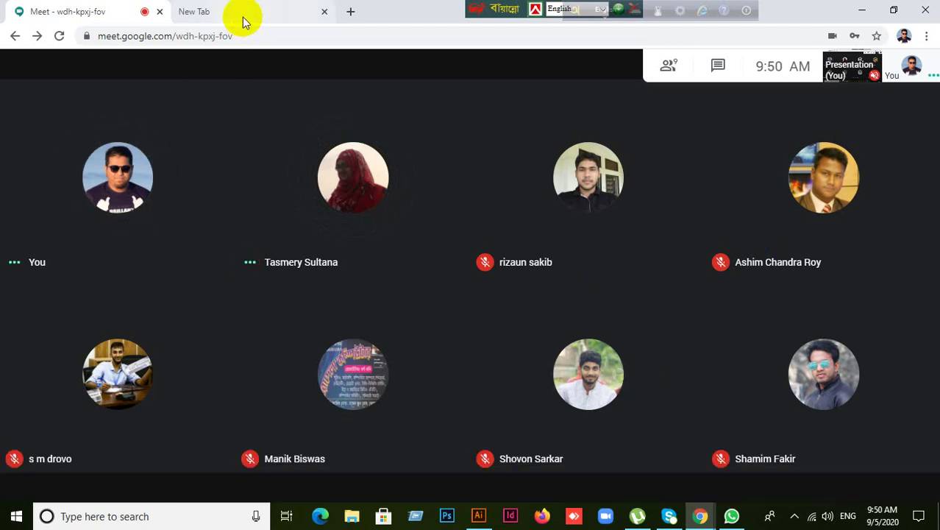
Step: Glance at the blank New Tab, return to the Meet participant grid, and click the language toolbar
click(241, 16)
click(98, 14)
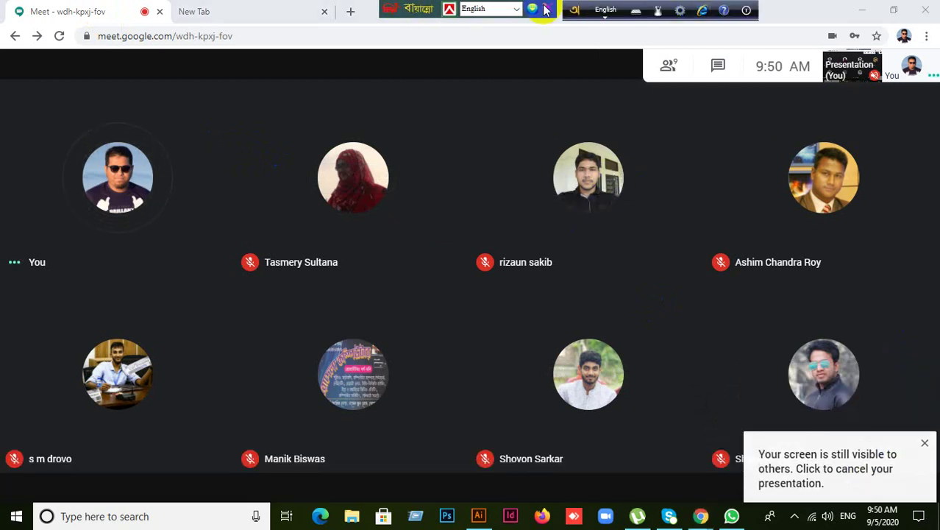
click(539, 162)
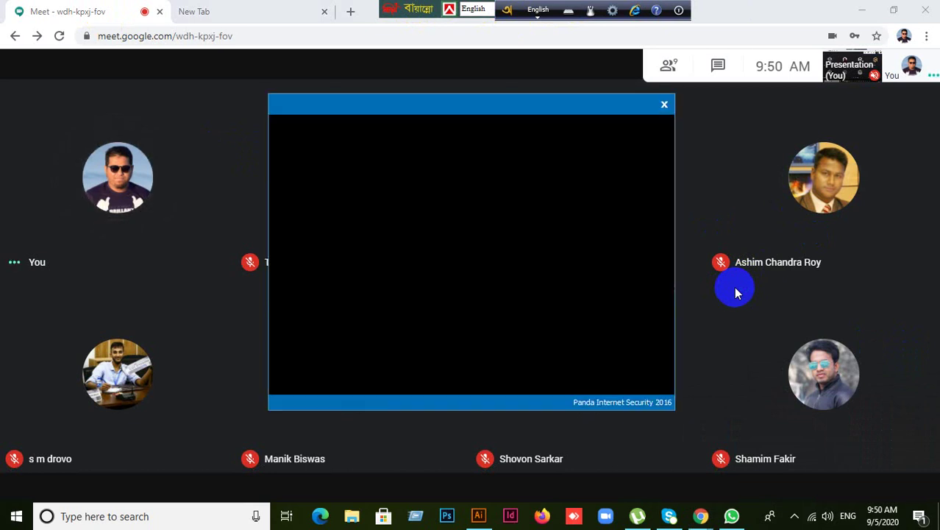
Step: Close the Panda Internet Security 'protection not up-to-date' pop-up
click(665, 105)
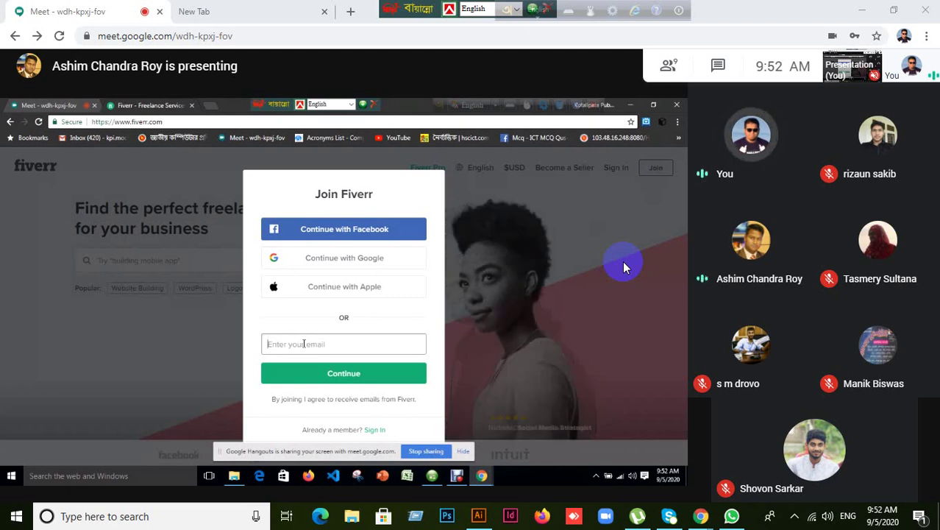
Step: Follow the presenter filling in the Join Fiverr form from email through username and password
mouse_move(555, 292)
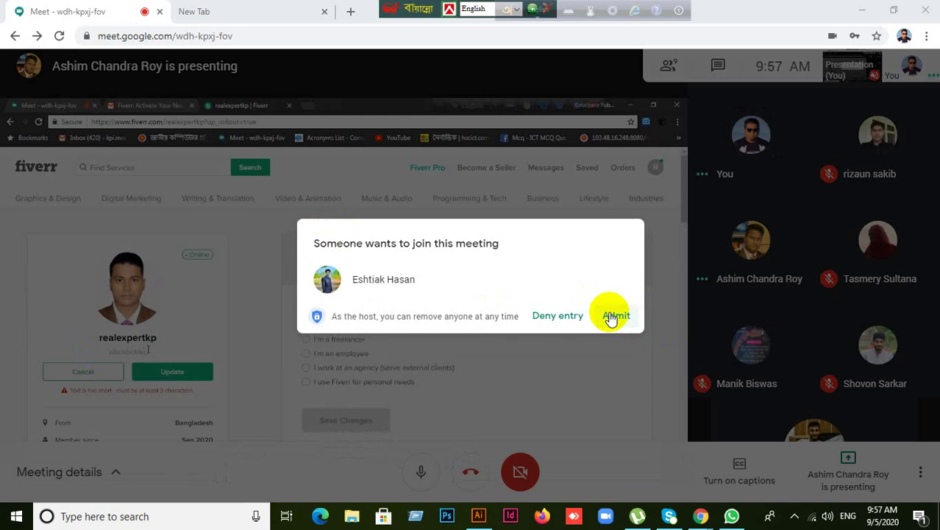
Step: Admit the waiting participant from the 'Someone wants to join this meeting' prompt
click(613, 315)
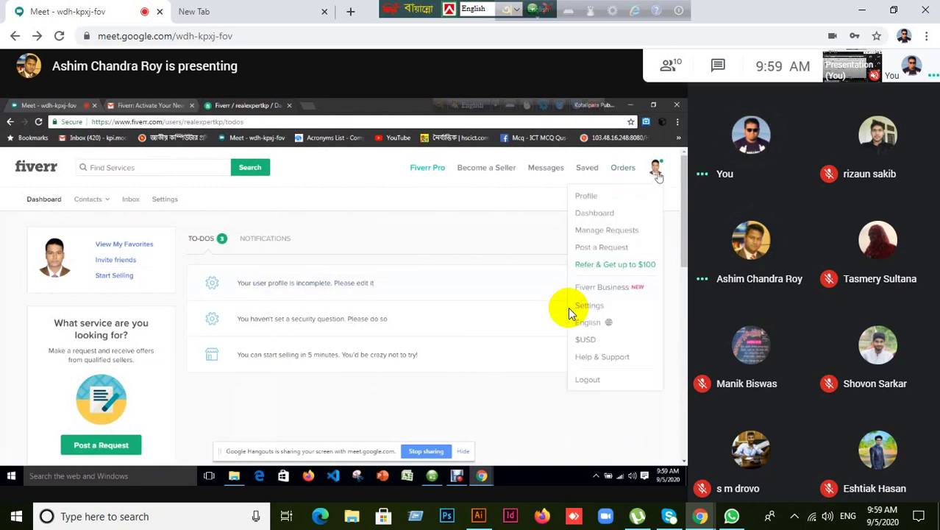
Step: Start Fiverr phone verification under Security, keeping Bangladesh as the country
mouse_move(531, 319)
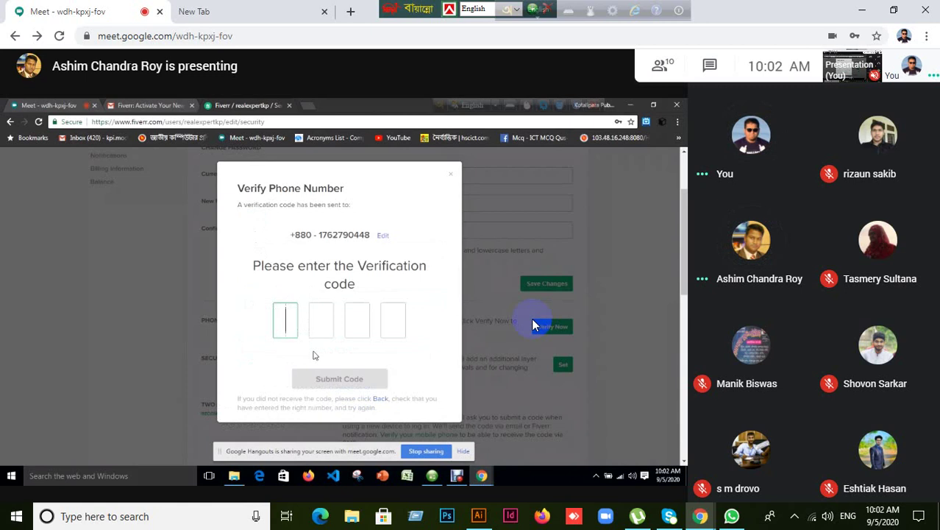
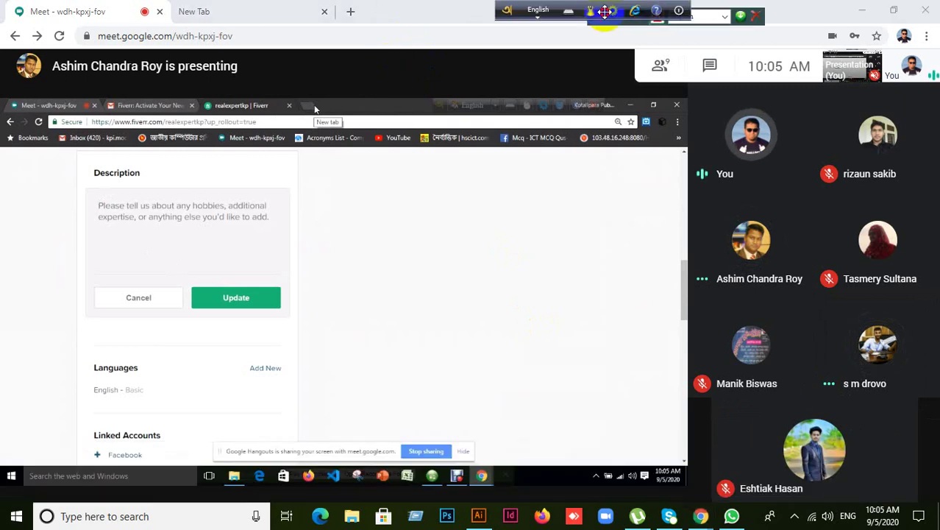
Step: Enter the four-digit SMS verification code, then move both keyboard toolbars out of the way
drag(605, 12, 763, 5)
drag(506, 11, 808, 10)
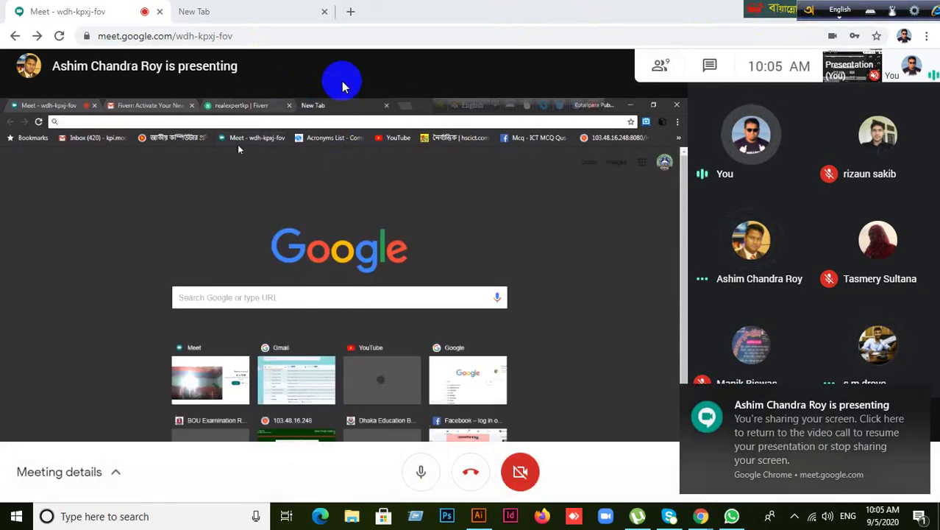
click(268, 9)
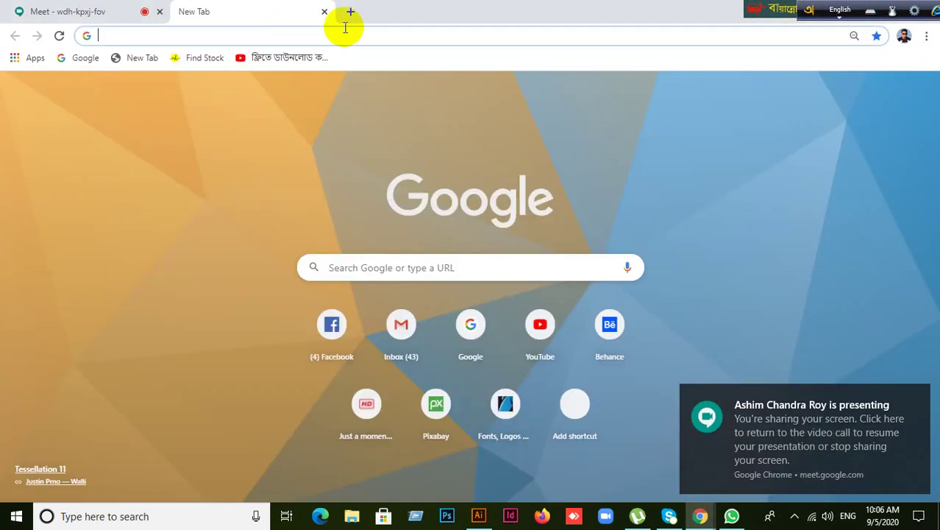
click(96, 16)
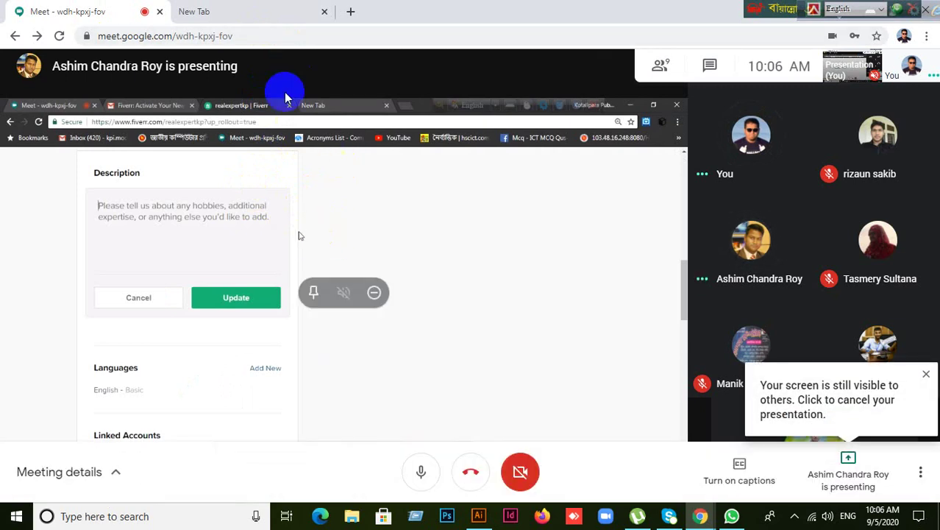
click(263, 15)
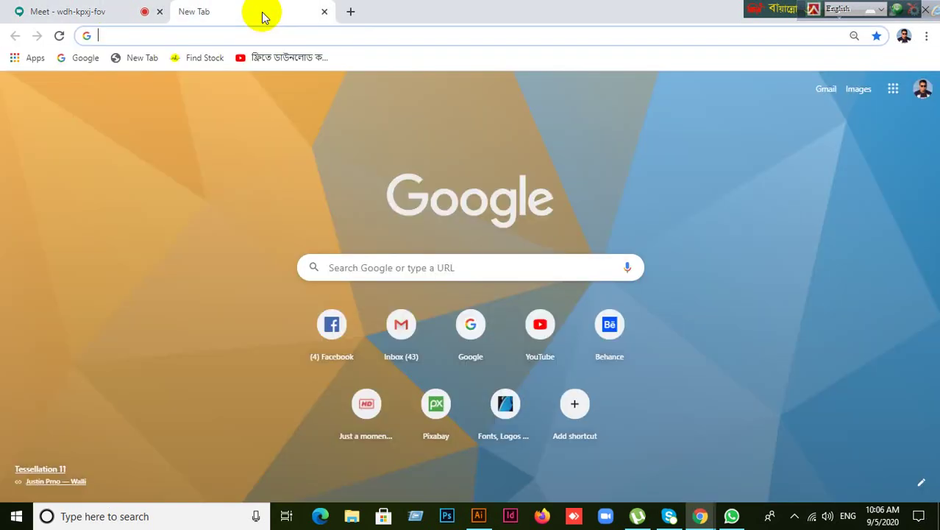
click(320, 41)
text(www.fi)
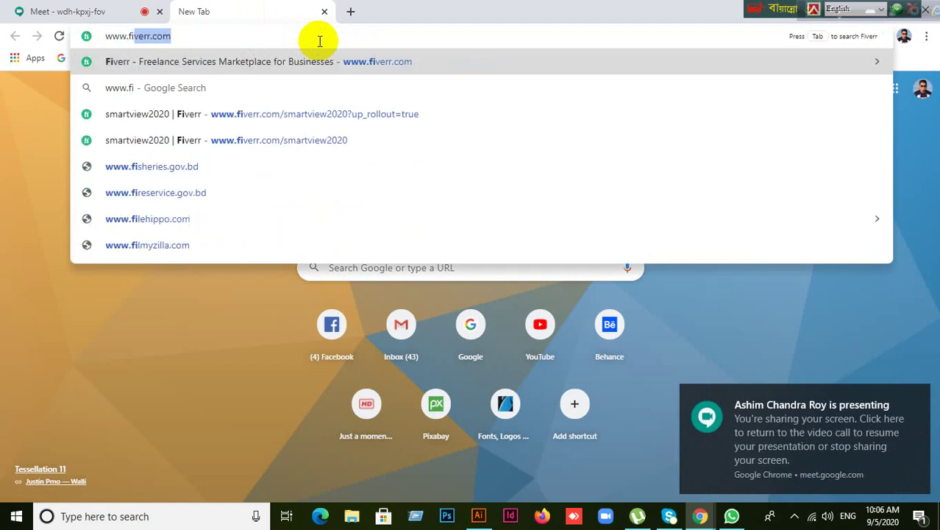
key(Return)
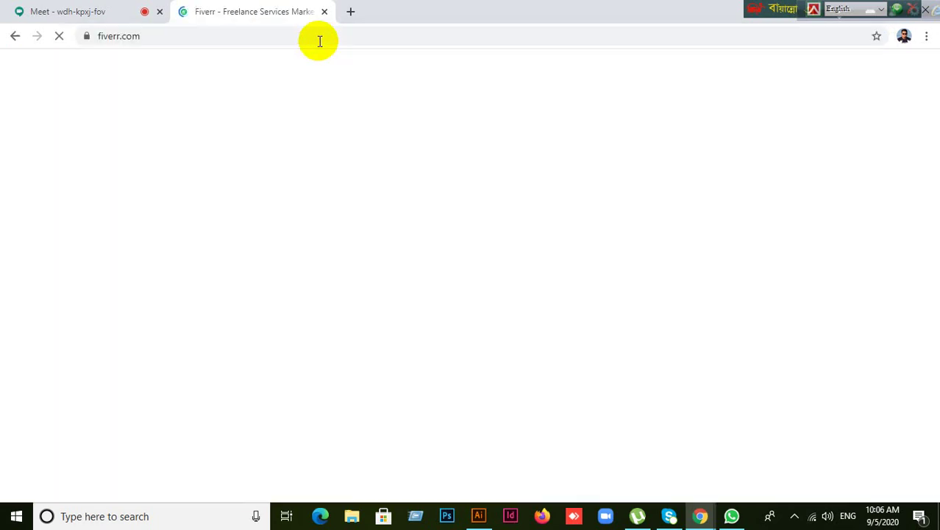
Step: Back on the loaded Fiverr homepage, open the account menu showing Profile, Dashboard, Settings and Logout
click(74, 12)
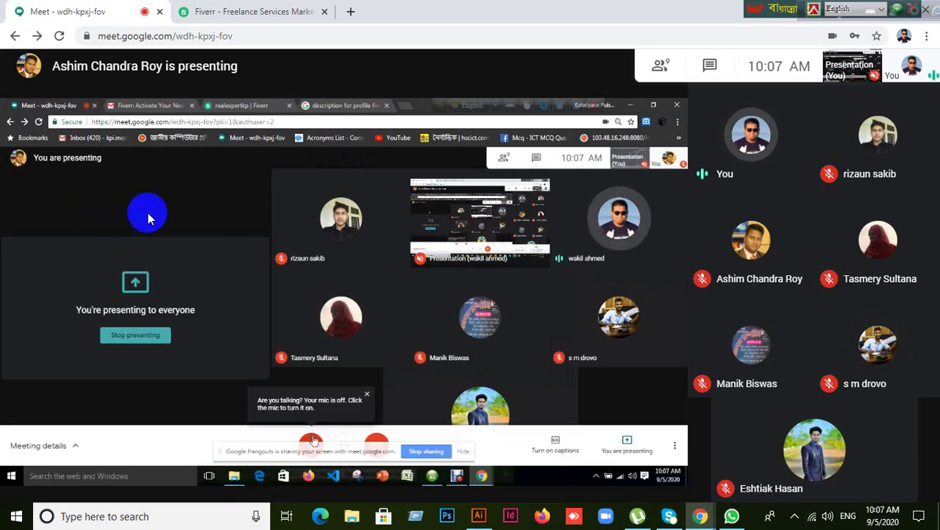
click(237, 11)
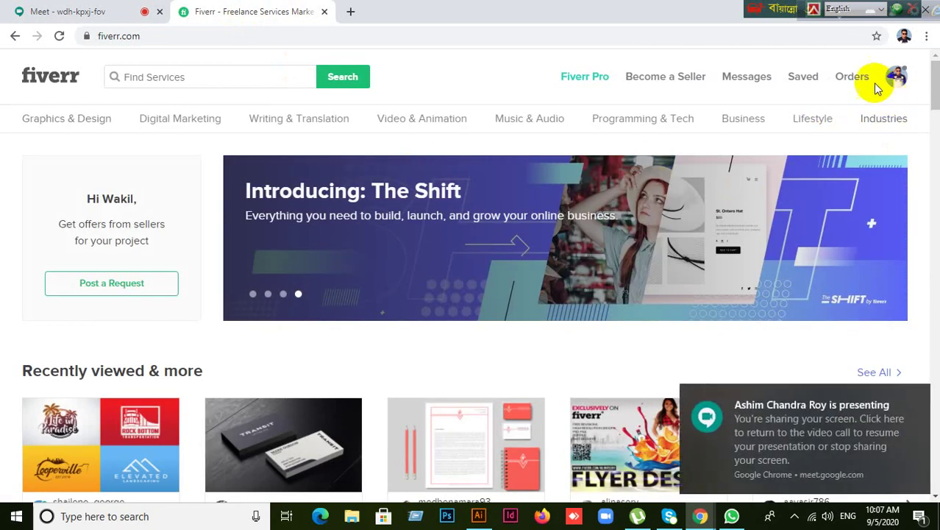
click(895, 83)
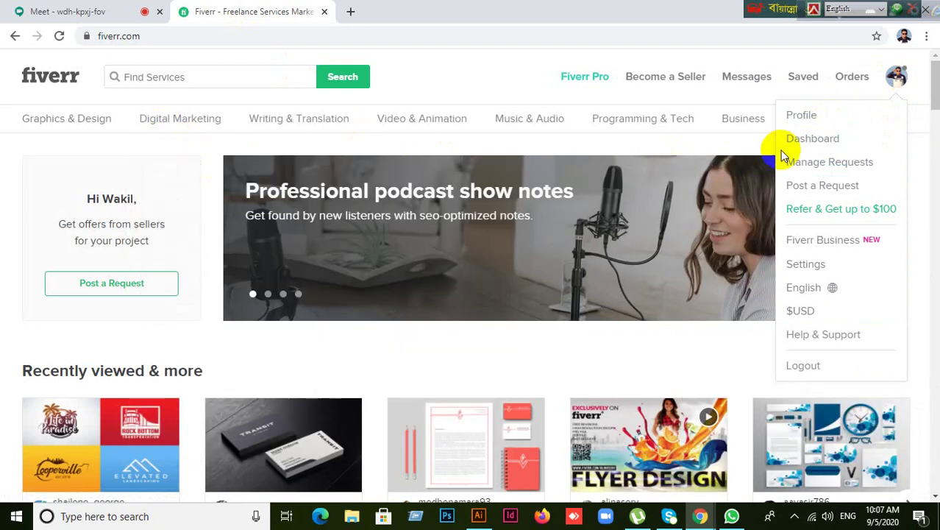
Step: Open the Fiverr dashboard and follow the 'Your user profile is incomplete' to-do
click(807, 138)
click(65, 11)
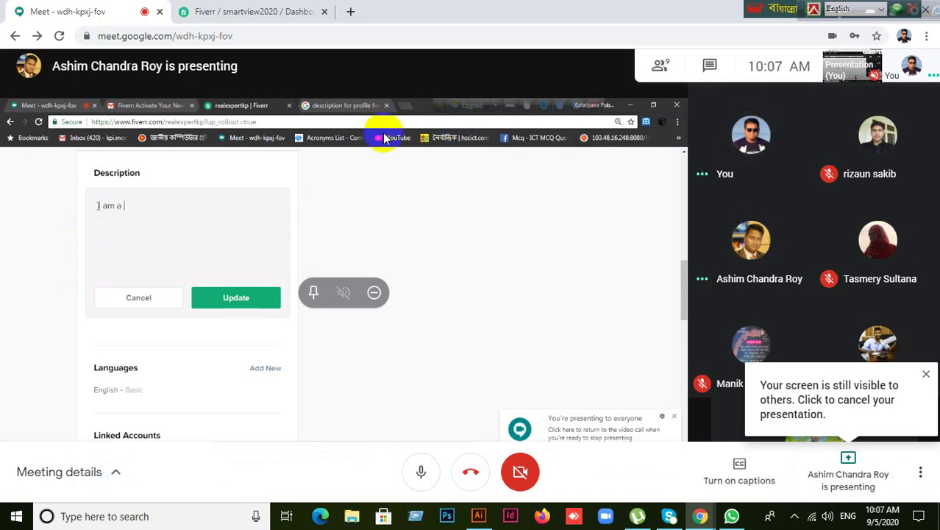
click(249, 11)
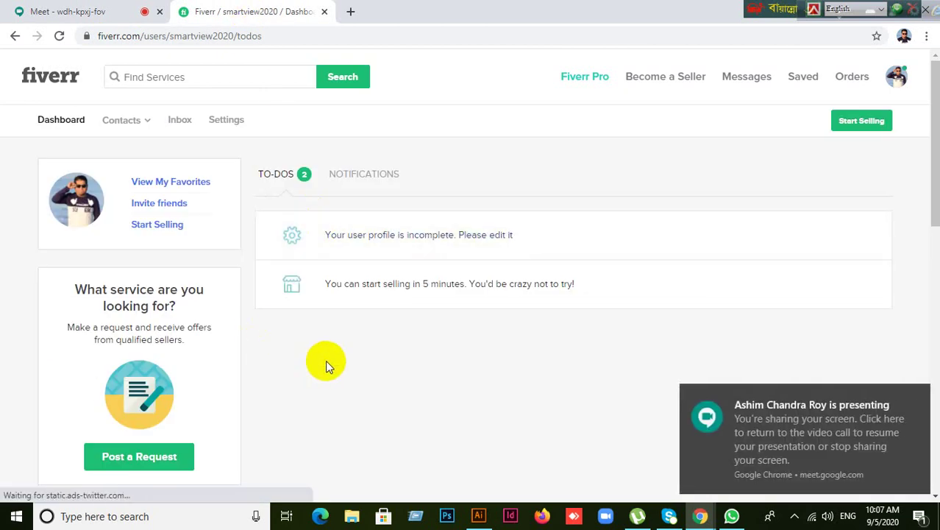
mouse_move(404, 227)
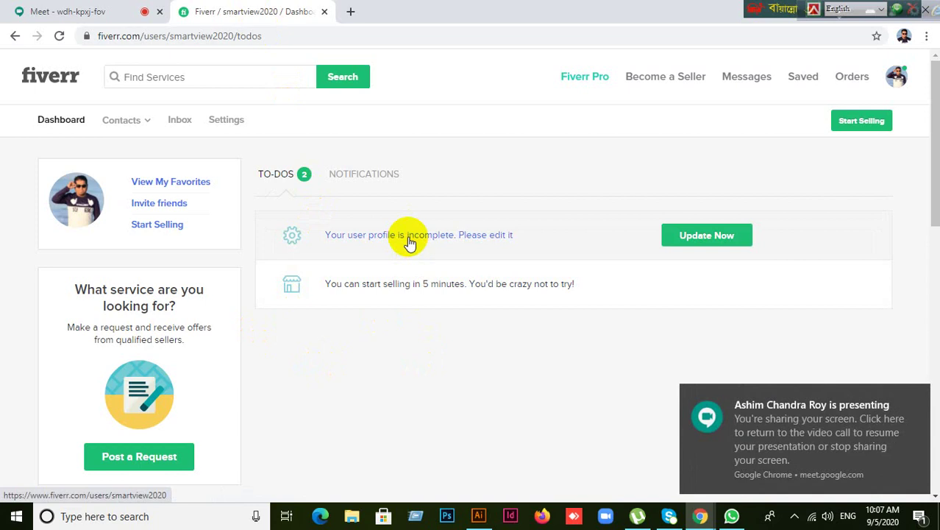
click(409, 239)
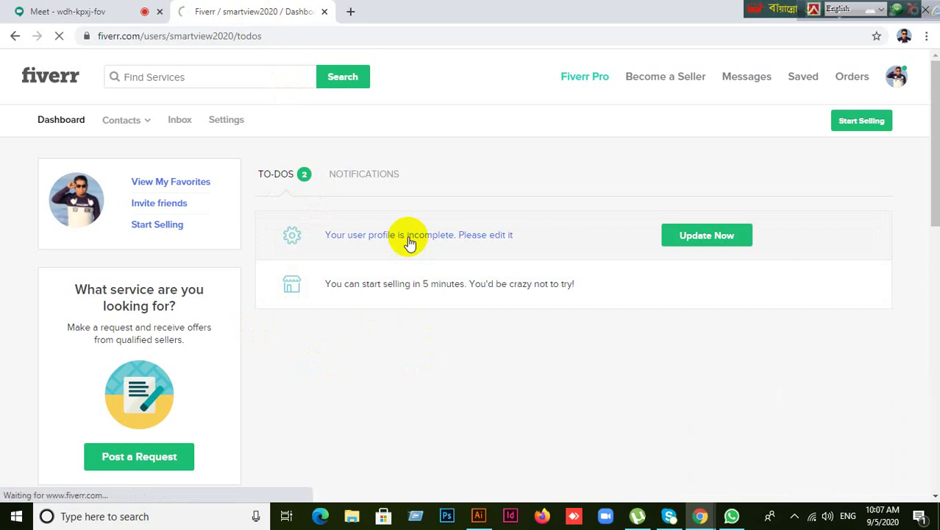
Step: Scroll your Fiverr profile down to its Description, then return to the Meet presentation
click(44, 11)
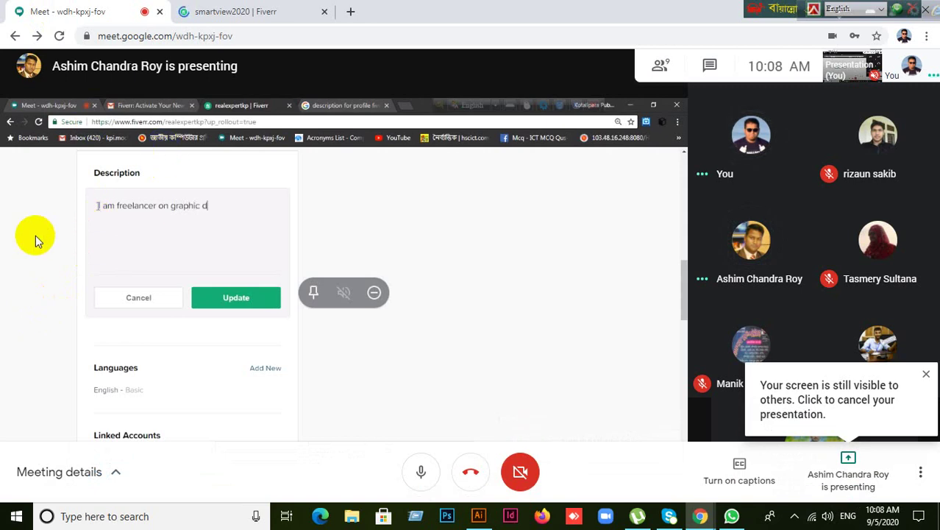
click(242, 11)
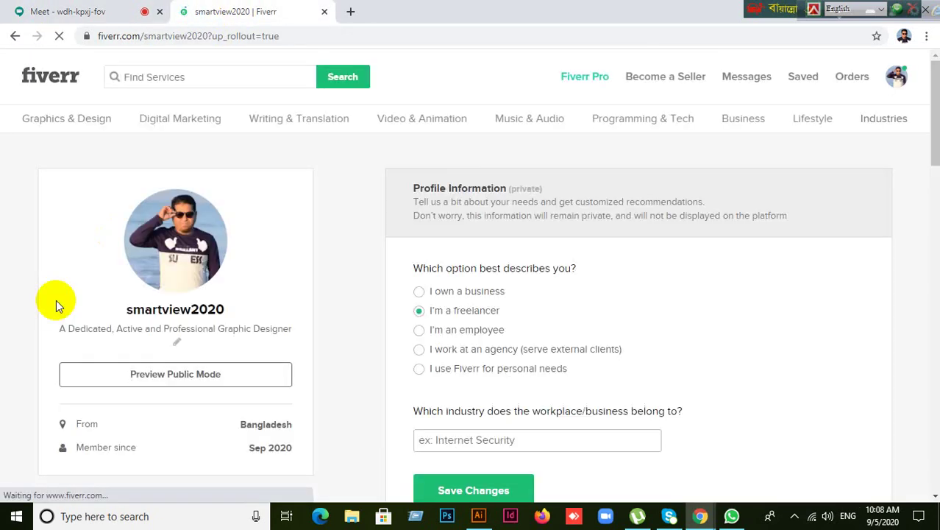
scroll(103, 414, down, 3)
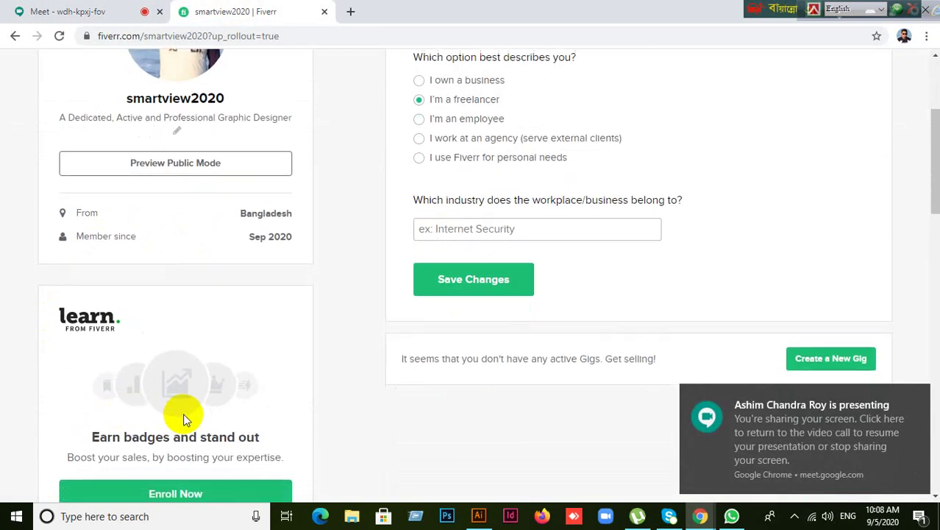
scroll(184, 417, down, 4)
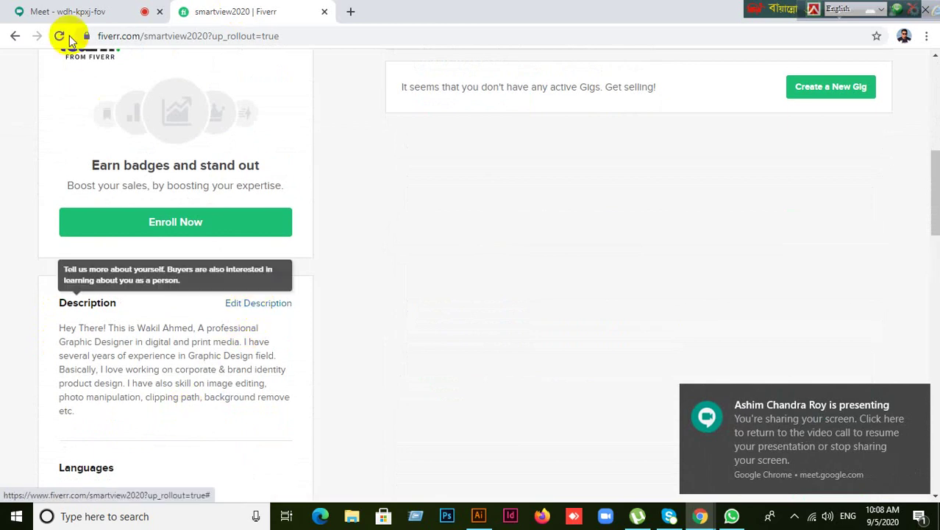
click(67, 11)
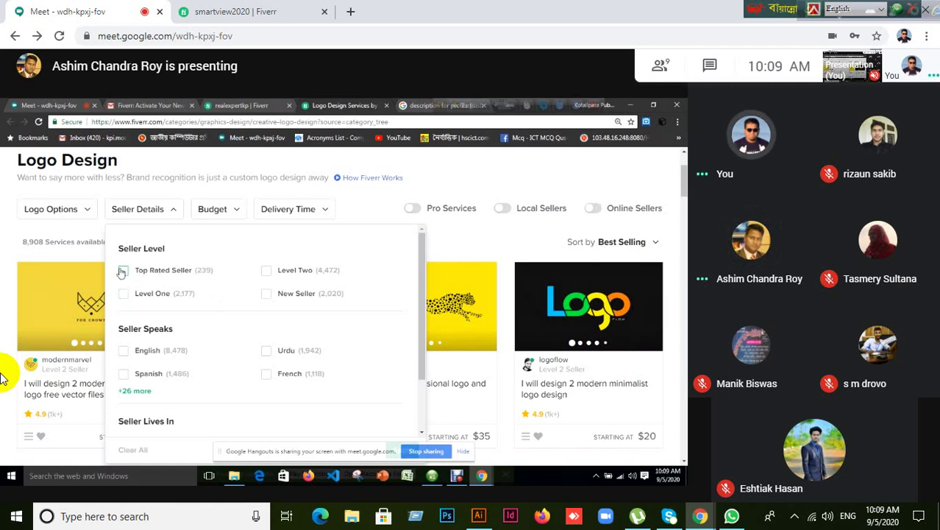
Step: Follow the presenter ticking Top Rated Seller under Seller Details for the Logo Design gigs
click(124, 272)
scroll(273, 333, down, 1)
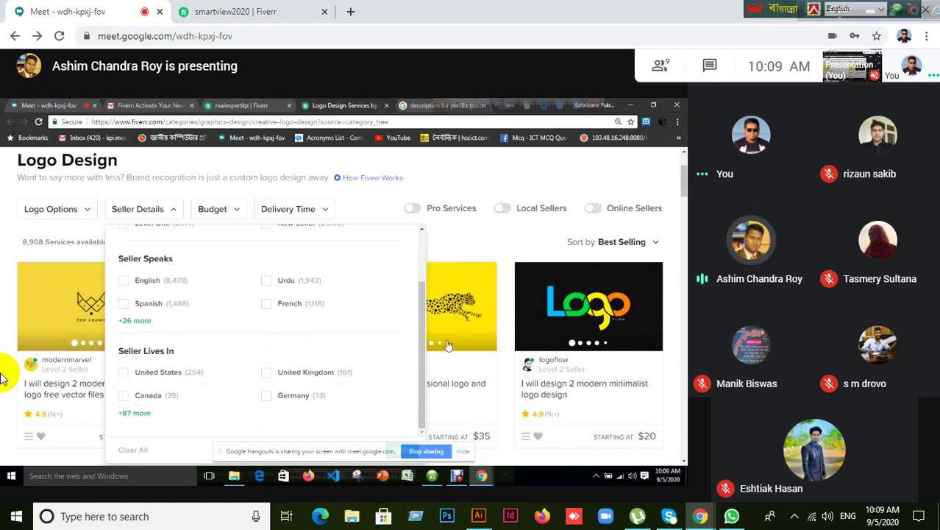
scroll(402, 412, down, 1)
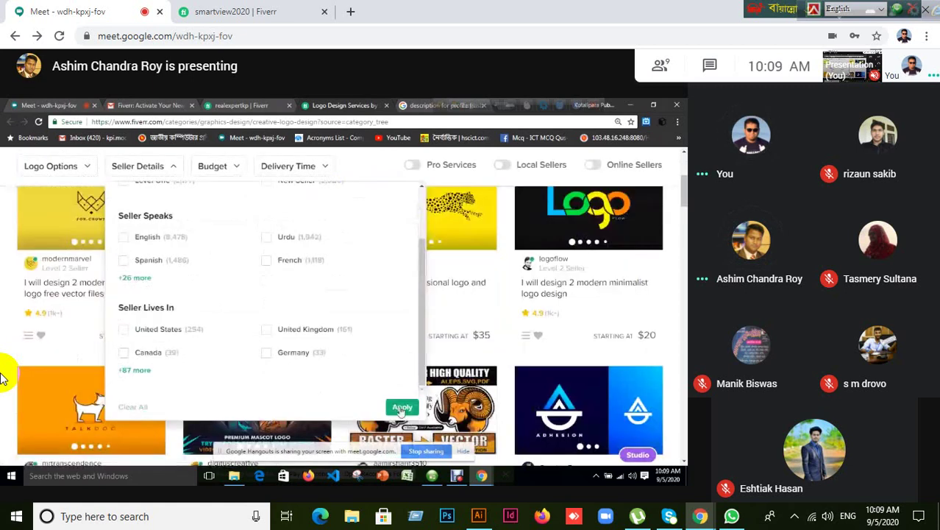
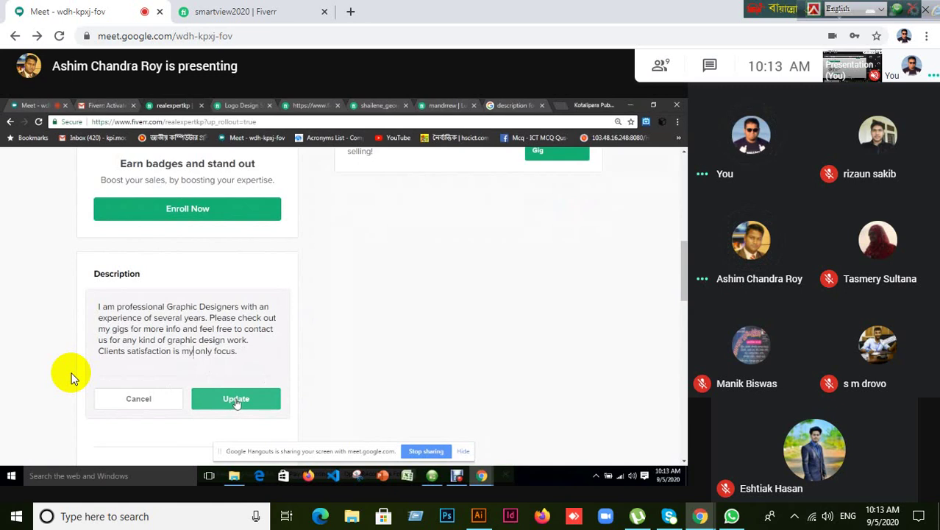
Step: Save the Graphic Designer description, then view Languages (English – Basic) and Linked Accounts
mouse_move(293, 371)
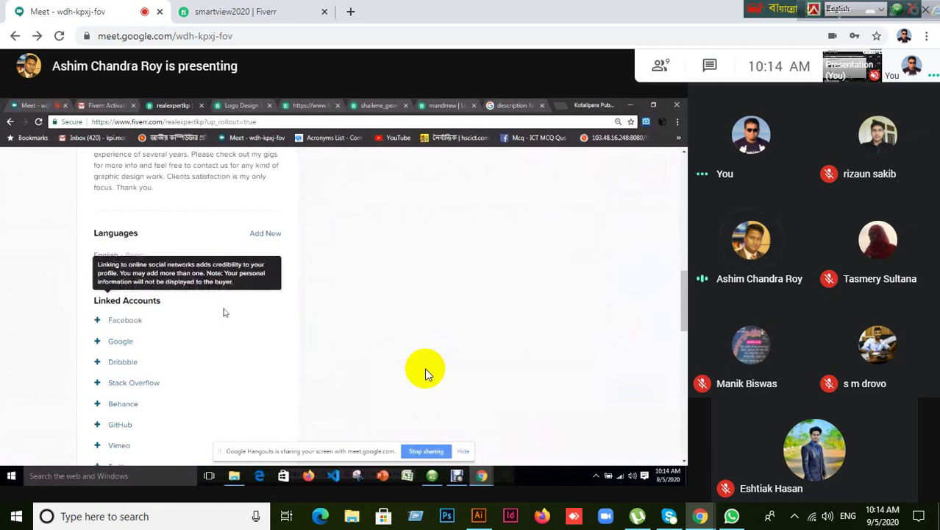
Step: Edit the English – Basic language entry on the shared Fiverr profile
mouse_move(424, 374)
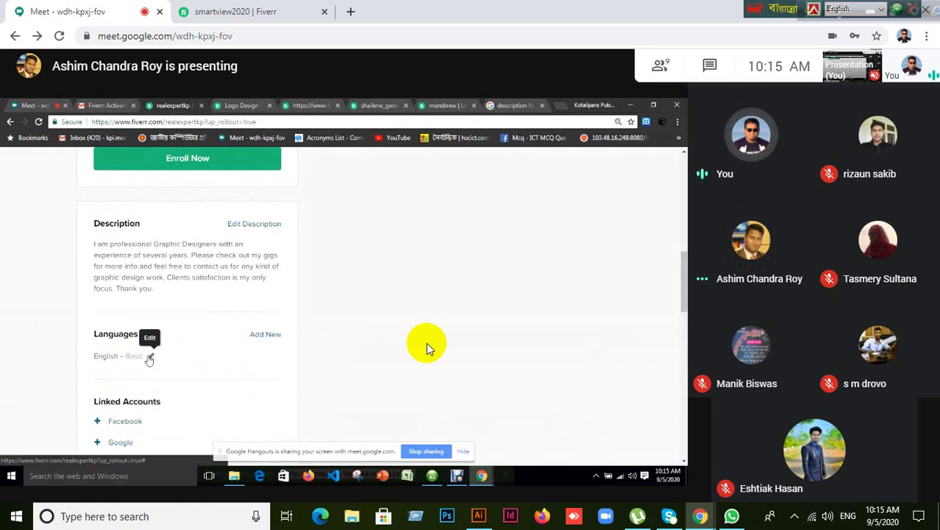
click(149, 357)
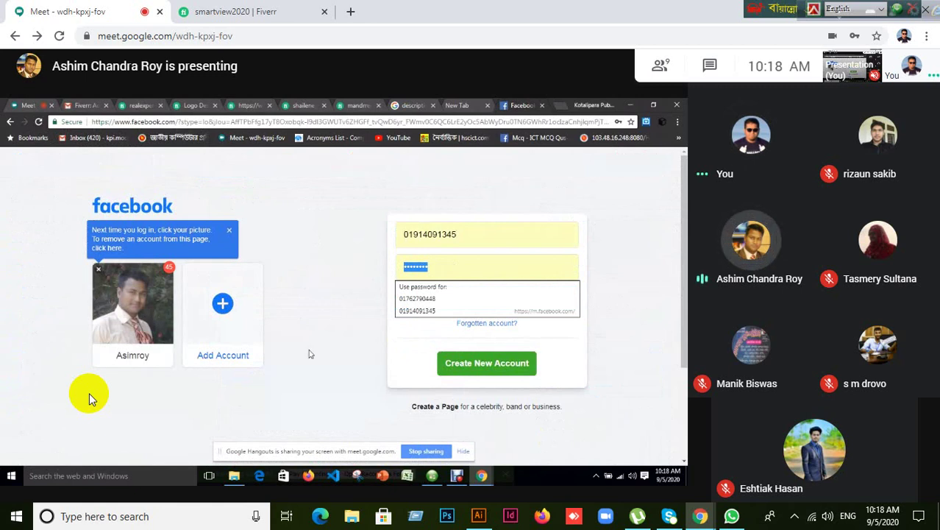
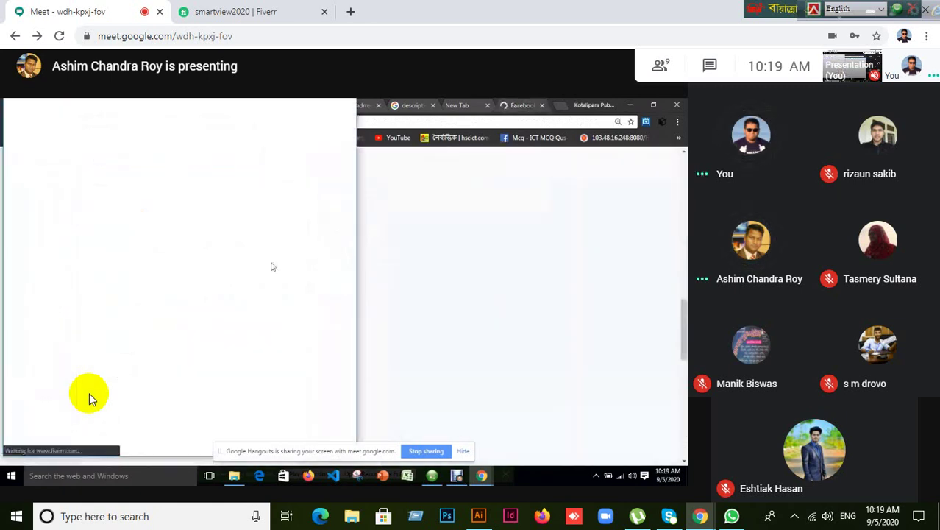
Step: Replace the autofilled Facebook password with the account password and log in
click(89, 398)
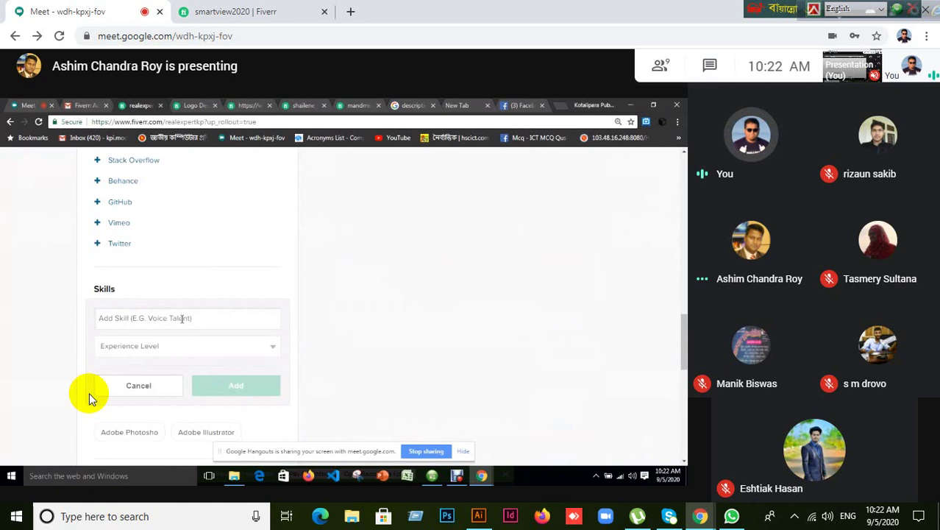
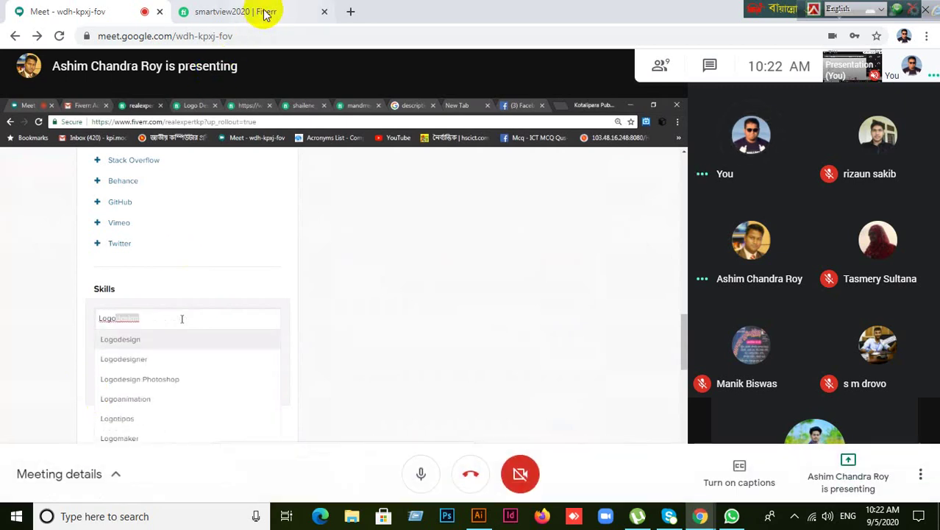
click(264, 11)
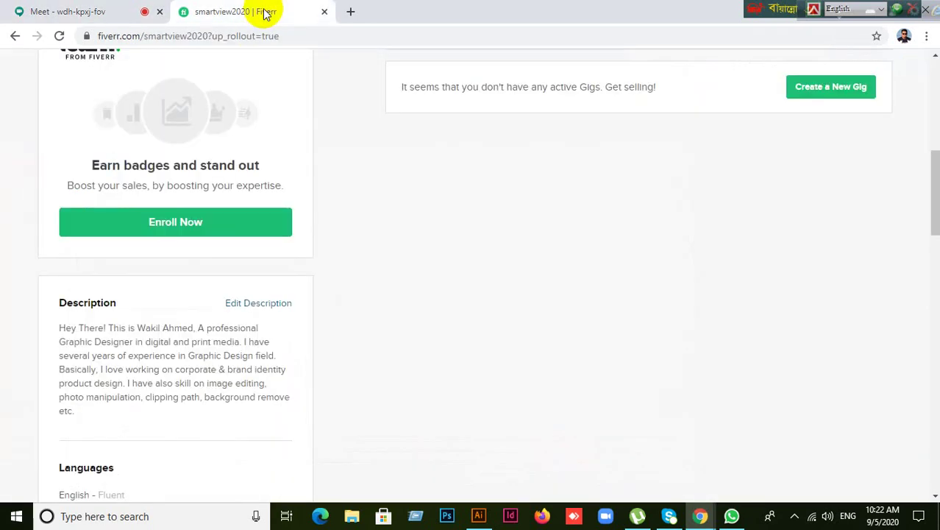
scroll(355, 315, down, 7)
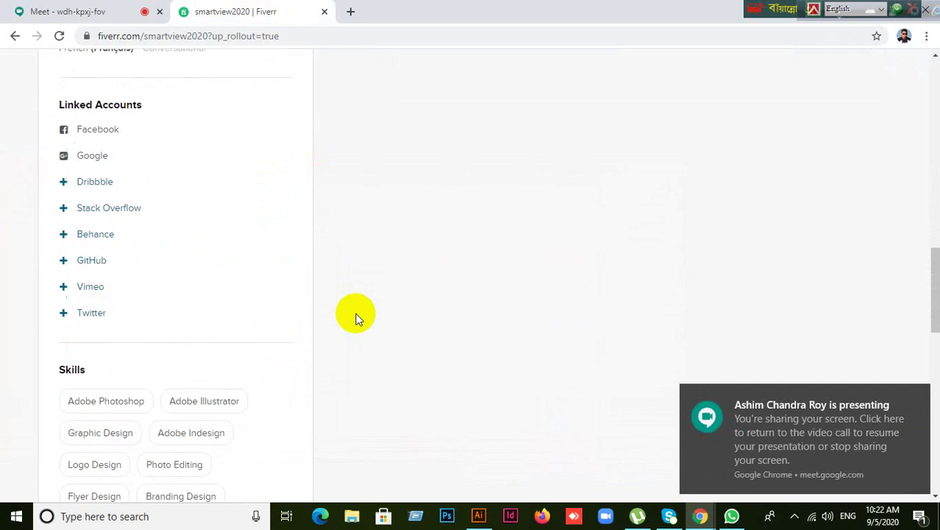
scroll(355, 315, down, 2)
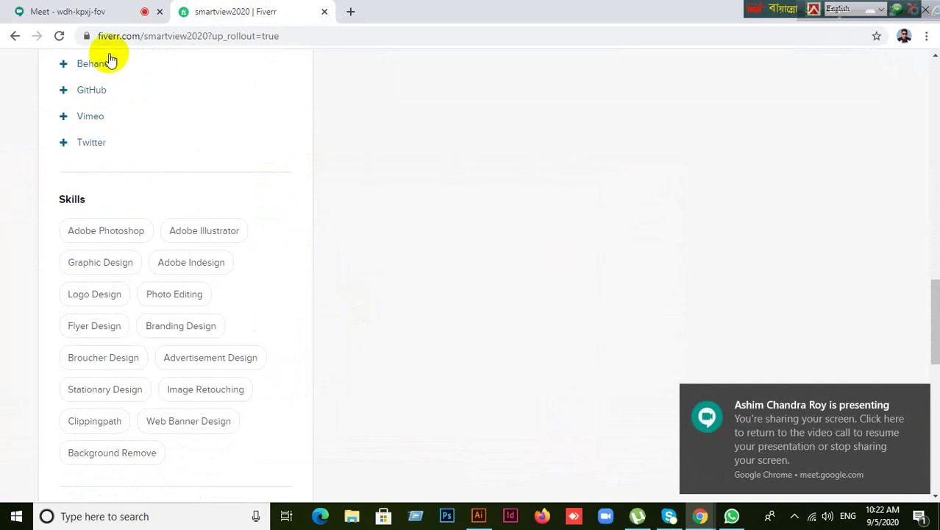
click(81, 12)
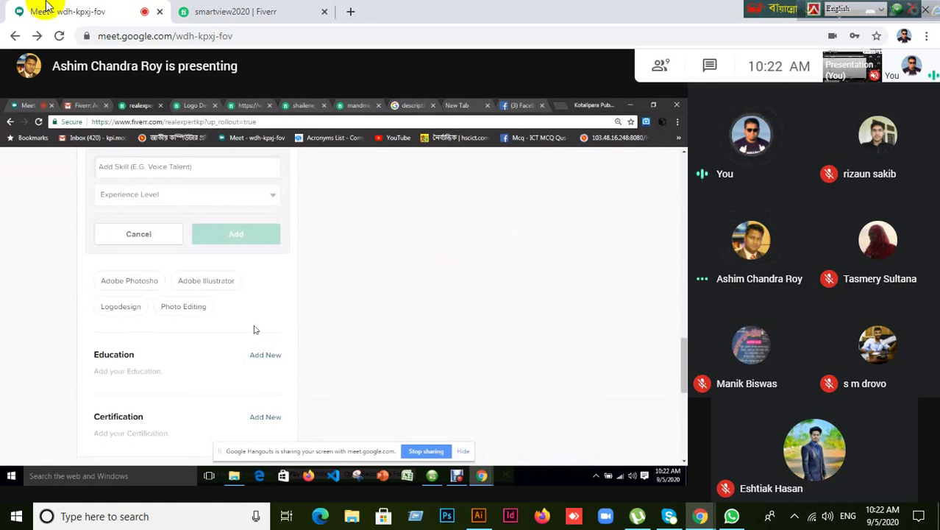
click(285, 12)
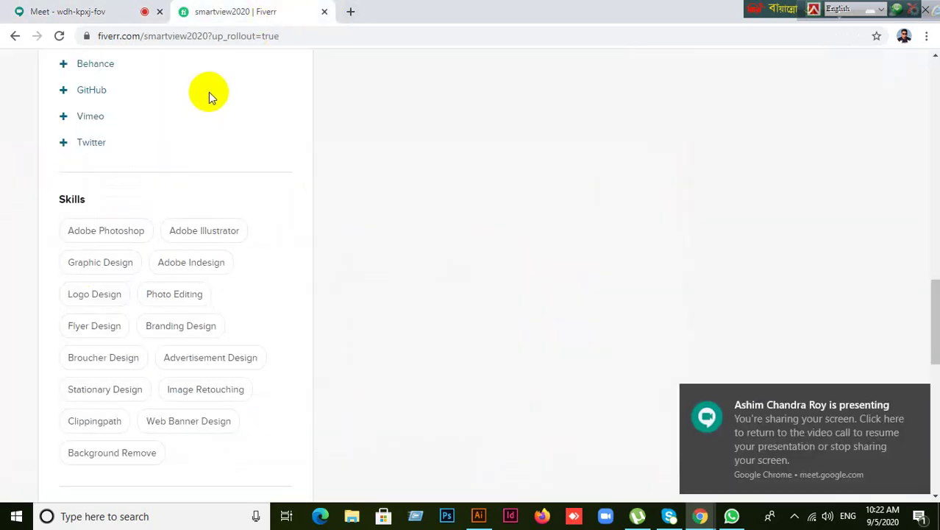
click(80, 12)
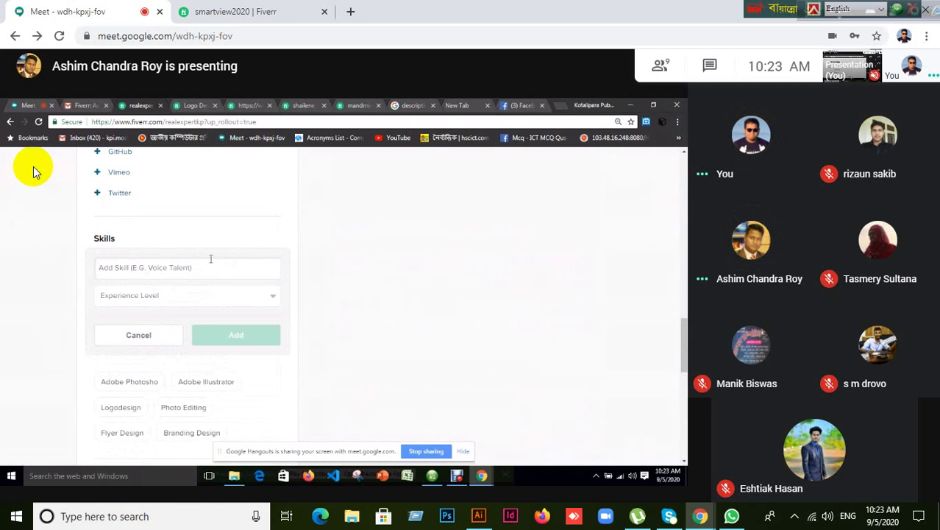
click(307, 16)
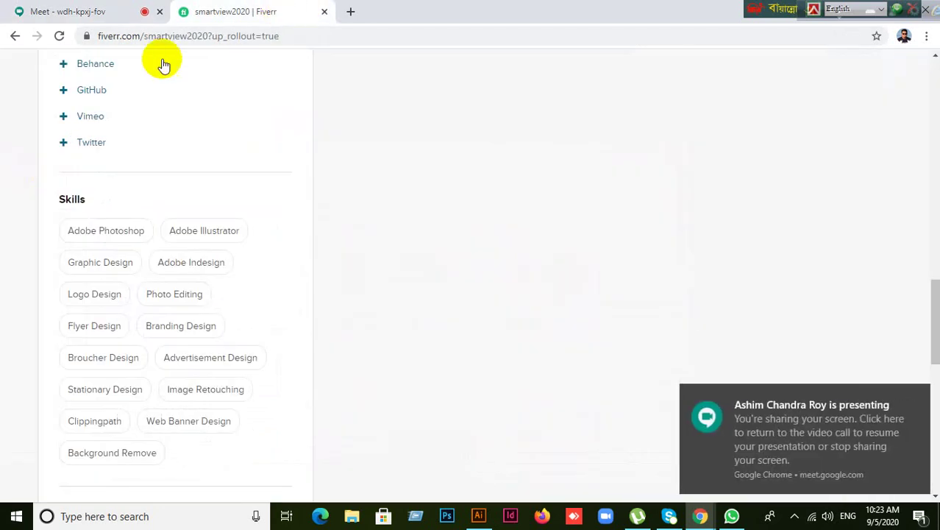
click(63, 11)
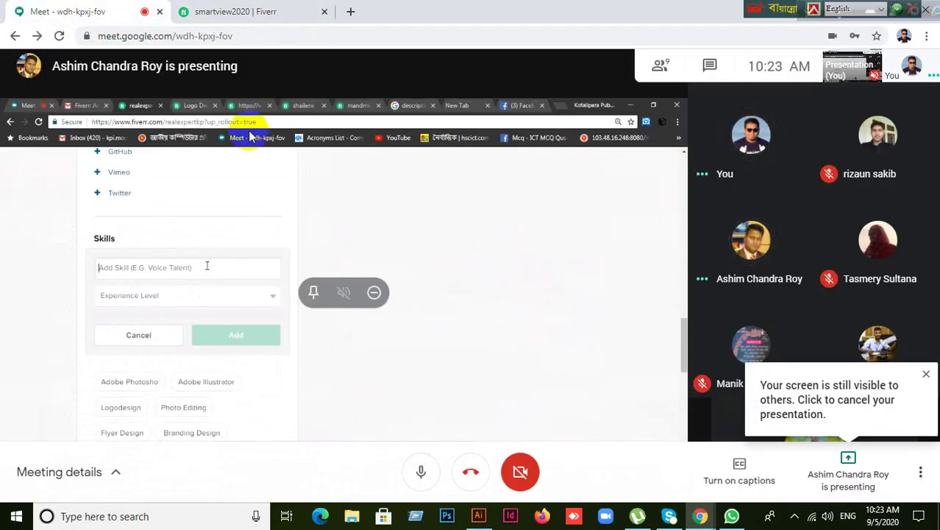
click(223, 15)
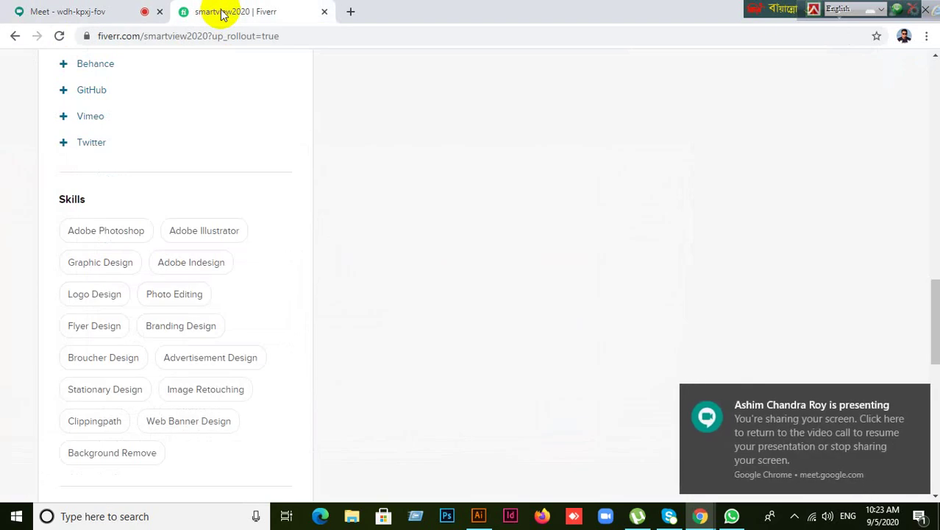
click(64, 11)
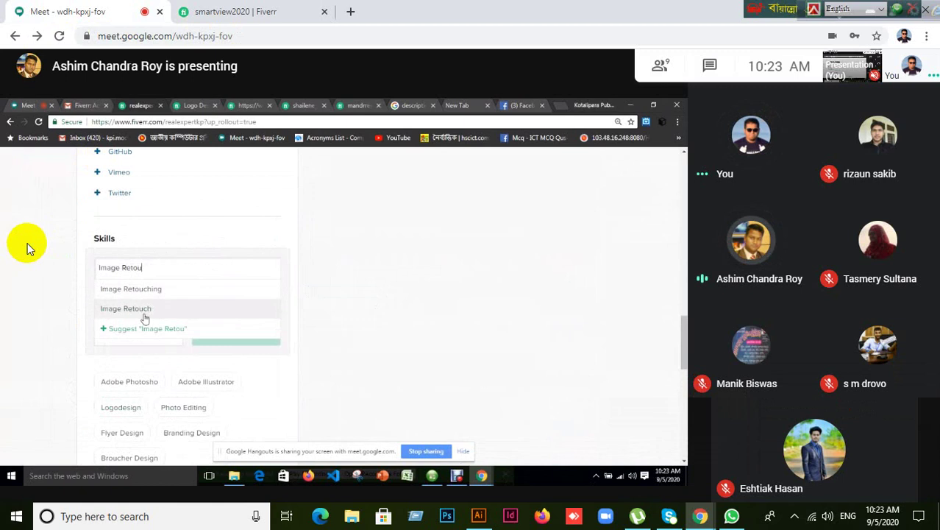
click(246, 12)
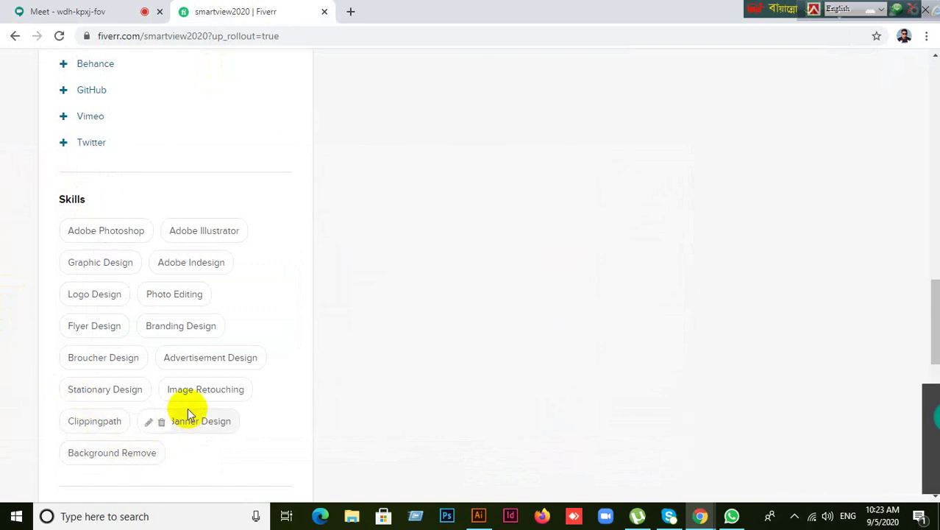
click(63, 11)
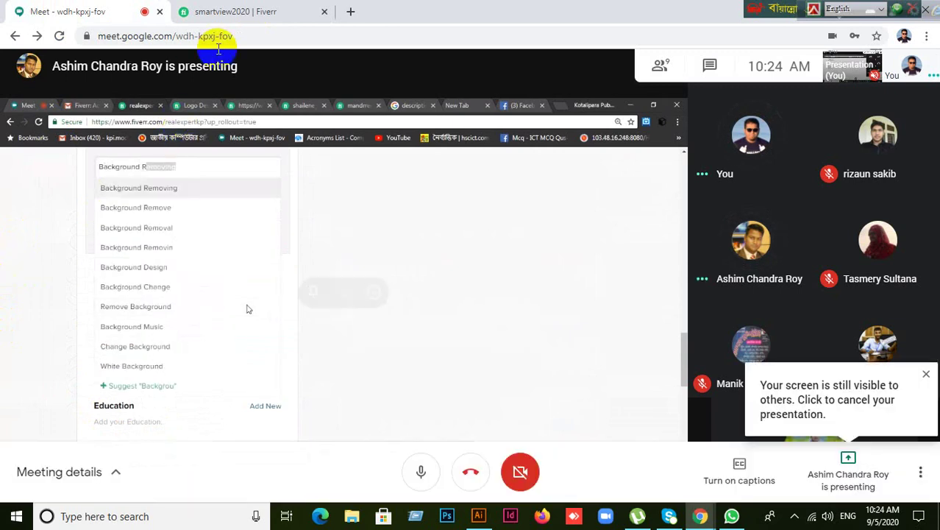
click(252, 15)
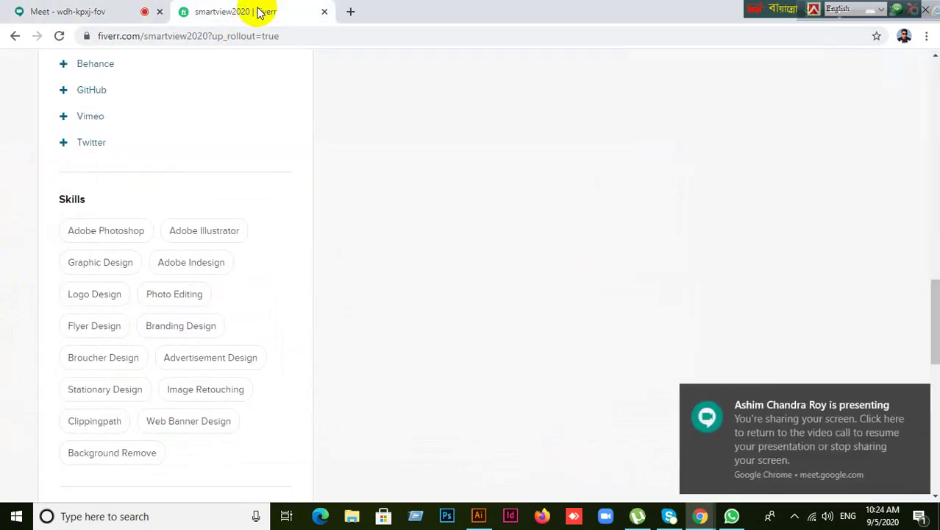
click(88, 11)
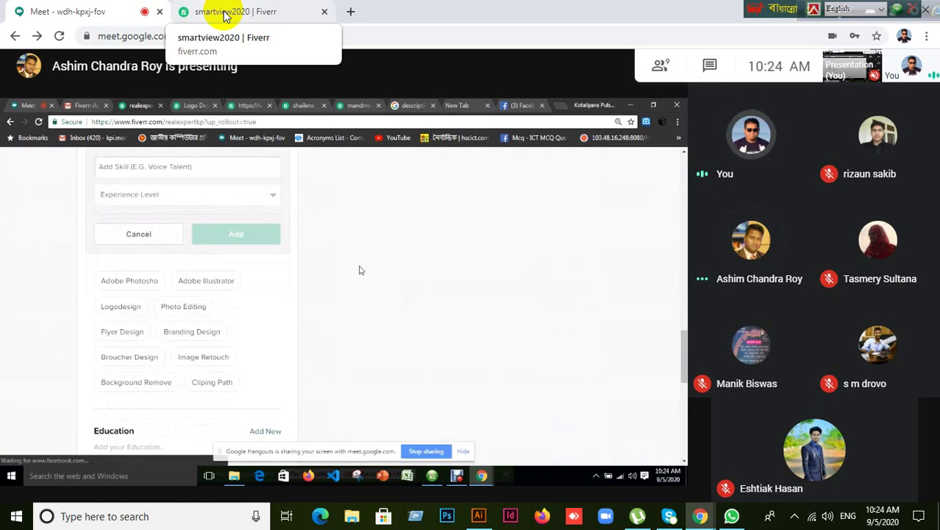
click(224, 15)
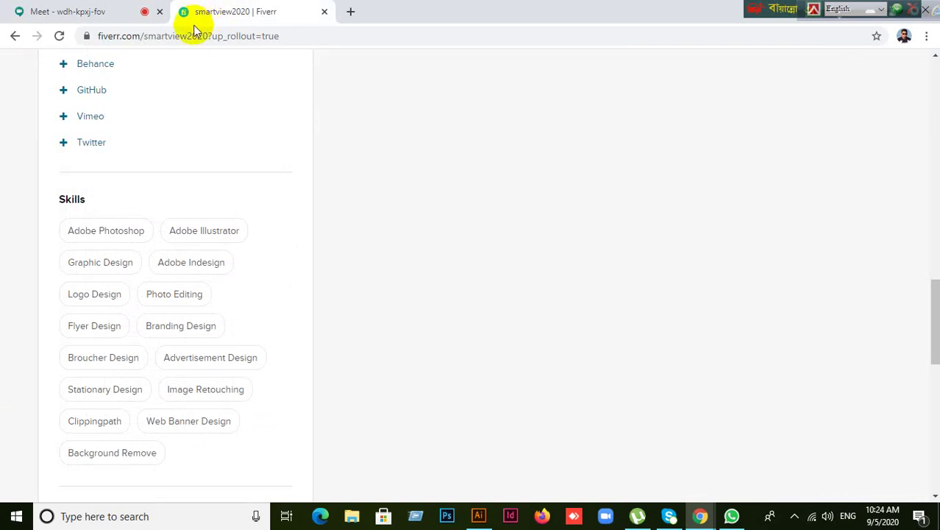
mouse_move(223, 206)
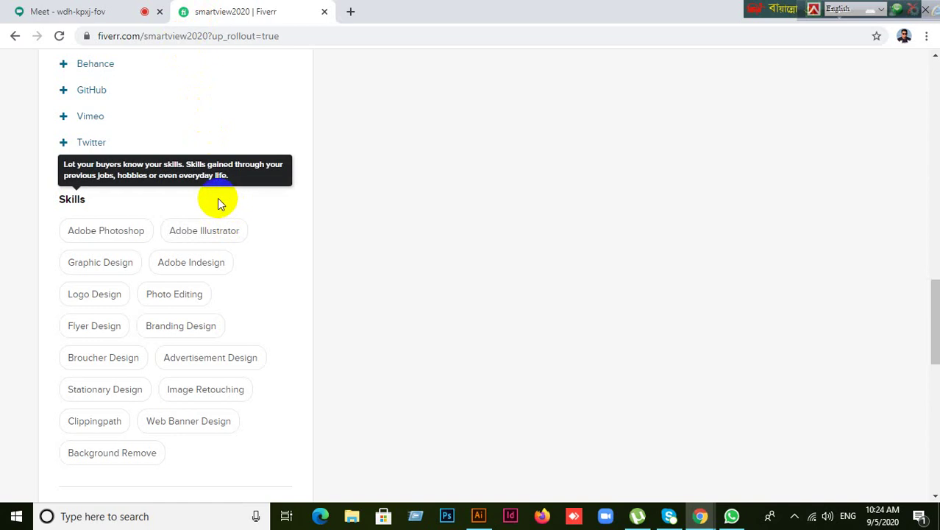
click(82, 18)
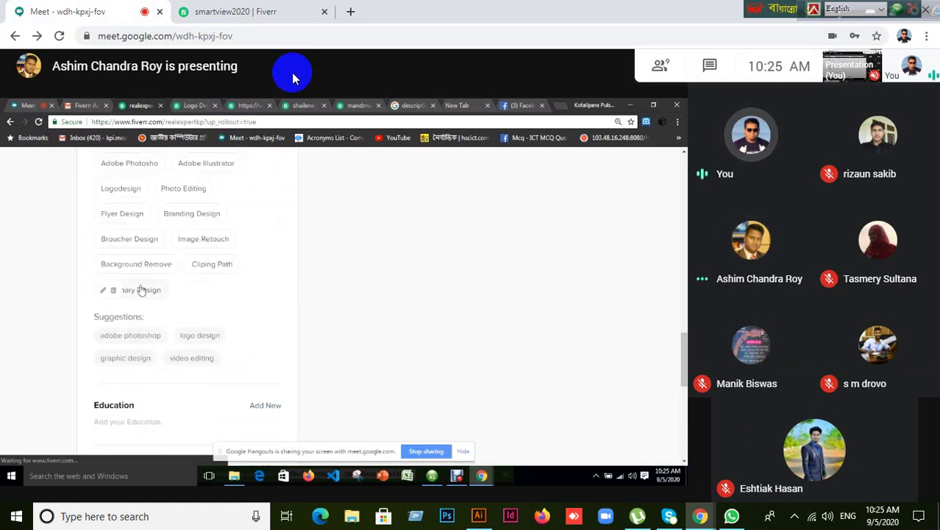
click(285, 14)
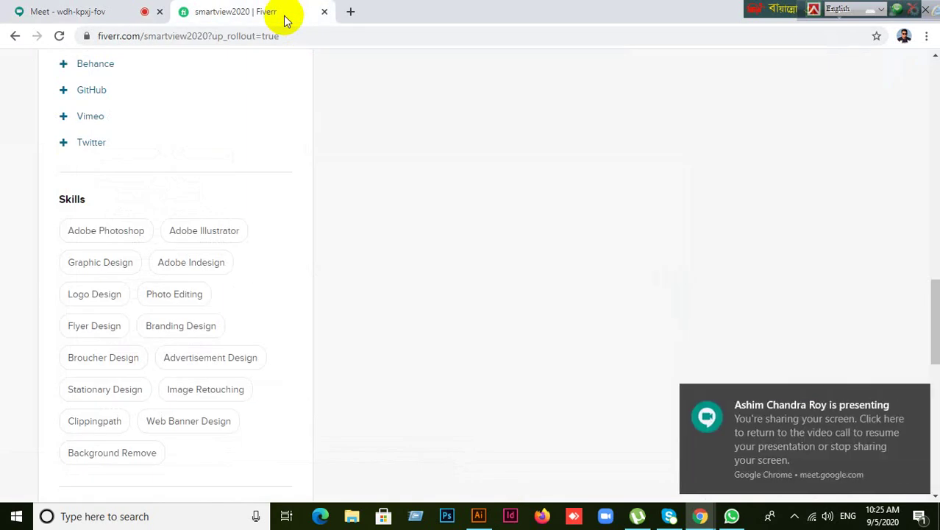
click(94, 14)
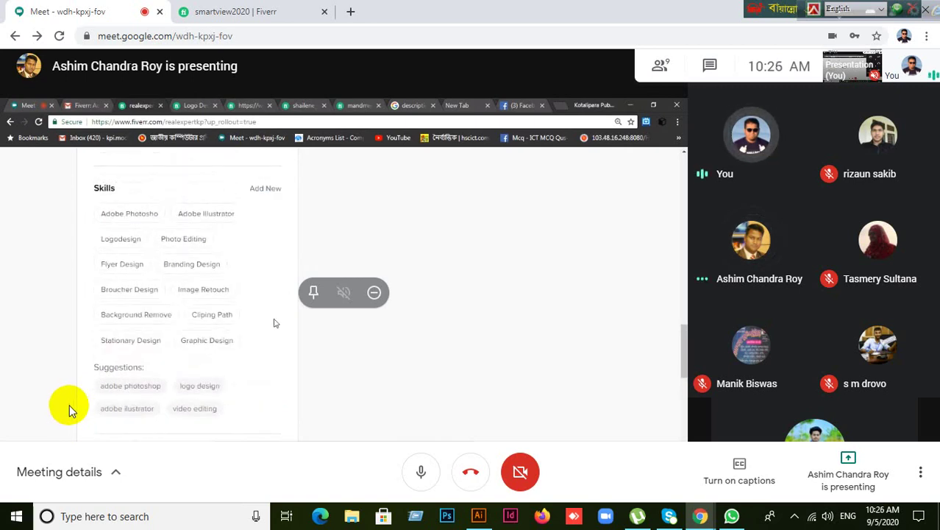
click(249, 14)
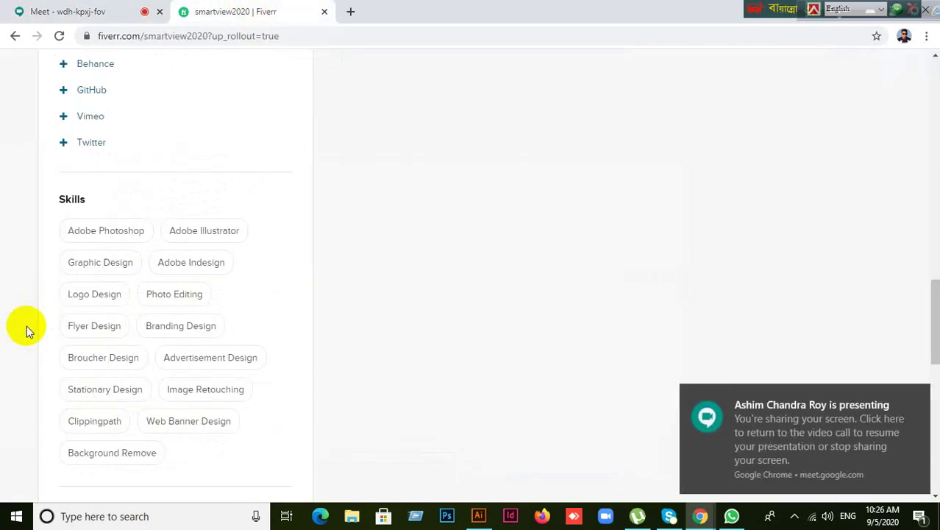
click(98, 10)
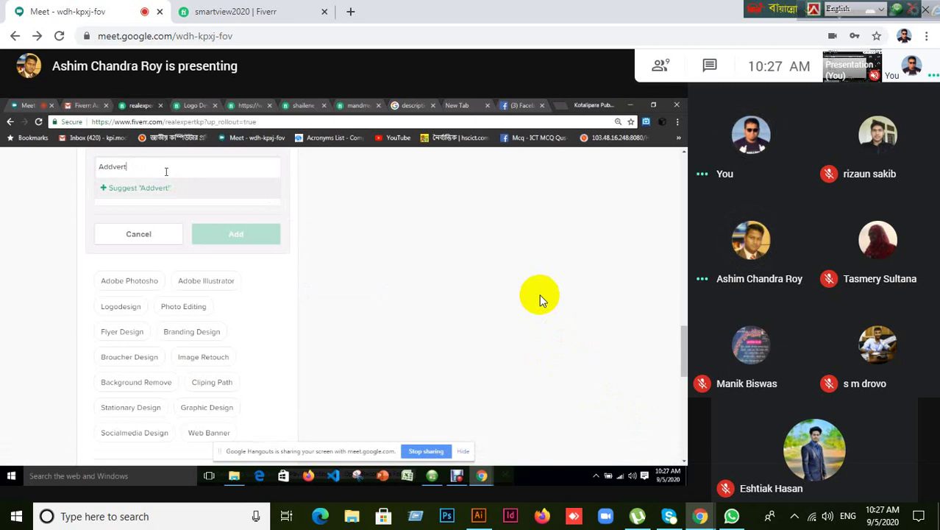
click(269, 19)
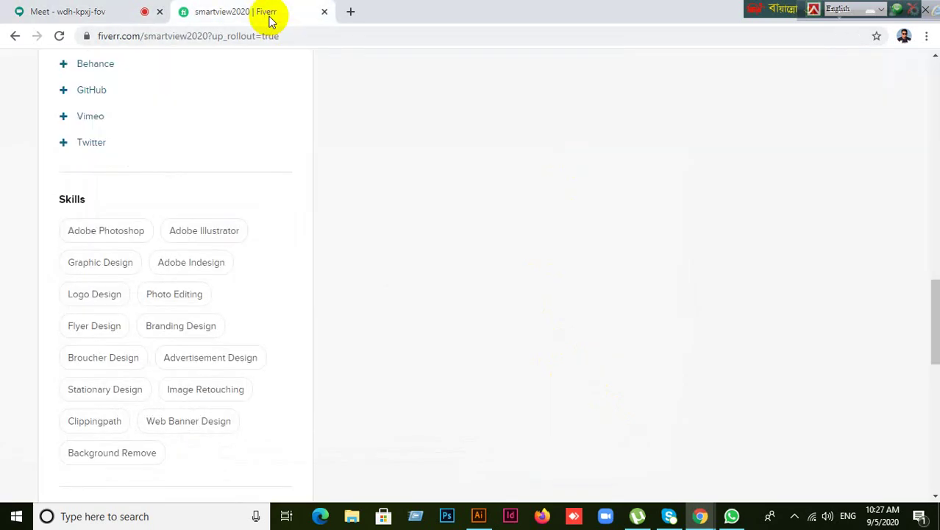
click(51, 12)
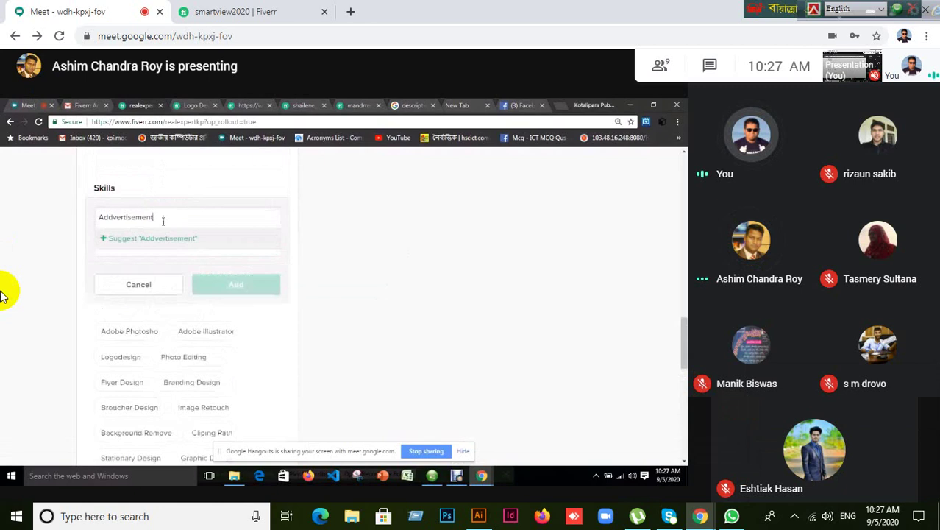
click(249, 11)
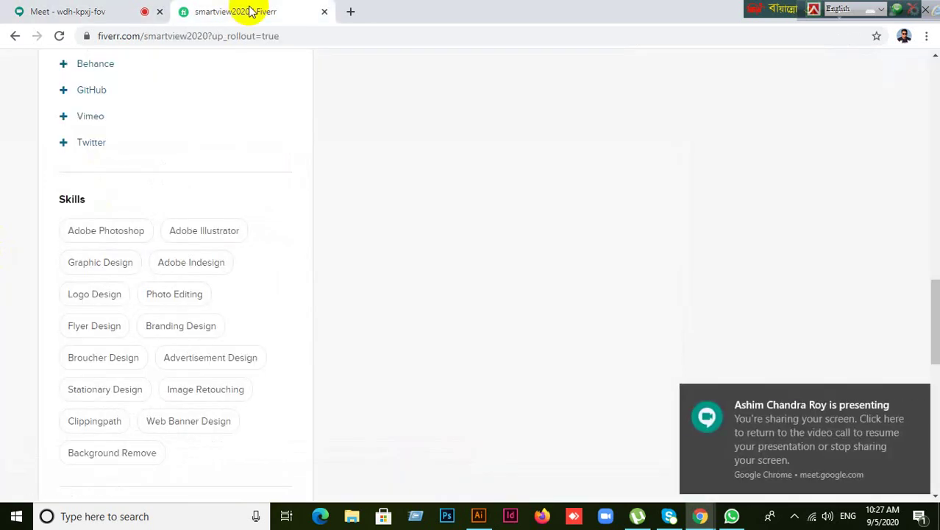
click(30, 11)
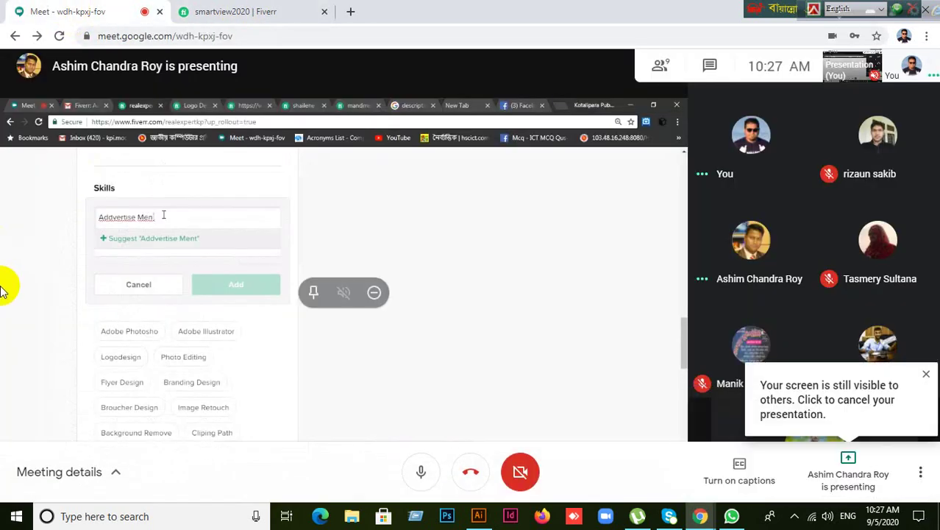
click(237, 11)
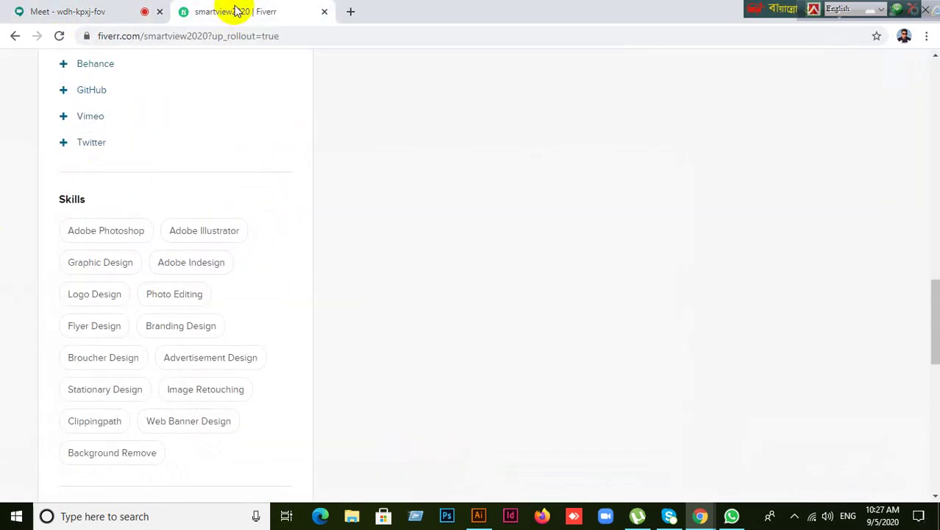
Step: Return to the Google Meet call showing the presenter's shared certificate folder
click(75, 12)
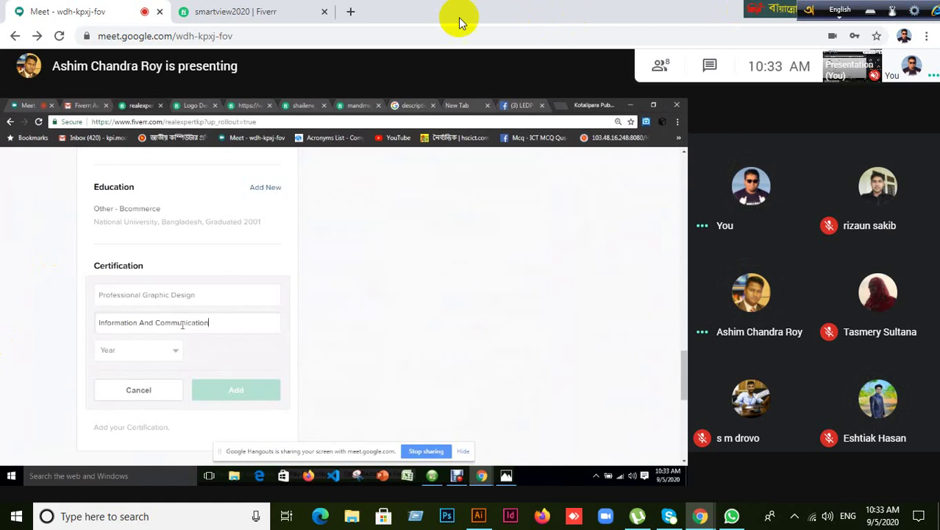
Step: Search Google for 'Ledp', pick the ledp.ictd.gov.bd suggestion, then return to Meet
click(350, 12)
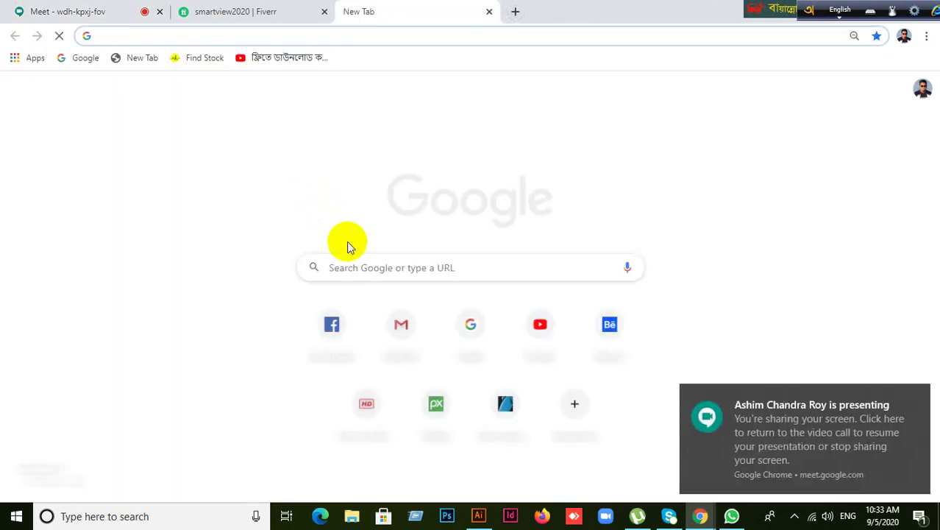
click(479, 329)
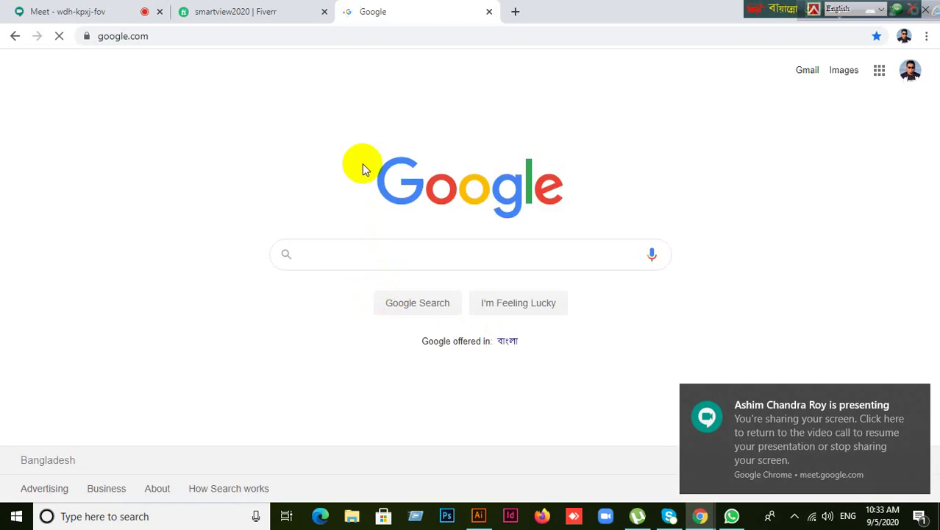
text(Ledp)
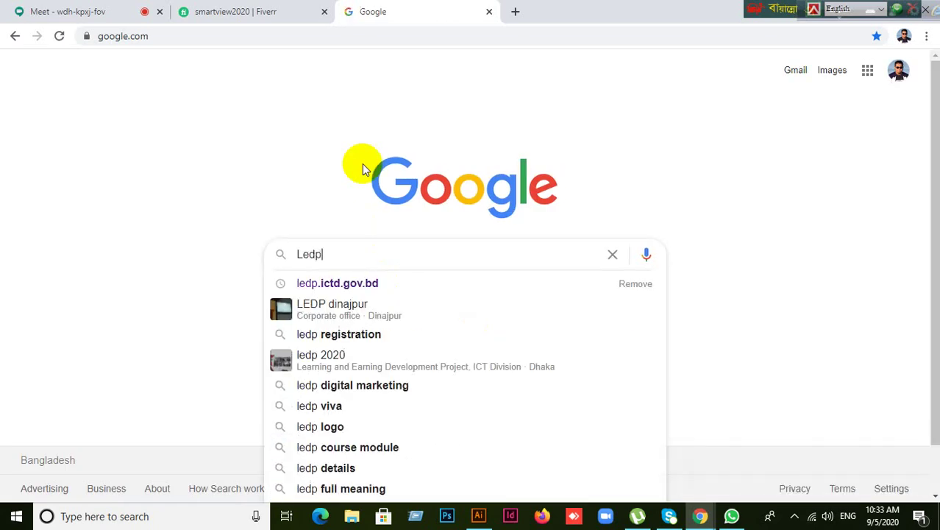
click(331, 282)
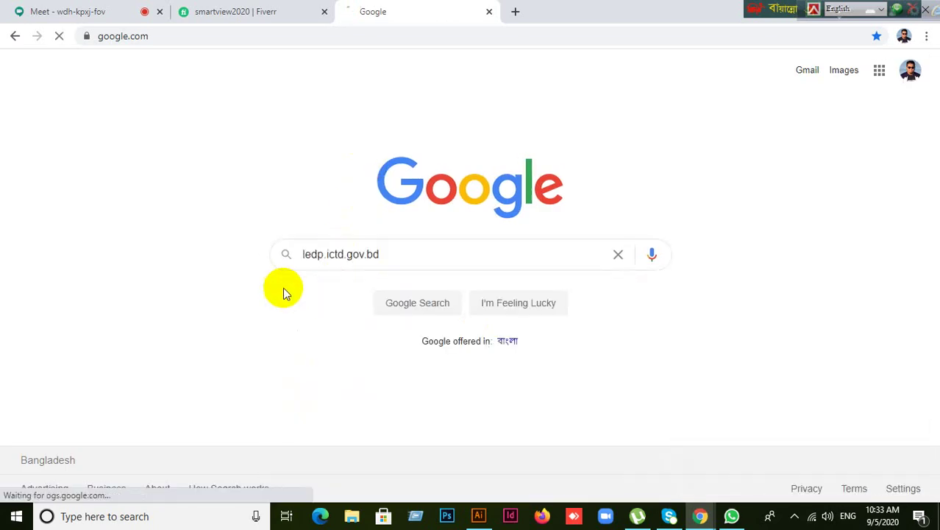
click(68, 12)
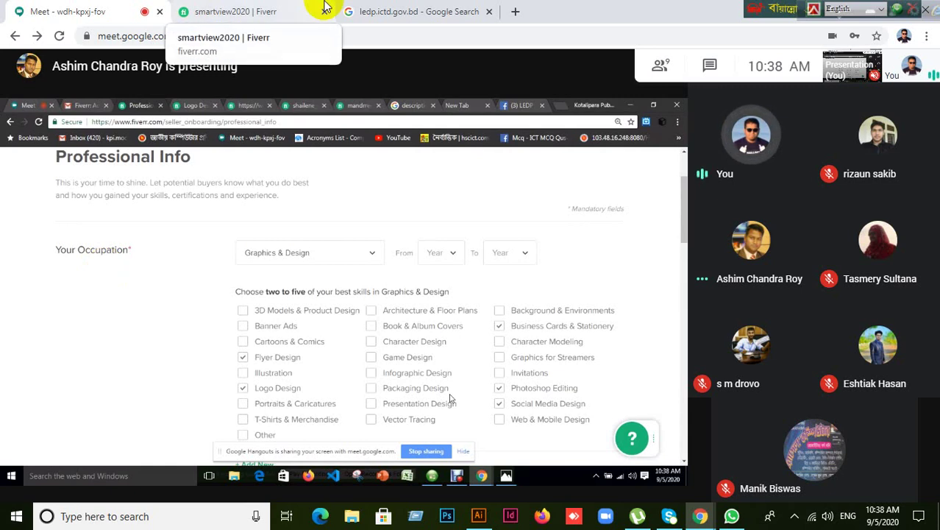
click(221, 9)
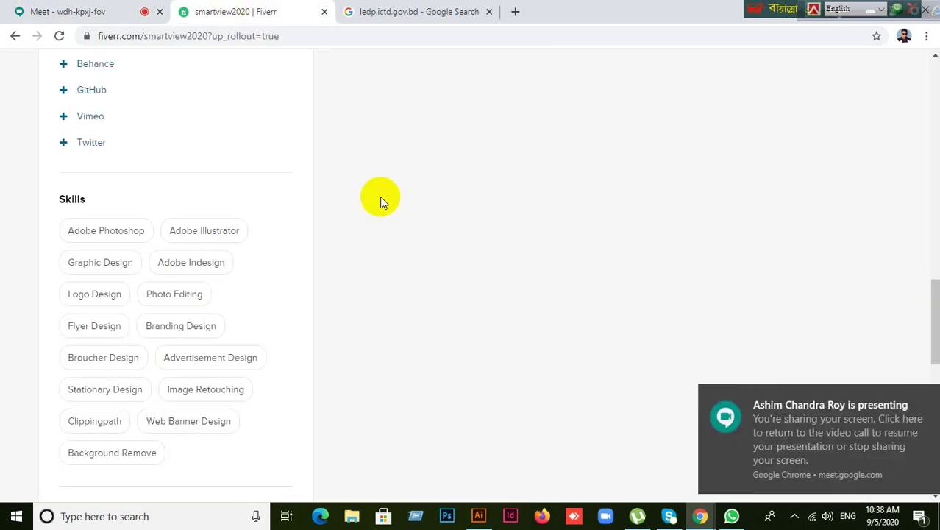
scroll(581, 350, down, 5)
scroll(581, 350, up, 6)
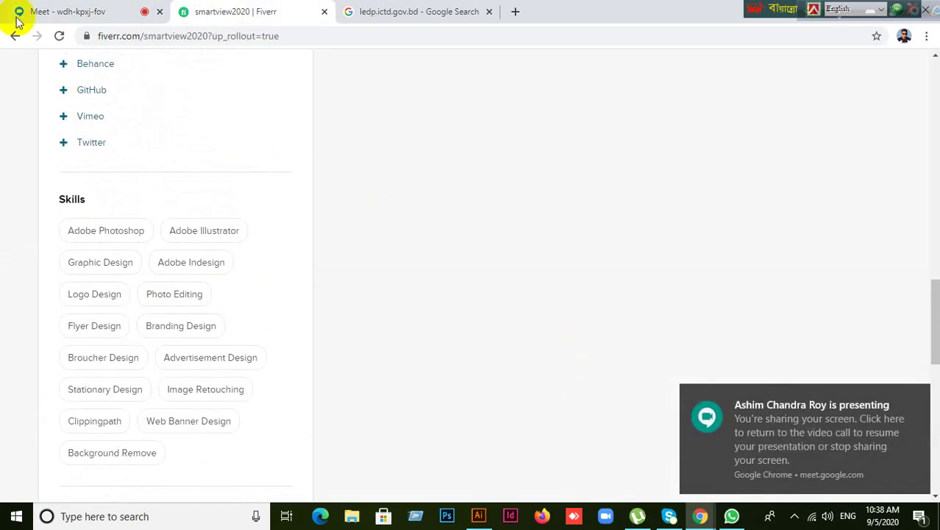
click(79, 14)
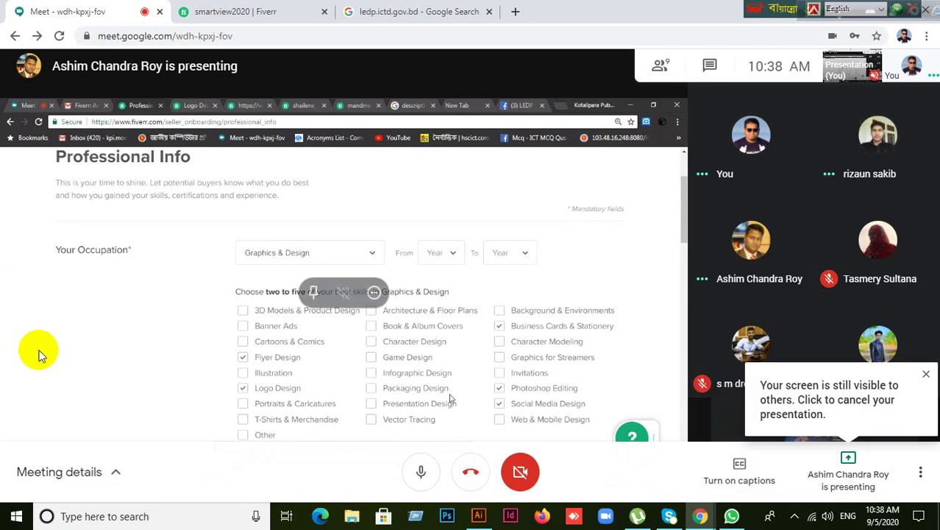
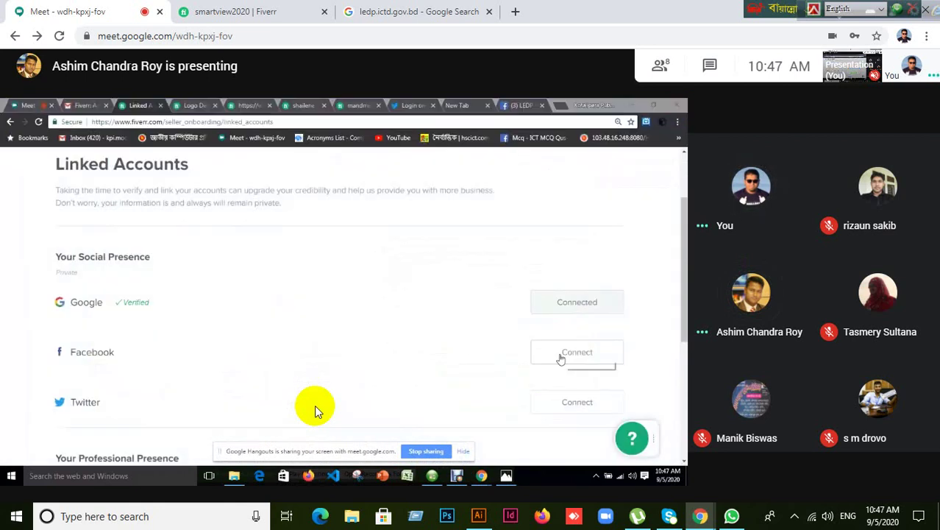
Step: Collapse the bottom-left Meeting details panel so the full participant video grid shows
click(316, 411)
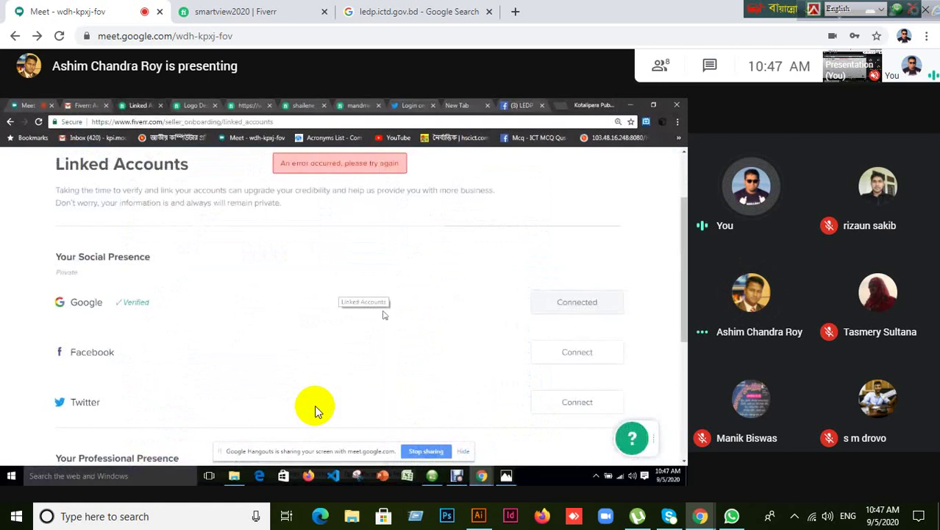
click(315, 410)
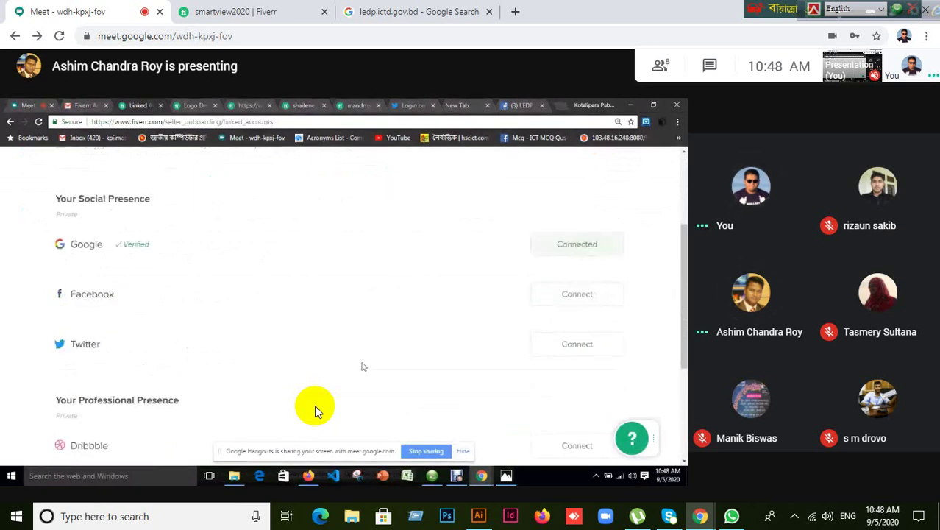
click(572, 294)
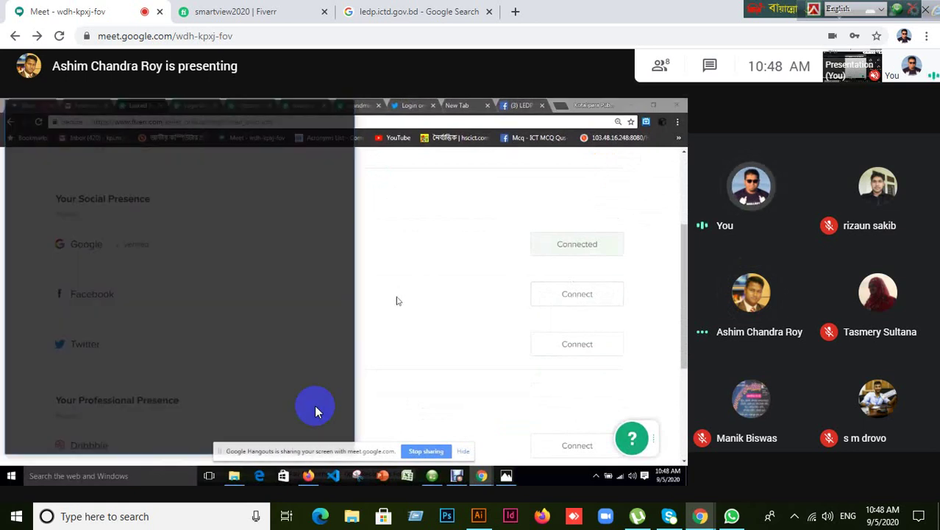
click(578, 347)
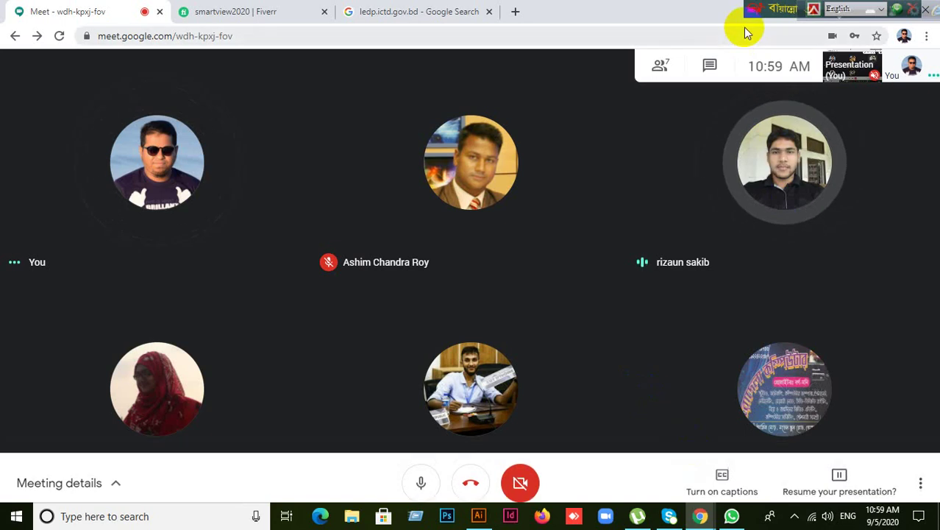
drag(750, 6, 381, 3)
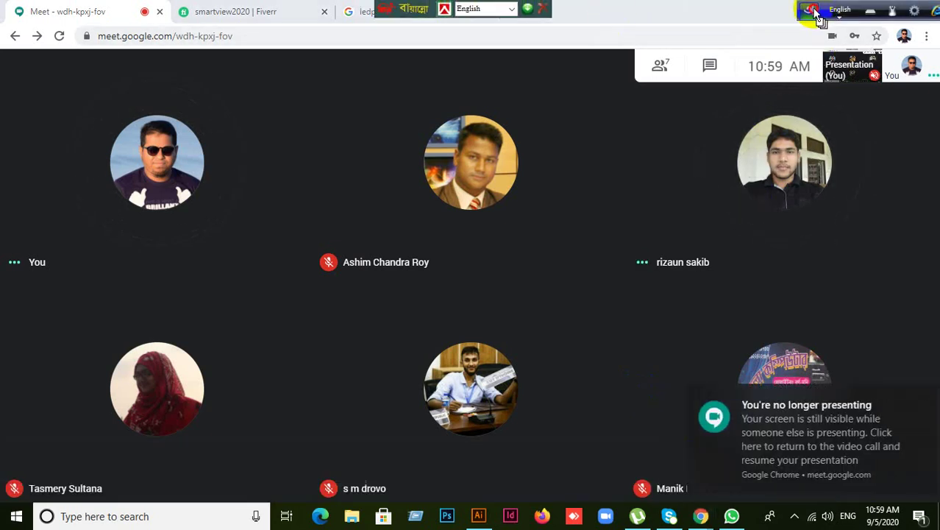
drag(807, 10, 681, 8)
mouse_move(784, 231)
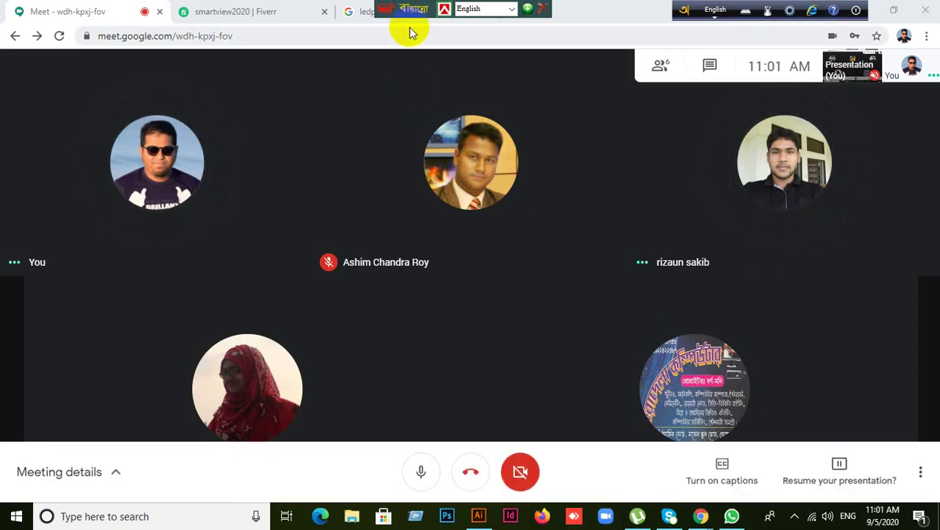
drag(387, 10, 405, 48)
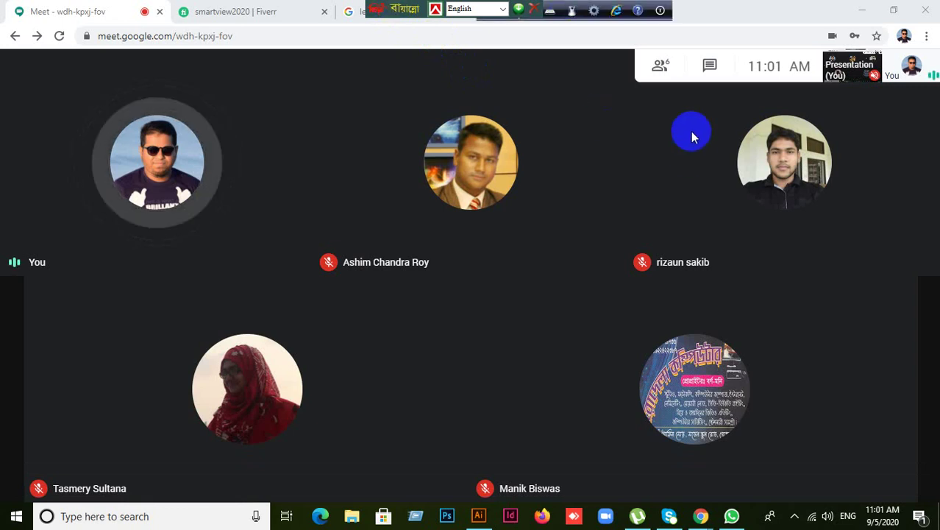
Step: Open the People list and admit the waiting participant, bringing the call to seven
click(662, 68)
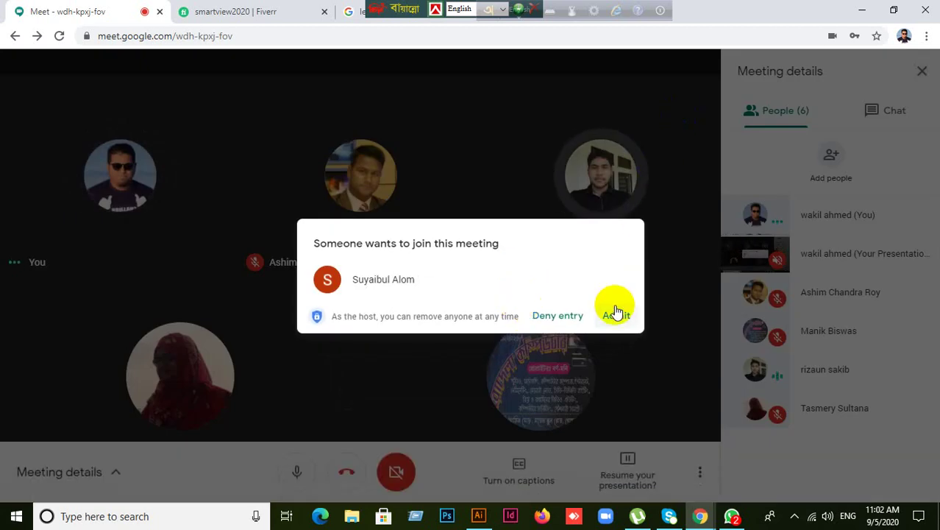
click(615, 315)
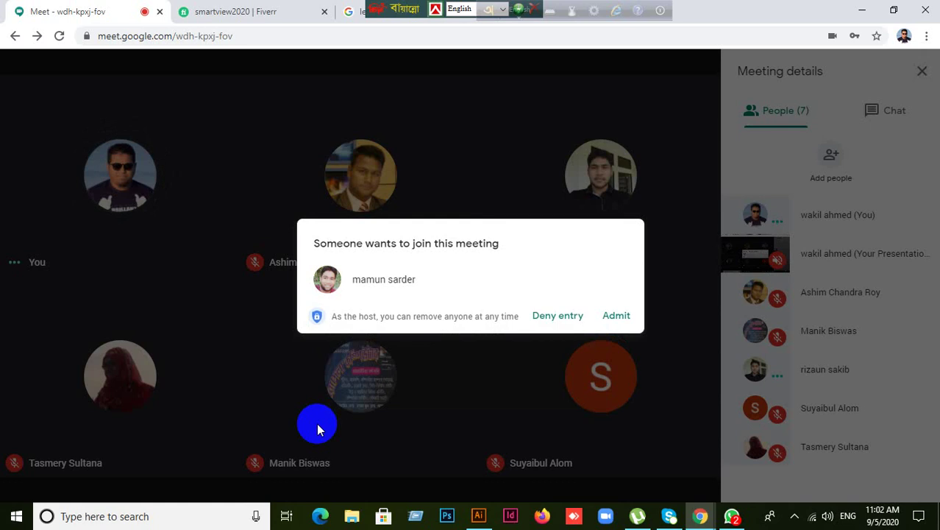
Step: Admit the next join request so eight people are in the call
click(634, 309)
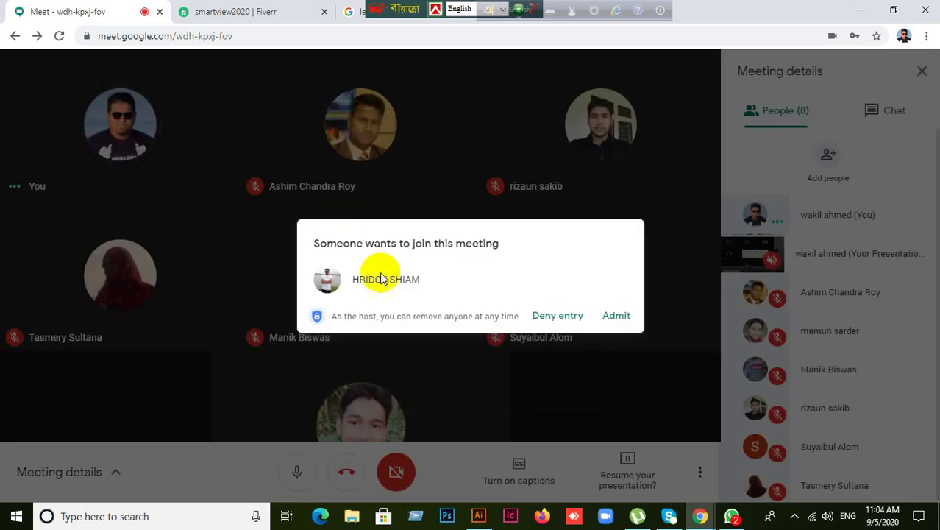
Step: Admit the last waiting person, making nine, then switch to the Fiverr tab
click(615, 320)
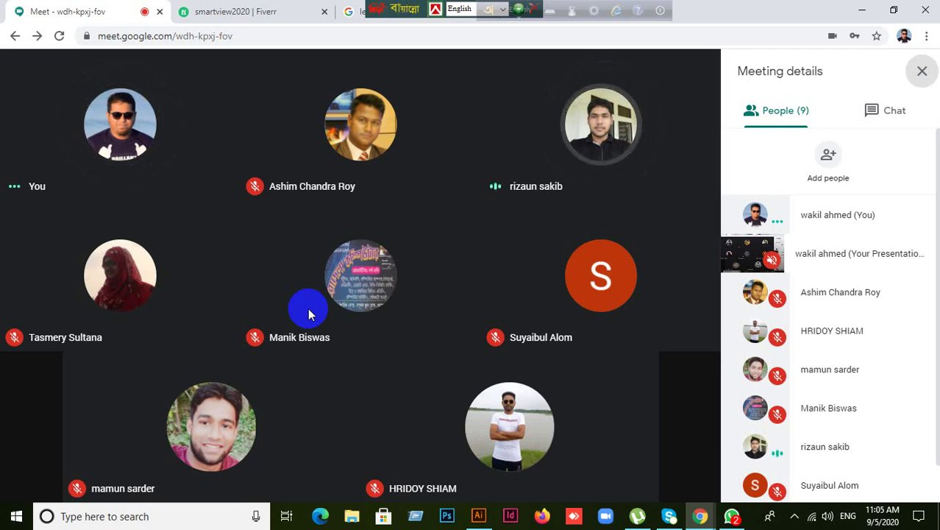
click(277, 11)
Step: Back in the Meet tab, resume presenting the screen to everyone
click(86, 11)
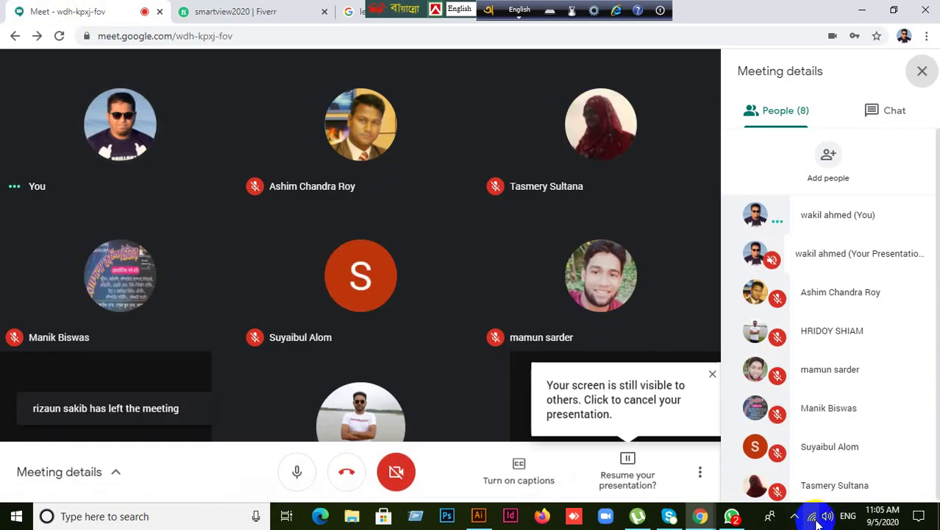
click(624, 479)
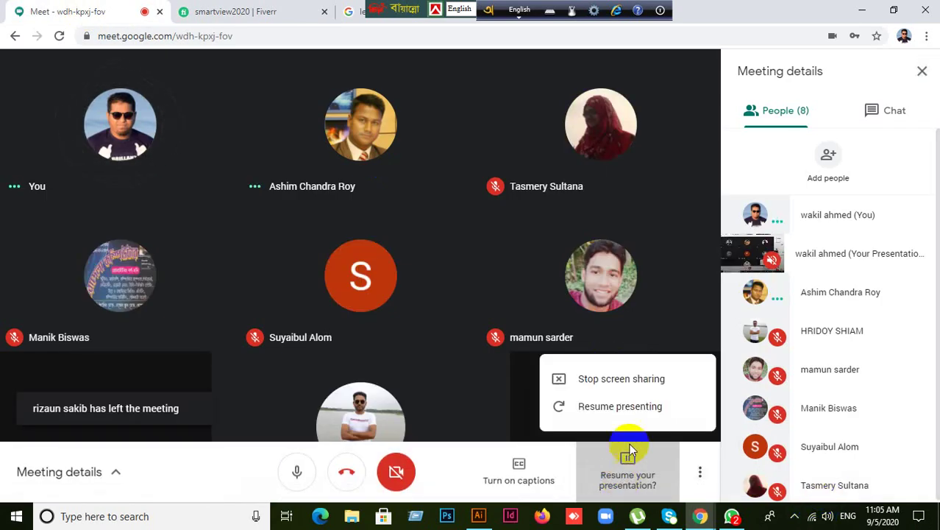
click(631, 414)
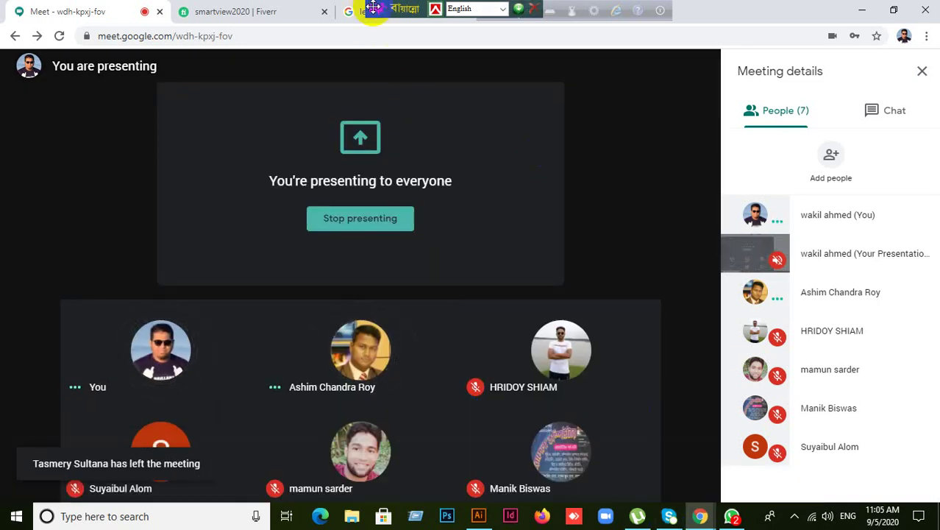
Step: Drag the Bangla keyboard-language bar off the tabs and dock it compactly at top-right
drag(373, 8, 817, 8)
drag(496, 16, 750, 9)
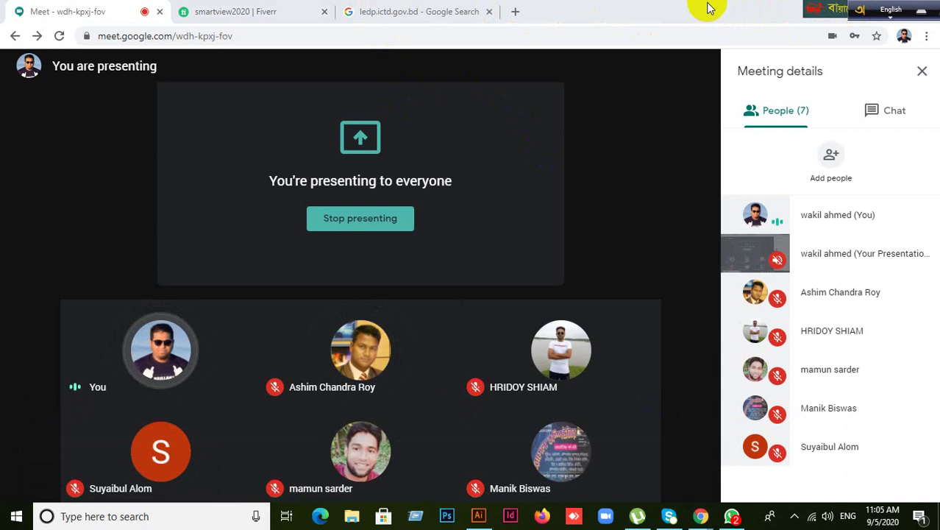
mouse_move(280, 290)
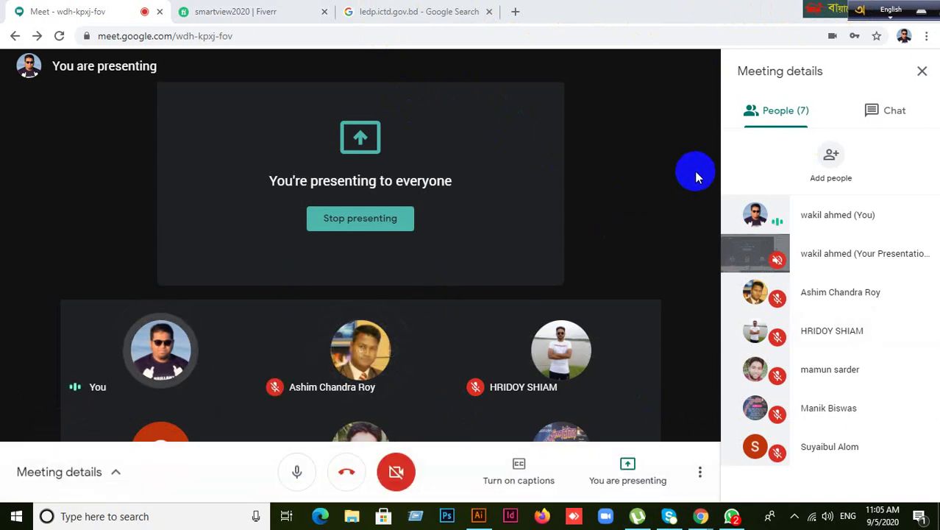
Step: Close the Meeting details panel with its X and minimize Chrome to the Windows desktop
click(912, 76)
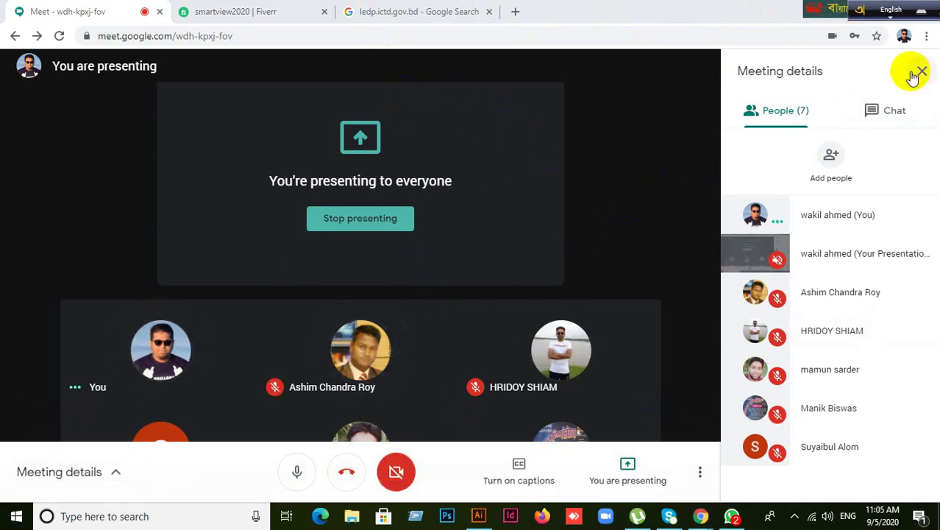
click(922, 73)
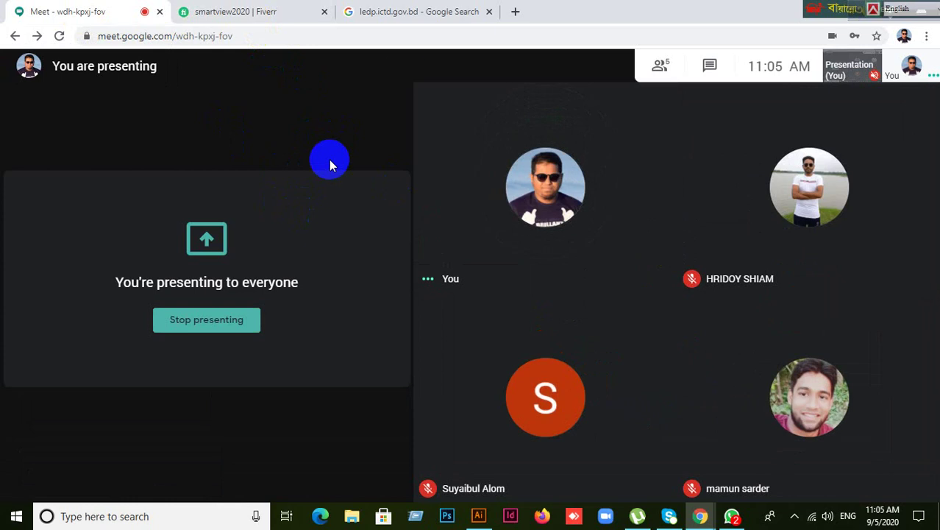
click(805, 20)
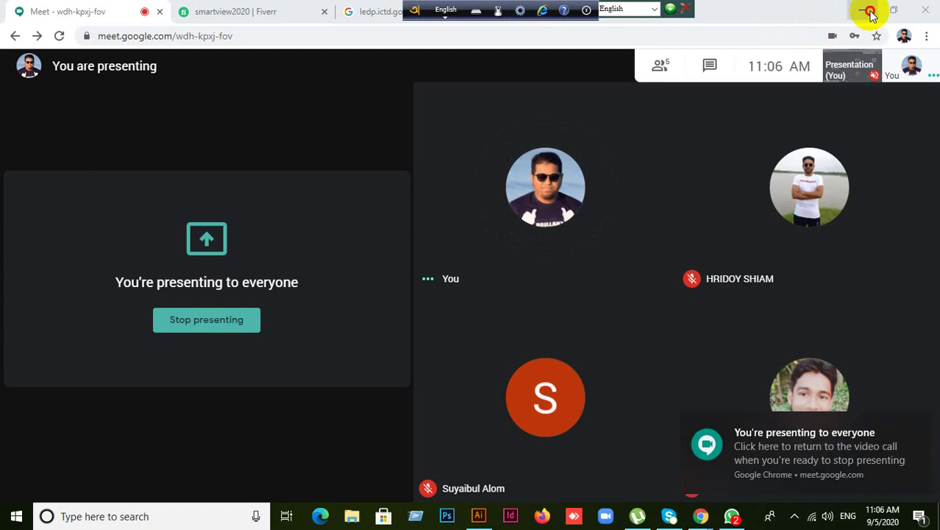
click(870, 13)
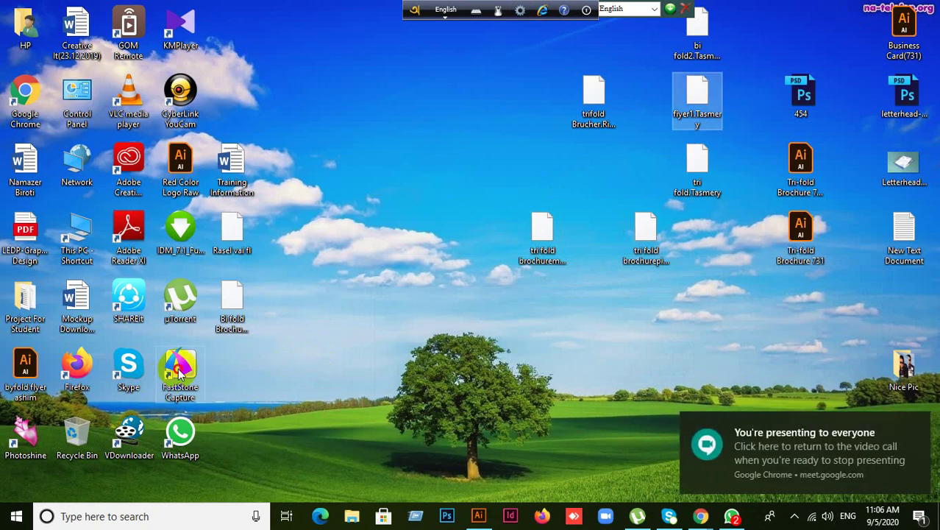